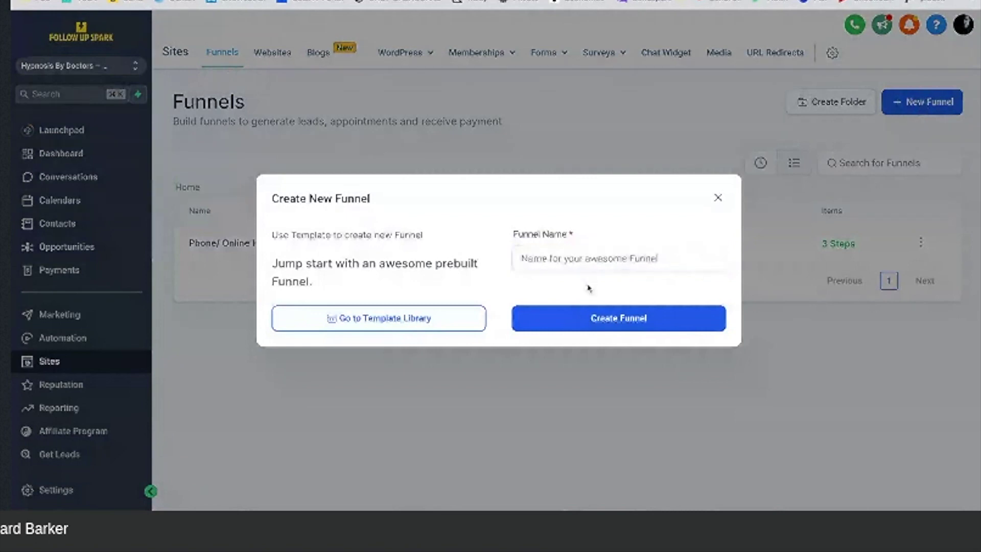
# Step: Create a new funnel named 'Weight Loss' and open it
pyautogui.click(595, 264)
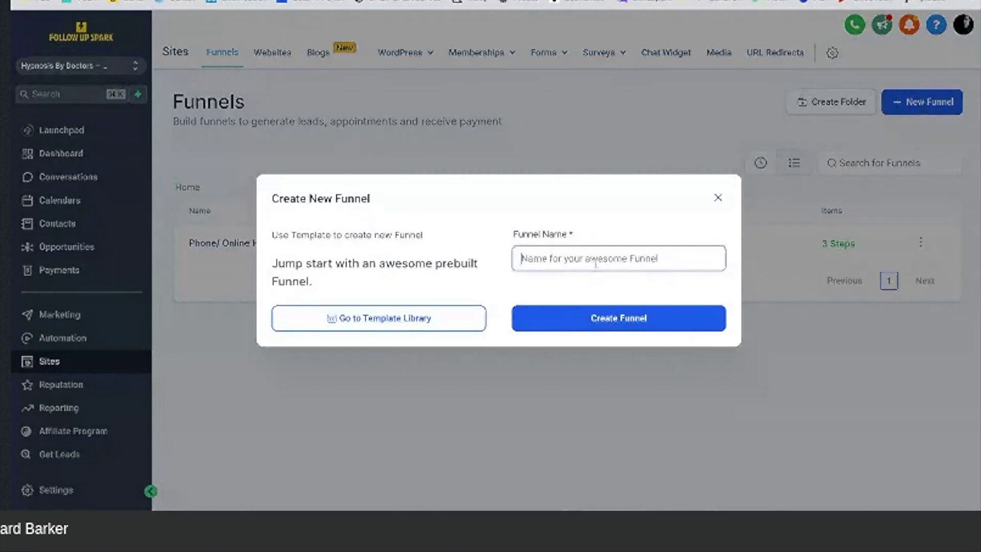
pyautogui.write('Weight Loss')
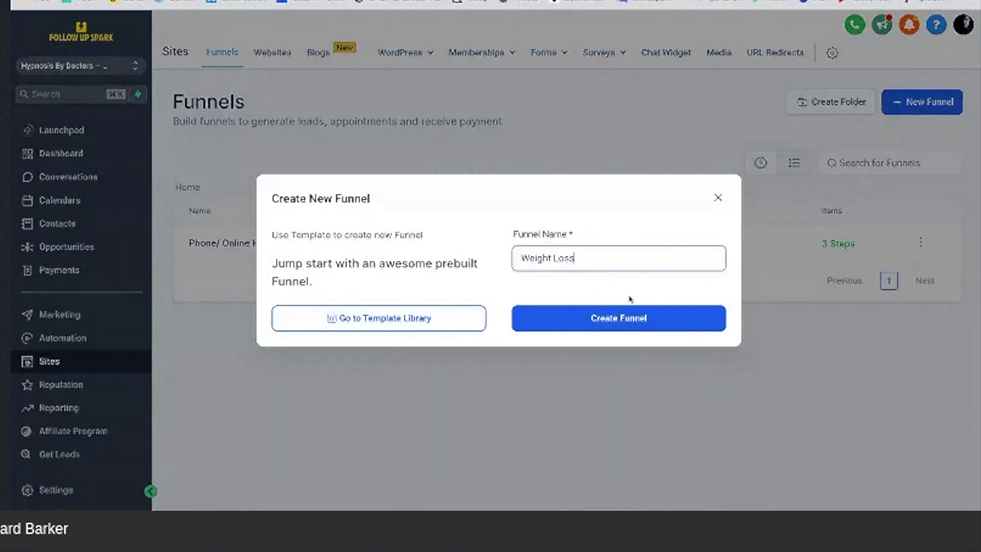
pyautogui.click(640, 326)
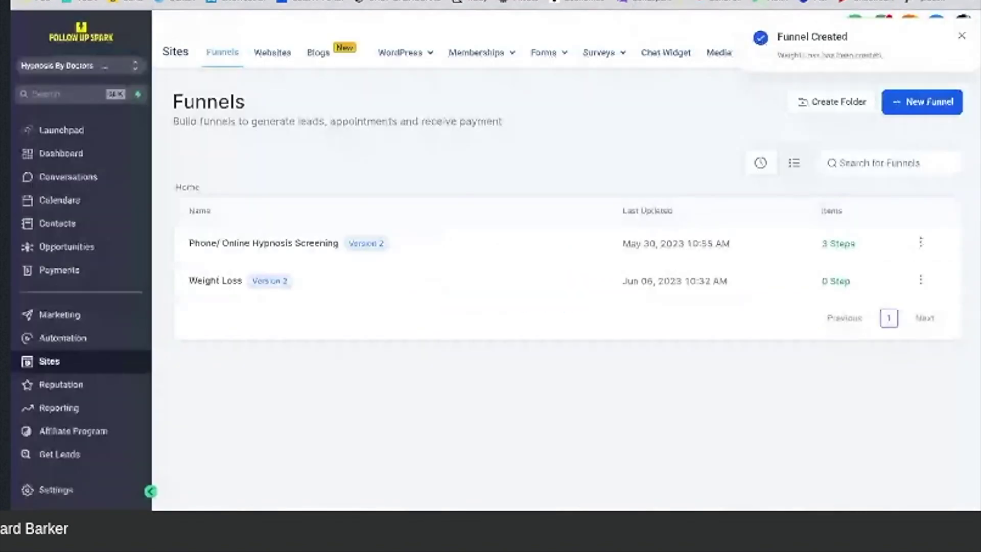
pyautogui.click(206, 285)
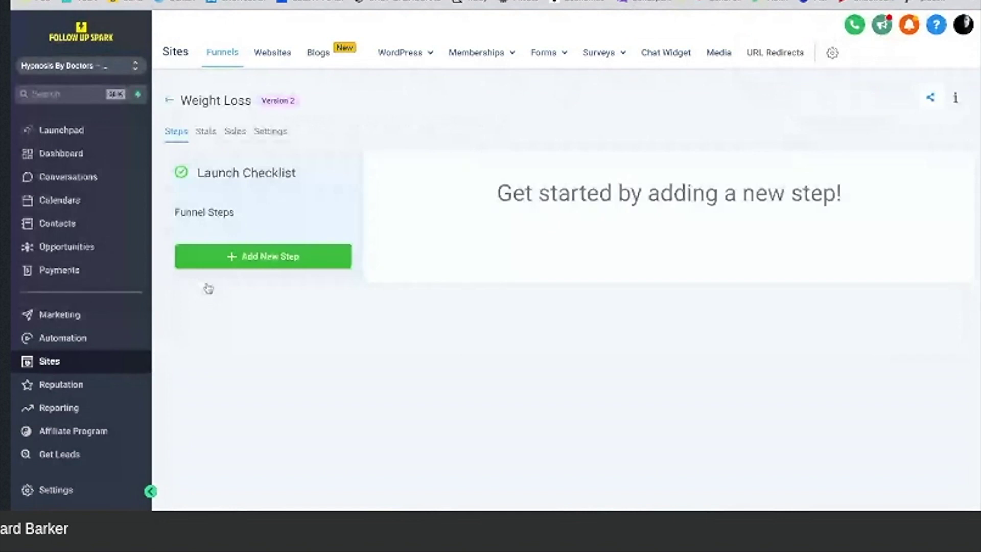
# Step: Add a funnel step with page name 'Weight Loss' and path 'weight loss'
pyautogui.click(280, 261)
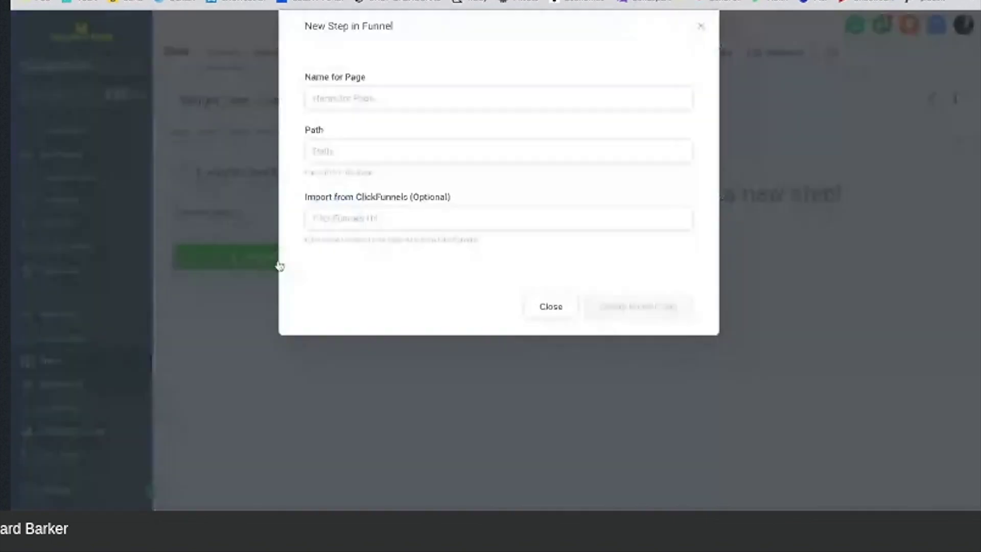
pyautogui.click(398, 126)
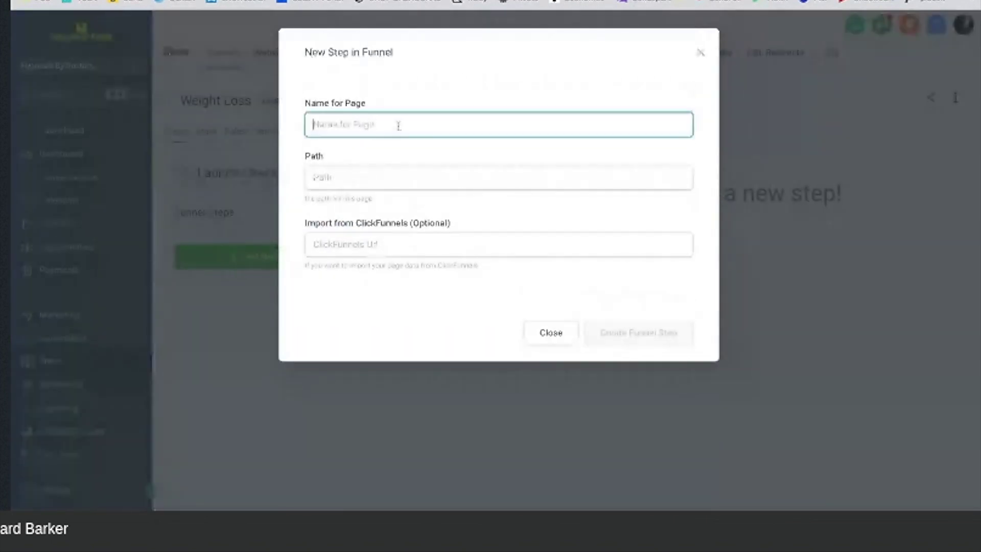
pyautogui.write('Weight Loss')
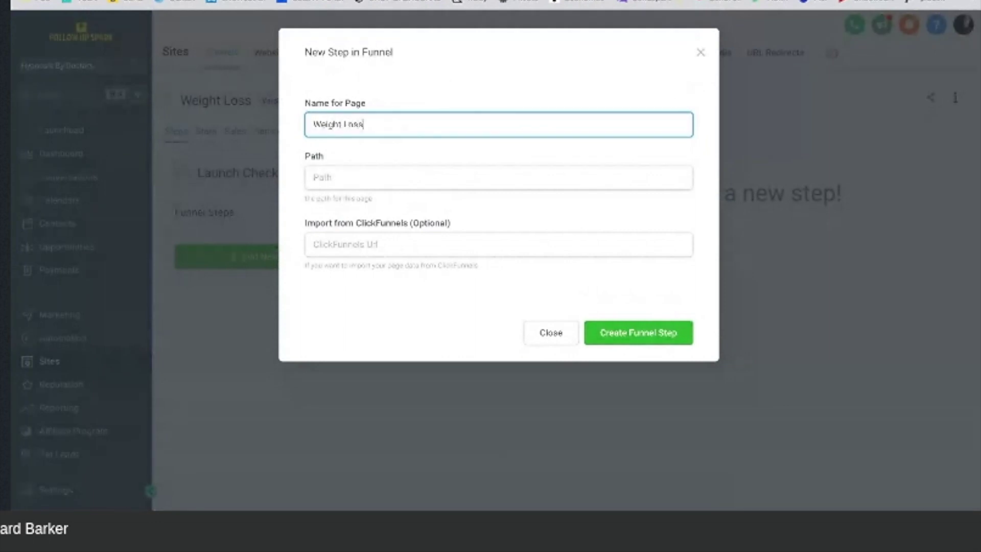
pyautogui.click(386, 176)
pyautogui.write('weight lo')
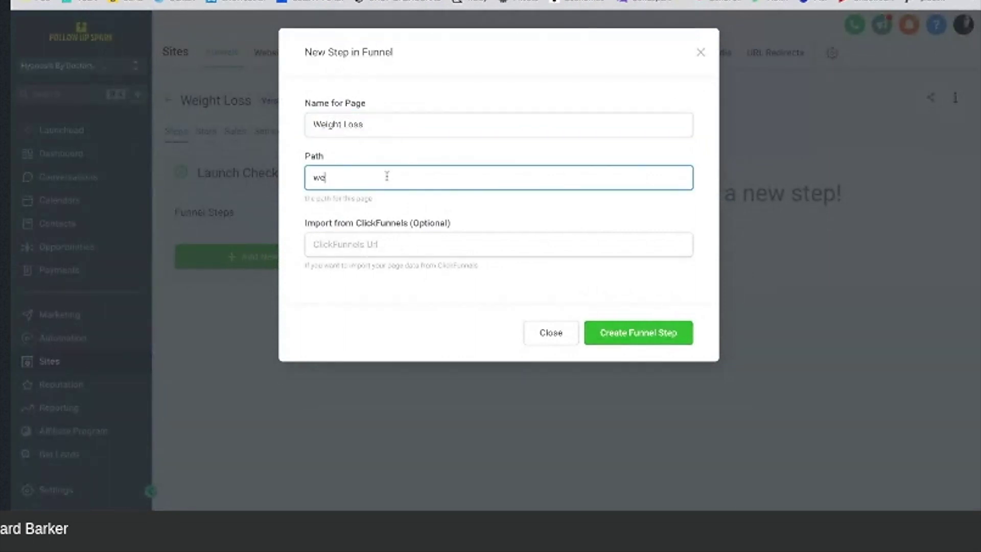
pyautogui.write('ss')
pyautogui.click(606, 339)
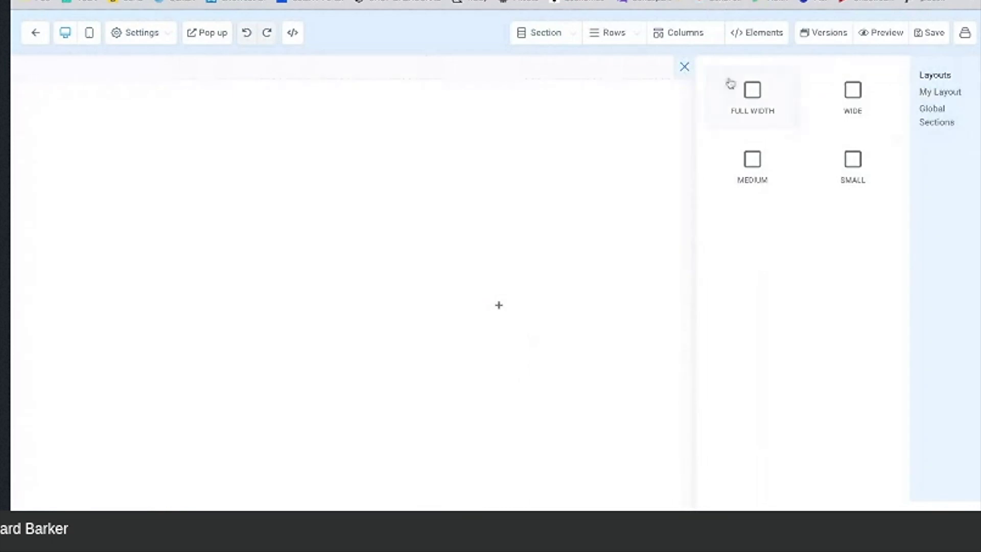
# Step: Add a full-width section, a 1-column row, and a Headline element to the page
pyautogui.click(752, 105)
pyautogui.click(608, 125)
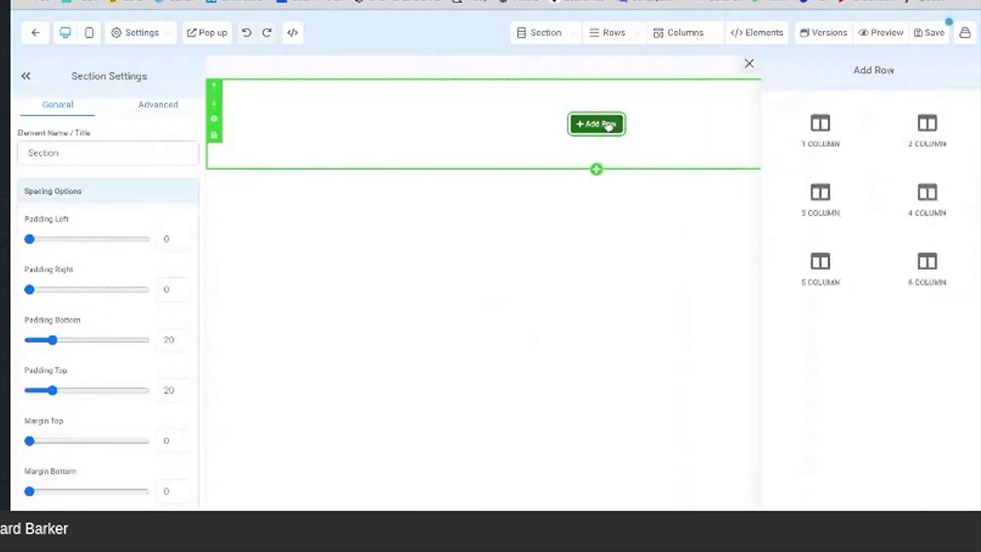
pyautogui.click(819, 127)
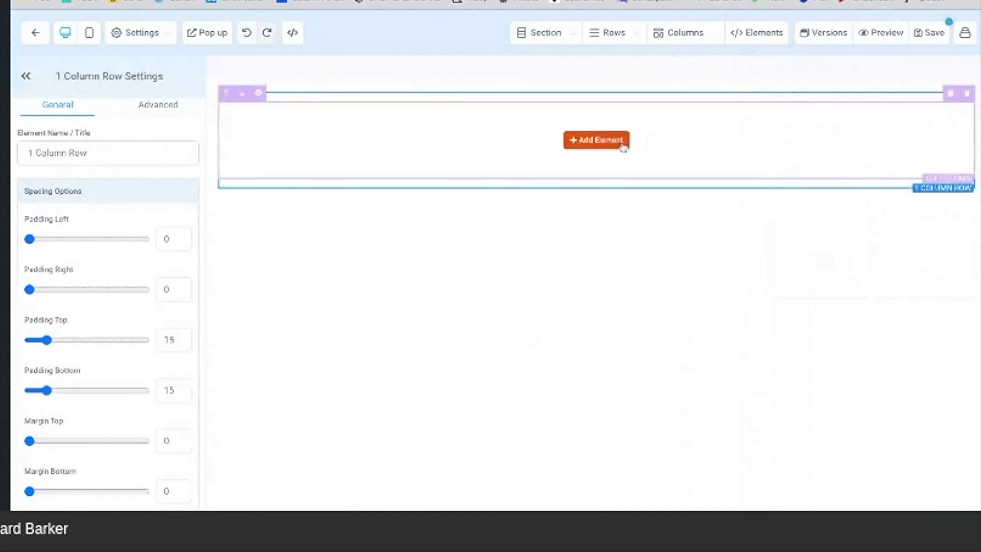
pyautogui.click(596, 139)
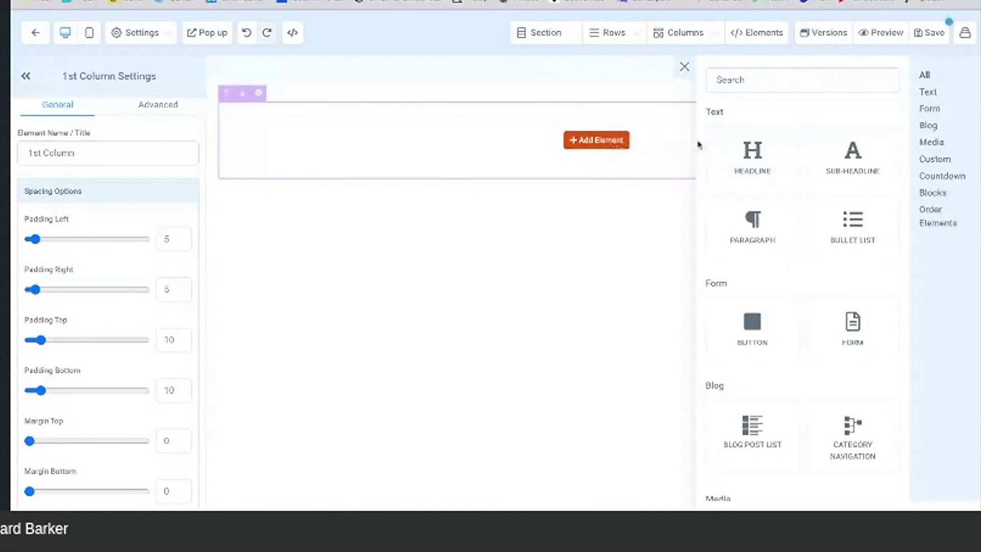
pyautogui.click(751, 156)
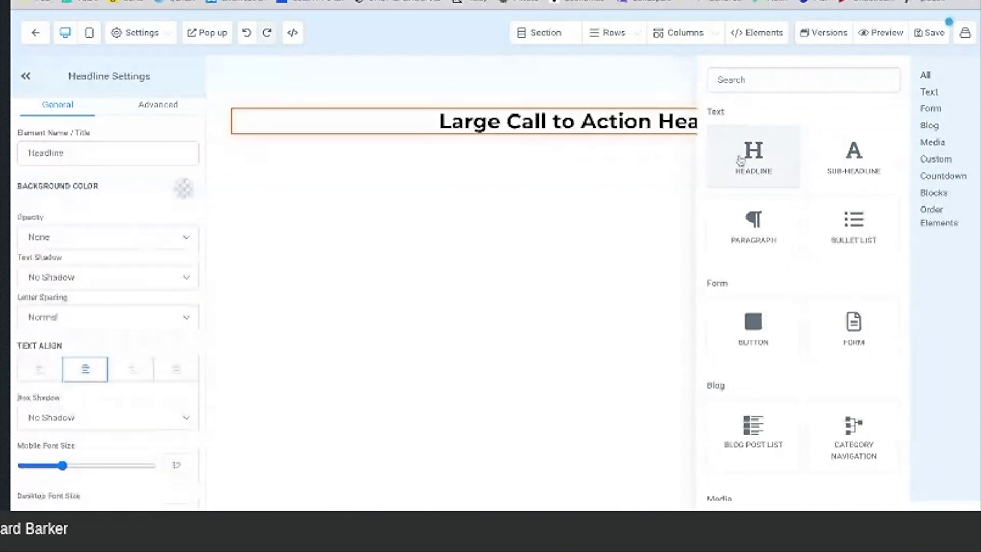
# Step: Change the headline to 'Hypnosis By Doctors' and add a 'Weight Loss Program' sub-headline below it
pyautogui.tripleClick(762, 123)
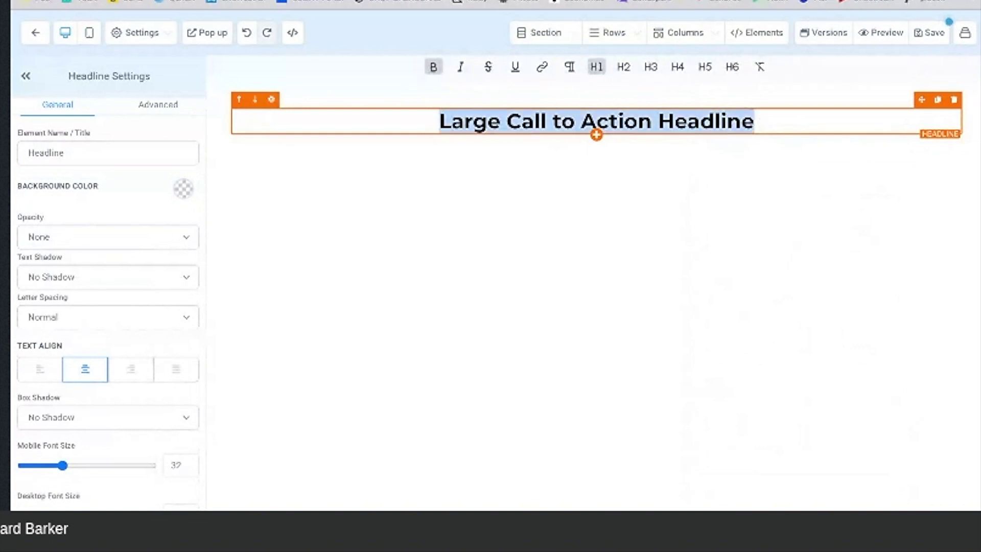
pyautogui.write('Hyp')
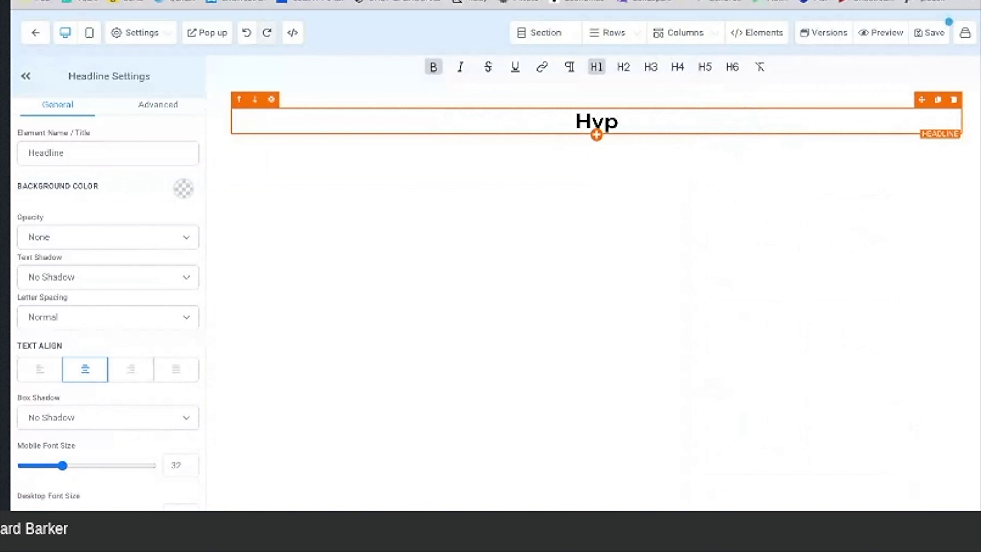
pyautogui.write('nosis By')
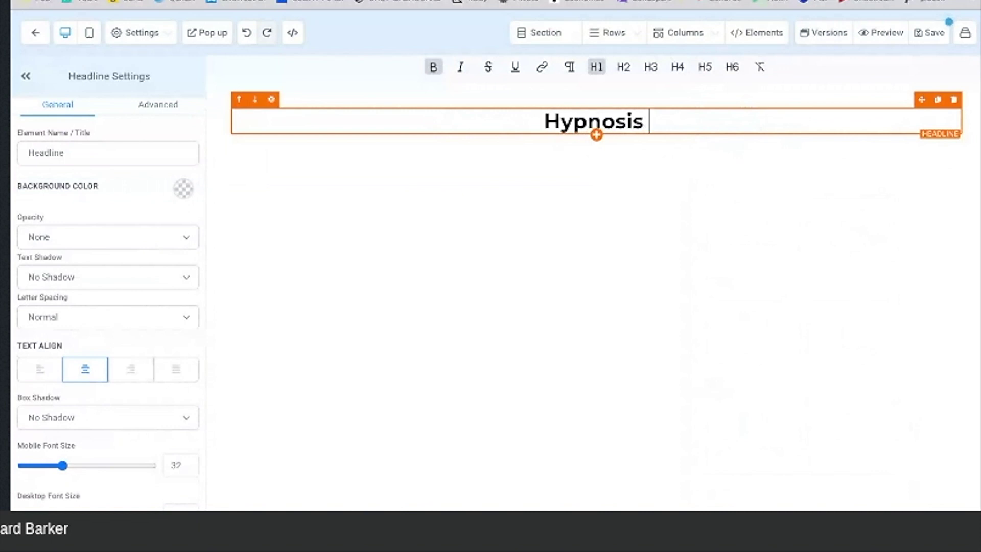
pyautogui.write(' Doctors')
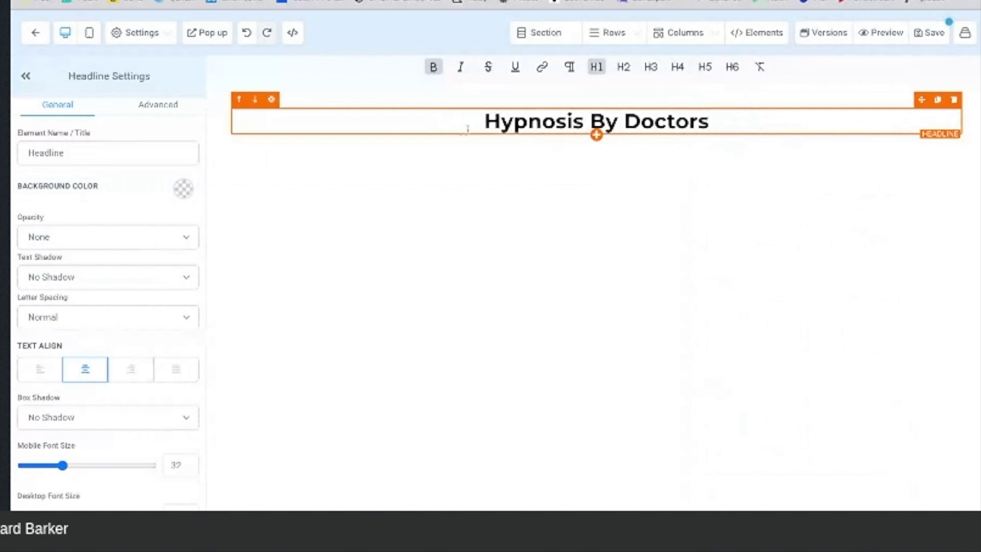
pyautogui.click(596, 136)
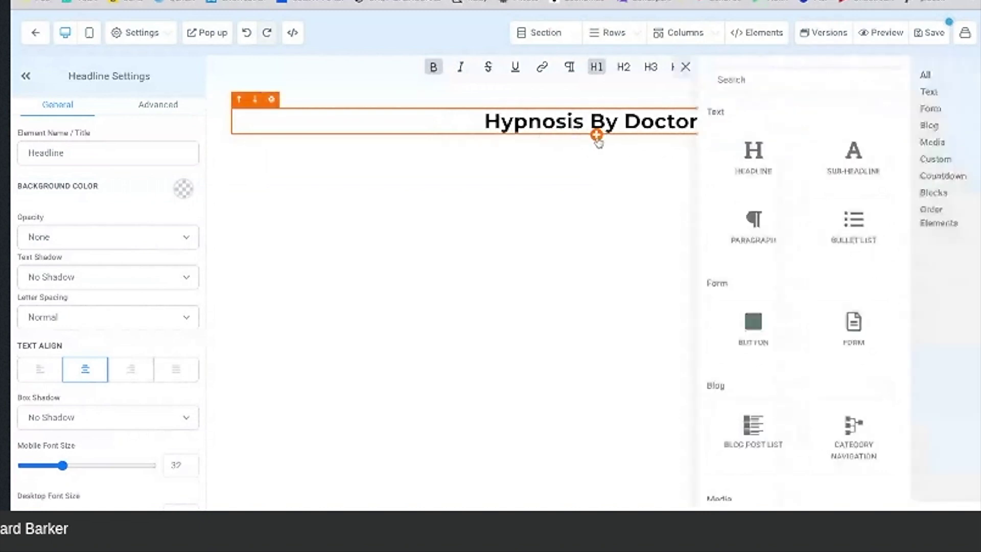
pyautogui.click(848, 164)
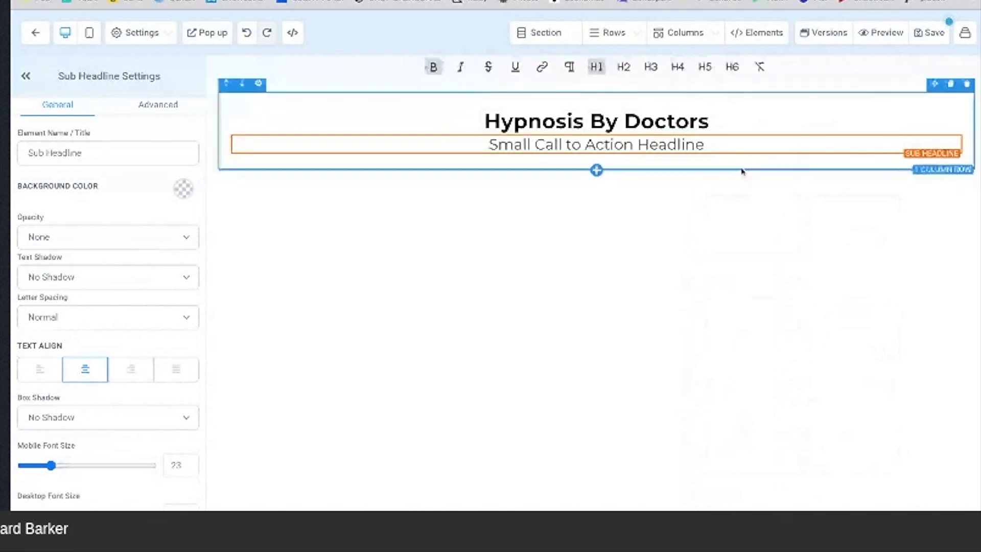
pyautogui.moveTo(714, 145); pyautogui.dragTo(480, 147)
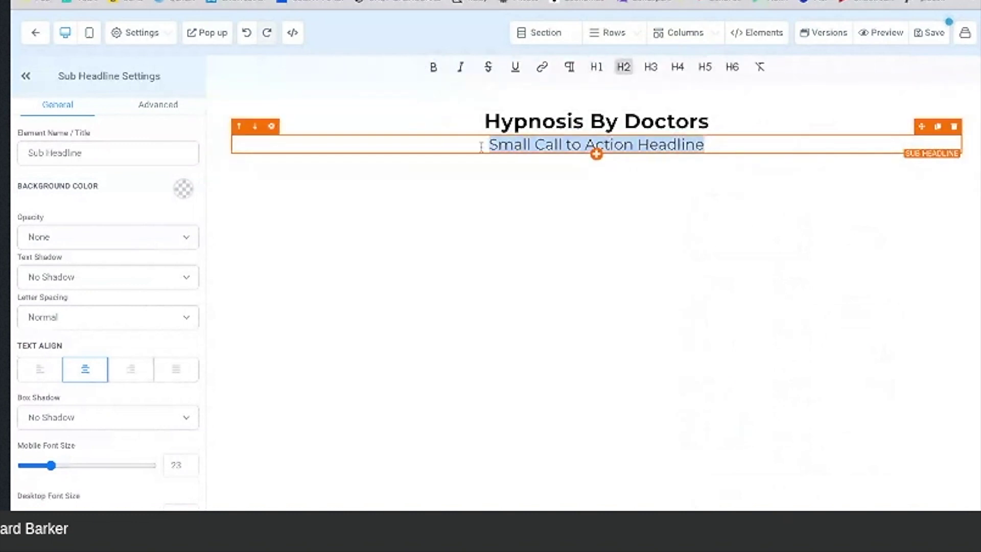
pyautogui.write('Weight Los')
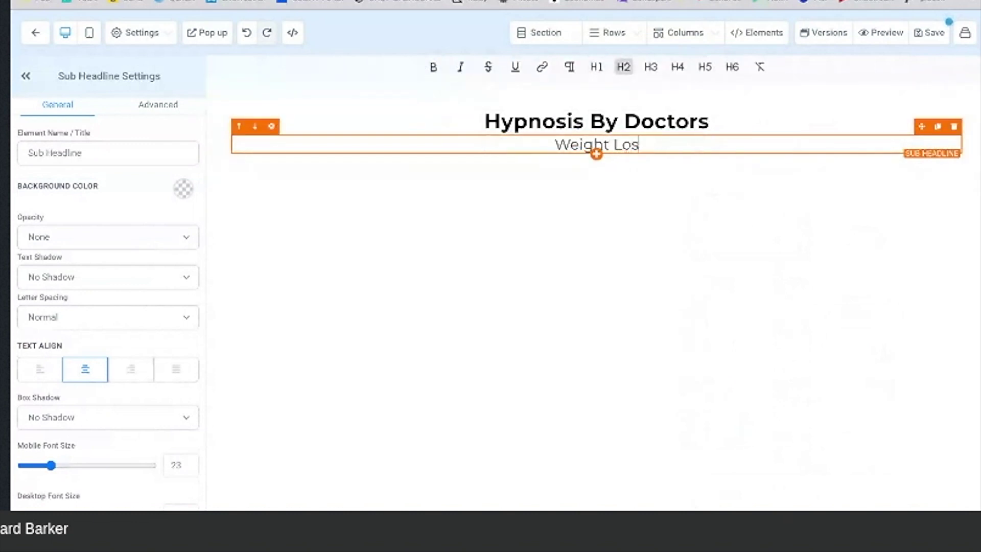
pyautogui.write('s Progr')
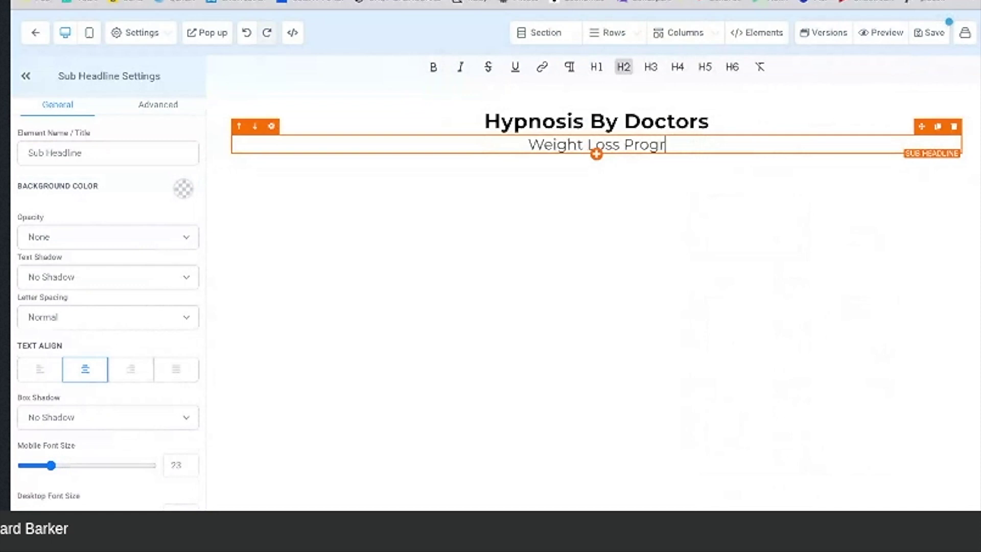
pyautogui.write('am')
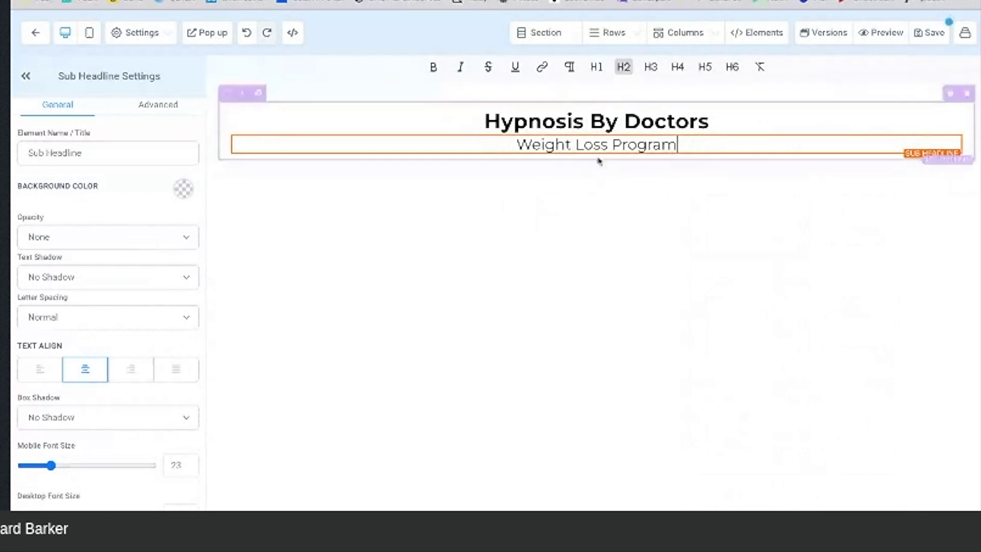
# Step: Add a video element below the sub-headline
pyautogui.click(596, 156)
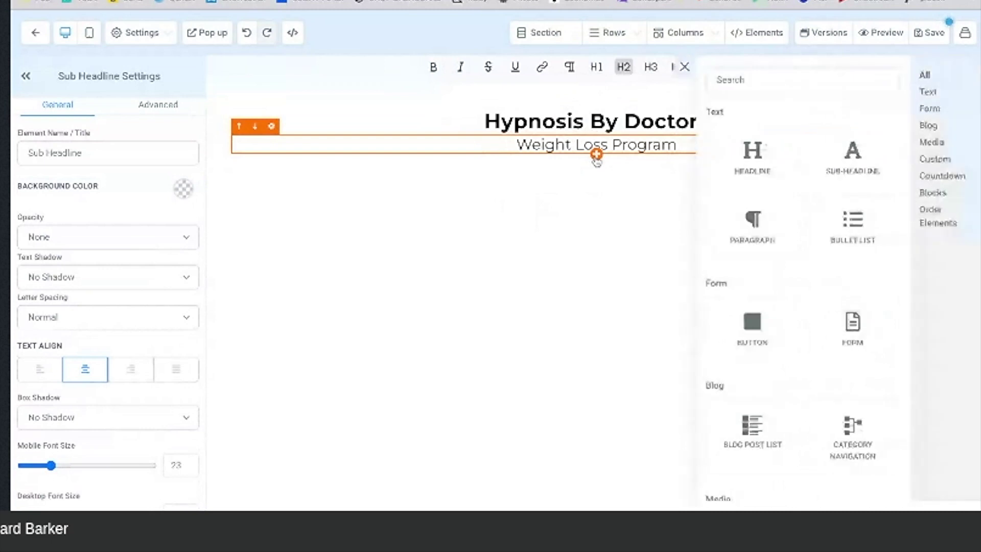
pyautogui.scroll(-2, 782, 262)
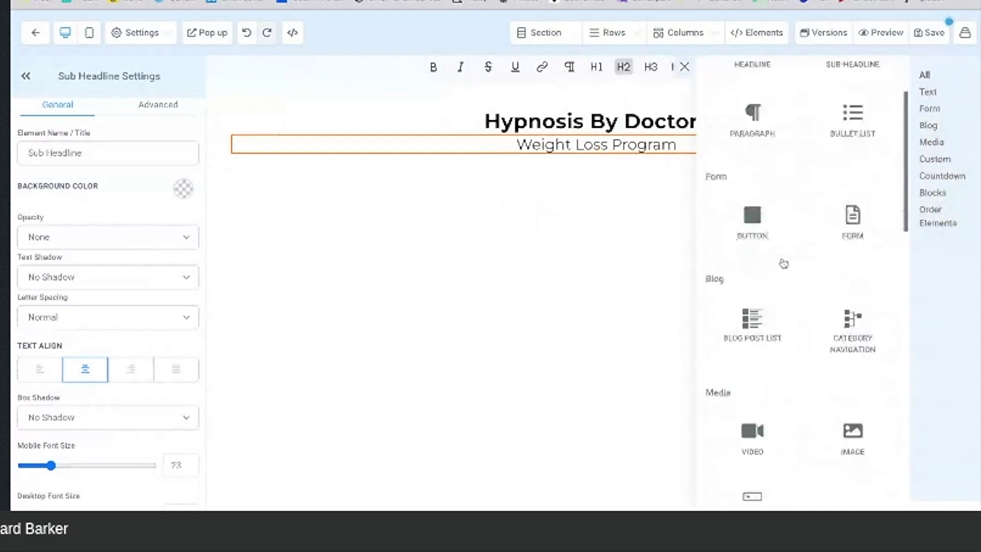
pyautogui.scroll(-1, 783, 263)
pyautogui.click(755, 387)
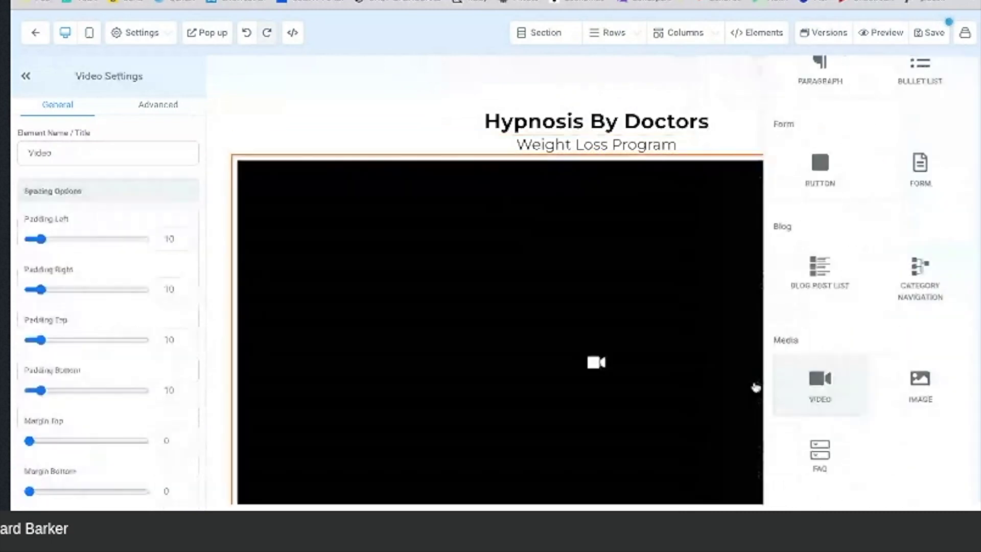
# Step: Switch the video to a hosted video and choose 20230604_234024_001.mp4 from My Media
pyautogui.scroll(-1, 634, 328)
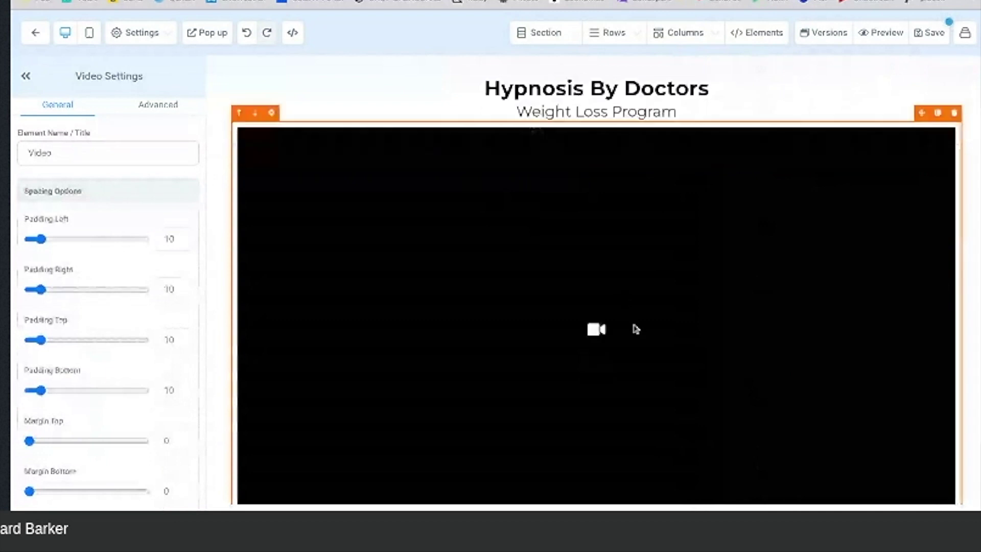
pyautogui.scroll(-1, 635, 329)
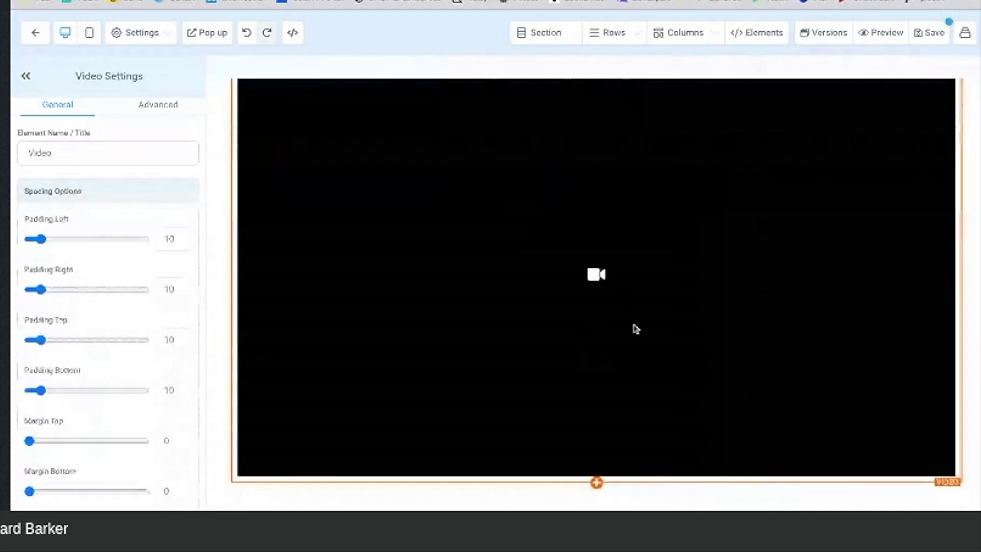
pyautogui.scroll(-1, 130, 374)
pyautogui.scroll(-4, 129, 374)
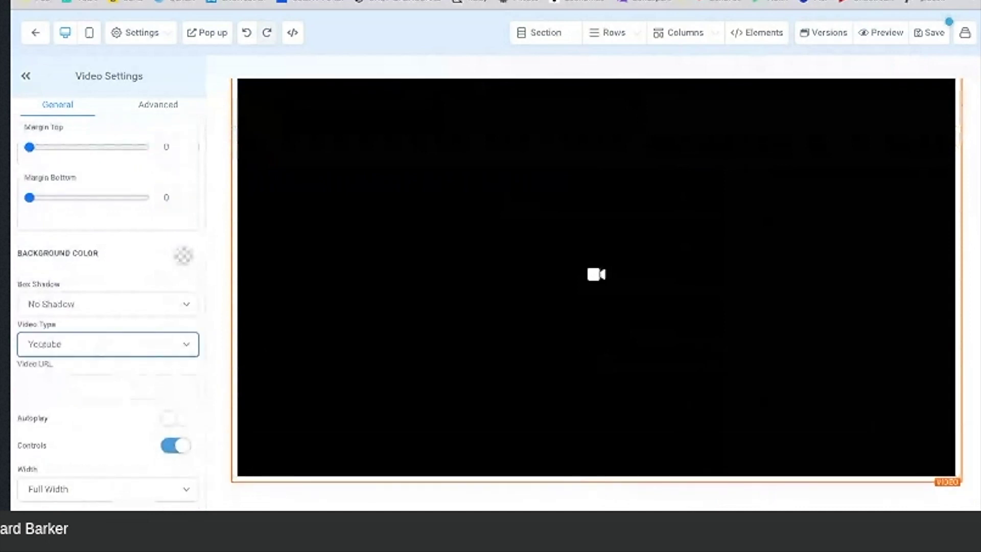
pyautogui.click(96, 395)
pyautogui.click(96, 388)
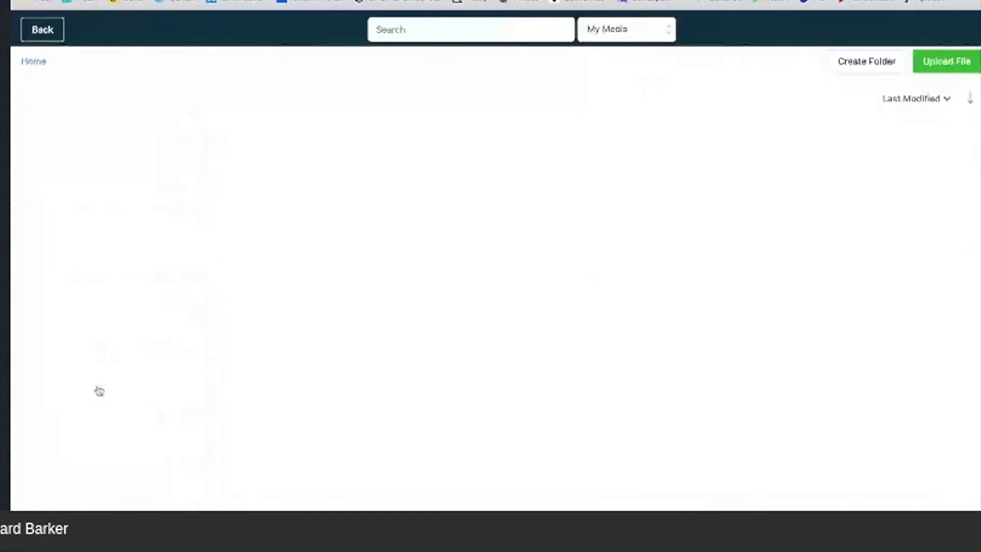
pyautogui.click(92, 265)
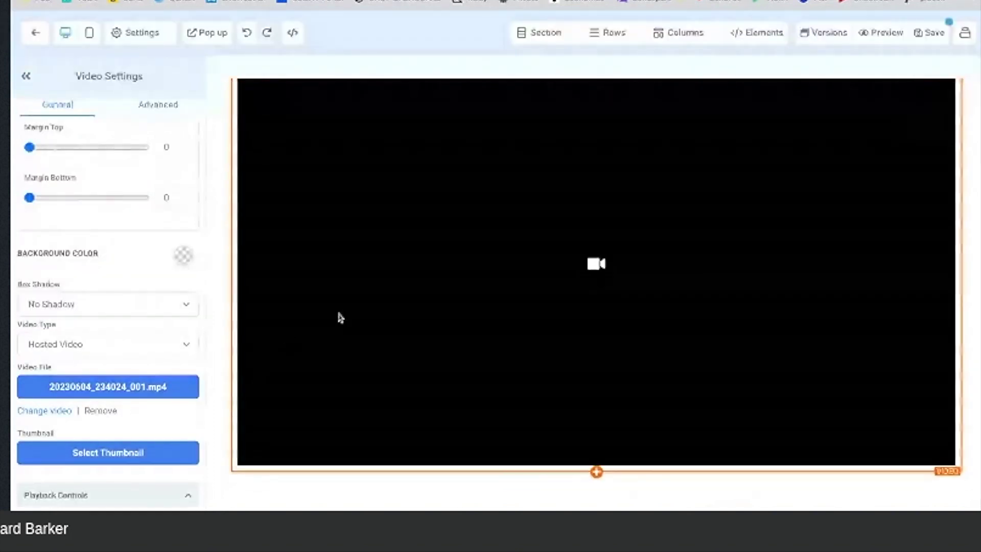
# Step: Turn off video autoplay, enable playback speed control, and save the page
pyautogui.scroll(-3, 117, 367)
pyautogui.scroll(-3, 118, 368)
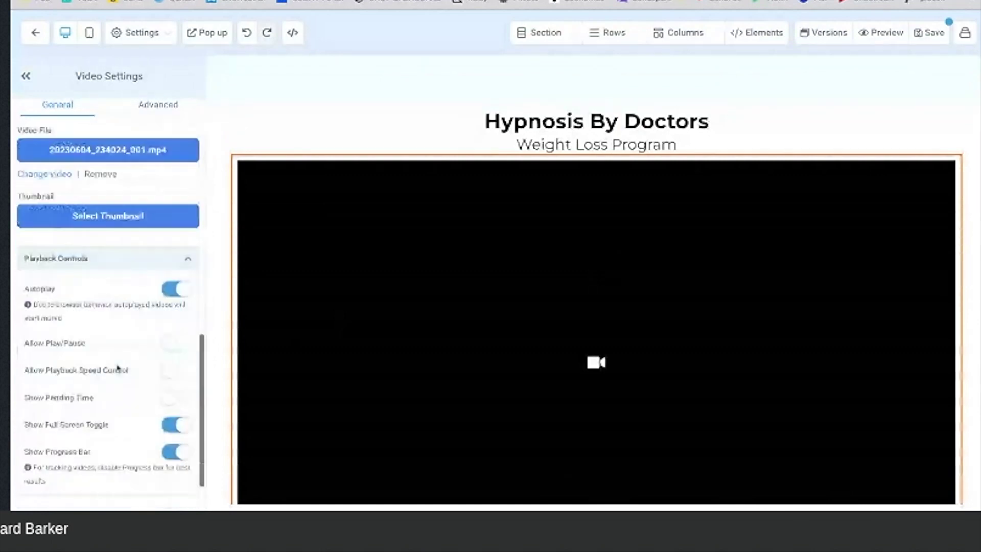
pyautogui.click(175, 265)
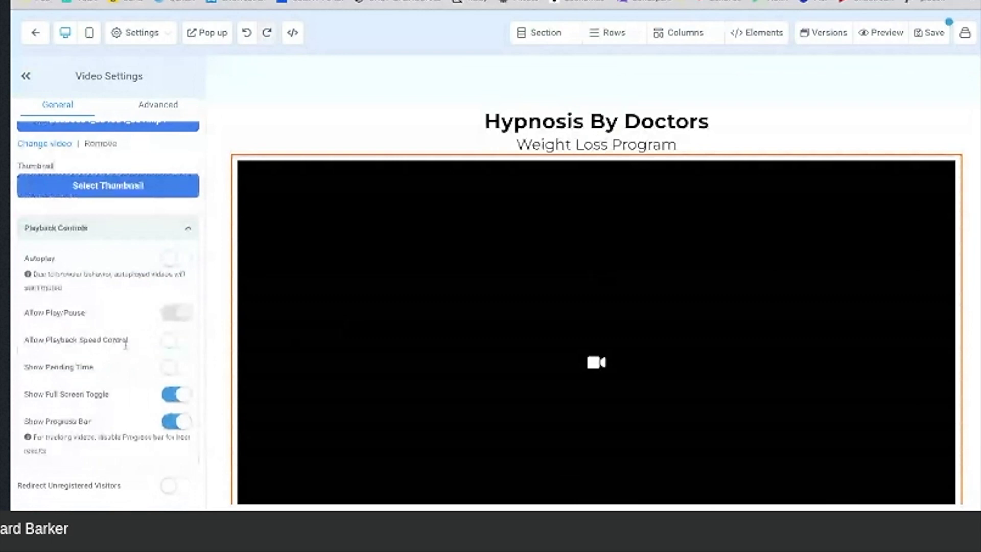
pyautogui.click(172, 343)
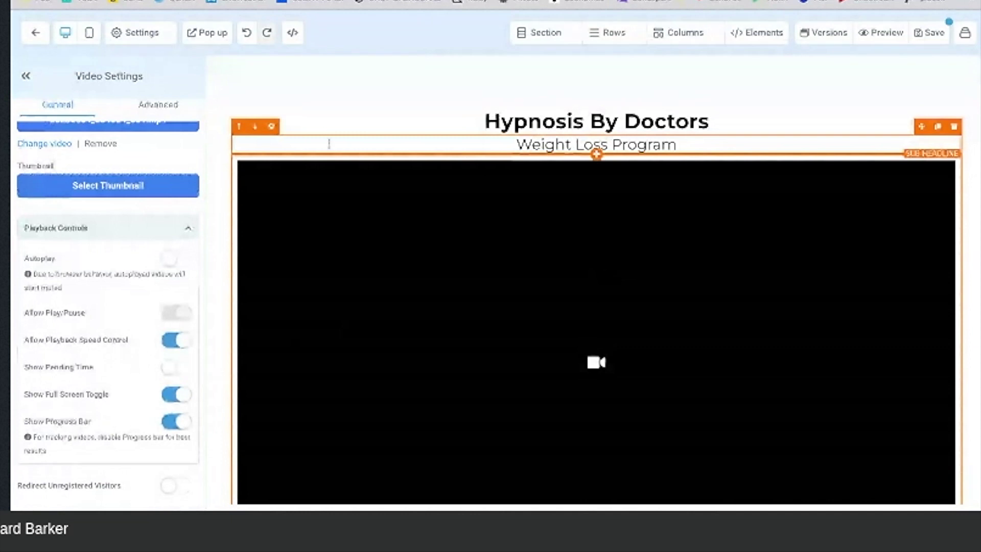
pyautogui.scroll(-2, 355, 250)
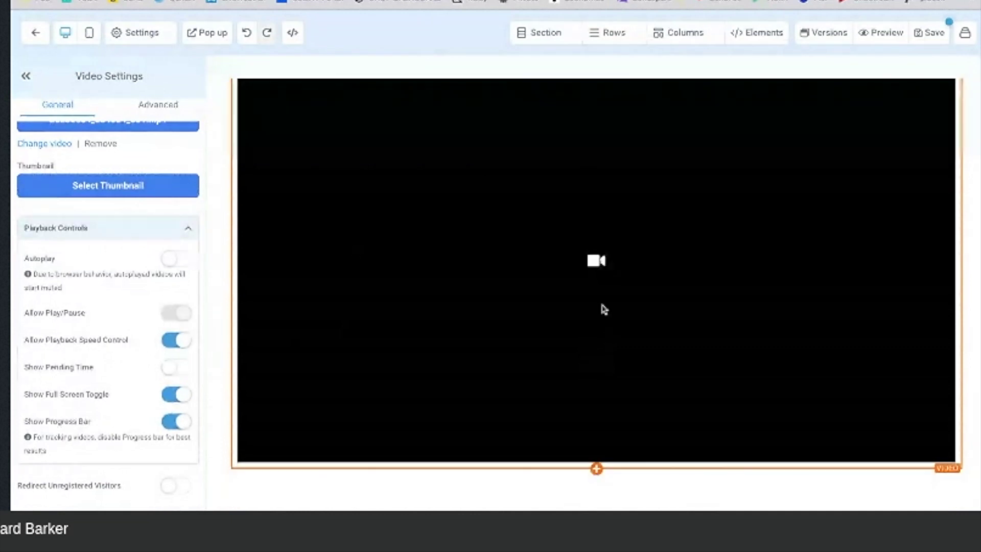
pyautogui.scroll(2, 603, 309)
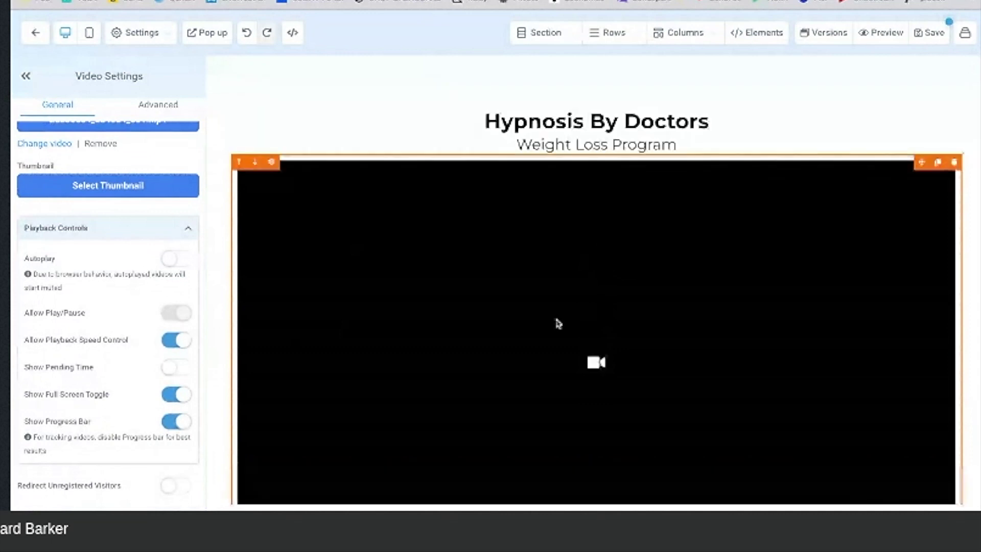
pyautogui.click(932, 33)
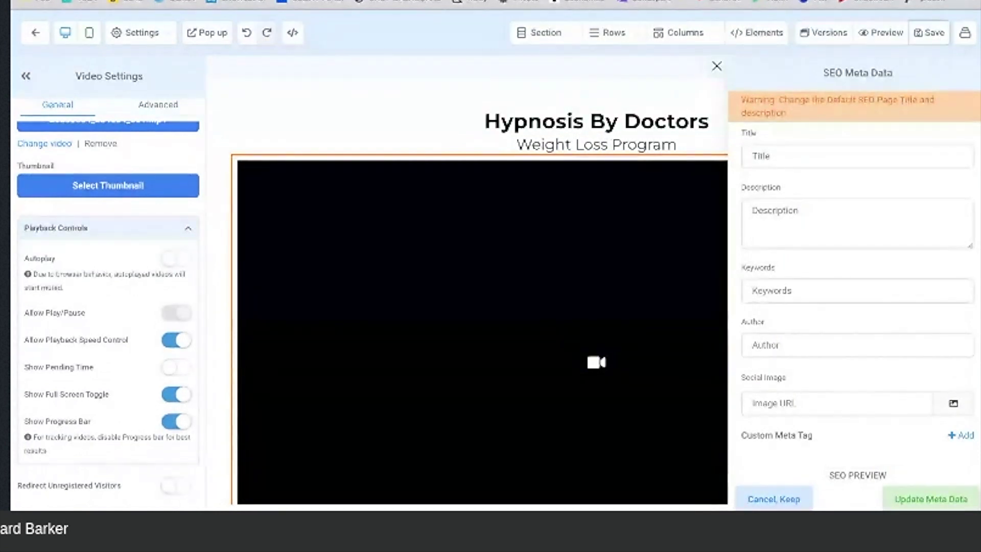
# Step: Save the page again and close the SEO Meta Data panel, leaving its fields blank
pyautogui.click(931, 33)
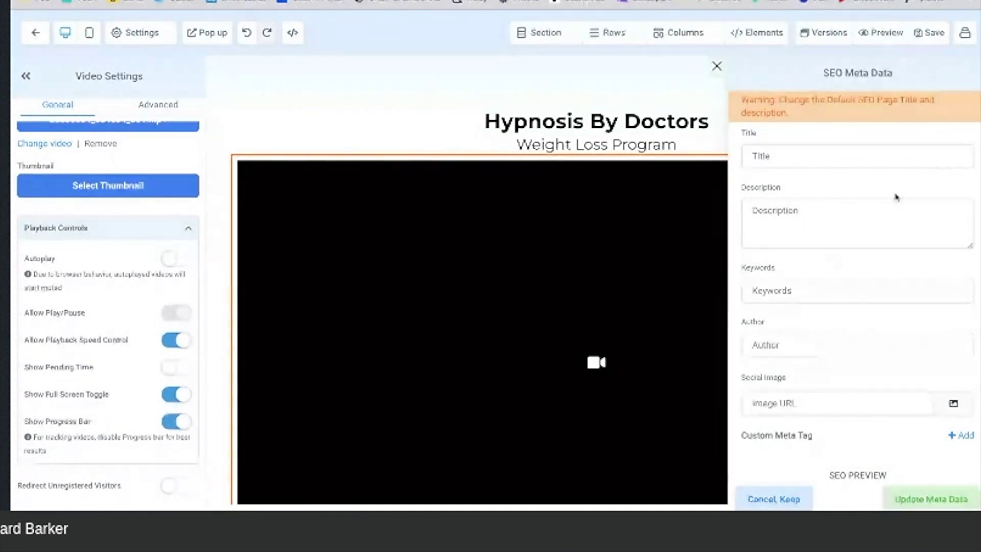
pyautogui.click(717, 66)
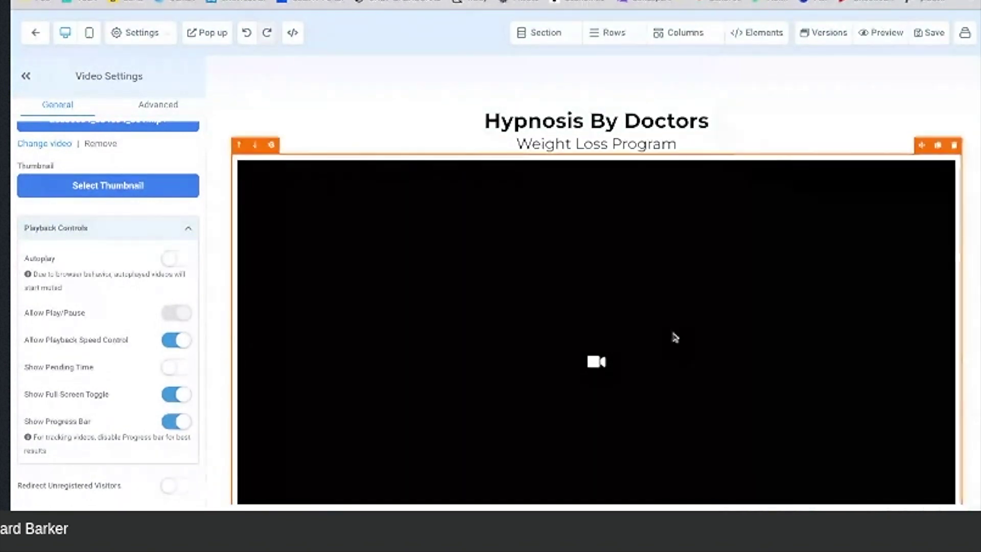
pyautogui.scroll(-2, 675, 337)
pyautogui.scroll(2, 674, 337)
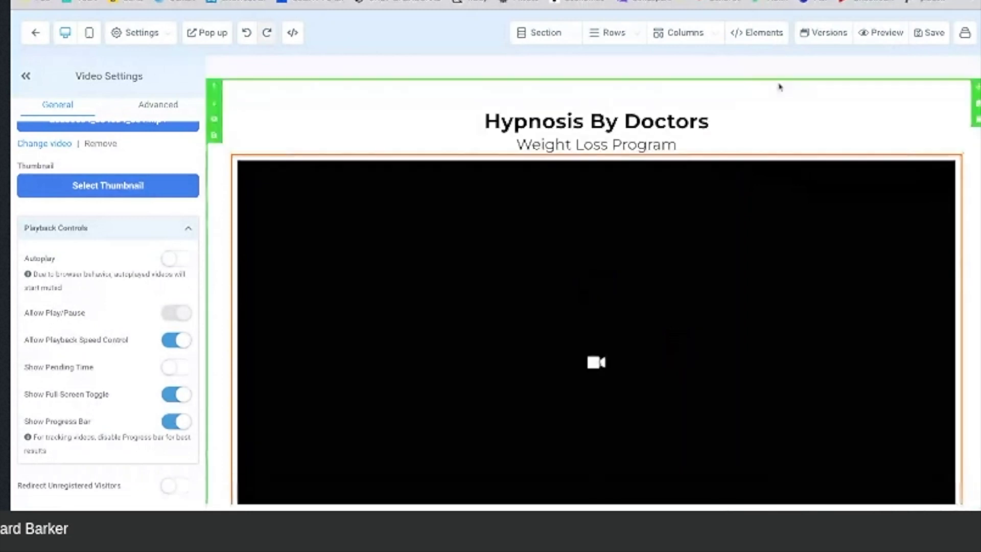
# Step: Preview the page and play its video, then close the preview and switch to the hypnosis website
pyautogui.click(876, 42)
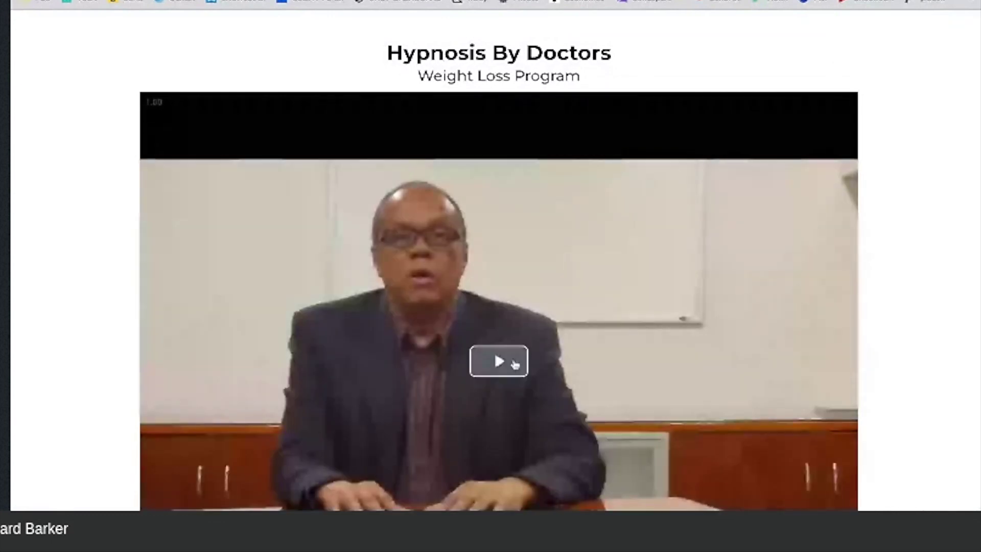
pyautogui.click(514, 364)
pyautogui.scroll(-2, 513, 365)
pyautogui.scroll(2, 522, 254)
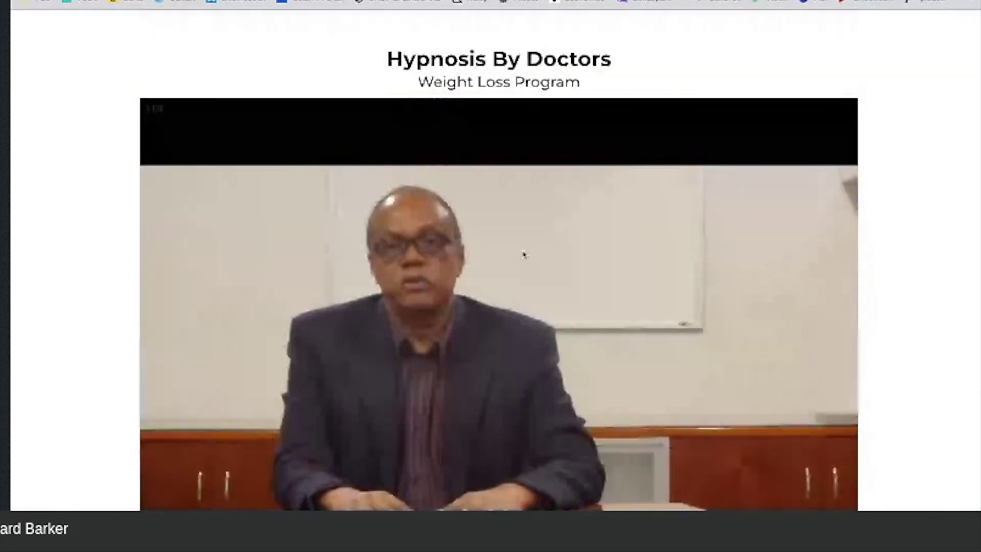
pyautogui.scroll(-1, 523, 254)
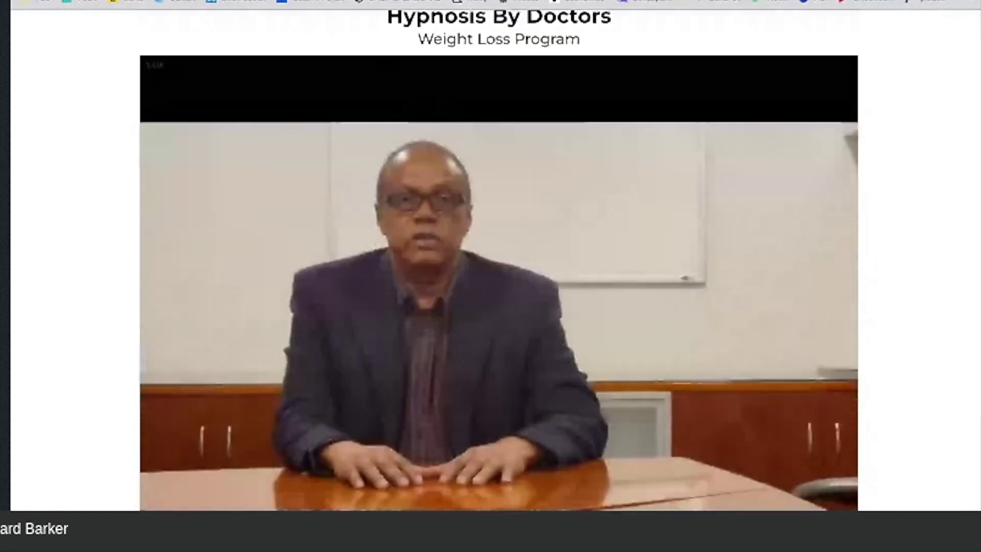
pyautogui.scroll(-2, 499, 260)
pyautogui.scroll(1, 498, 259)
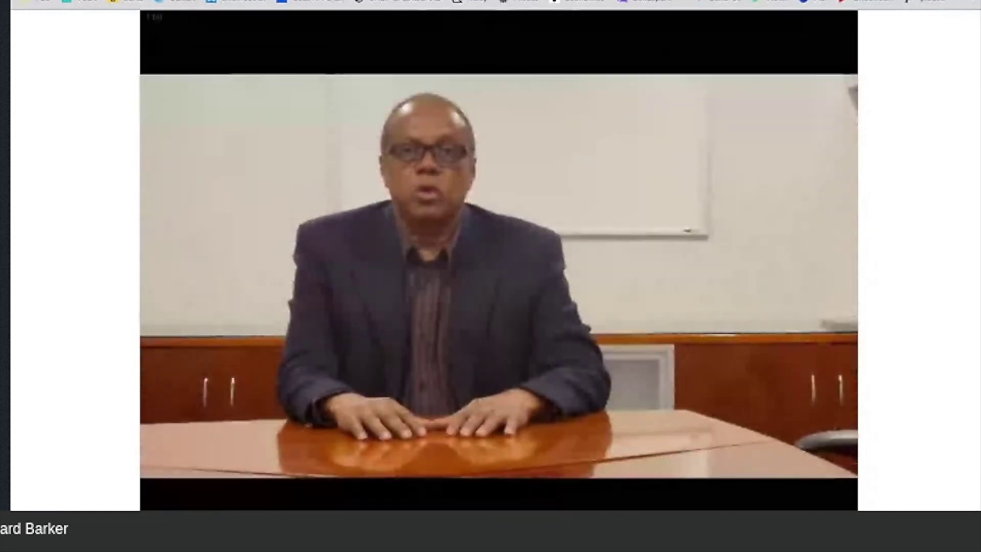
pyautogui.hotkey('ctrl', 'w')
pyautogui.hotkey('ctrl', 'shift', 'Tab')
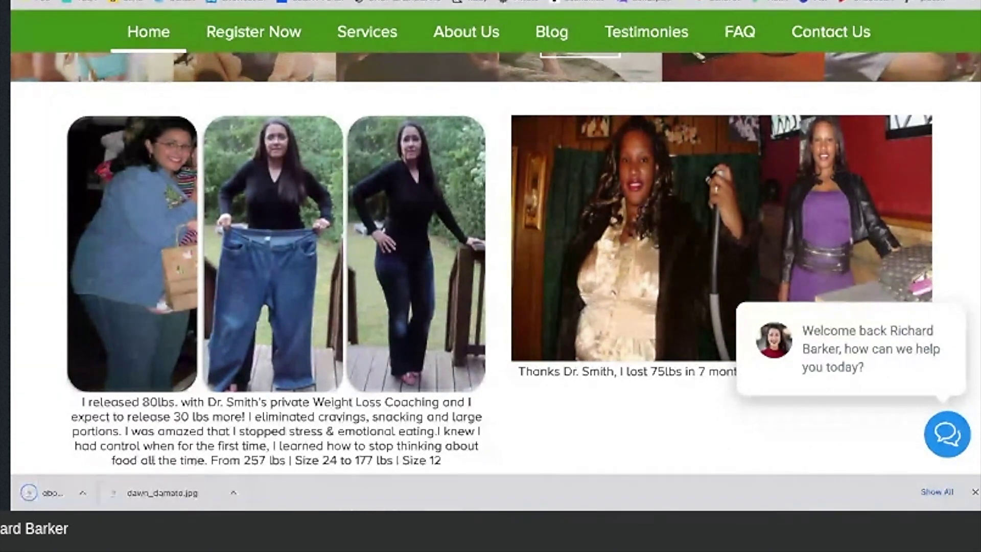
# Step: Select the 80lbs testimonial paragraph on the hypnosis site, then return to the page builder
pyautogui.scroll(-3, 491, 263)
pyautogui.scroll(-3, 549, 213)
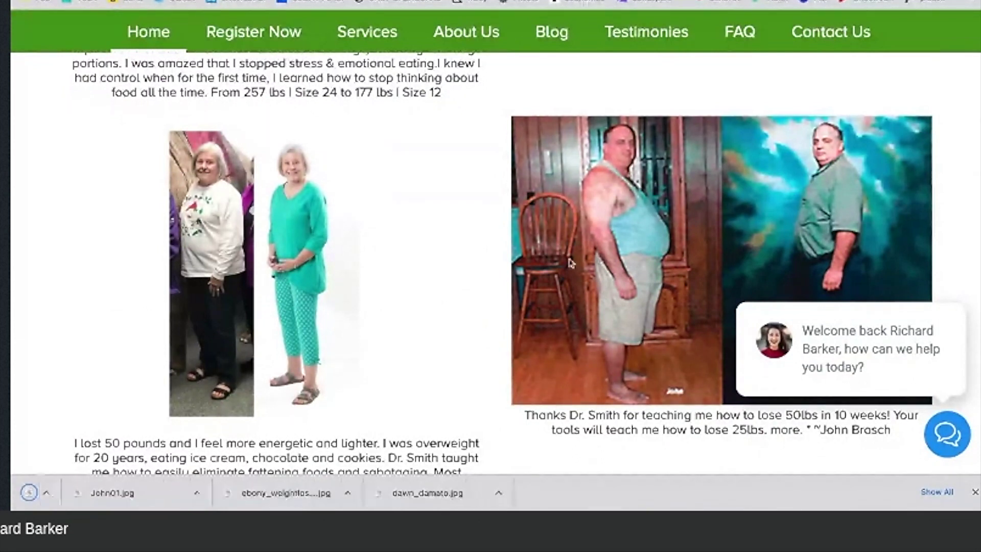
pyautogui.scroll(-8, 438, 261)
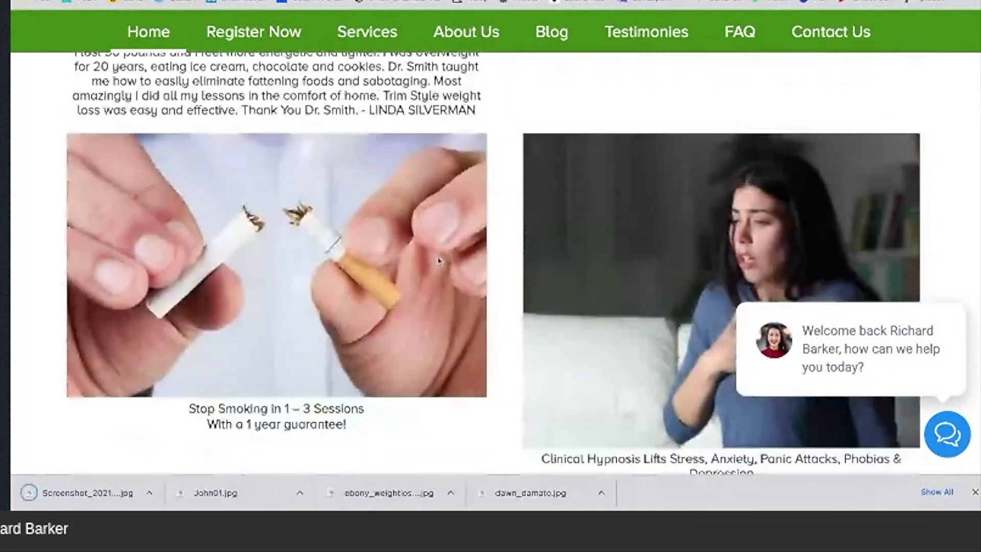
pyautogui.scroll(5, 439, 261)
pyautogui.scroll(8, 445, 397)
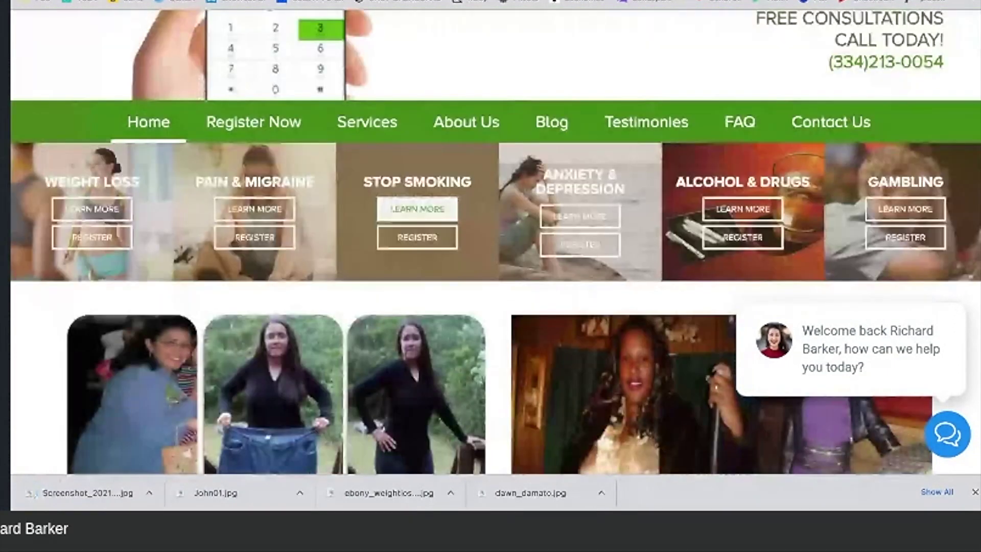
pyautogui.scroll(-5, 446, 398)
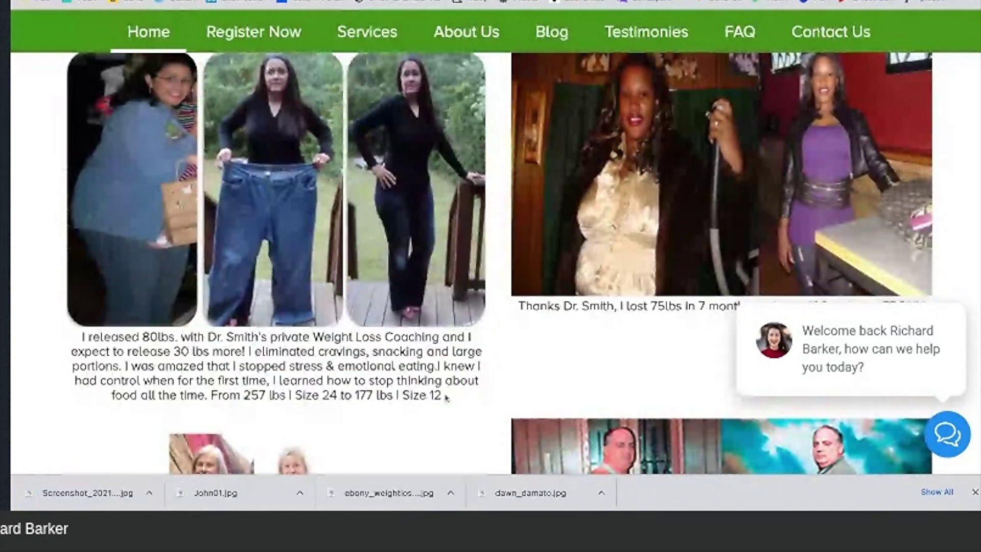
pyautogui.tripleClick(446, 398)
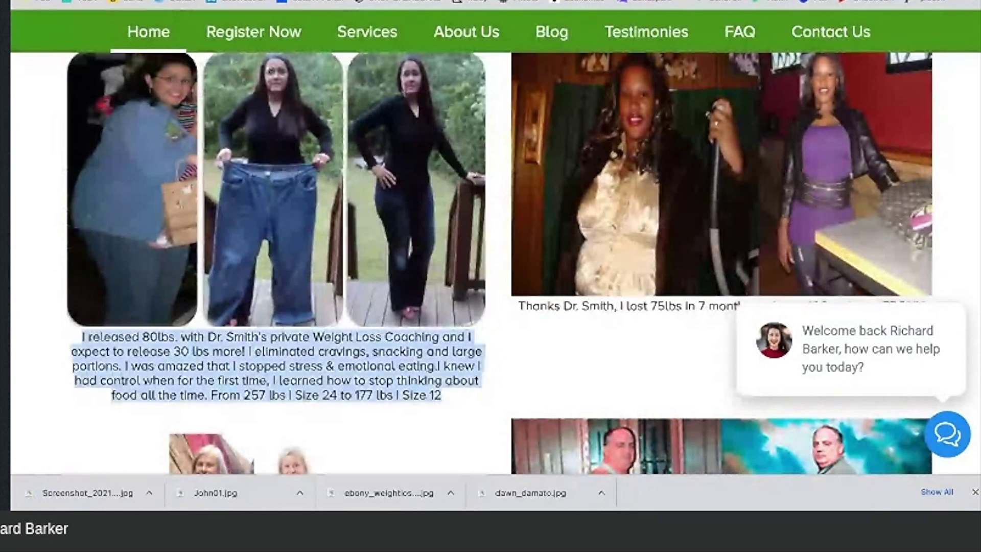
pyautogui.scroll(1, 175, 184)
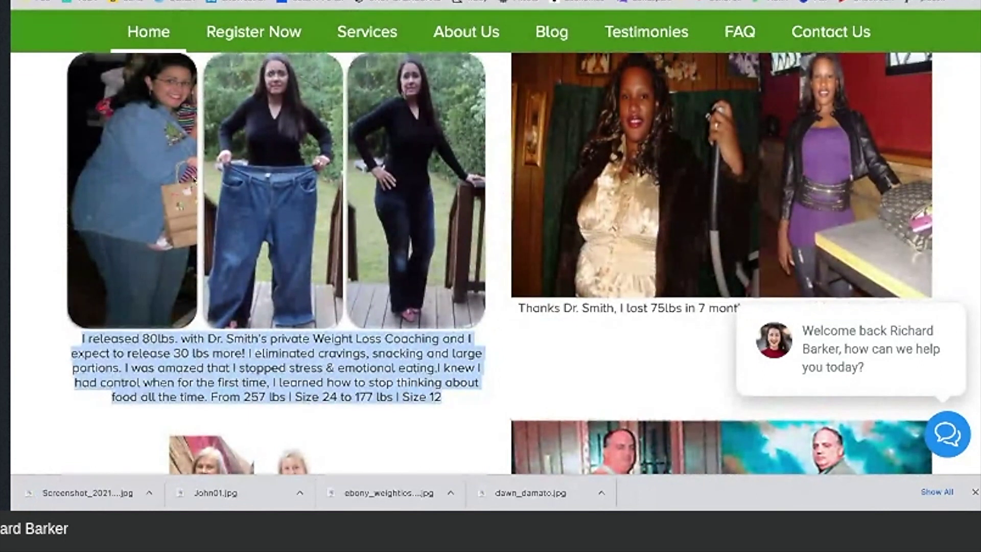
pyautogui.scroll(1, 194, 179)
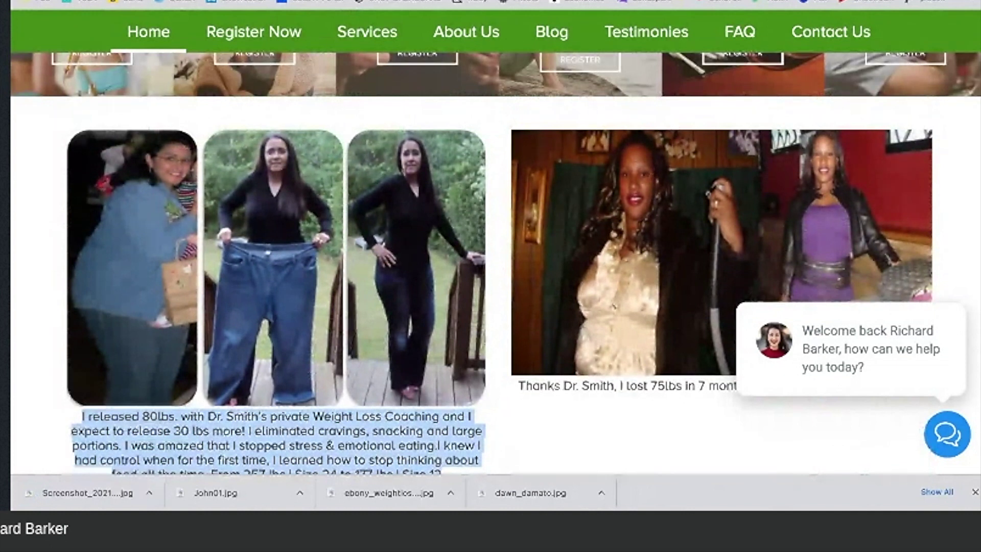
pyautogui.hotkey('ctrl', 'shift', 'Tab')
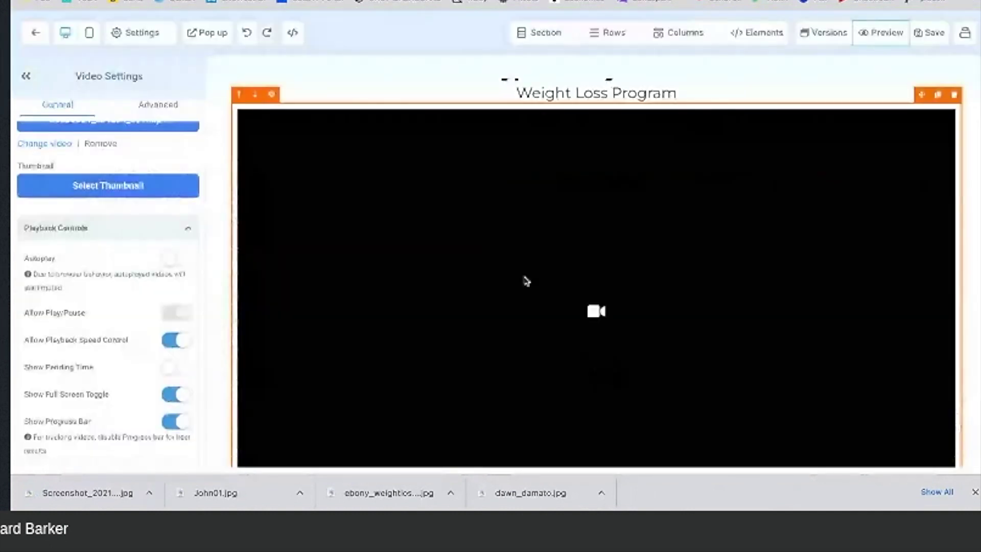
# Step: Toggle the video's Show Full Screen Toggle off and back on, leaving it enabled
pyautogui.scroll(-1, 526, 281)
pyautogui.scroll(2, 526, 281)
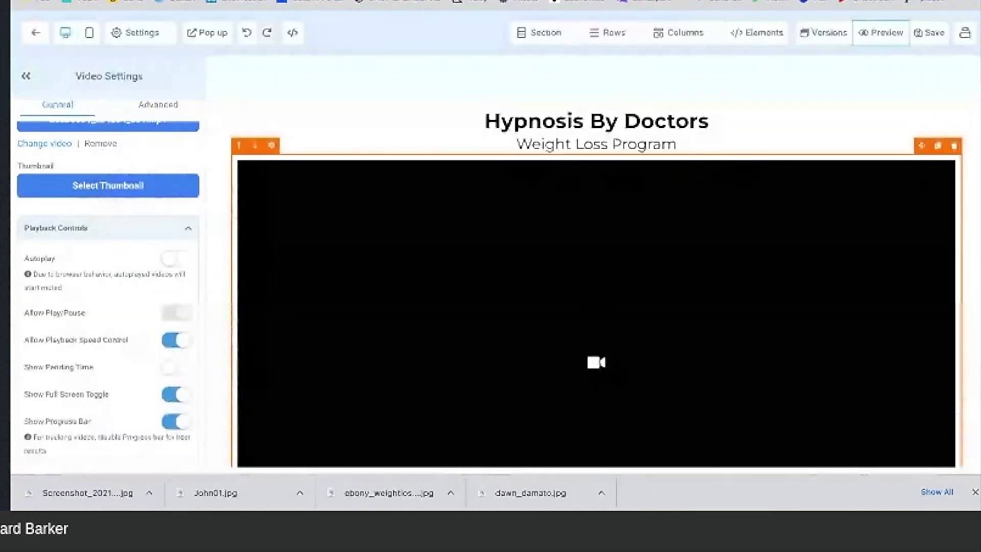
pyautogui.scroll(-3, 526, 281)
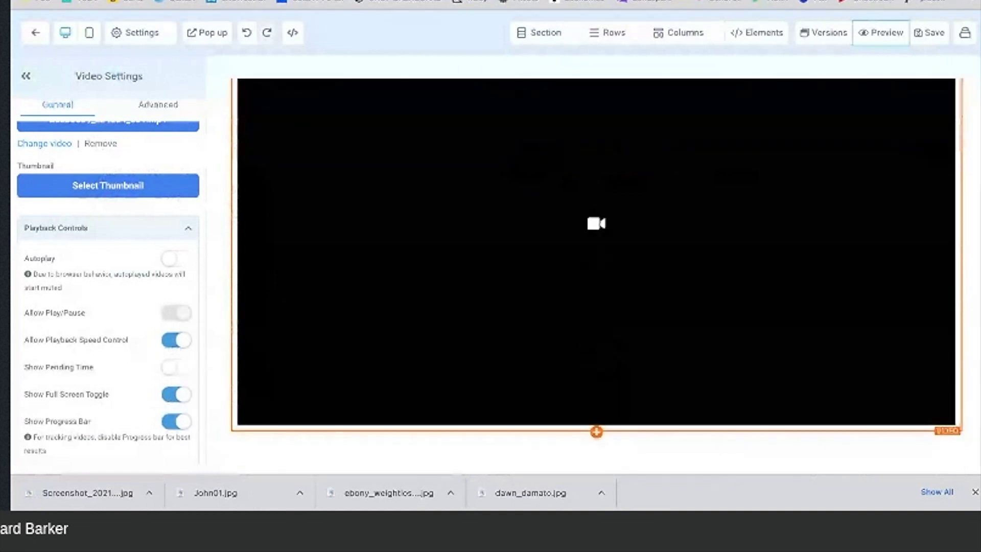
pyautogui.scroll(2, 596, 307)
pyautogui.scroll(-1, 136, 329)
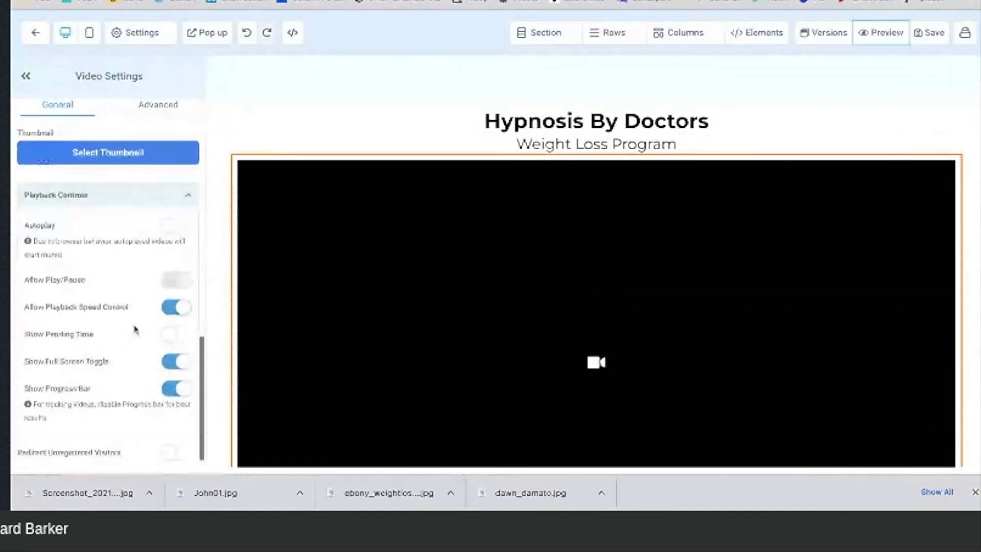
pyautogui.scroll(5, 134, 329)
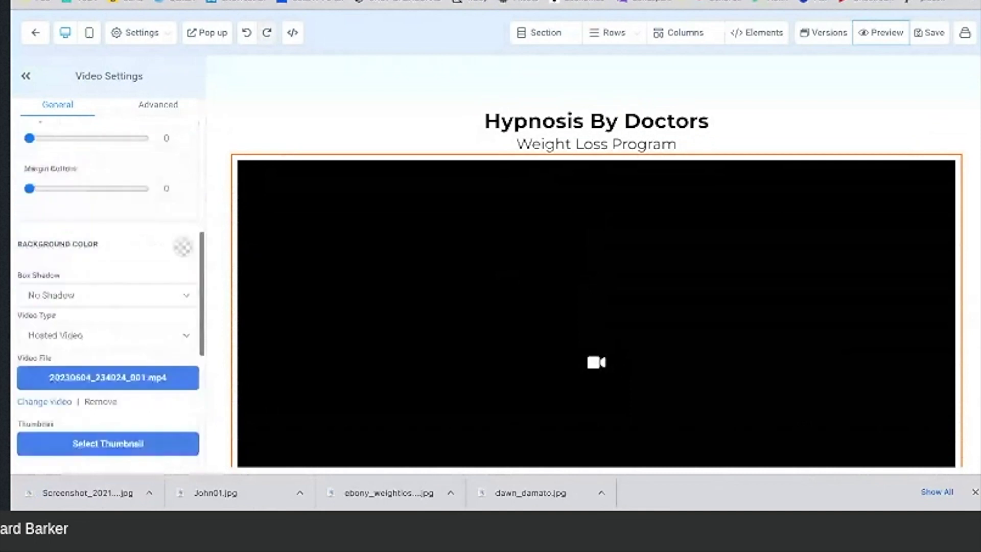
pyautogui.scroll(-2, 108, 296)
pyautogui.scroll(-3, 108, 296)
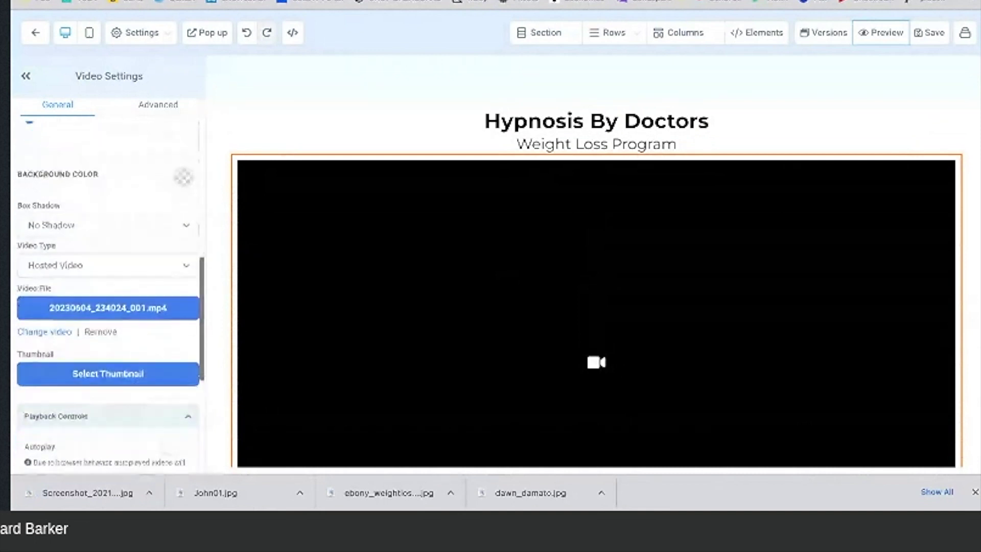
pyautogui.scroll(8, 108, 296)
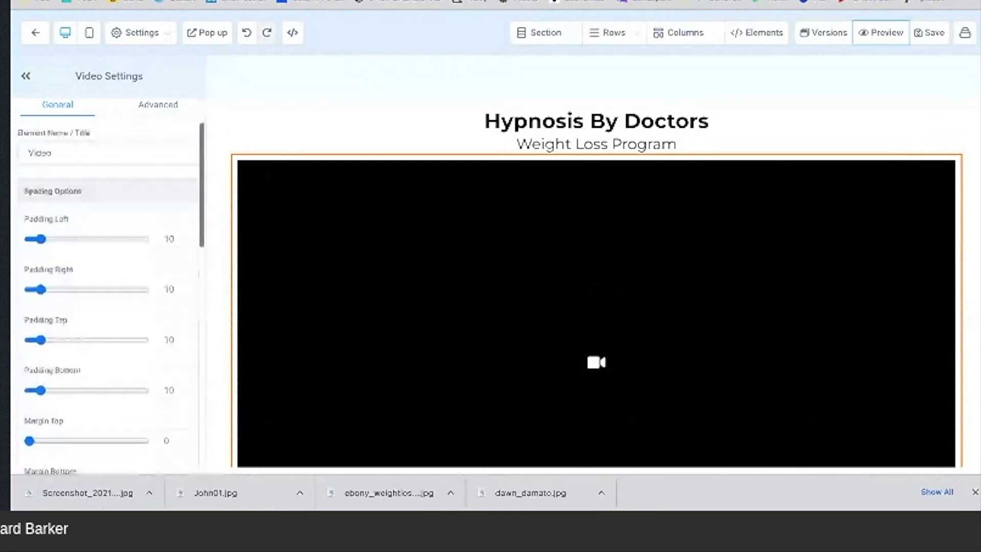
pyautogui.scroll(-5, 108, 297)
pyautogui.scroll(-6, 108, 297)
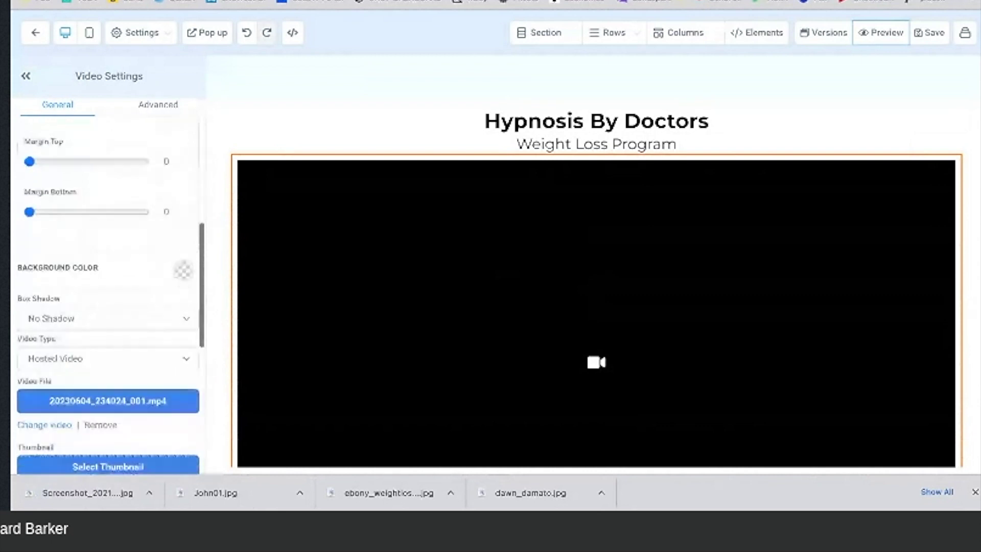
pyautogui.scroll(-3, 107, 297)
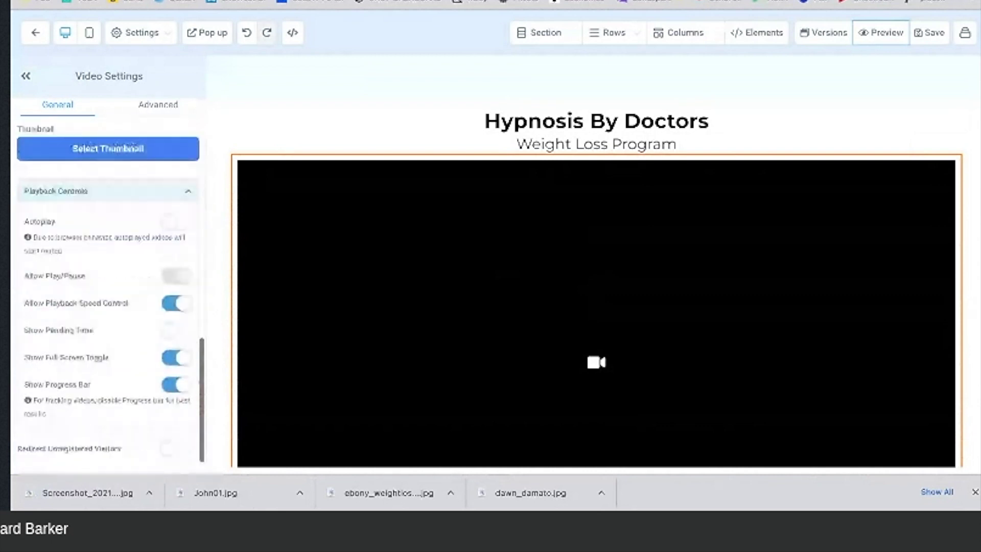
pyautogui.click(173, 357)
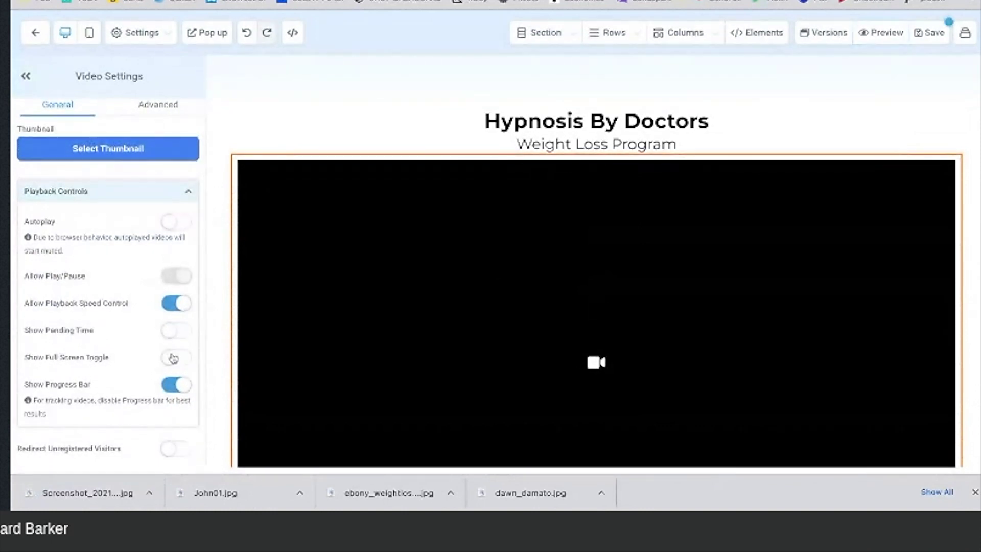
pyautogui.click(172, 357)
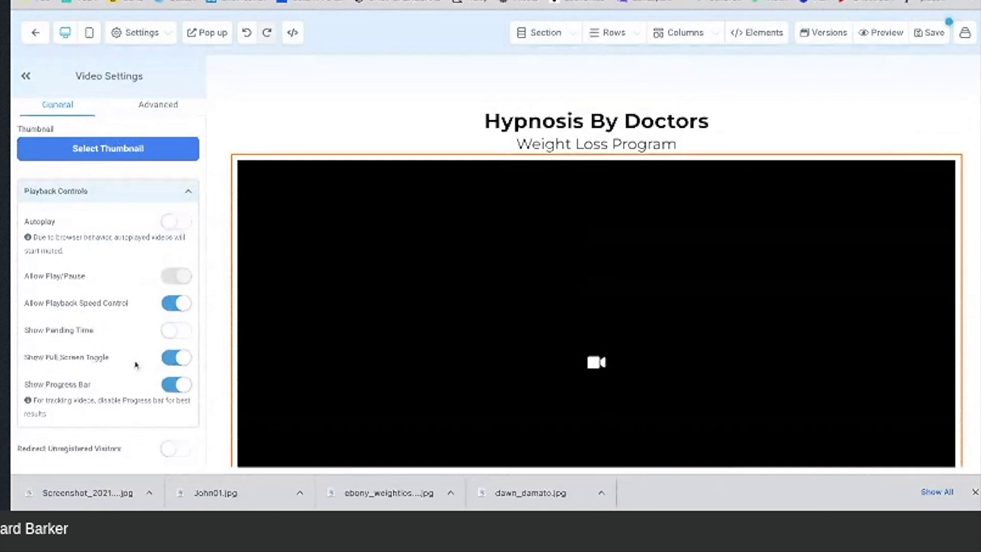
# Step: Close the browser downloads bar and review the video element's settings
pyautogui.click(974, 491)
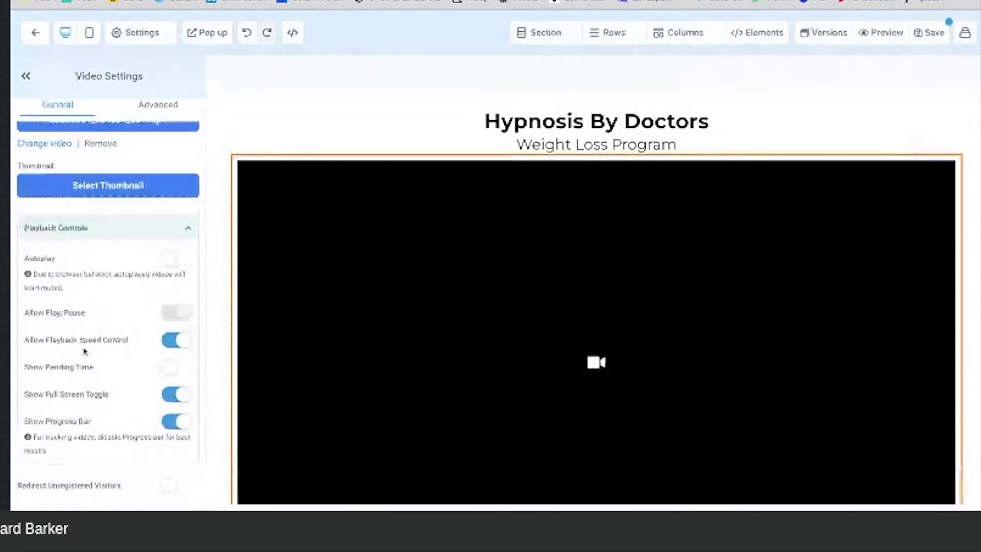
pyautogui.scroll(2, 97, 313)
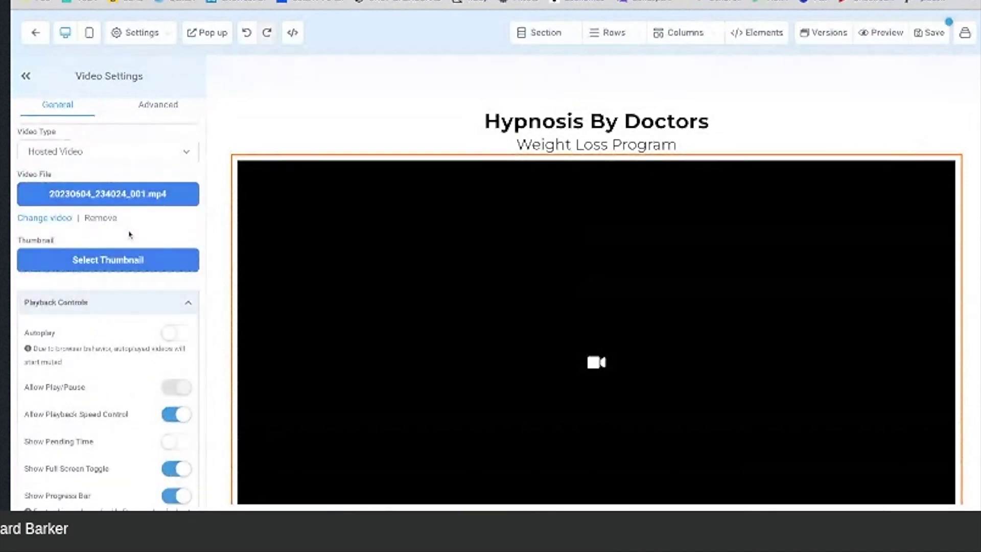
pyautogui.scroll(-2, 129, 235)
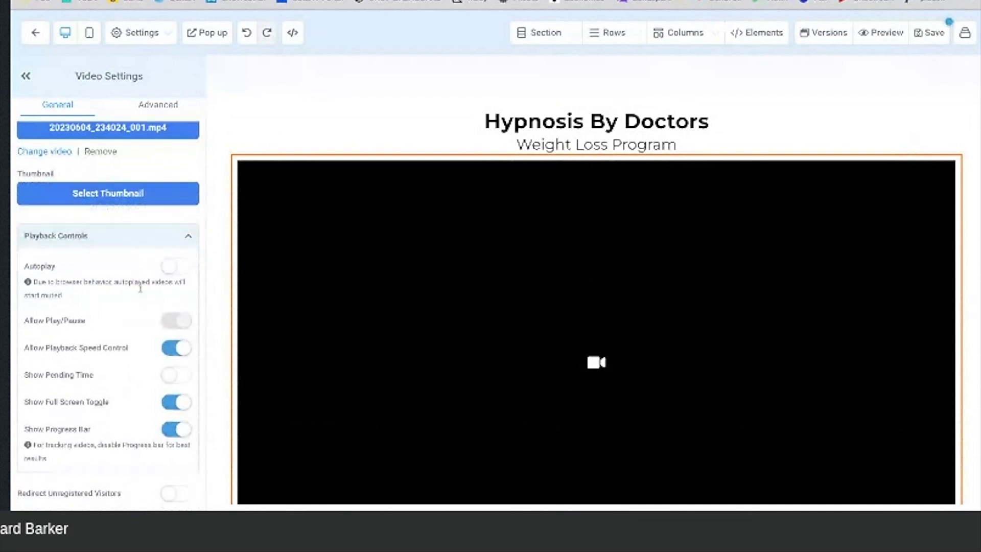
pyautogui.scroll(10, 143, 298)
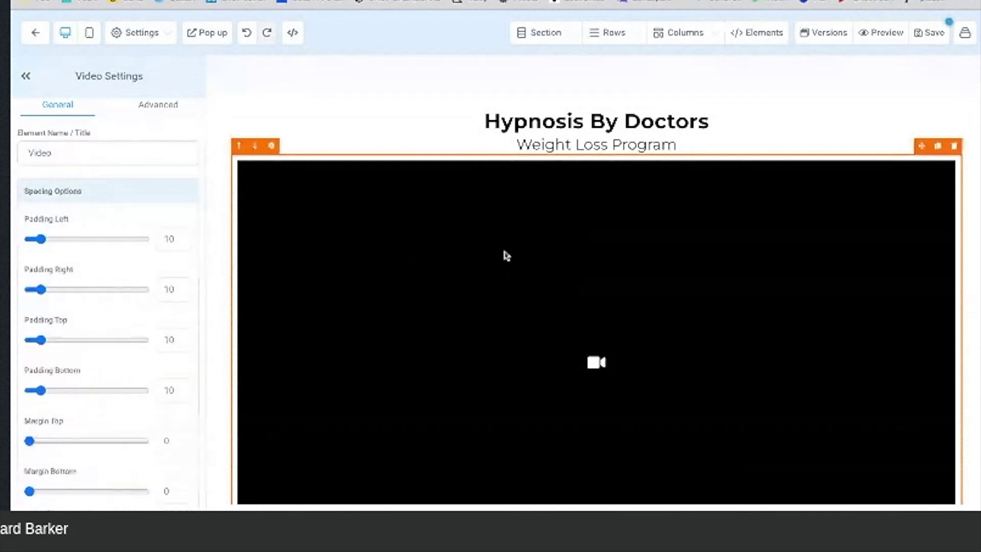
pyautogui.scroll(-2, 511, 255)
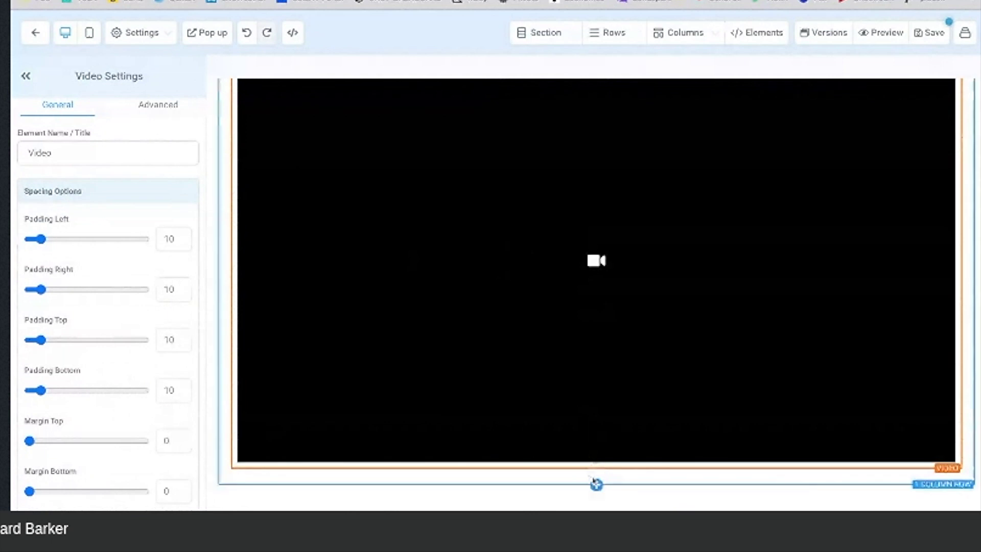
# Step: Add a one-column row below the video containing a headline element
pyautogui.click(596, 483)
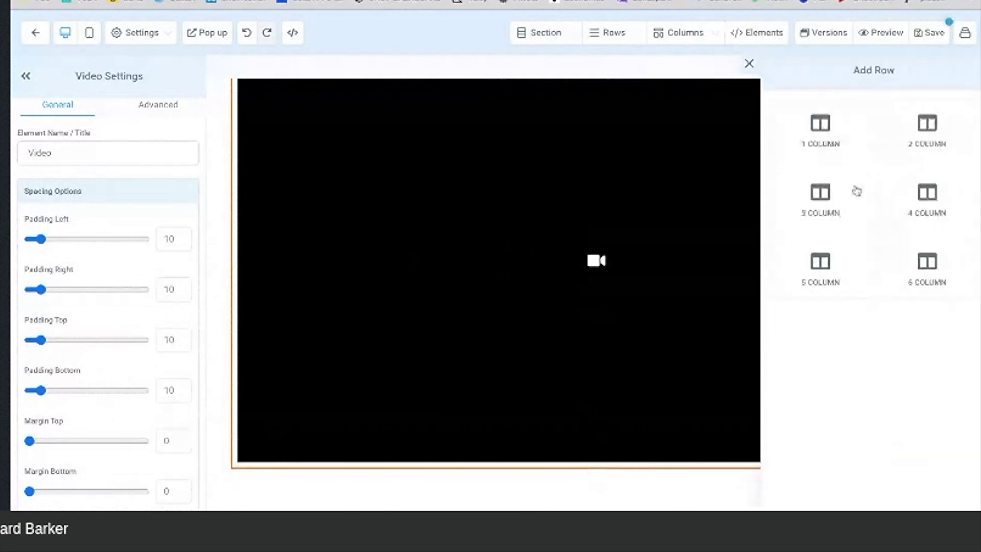
pyautogui.click(832, 139)
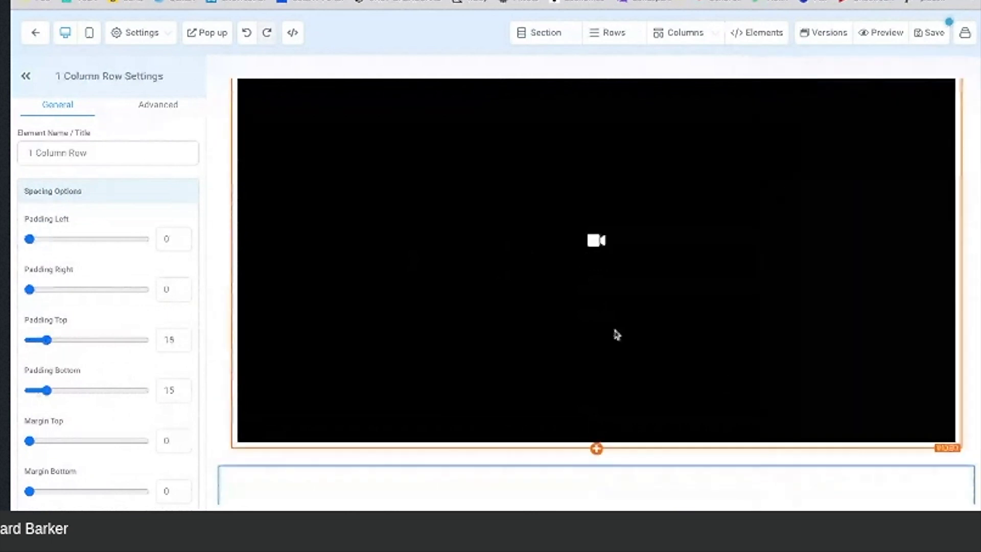
pyautogui.click(597, 437)
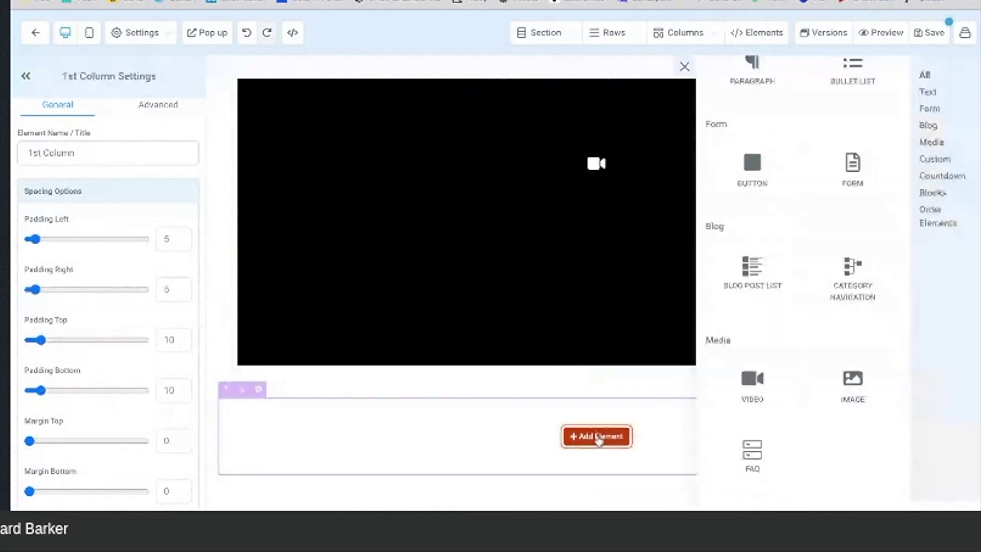
pyautogui.scroll(2, 739, 182)
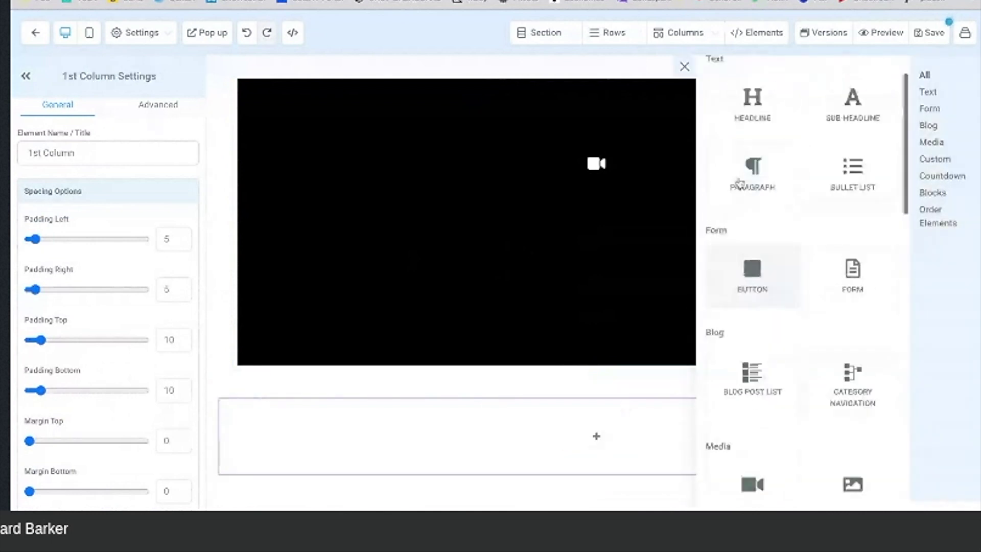
pyautogui.click(752, 138)
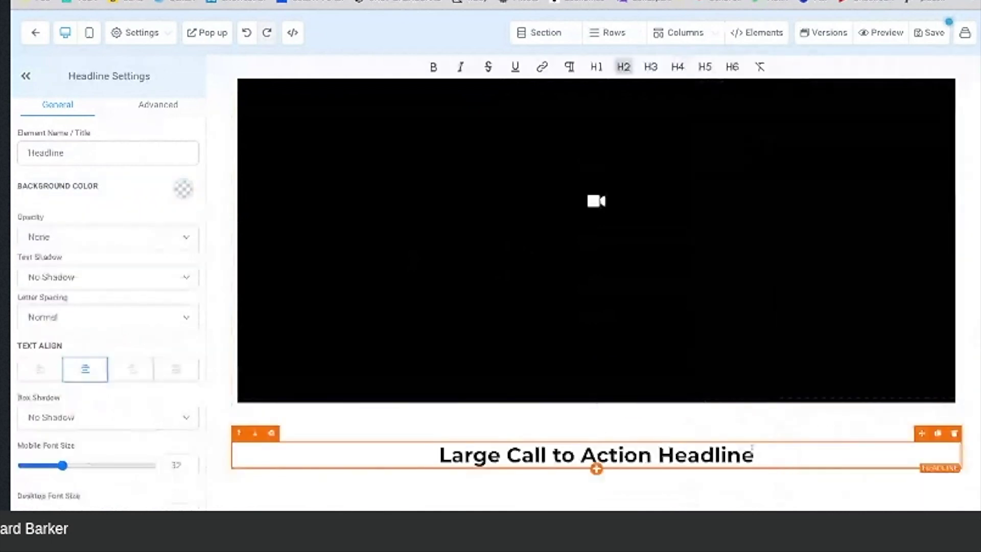
# Step: Change the headline text to 'Here are some of our results'
pyautogui.moveTo(754, 454); pyautogui.dragTo(440, 454)
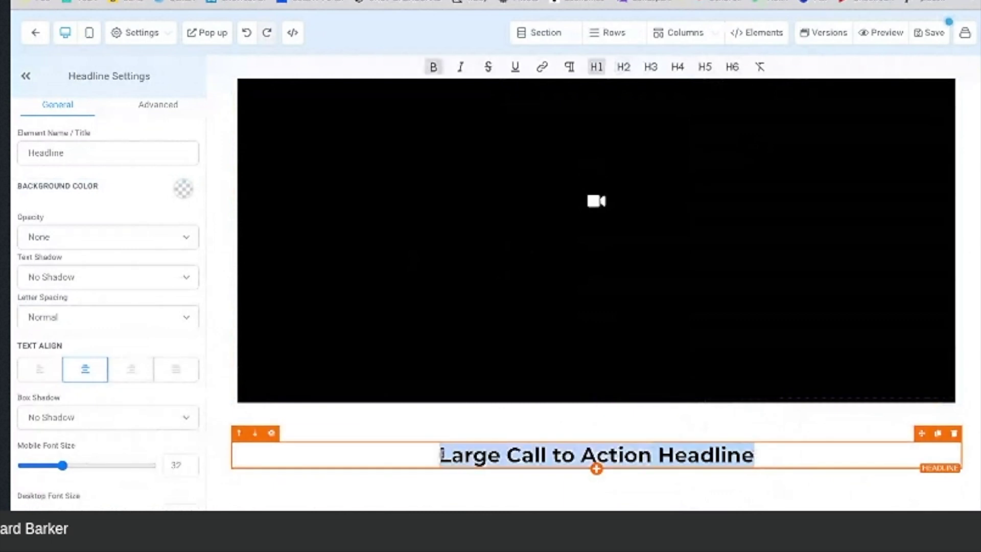
pyautogui.write('Here')
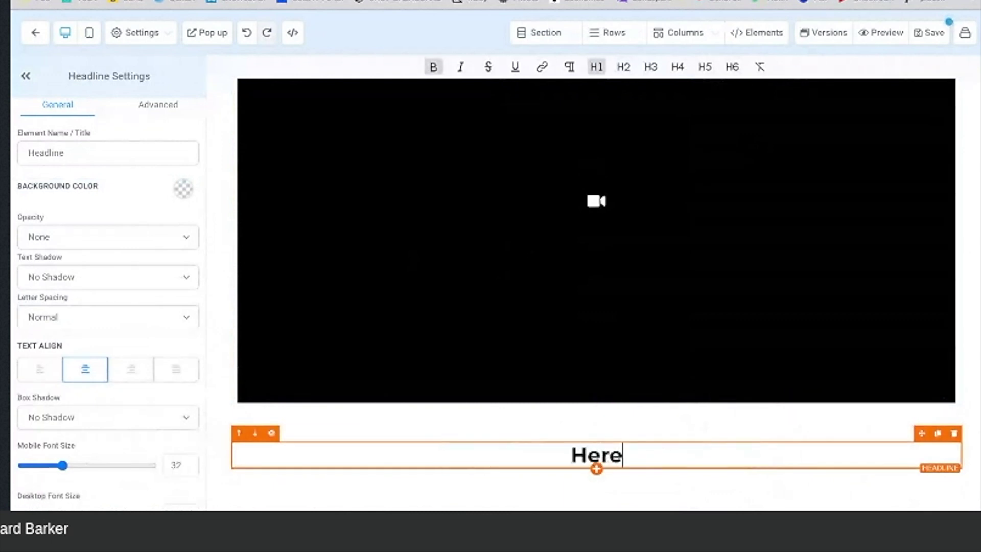
pyautogui.write(' are some ')
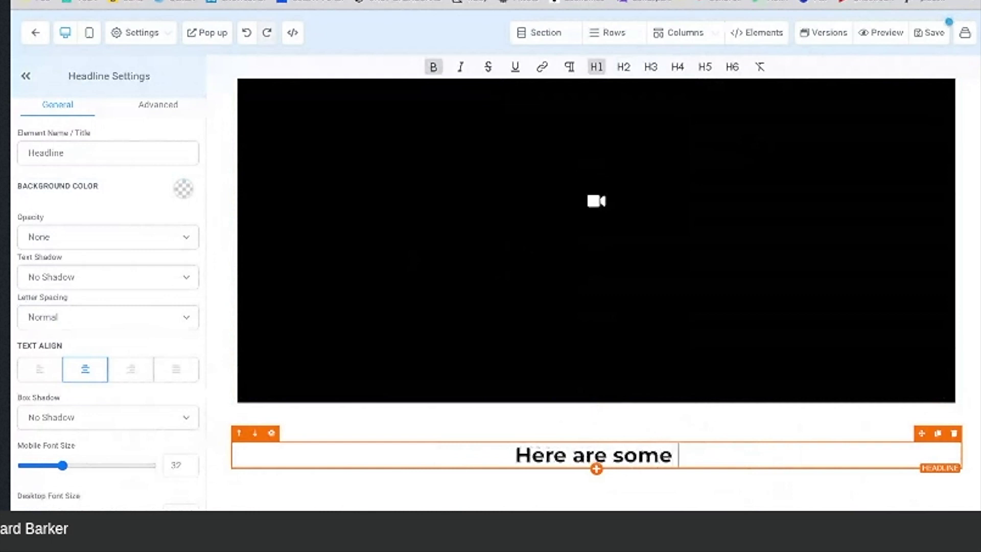
pyautogui.write('of our results')
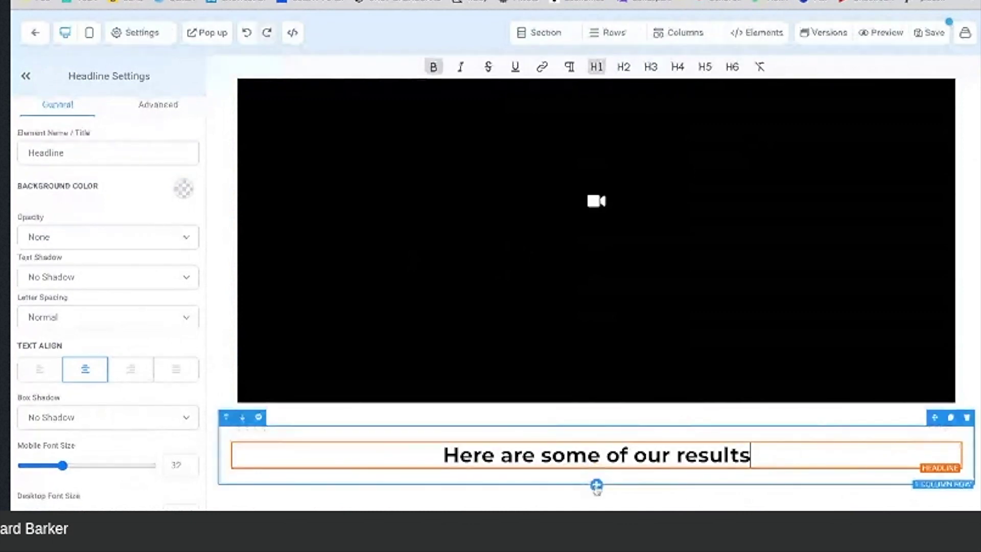
pyautogui.click(597, 485)
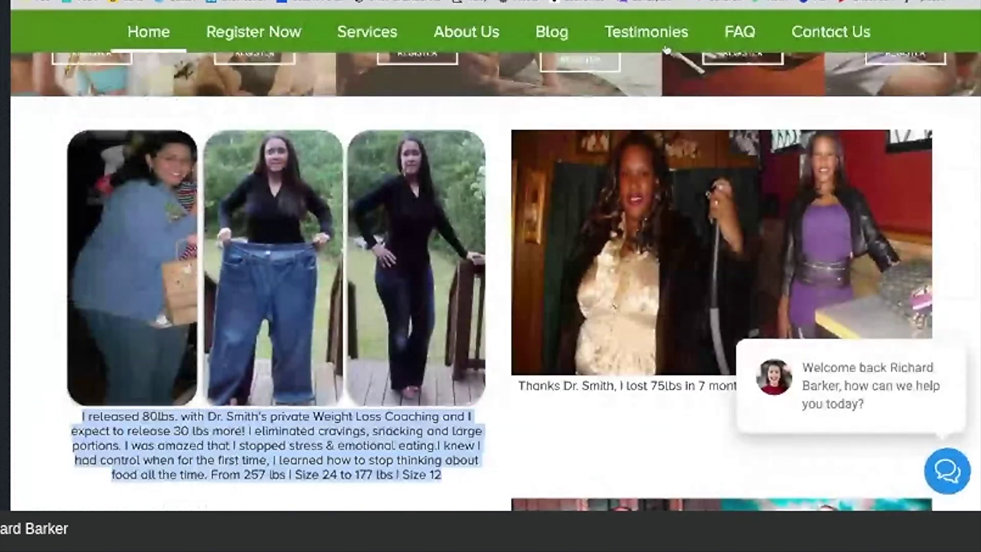
pyautogui.scroll(2, 606, 161)
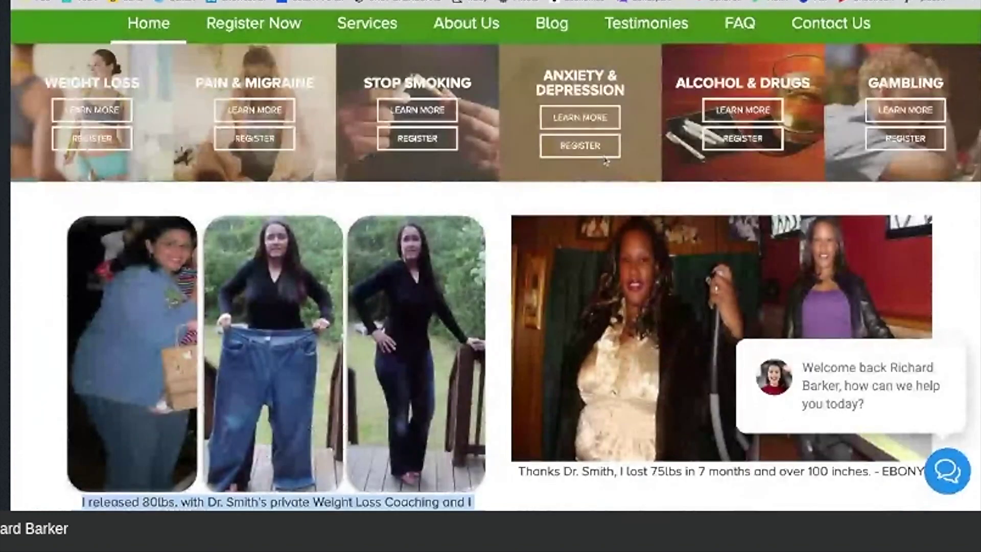
pyautogui.scroll(-8, 606, 161)
pyautogui.scroll(12, 605, 161)
pyautogui.scroll(-1, 770, 54)
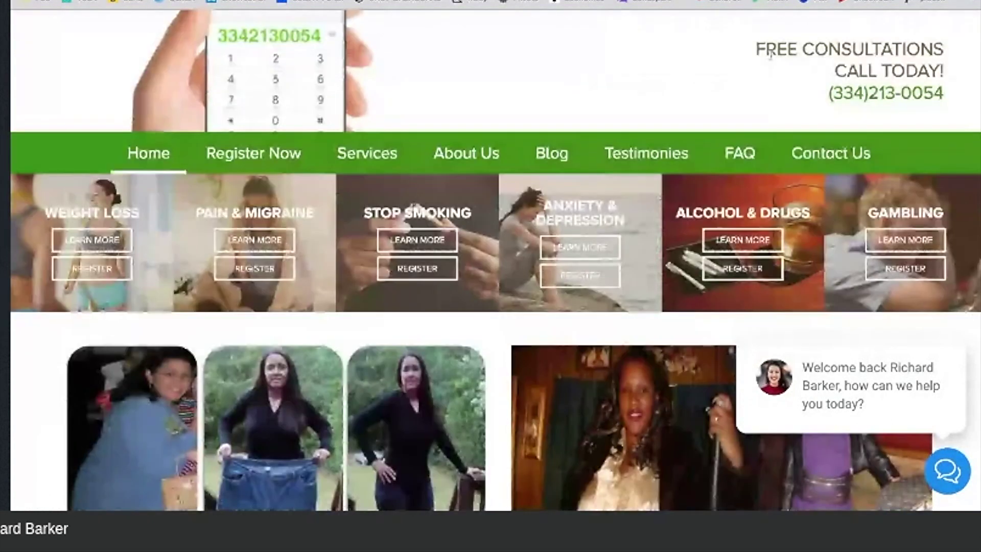
pyautogui.scroll(-8, 624, 255)
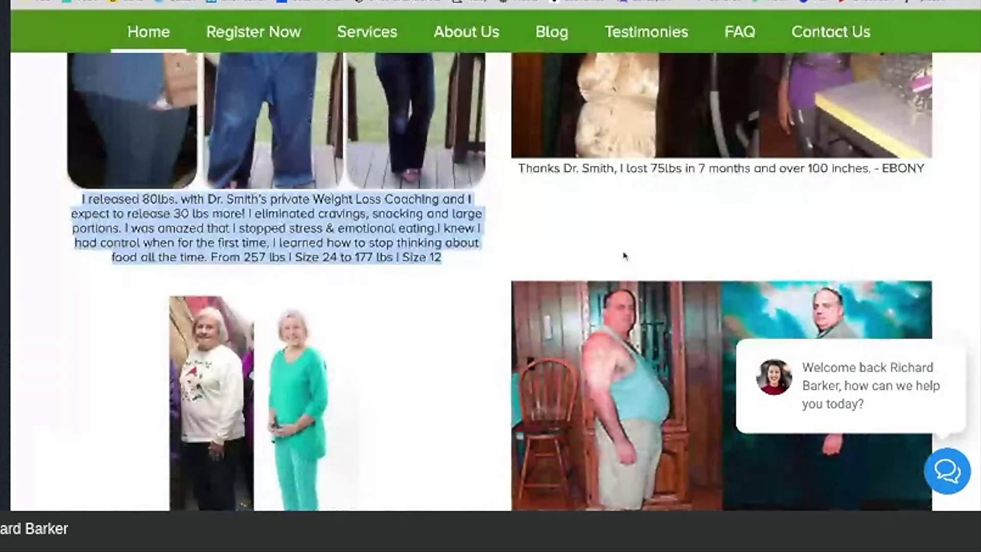
pyautogui.scroll(15, 624, 255)
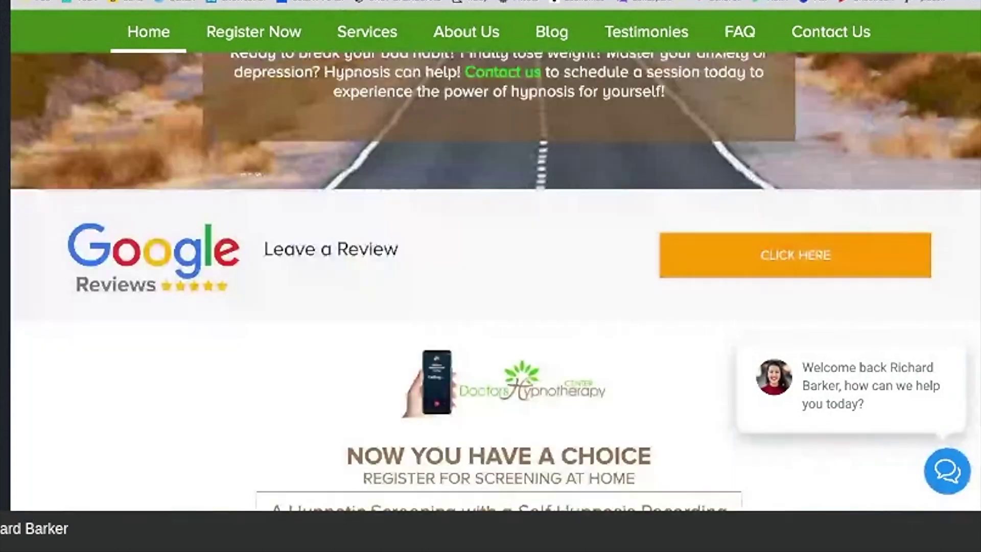
pyautogui.scroll(-10, 490, 281)
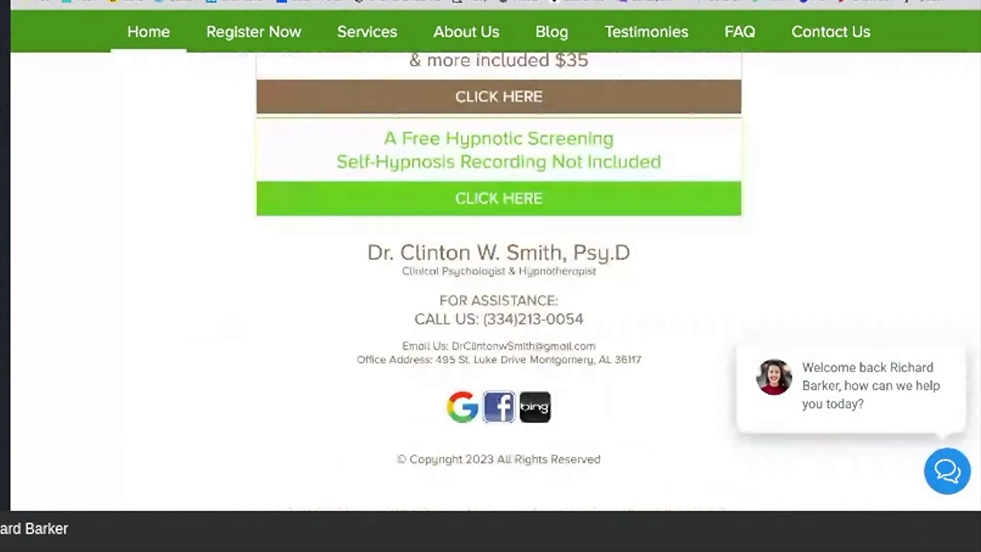
pyautogui.scroll(15, 491, 281)
pyautogui.scroll(10, 490, 281)
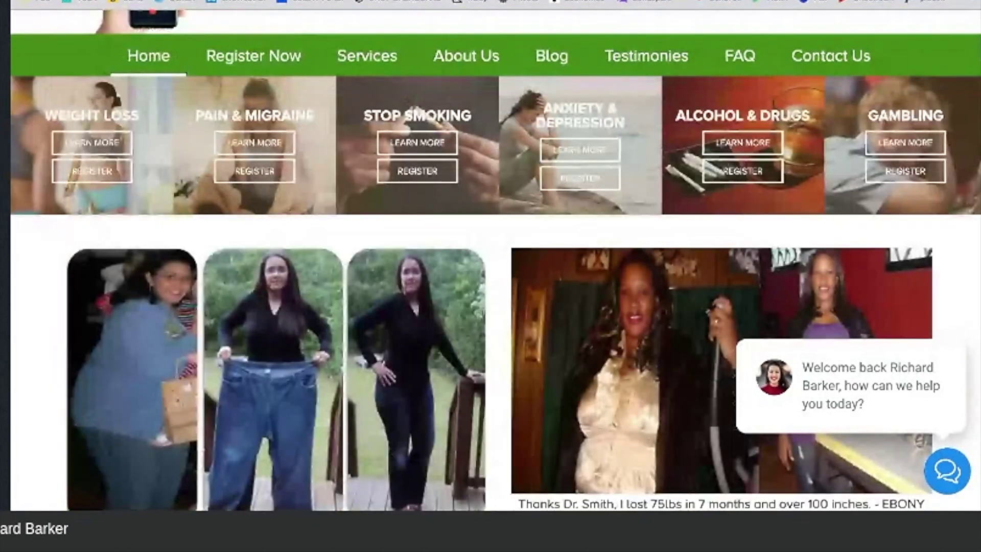
pyautogui.scroll(-2, 490, 281)
pyautogui.scroll(4, 490, 281)
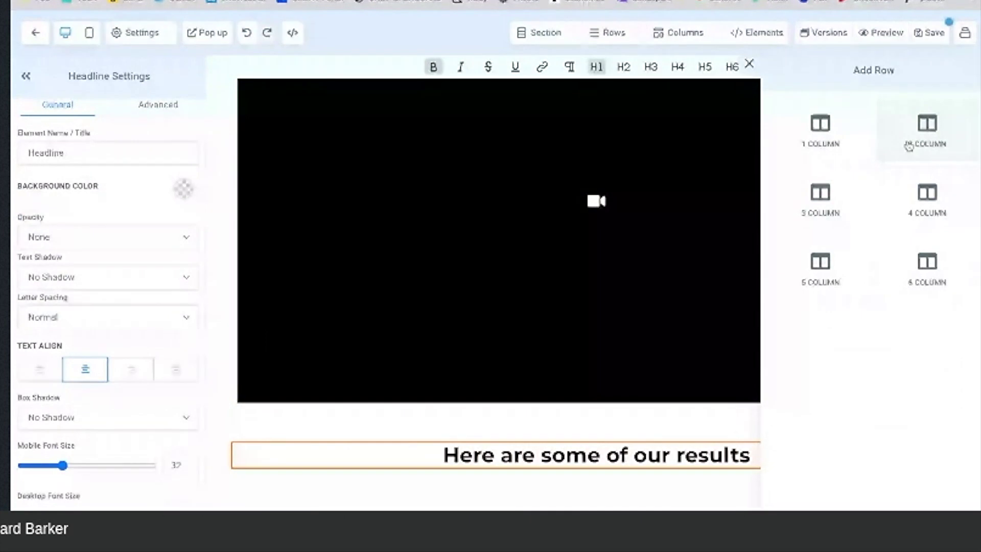
# Step: Add a two-column row under the headline with an image placeholder in each column
pyautogui.click(908, 147)
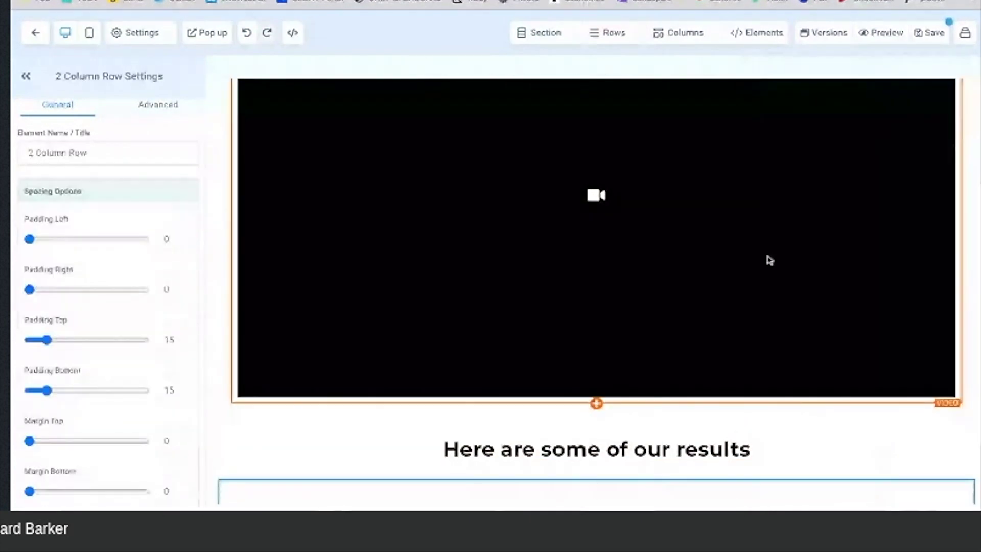
pyautogui.scroll(-2, 577, 382)
pyautogui.moveTo(413, 427)
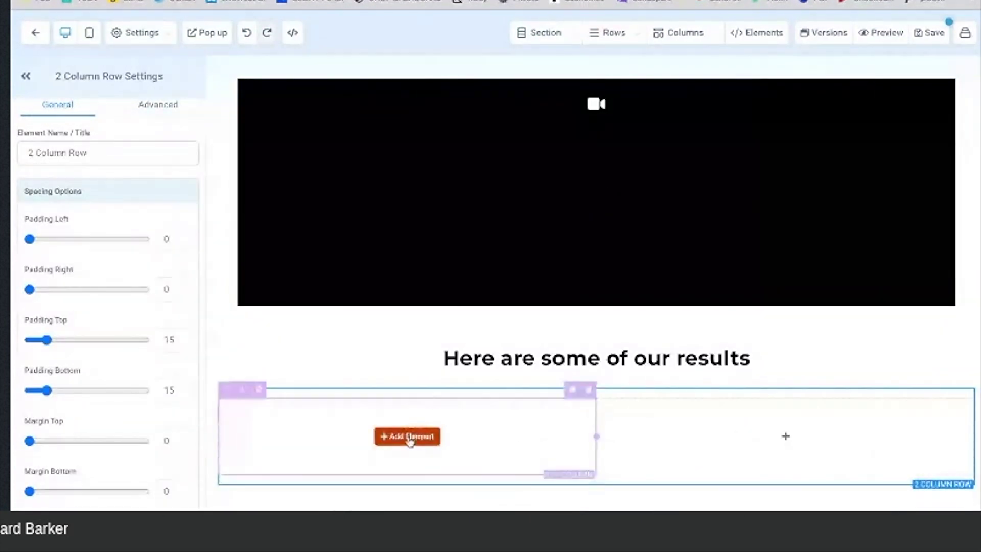
pyautogui.click(408, 437)
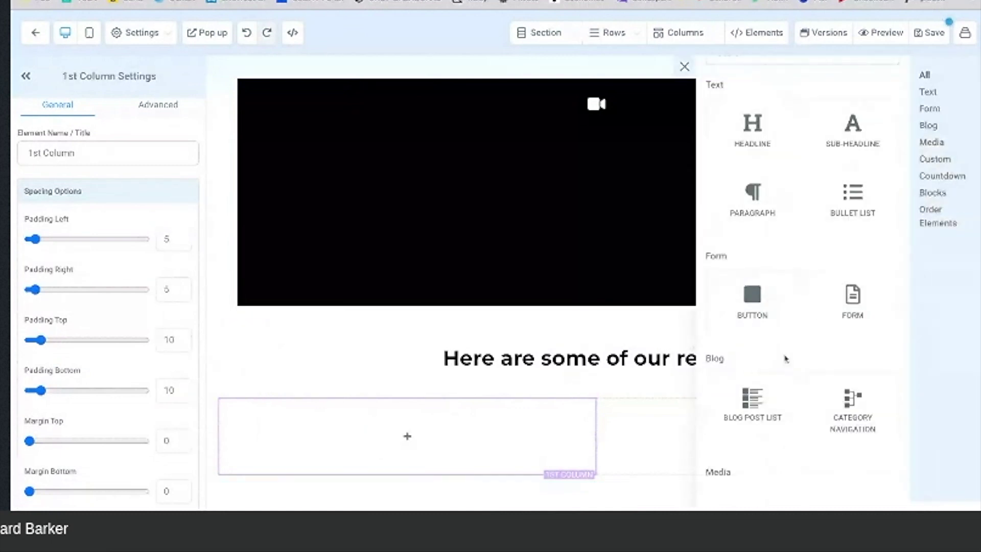
pyautogui.scroll(-6, 785, 359)
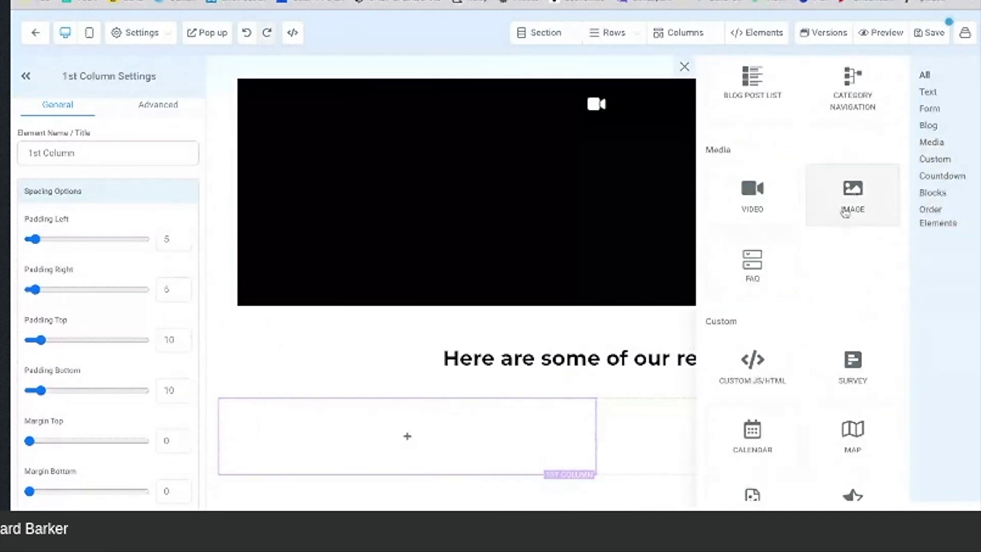
pyautogui.click(845, 212)
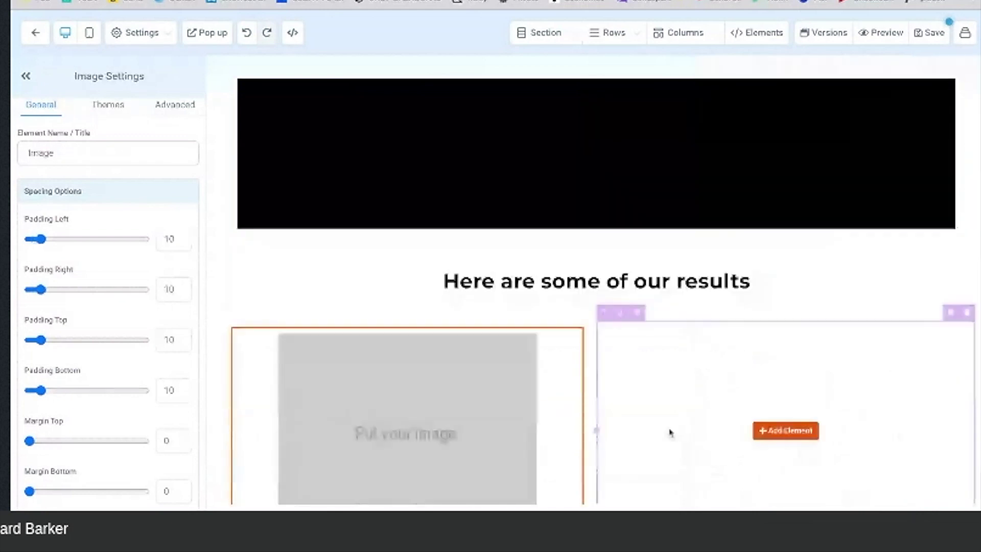
pyautogui.click(781, 368)
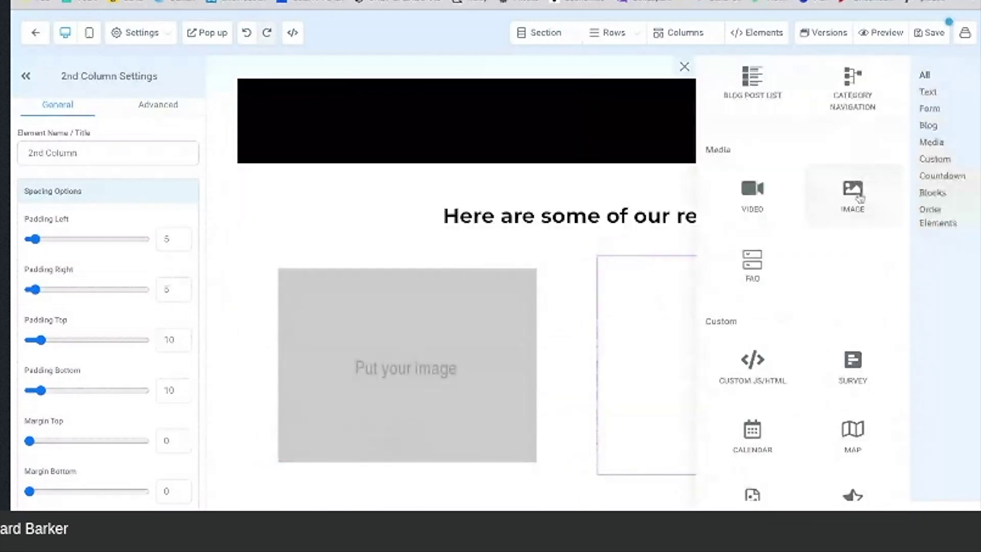
pyautogui.click(858, 199)
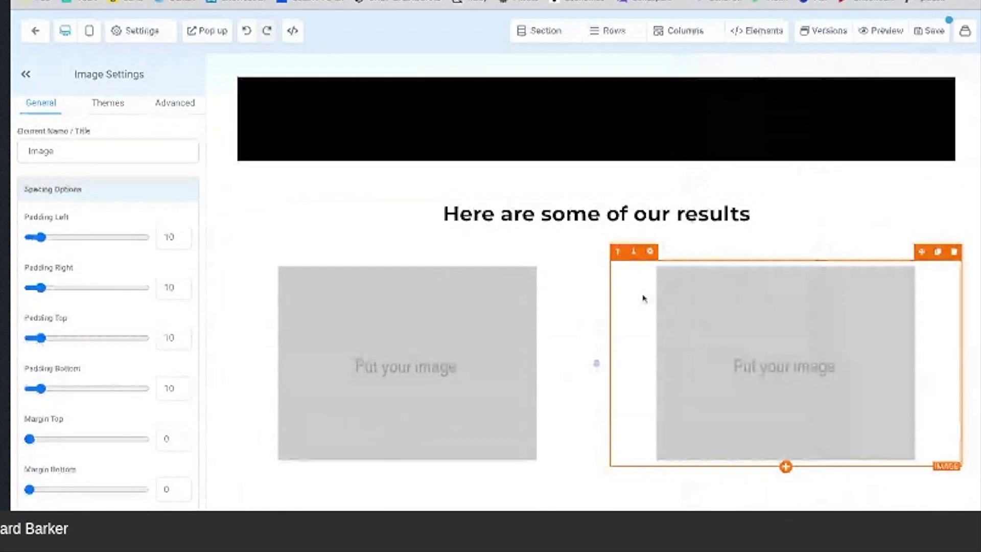
# Step: Add a sub headline beneath the first image
pyautogui.click(407, 468)
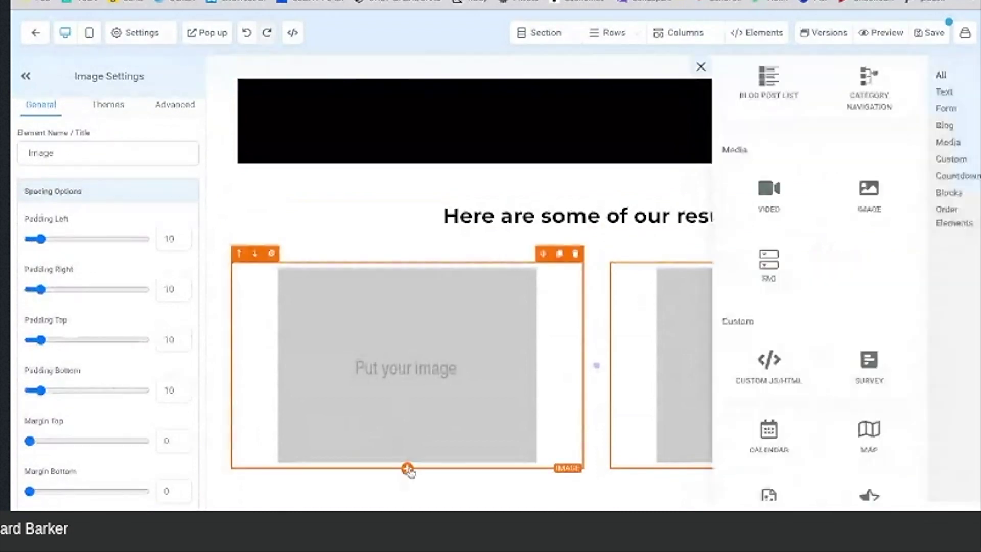
pyautogui.scroll(2, 860, 160)
pyautogui.scroll(4, 858, 148)
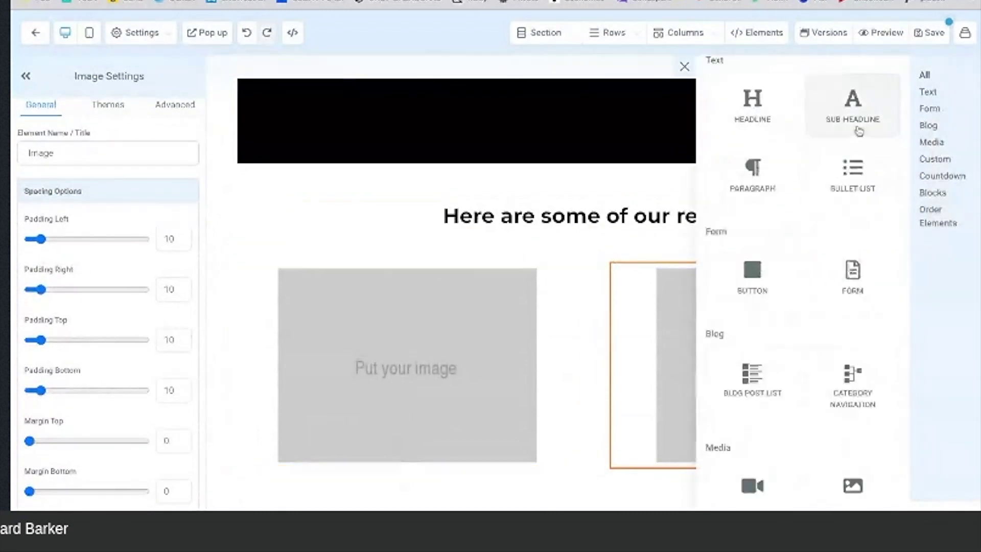
pyautogui.click(856, 131)
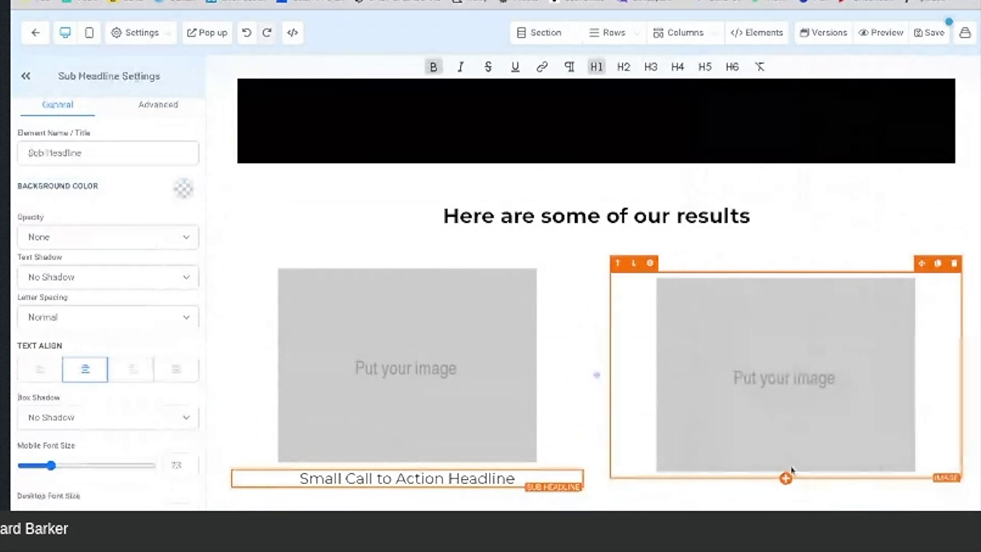
pyautogui.click(786, 478)
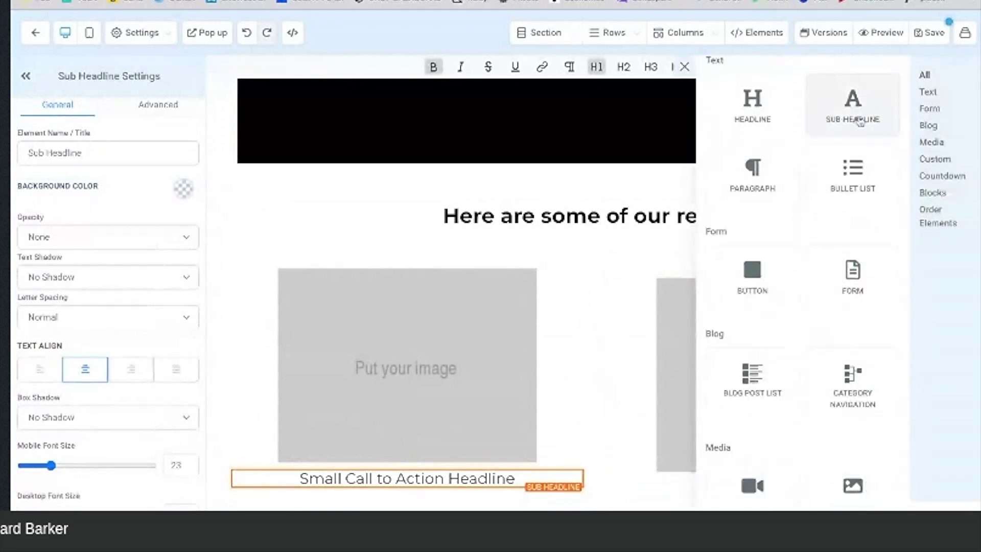
# Step: Add a sub headline under the second image and paste the 80lbs testimonial into the first caption
pyautogui.click(859, 115)
pyautogui.scroll(-1, 414, 417)
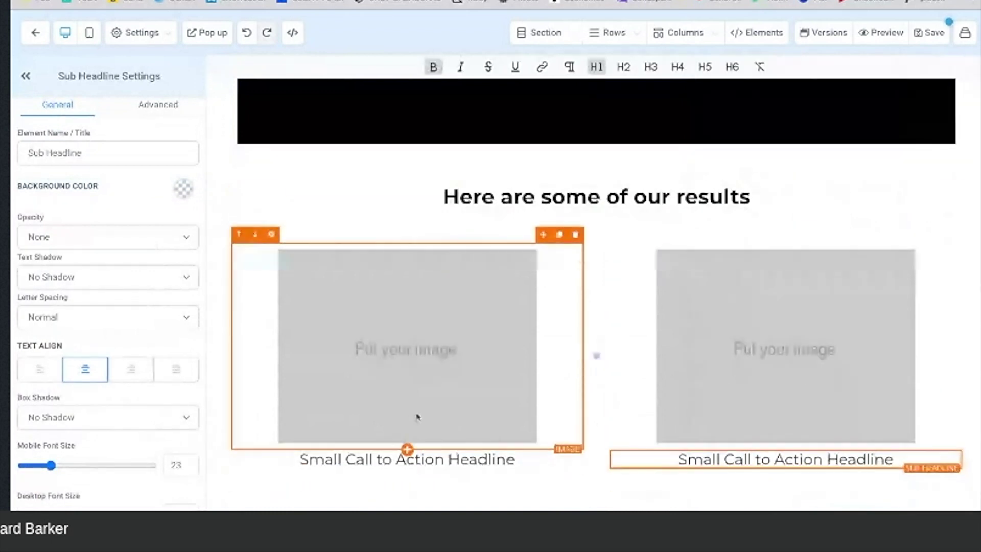
pyautogui.click(513, 457)
pyautogui.tripleClick(514, 457)
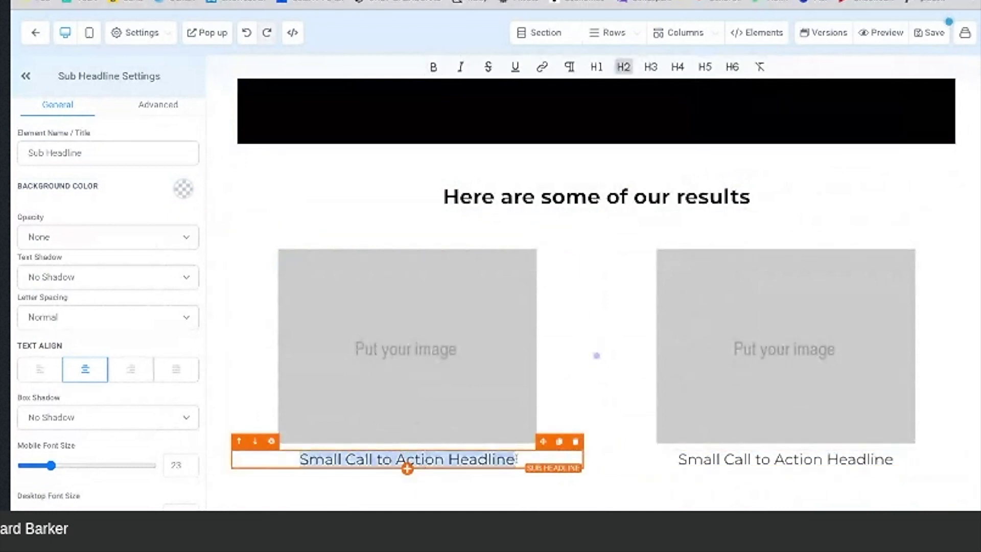
pyautogui.write('I released 80lbs. with Dr. Smith’s private Weight Loss Coaching and I expect to release 30 lbs more! I eliminated cravings, snacking and large portions. I was amazed that I stopped stress & emotional eating.I knew I had control when for the first time, I learned how to stop thinking about food all the time. From 257 lbs | Size 24 to 177 lbs | Size 12')
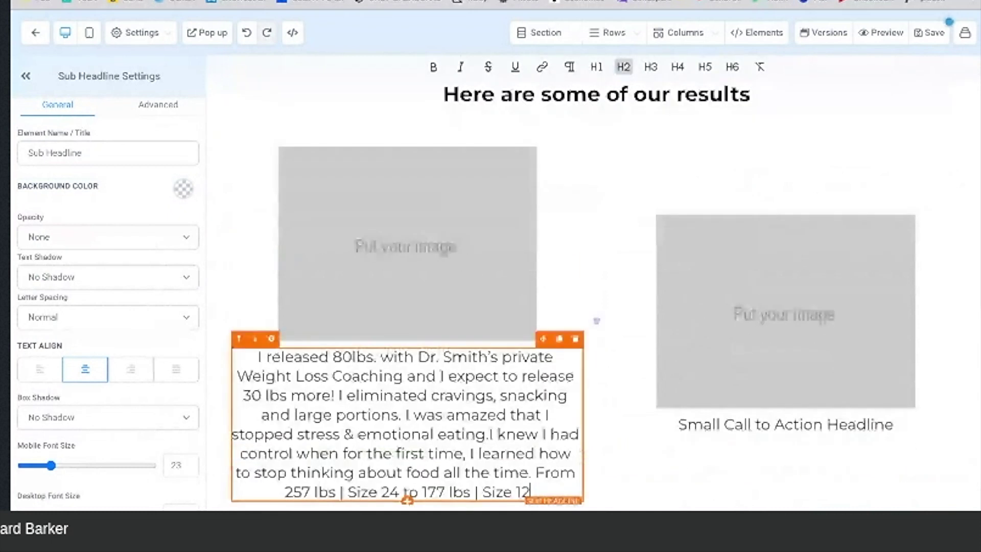
pyautogui.scroll(-1, 337, 393)
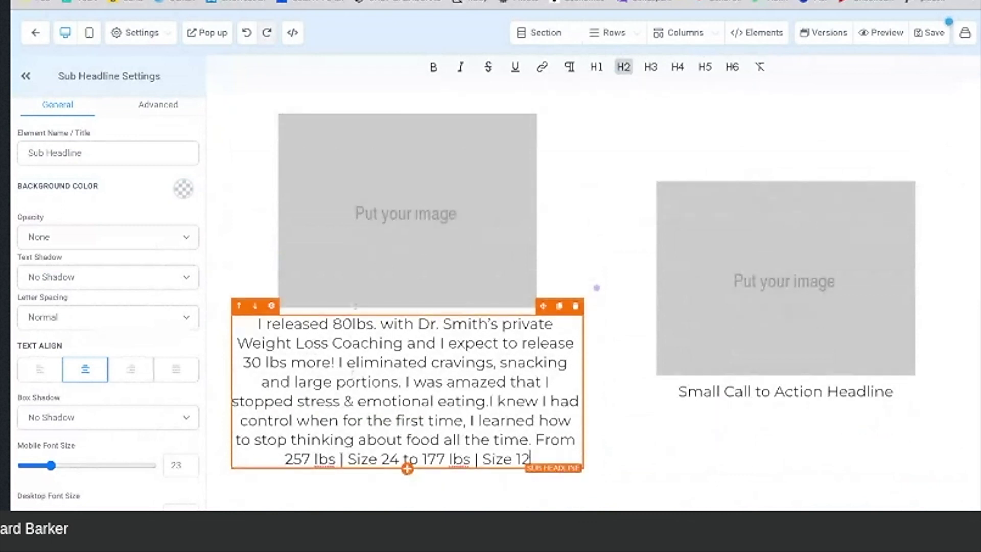
pyautogui.click(384, 230)
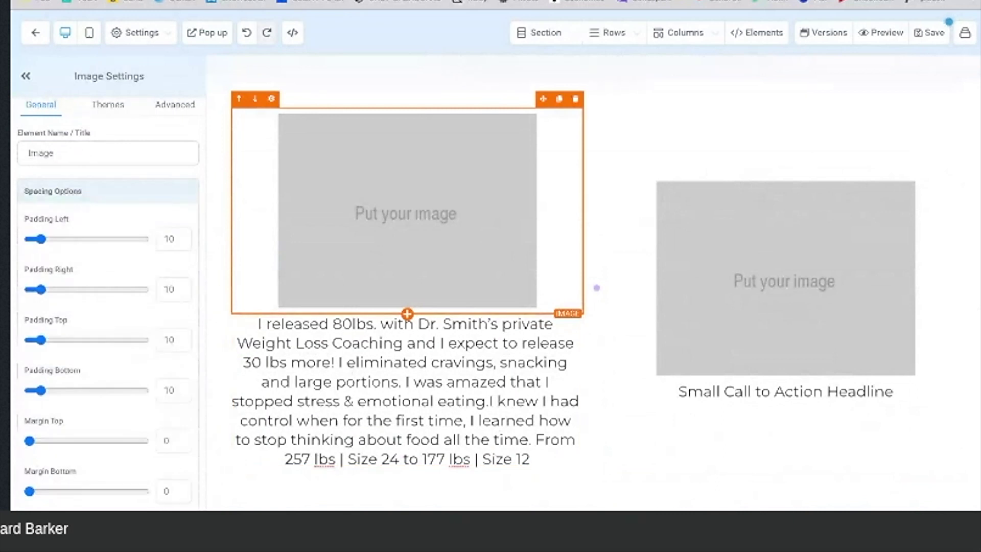
# Step: Set the left image to the uploaded before-and-after photo and compare it with the live site
pyautogui.scroll(-8, 163, 269)
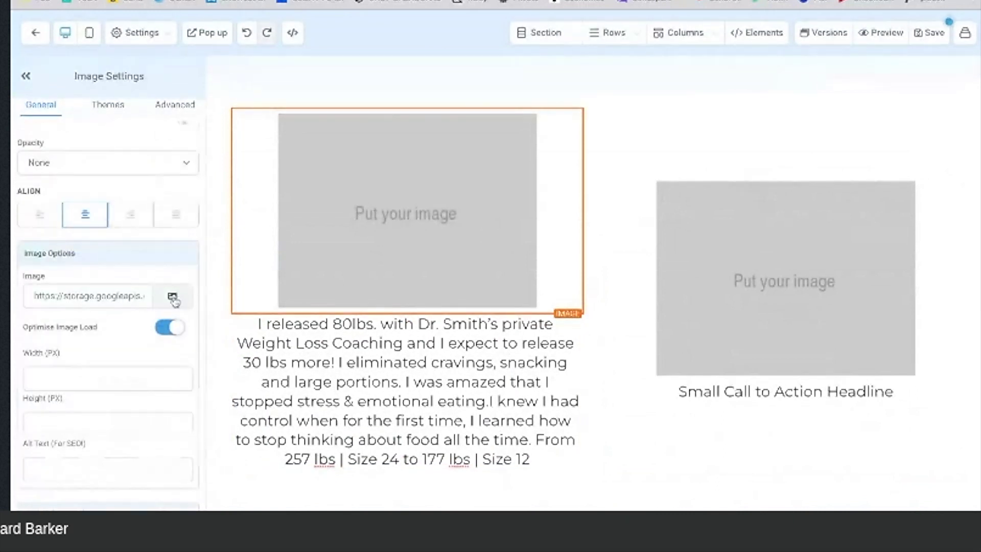
pyautogui.click(172, 296)
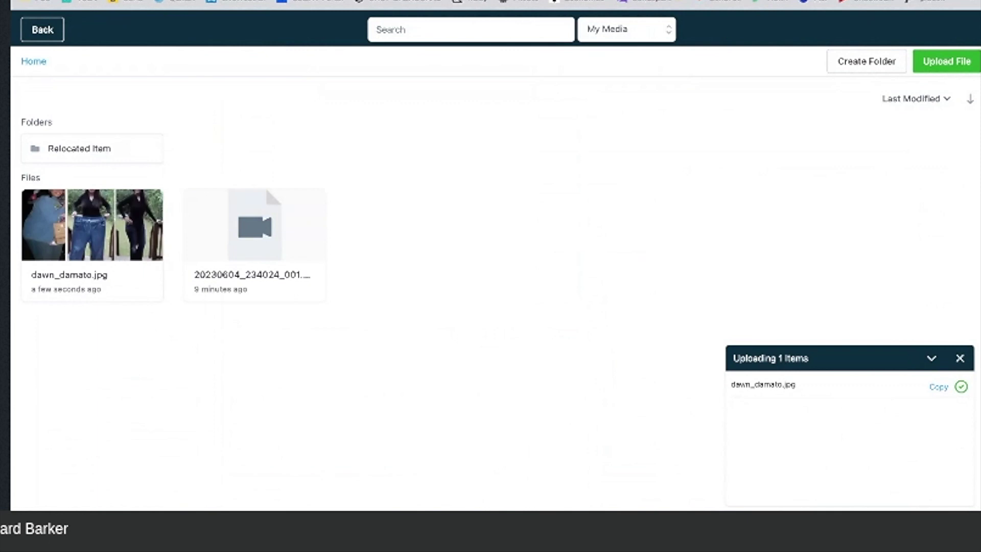
pyautogui.click(107, 237)
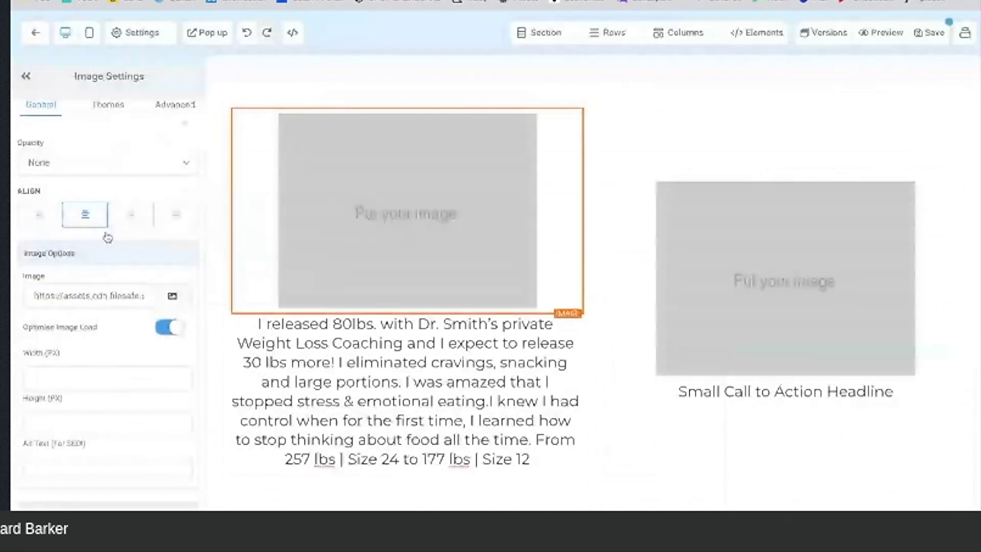
pyautogui.scroll(1, 322, 299)
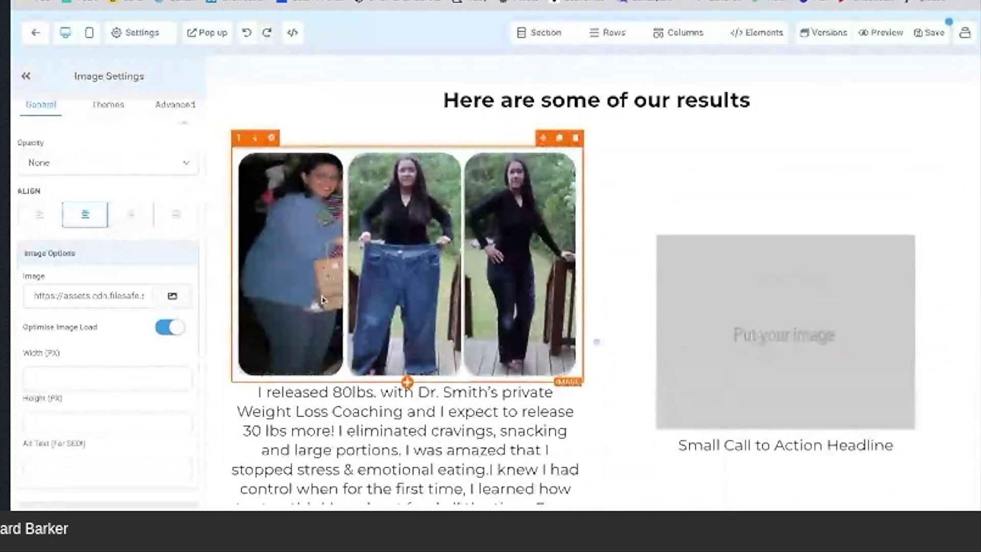
pyautogui.scroll(1, 322, 298)
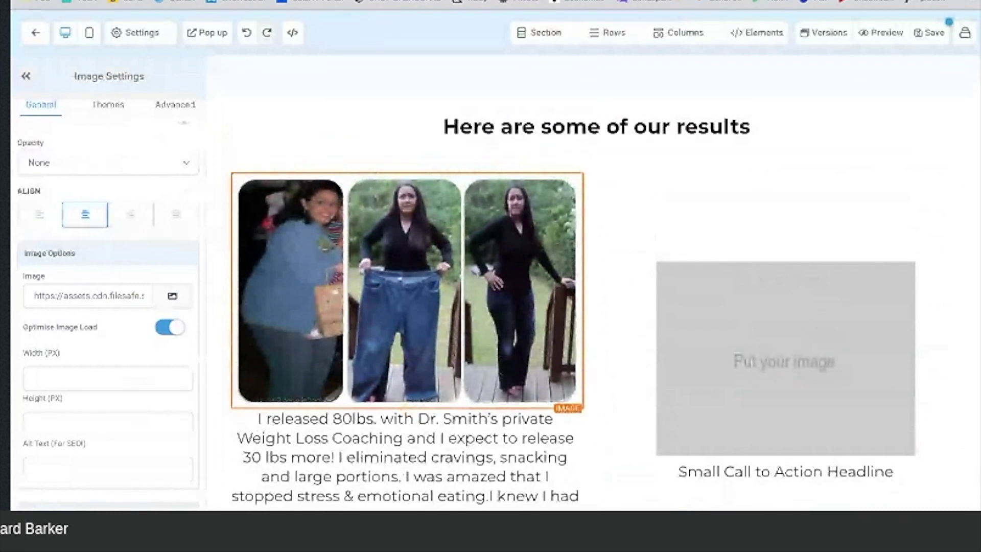
pyautogui.hotkey('ctrl', 'Tab')
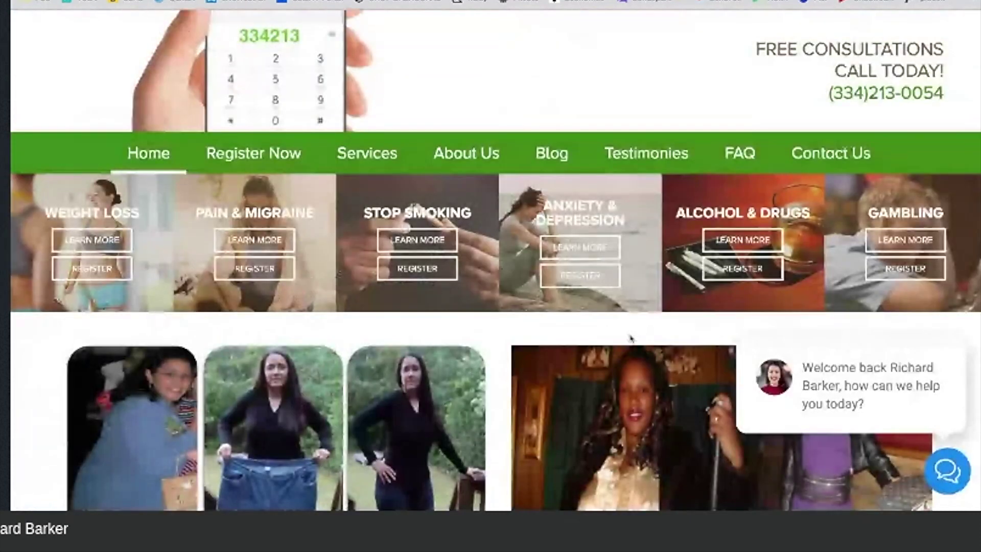
pyautogui.hotkey('ctrl', 'shift', 'Tab')
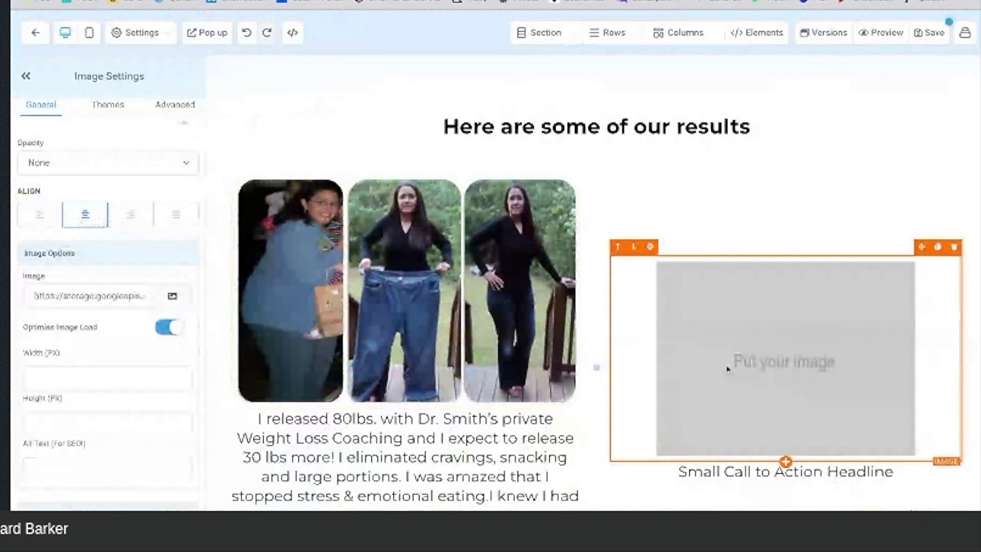
# Step: Set the right image to the second uploaded before-and-after photo
pyautogui.click(174, 295)
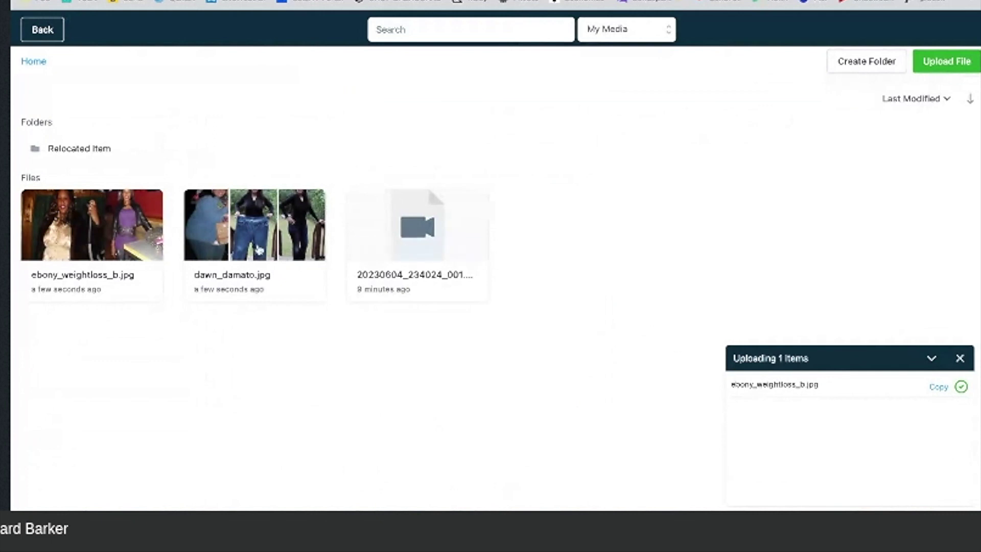
pyautogui.click(259, 249)
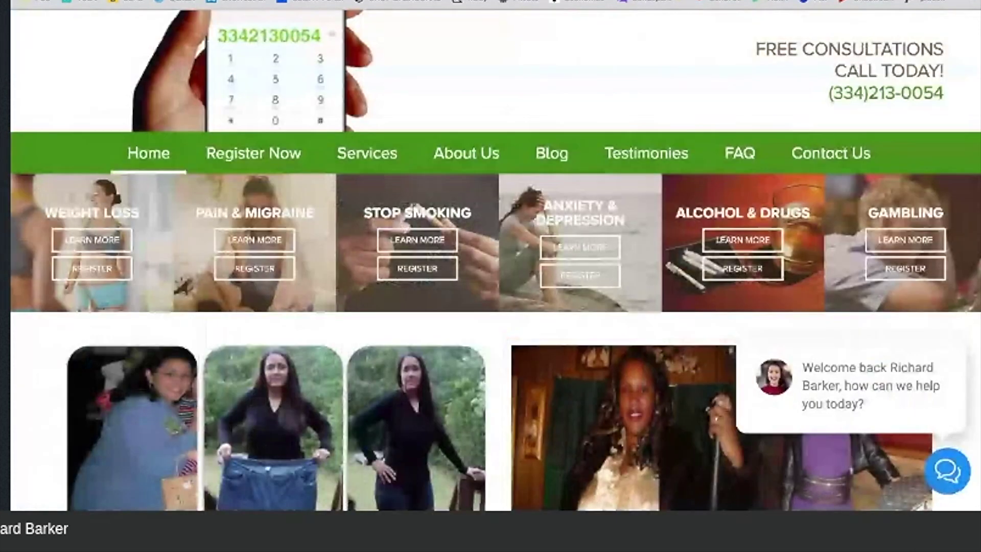
pyautogui.scroll(-5, 664, 178)
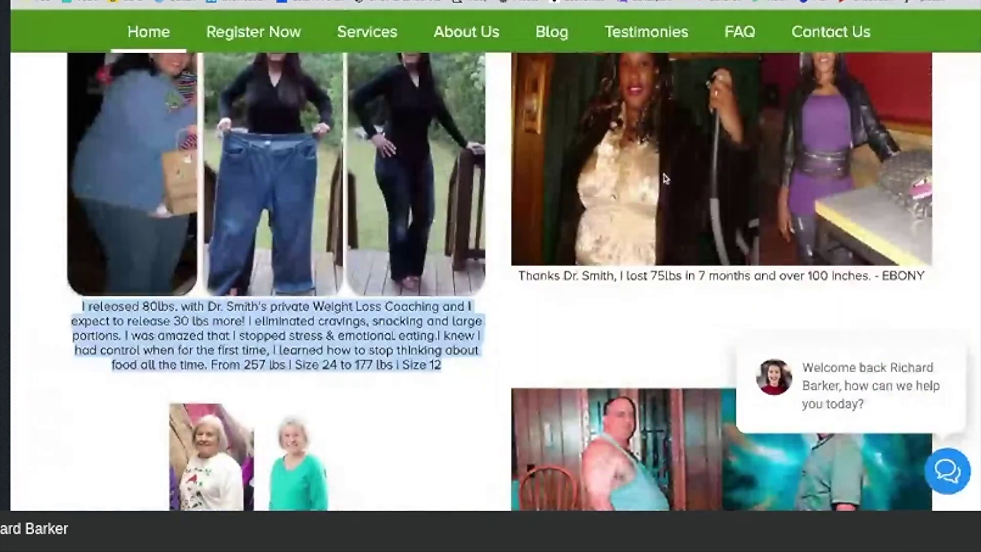
pyautogui.scroll(-2, 929, 177)
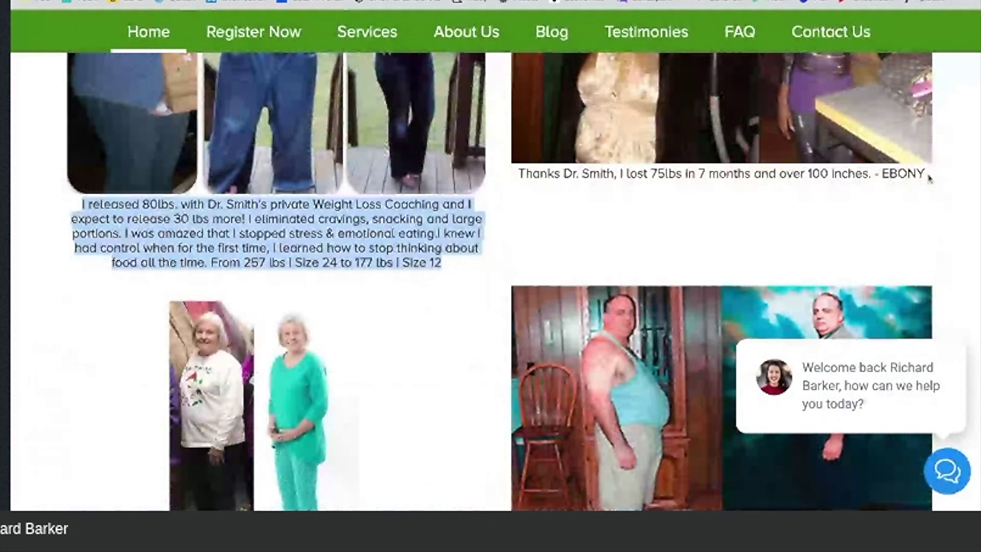
# Step: Select the second testimonial caption on the live website
pyautogui.moveTo(928, 177); pyautogui.dragTo(518, 174)
pyautogui.hotkey('ctrl', 'c')
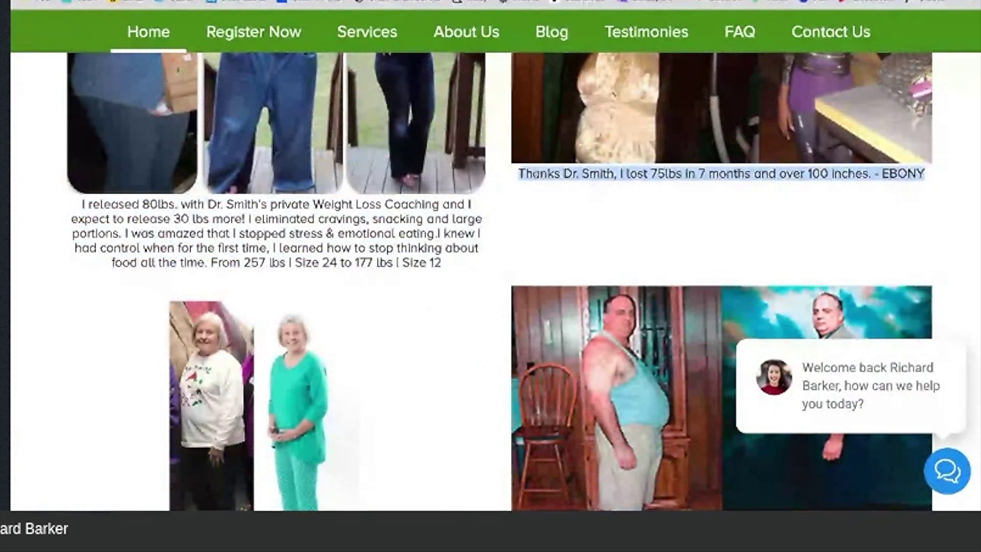
pyautogui.scroll(5, 491, 281)
pyautogui.scroll(-5, 490, 281)
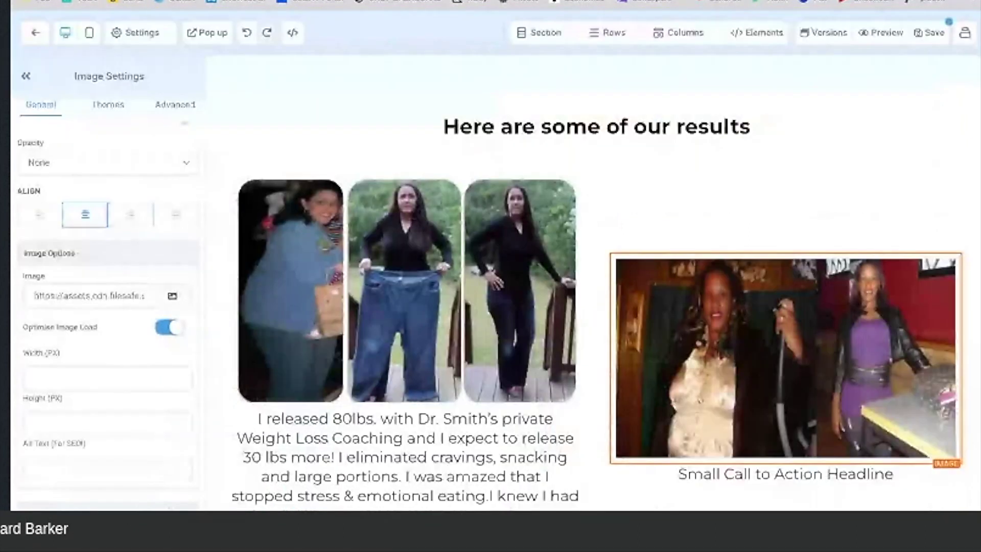
pyautogui.scroll(-2, 906, 379)
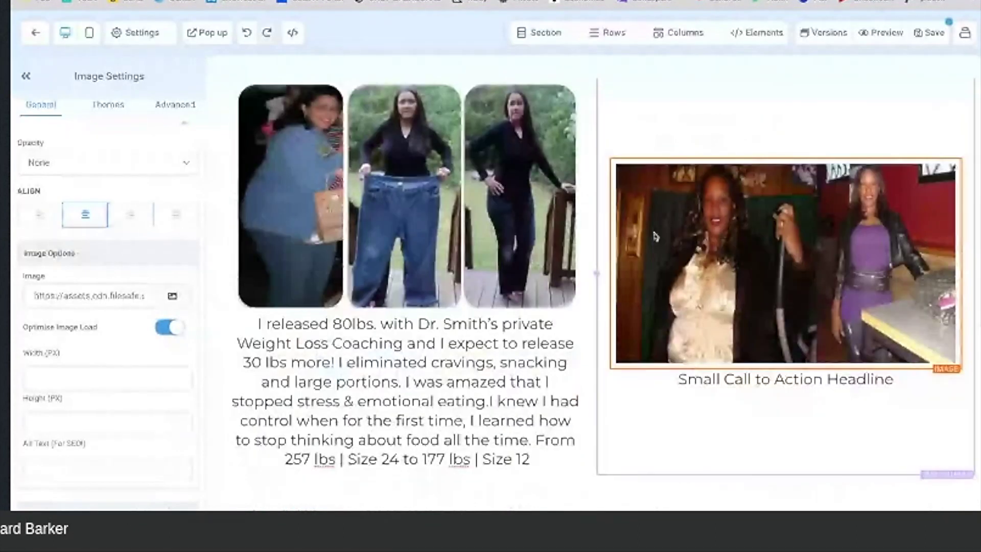
# Step: Paste the 75lbs-in-7-months, 100-inches testimonial into the right image's caption
pyautogui.tripleClick(904, 379)
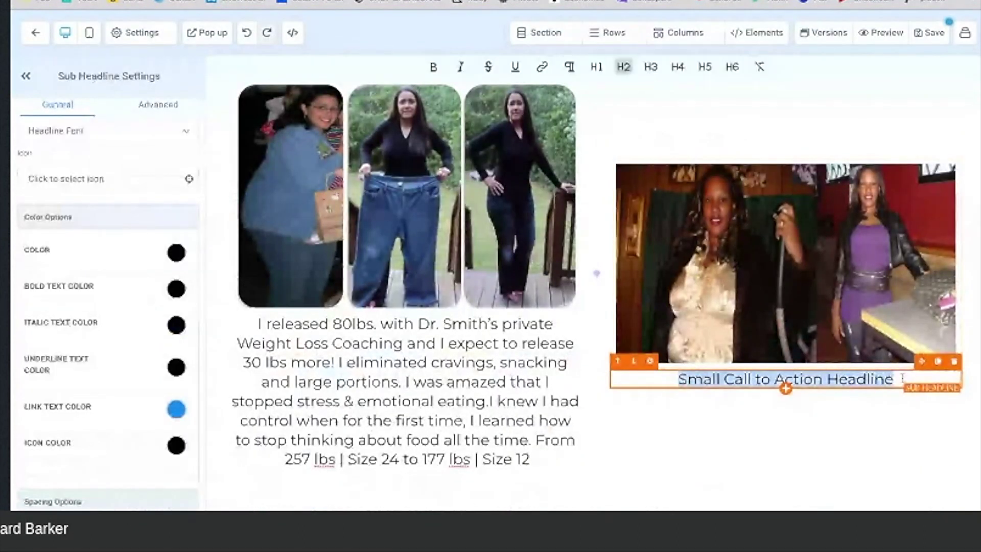
pyautogui.hotkey('ctrl', 'v')
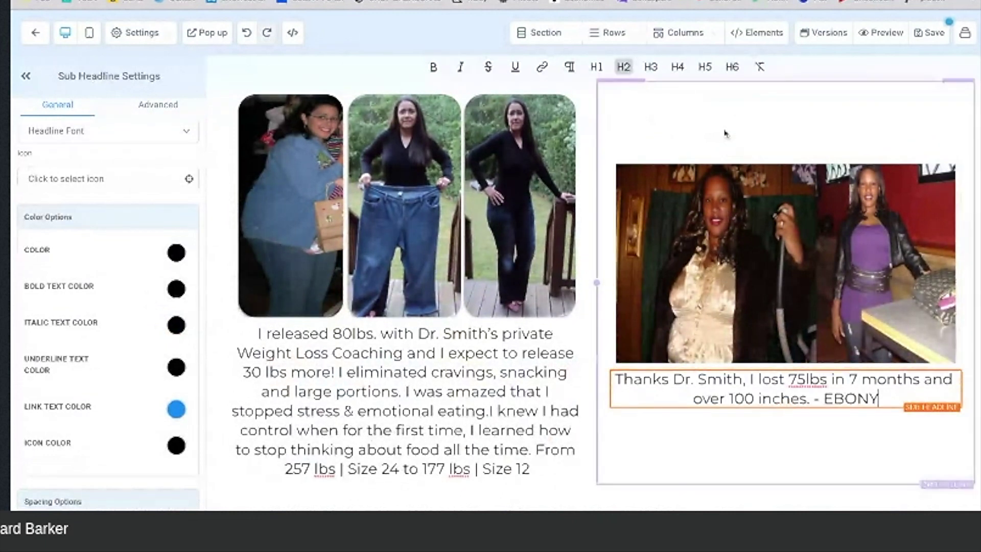
pyautogui.scroll(1, 711, 207)
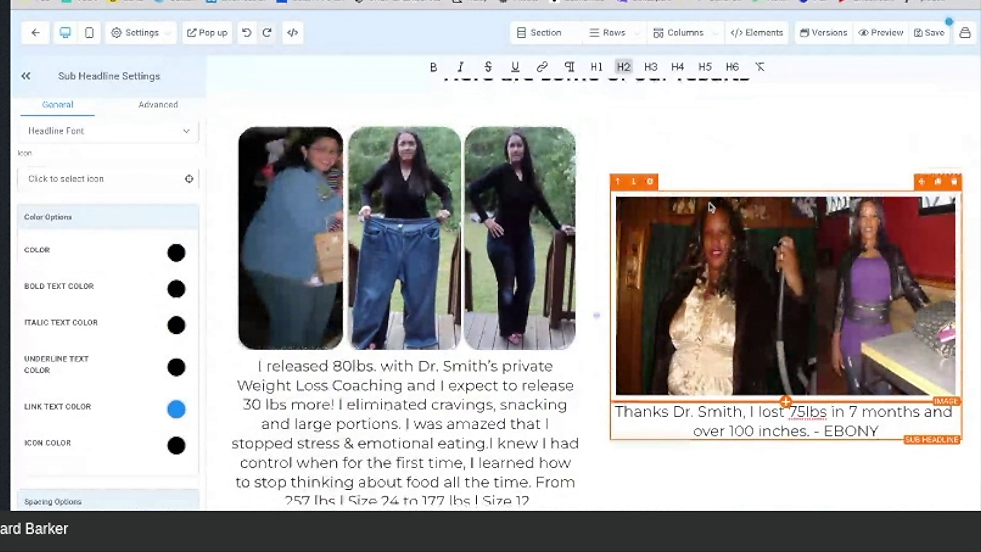
pyautogui.scroll(-1, 710, 206)
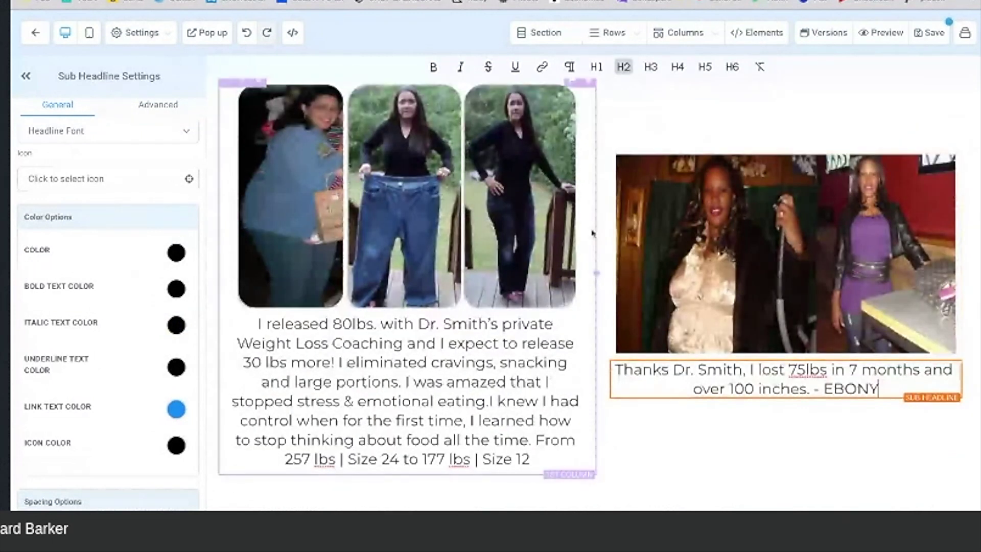
pyautogui.scroll(3, 593, 181)
pyautogui.scroll(1, 607, 300)
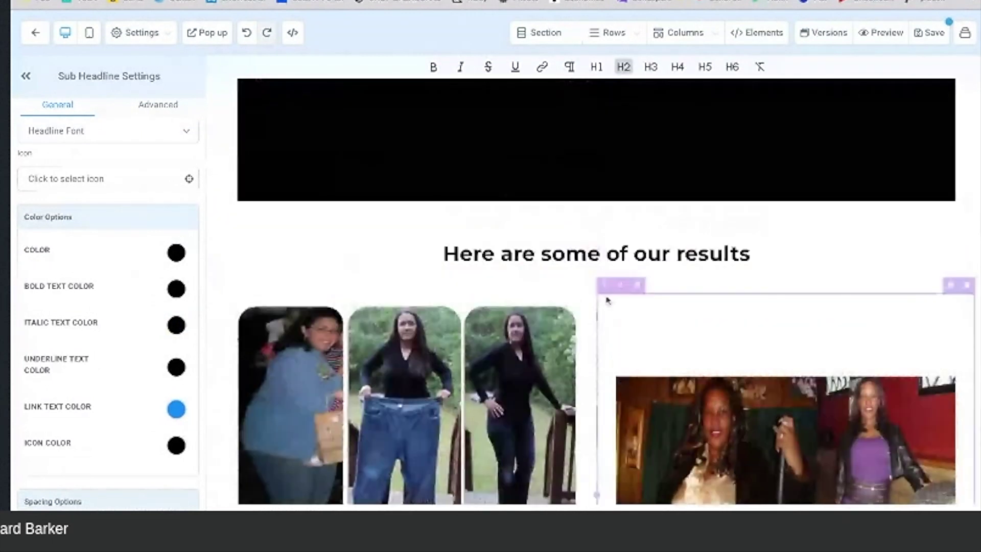
# Step: Open the settings for the two-column testimonial row
pyautogui.scroll(-4, 607, 299)
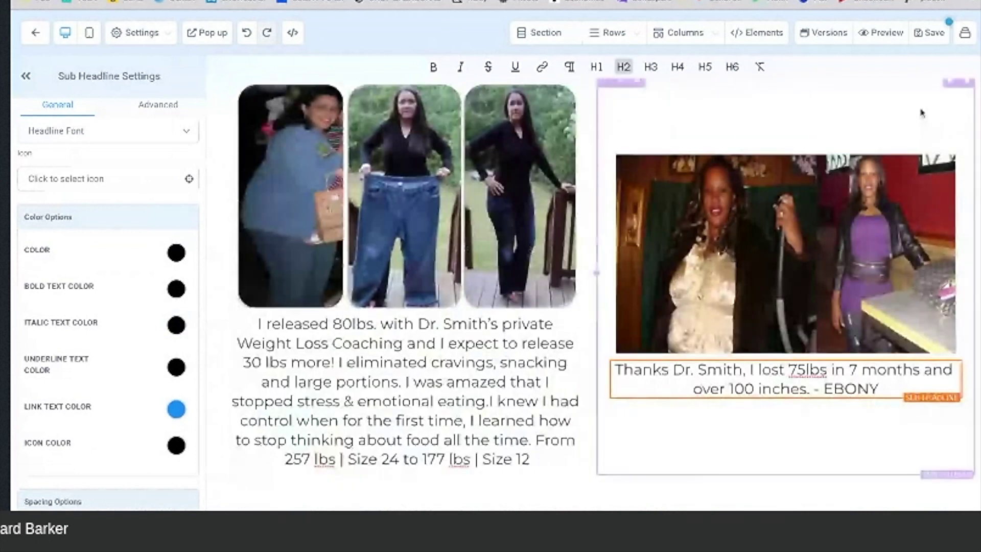
pyautogui.scroll(1, 931, 108)
pyautogui.scroll(1, 931, 107)
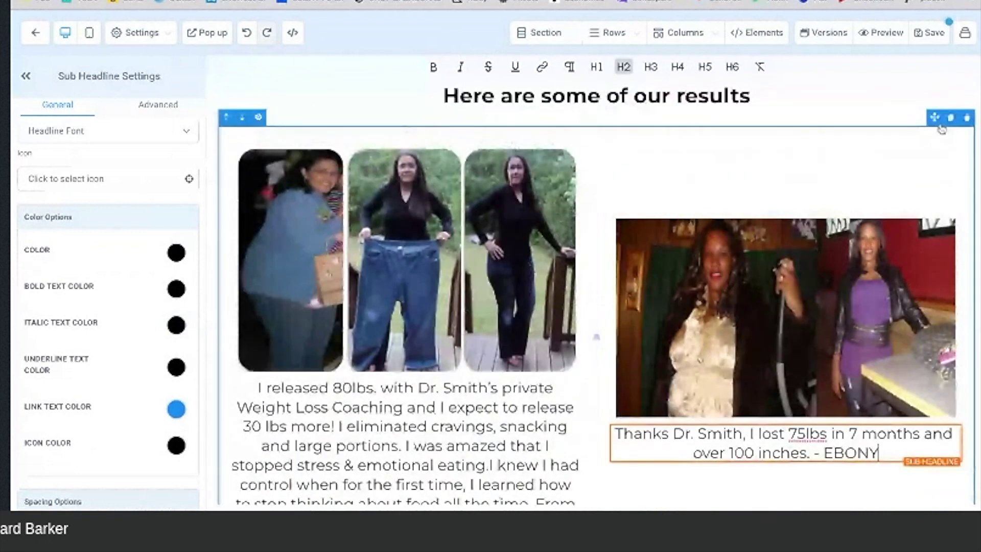
pyautogui.click(934, 138)
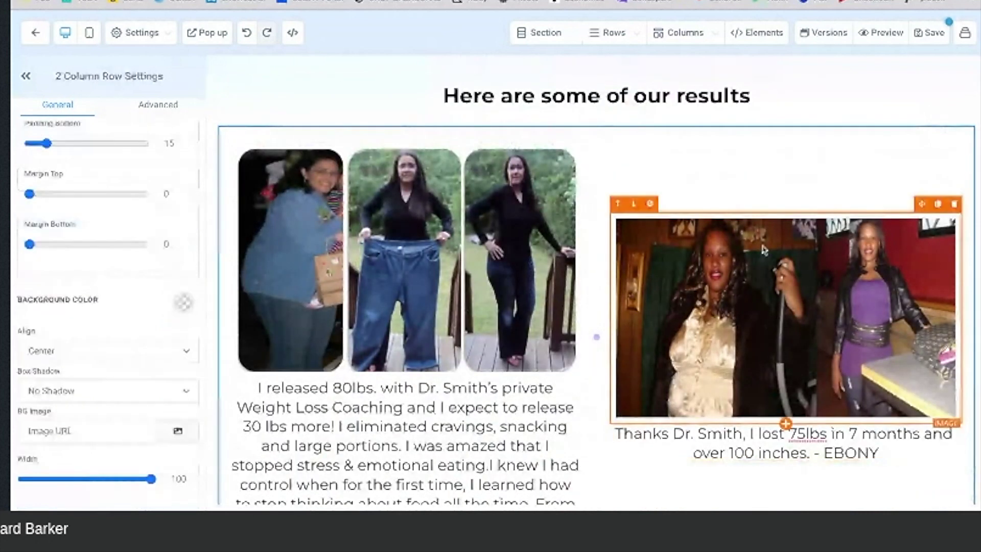
pyautogui.scroll(-1, 763, 249)
# Step: Replace the left testimonial image with John01.jpg from My Media
pyautogui.click(407, 297)
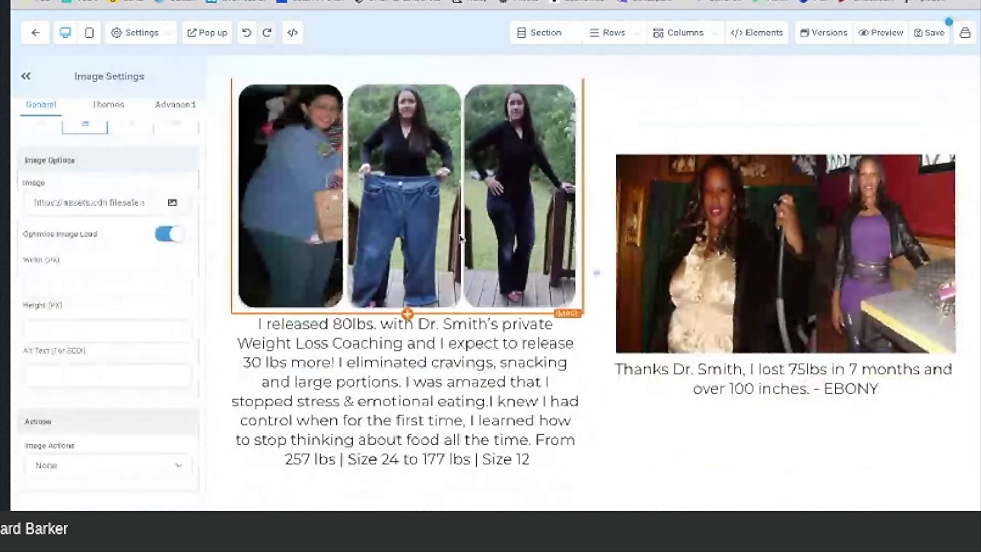
pyautogui.click(173, 212)
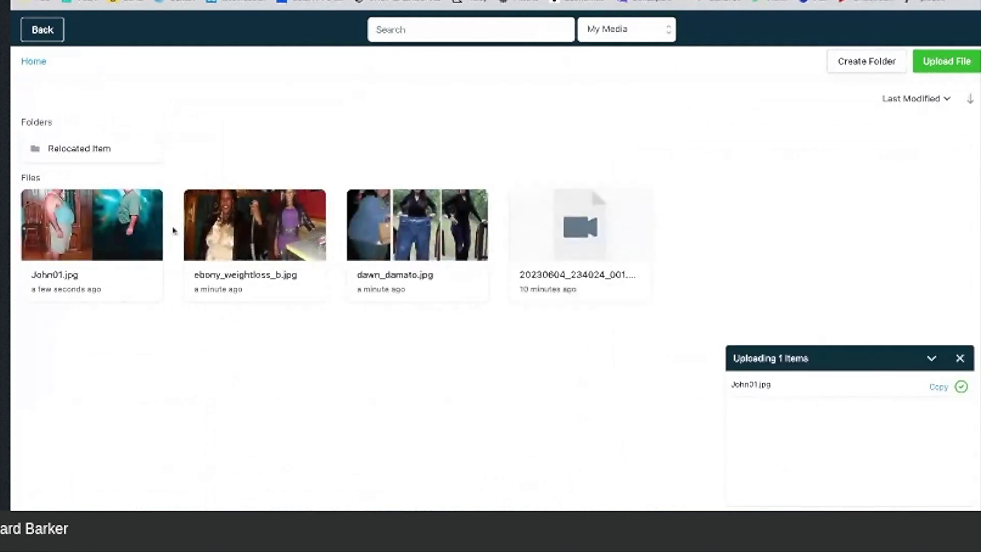
pyautogui.click(117, 233)
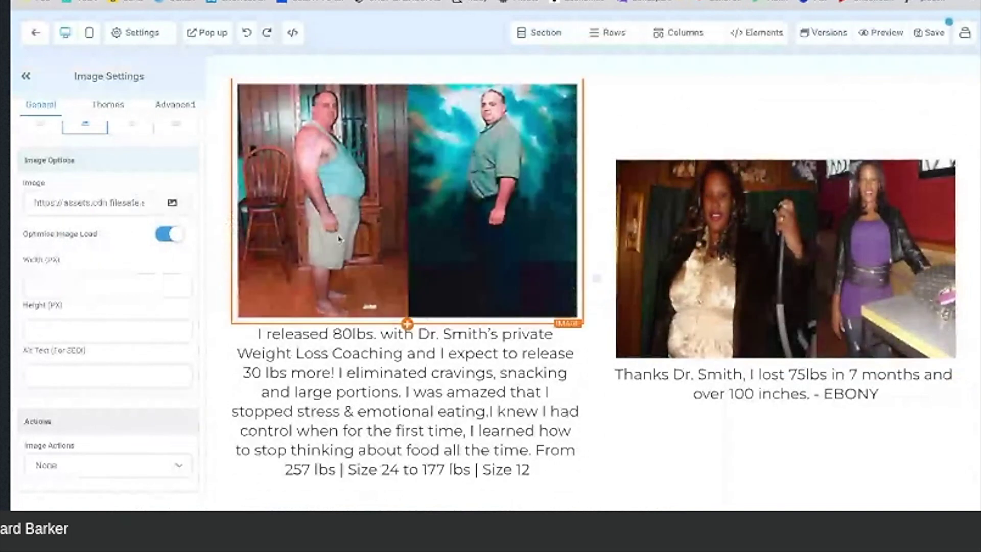
pyautogui.hotkey('ctrl', 'z')
pyautogui.scroll(-7, 339, 239)
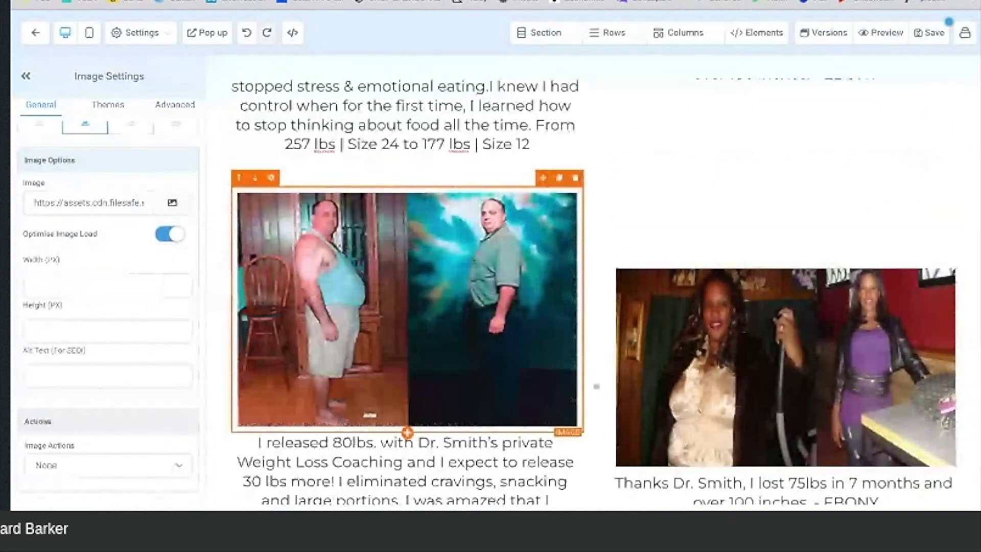
pyautogui.scroll(-3, 408, 307)
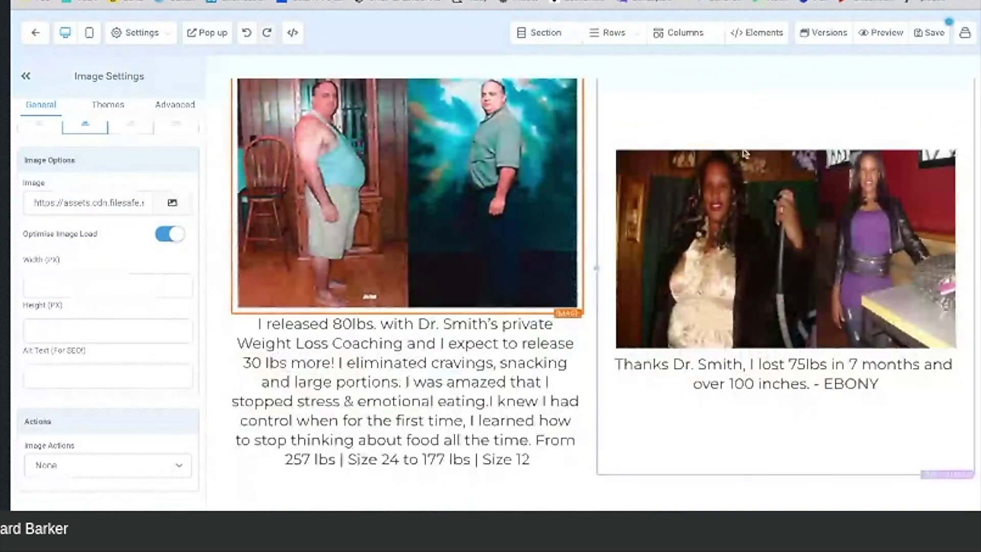
pyautogui.click(753, 233)
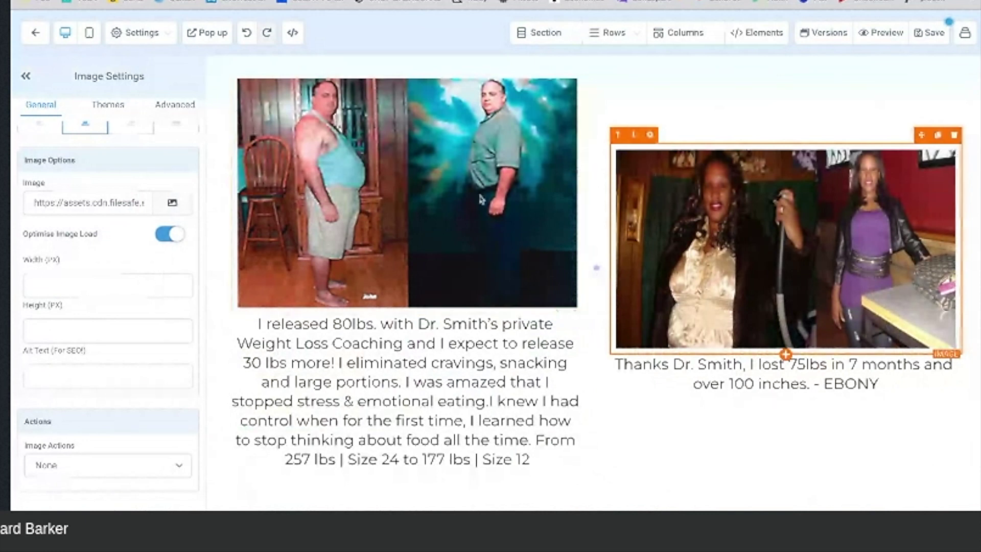
# Step: Set the right image to the uploaded turquoise-woman screenshot and copy the lost-50-pounds testimonial
pyautogui.click(172, 202)
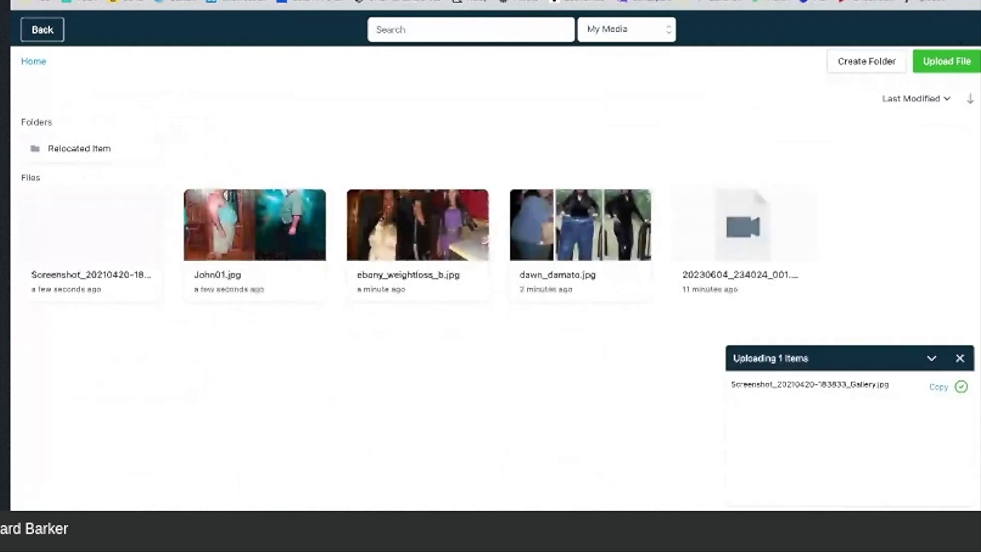
pyautogui.click(71, 238)
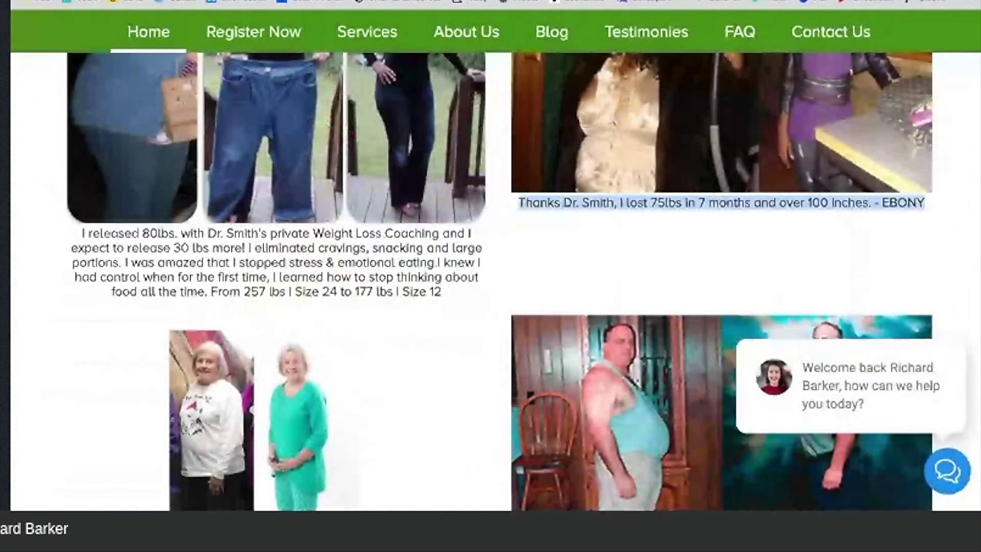
pyautogui.scroll(-3, 458, 239)
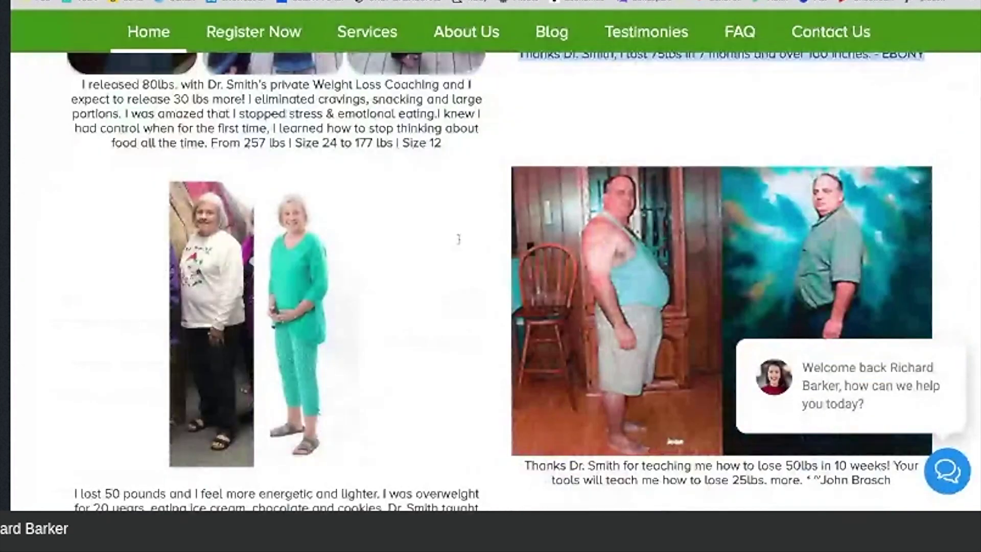
pyautogui.scroll(-5, 458, 239)
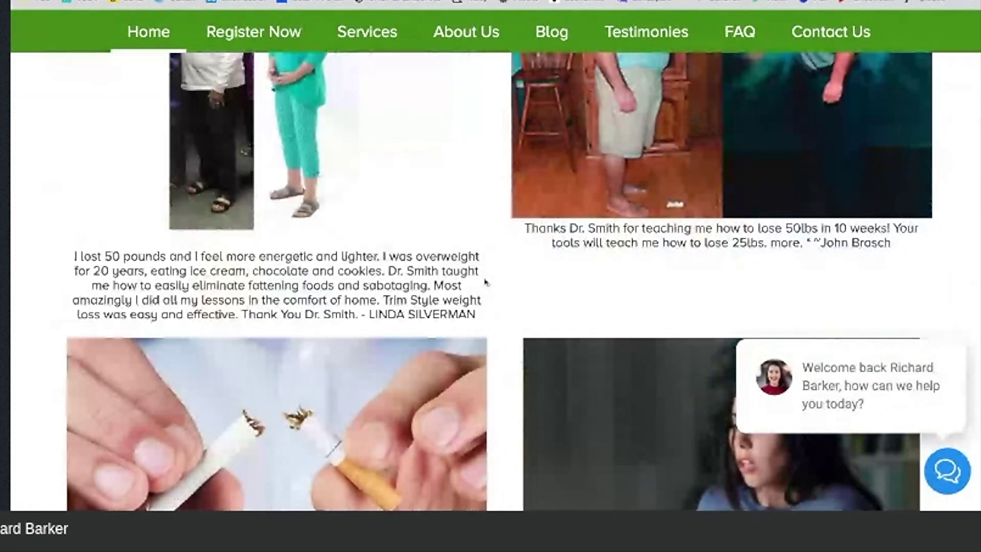
pyautogui.tripleClick(485, 281)
pyautogui.hotkey('ctrl', 'c')
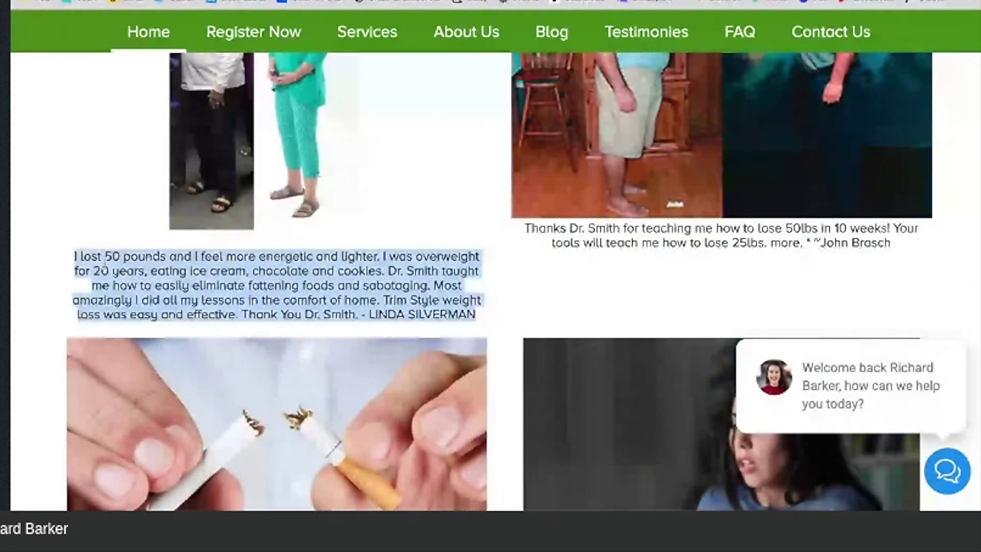
pyautogui.hotkey('ctrl', 'Tab')
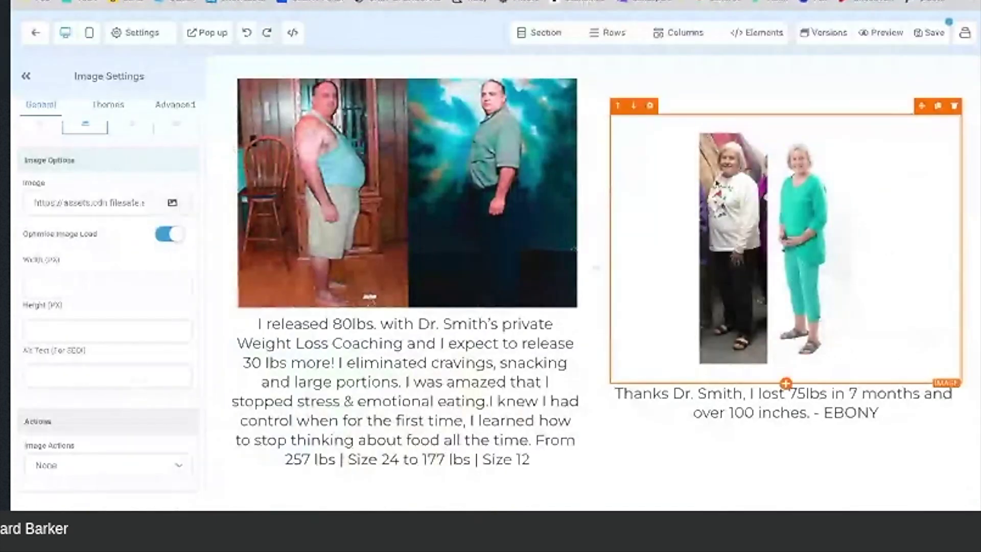
# Step: Paste the lost-50-pounds testimonial over the right image's caption
pyautogui.moveTo(884, 412); pyautogui.dragTo(810, 412)
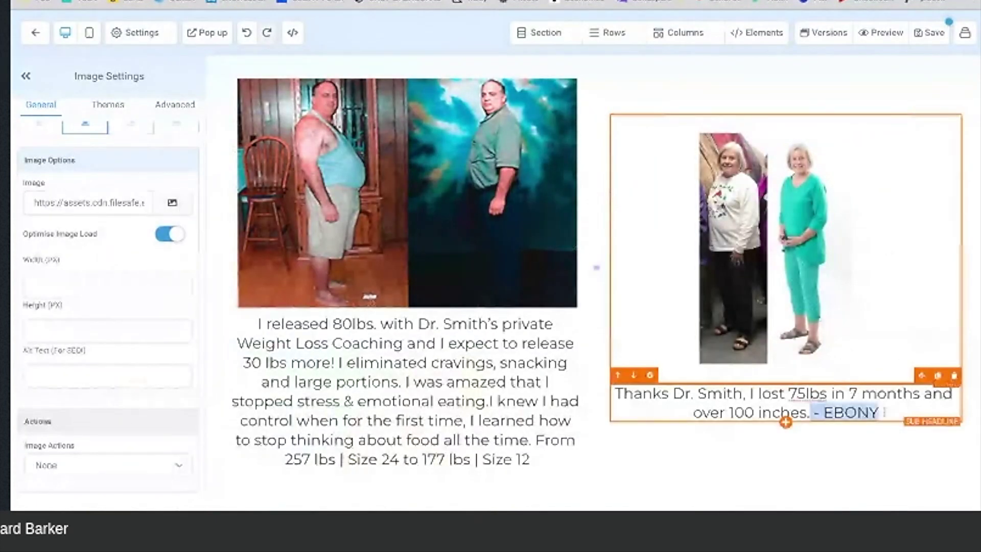
pyautogui.tripleClick(883, 412)
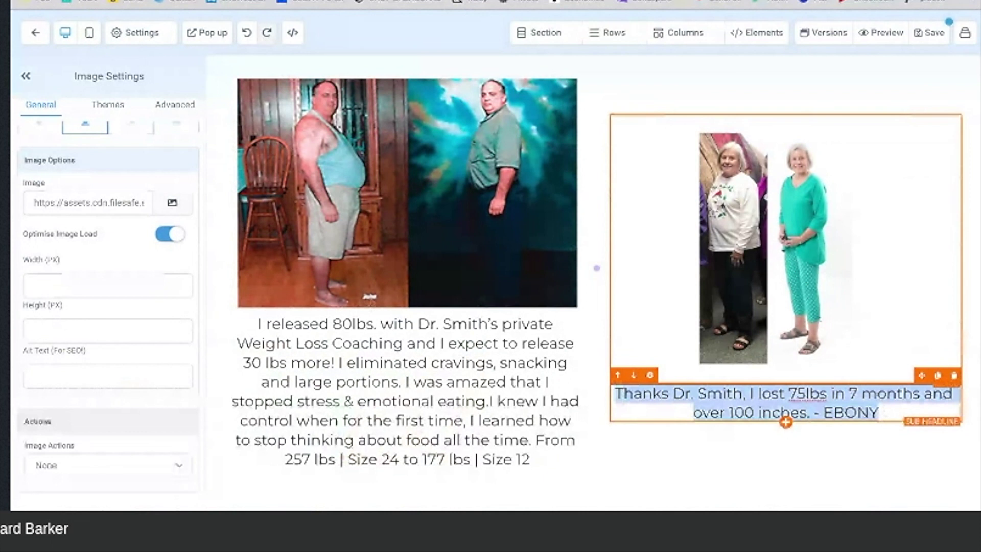
pyautogui.hotkey('ctrl', 'v')
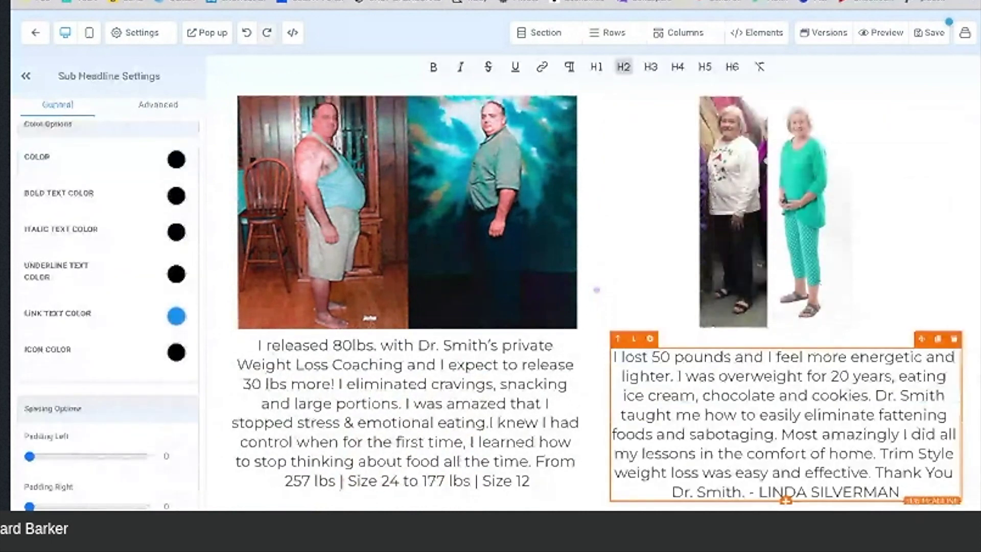
pyautogui.hotkey('ctrl', 'Tab')
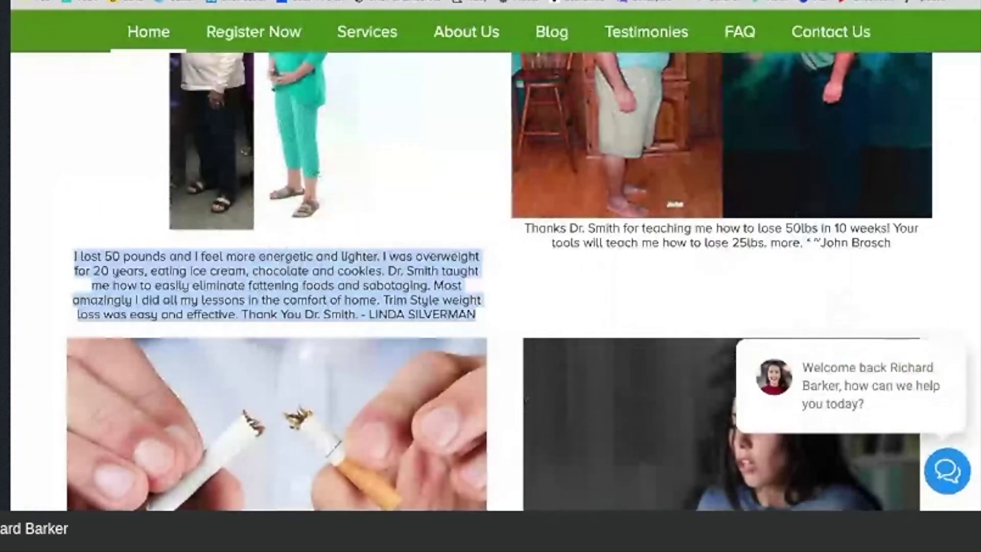
# Step: Copy the lost-50lbs-in-10-weeks testimonial and paste it over the 80lbs caption
pyautogui.scroll(1, 716, 143)
pyautogui.scroll(-1, 716, 143)
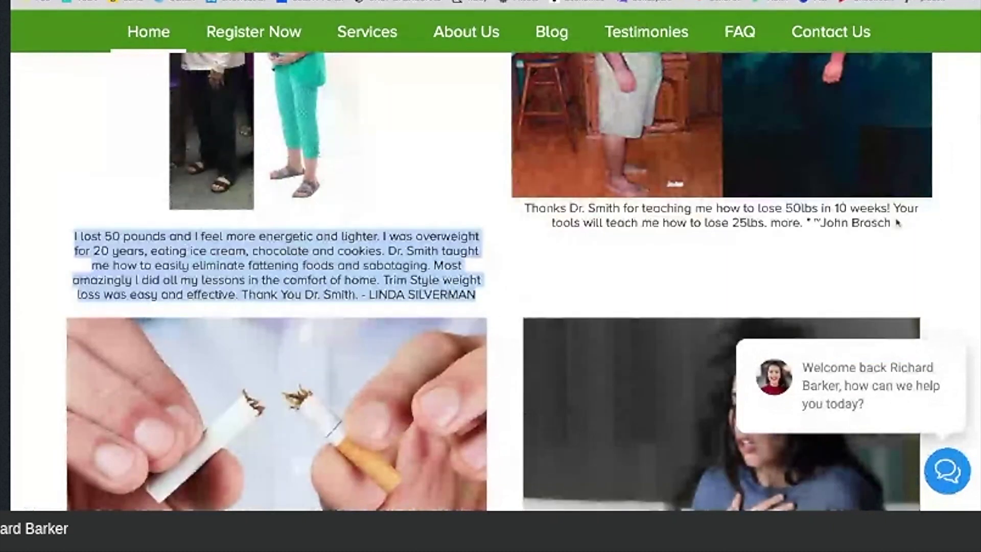
pyautogui.tripleClick(896, 223)
pyautogui.press('super+c')
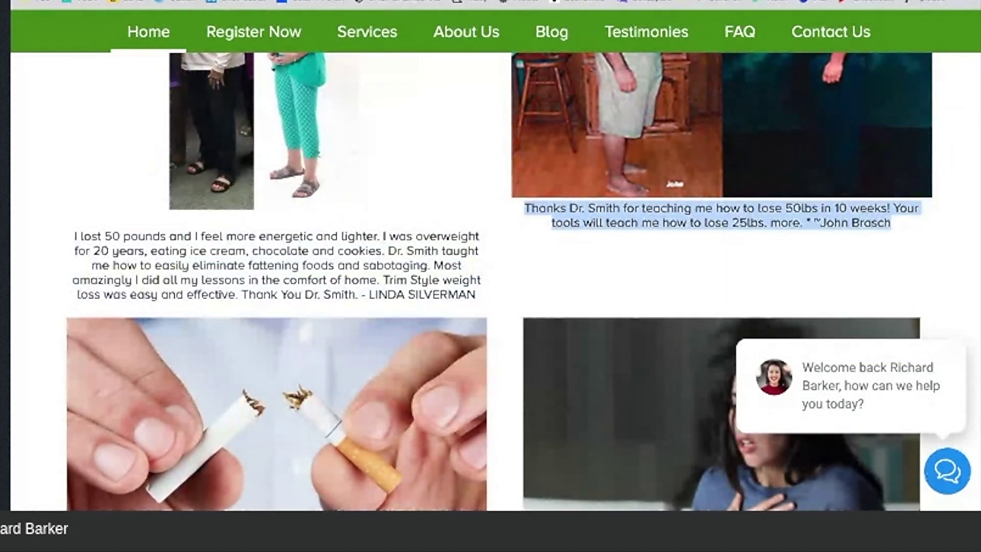
pyautogui.click(511, 1)
pyautogui.scroll(-1, 484, 238)
pyautogui.click(534, 445)
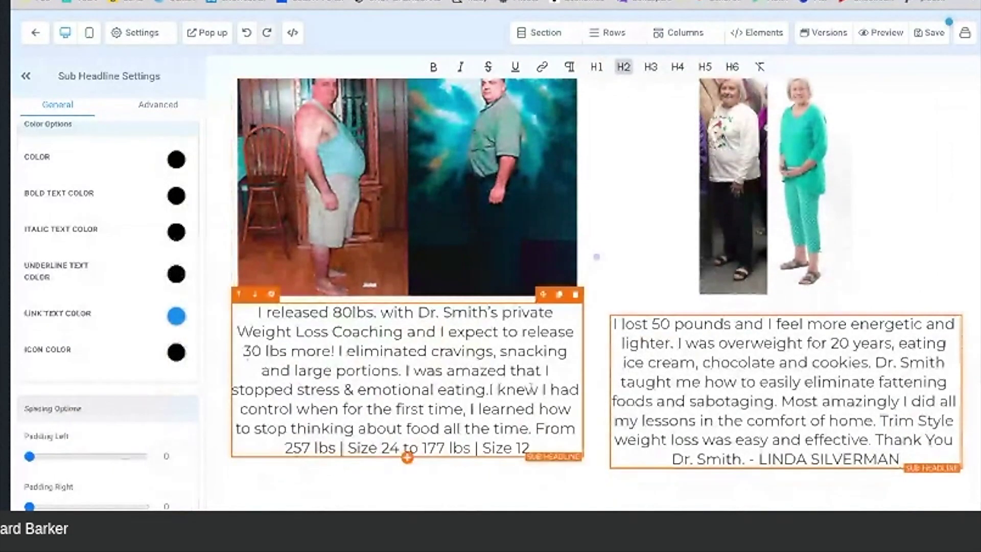
pyautogui.moveTo(533, 444); pyautogui.dragTo(253, 315)
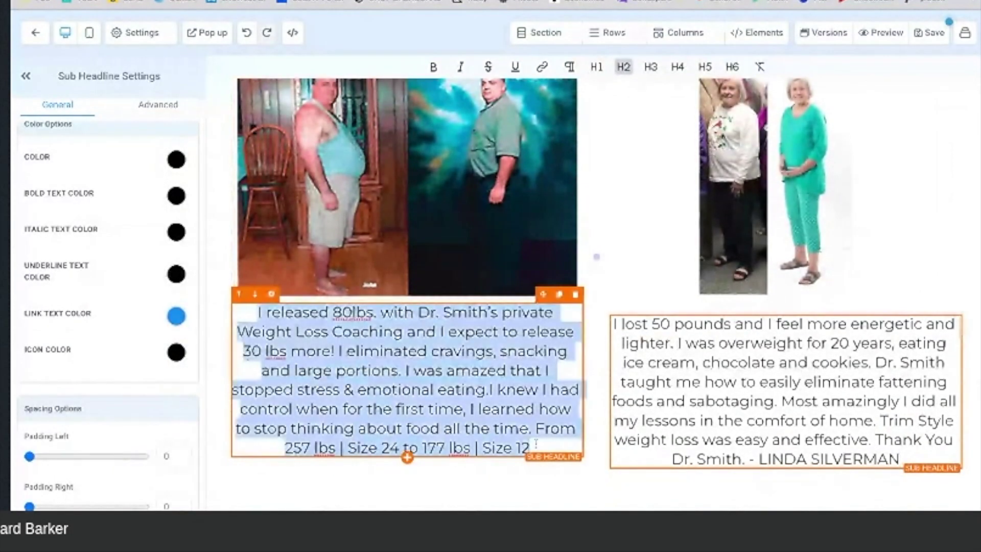
pyautogui.press('super+v')
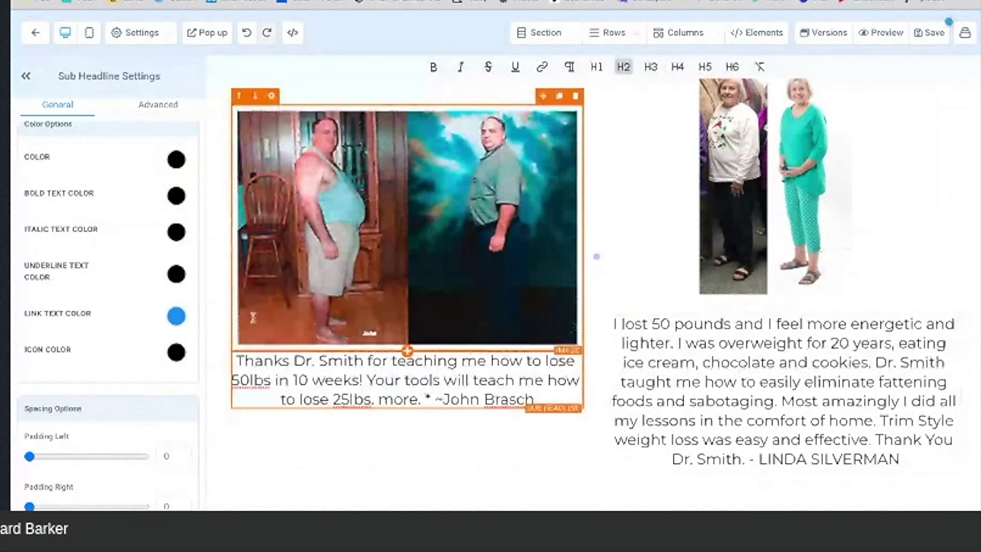
# Step: Save the page
pyautogui.scroll(20, 611, 288)
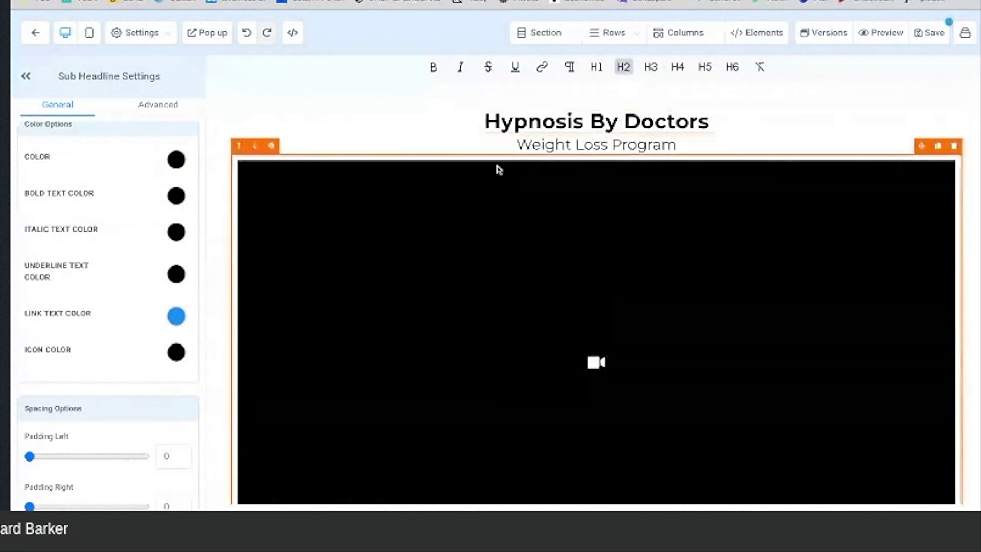
pyautogui.scroll(-1, 610, 234)
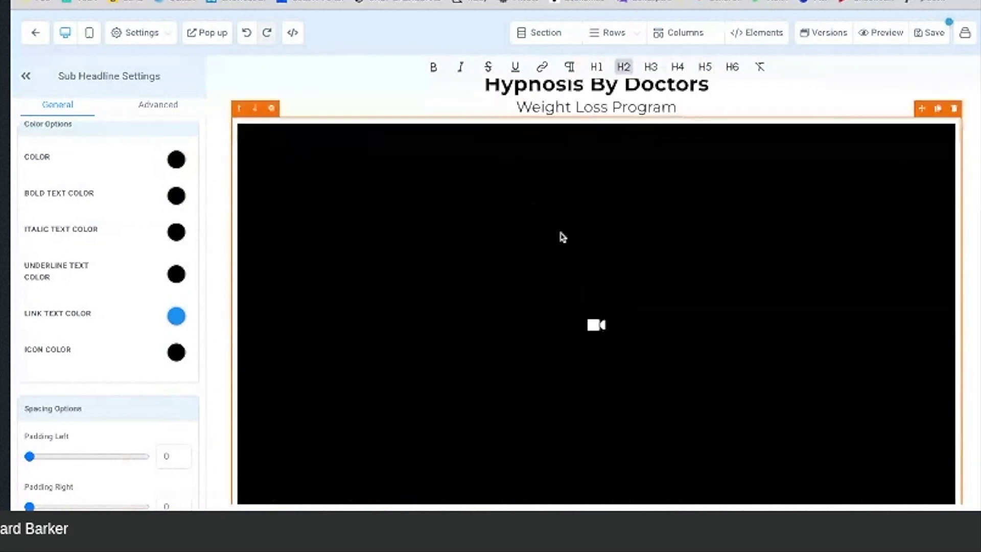
pyautogui.scroll(-6, 562, 237)
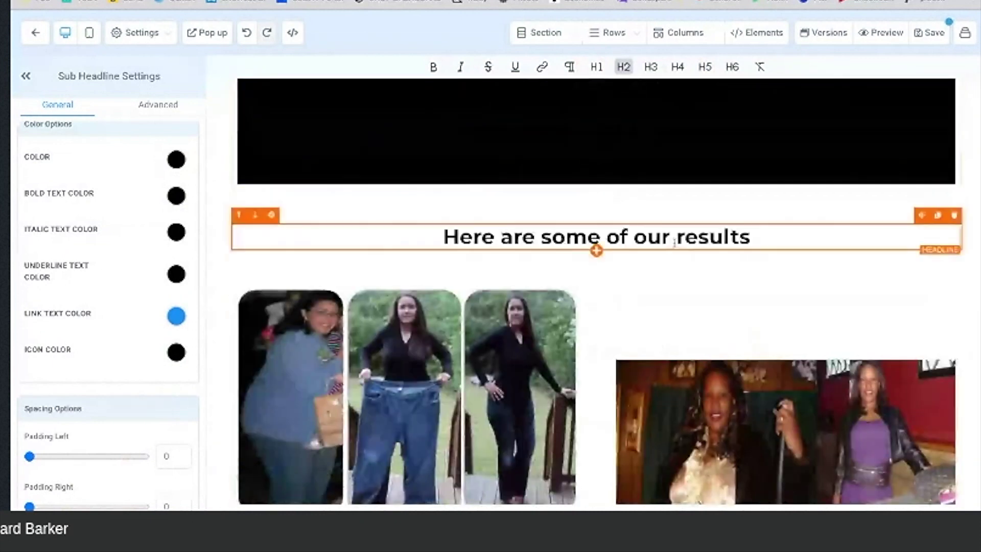
pyautogui.scroll(-3, 695, 346)
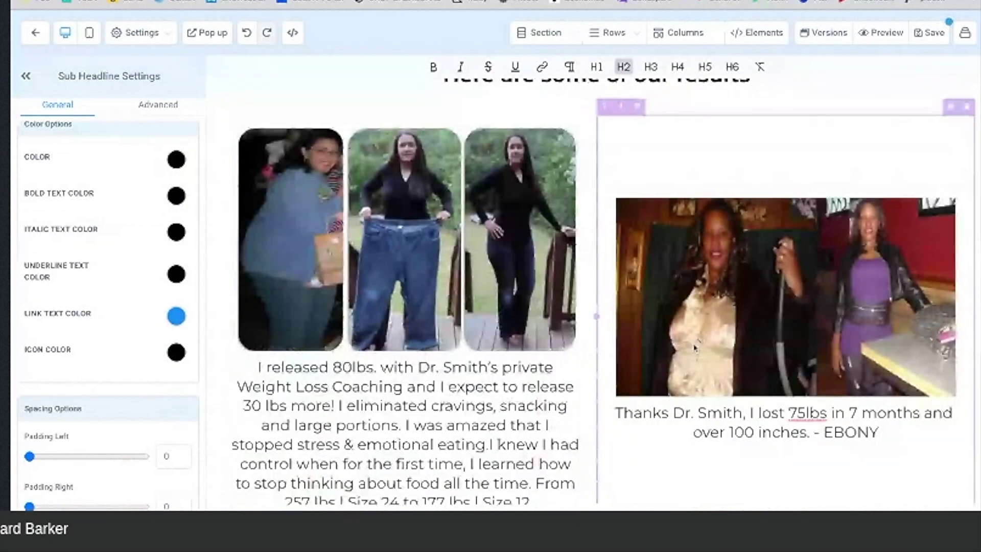
pyautogui.scroll(-5, 694, 347)
pyautogui.scroll(-5, 694, 347)
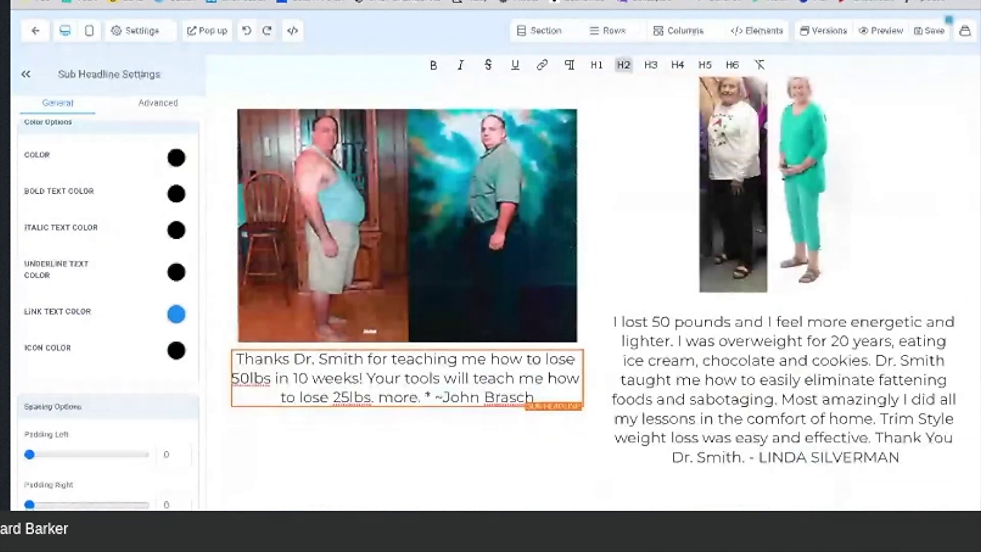
pyautogui.click(934, 32)
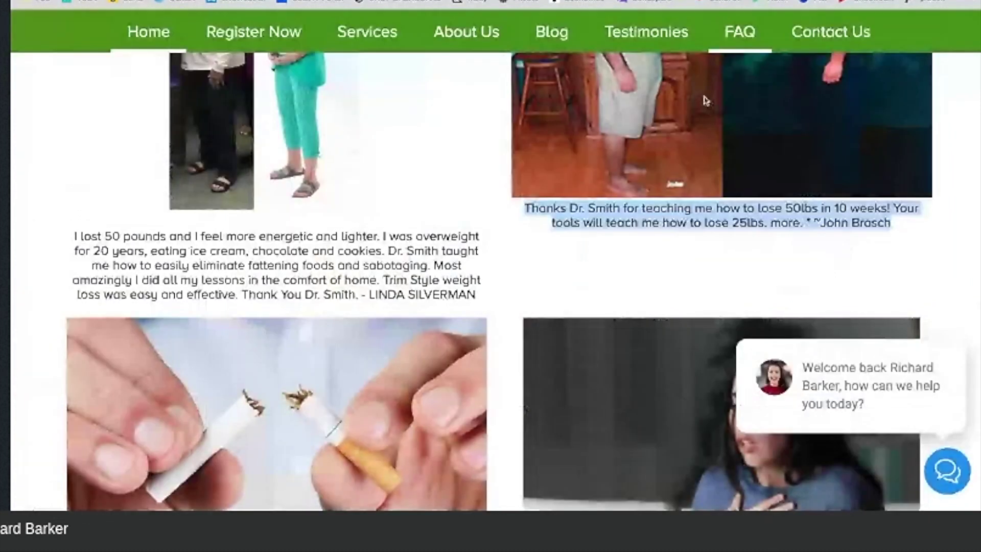
# Step: Open the Weight Loss 'Learn More' page from the website's home page
pyautogui.scroll(-2, 705, 100)
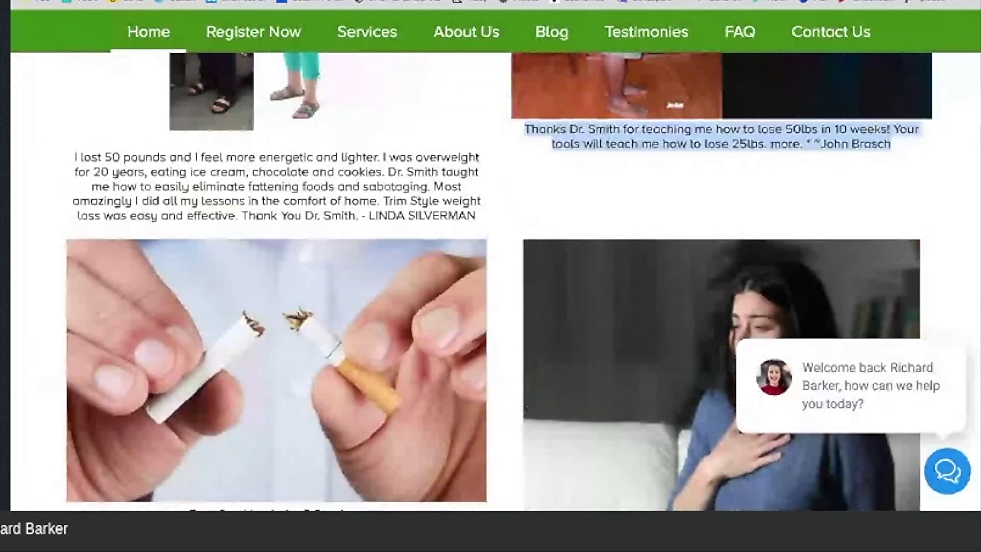
pyautogui.scroll(-4, 490, 281)
pyautogui.scroll(-4, 491, 281)
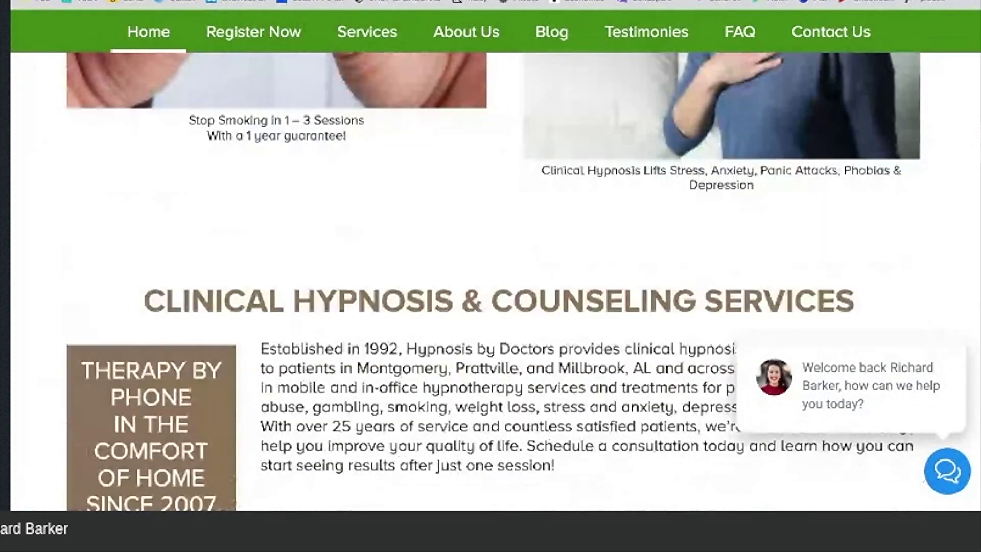
pyautogui.scroll(-2, 490, 281)
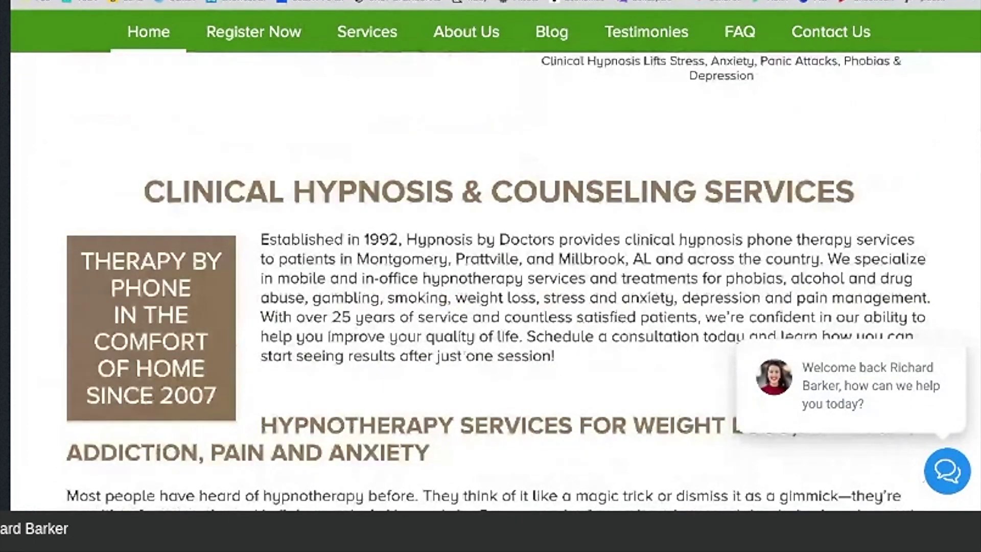
pyautogui.scroll(-1, 490, 281)
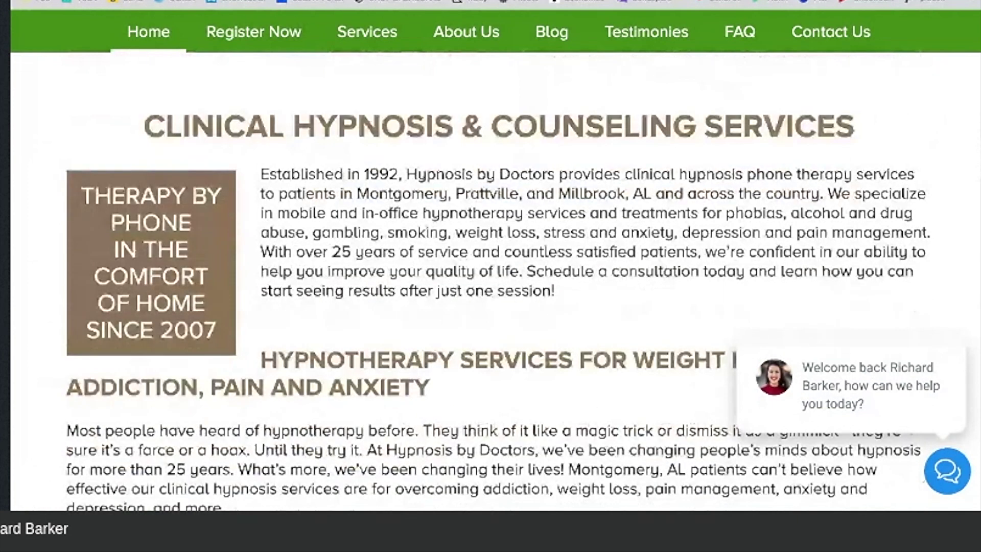
pyautogui.scroll(-1, 382, 63)
pyautogui.scroll(2, 382, 64)
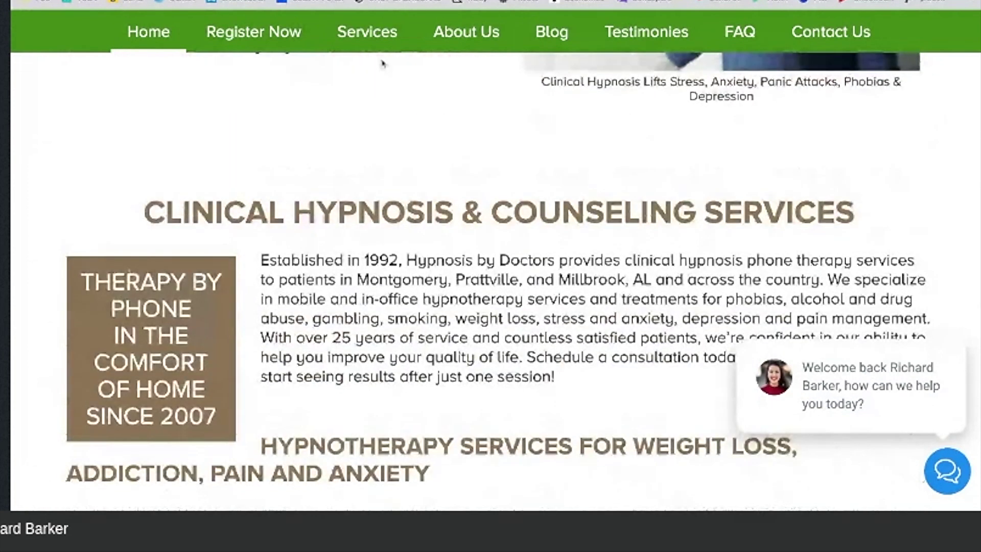
pyautogui.scroll(1, 273, 187)
pyautogui.scroll(8, 274, 187)
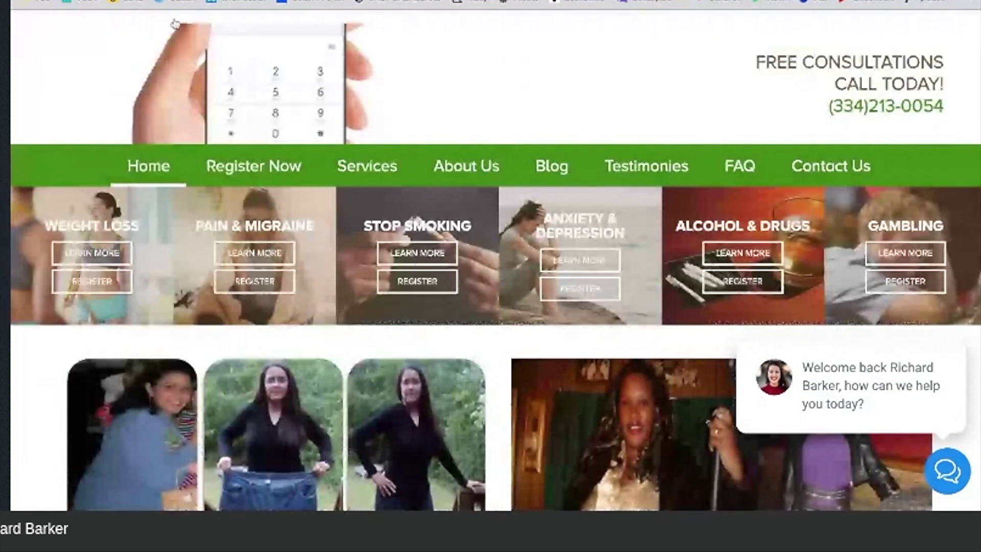
pyautogui.click(106, 245)
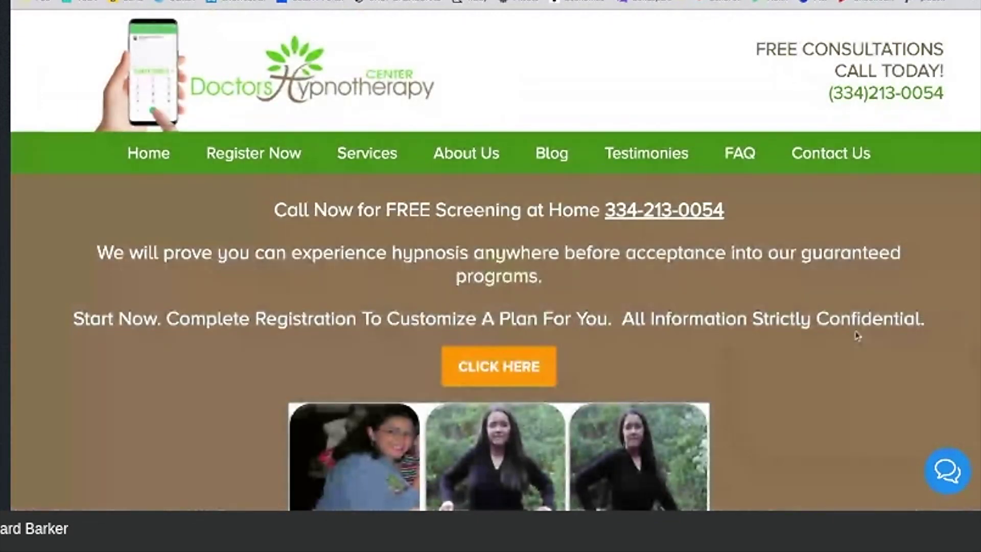
# Step: Locate the 30 lb and 42 lb before/after testimonial photos on the Weight Loss page
pyautogui.scroll(-5, 857, 336)
pyautogui.scroll(-10, 666, 333)
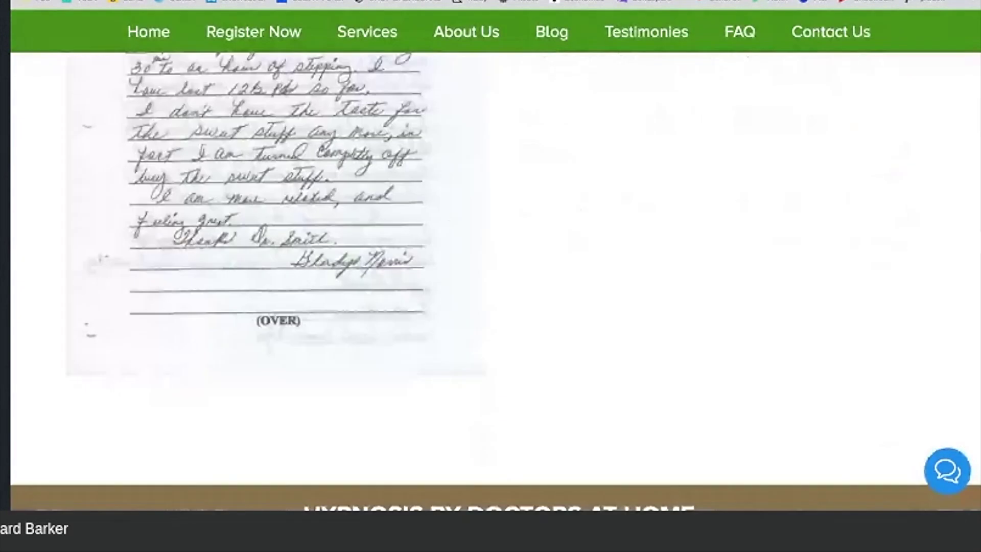
pyautogui.scroll(-5, 491, 281)
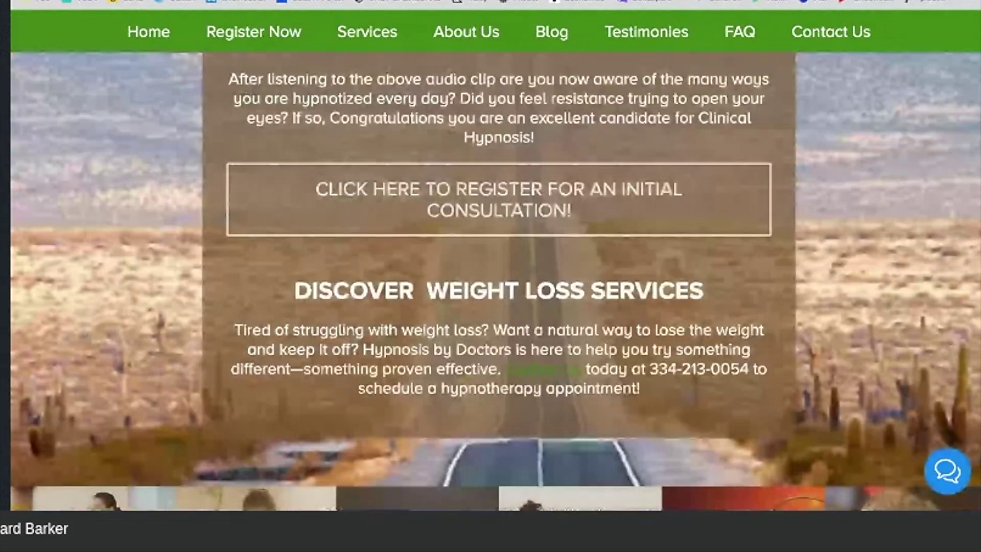
pyautogui.scroll(-5, 491, 281)
pyautogui.scroll(8, 491, 281)
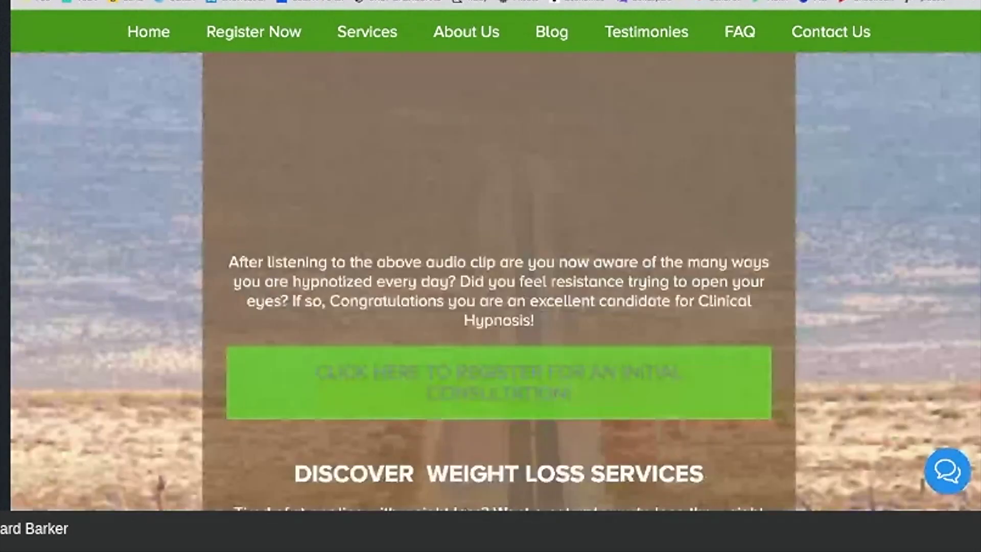
pyautogui.scroll(5, 491, 281)
pyautogui.scroll(-15, 391, 406)
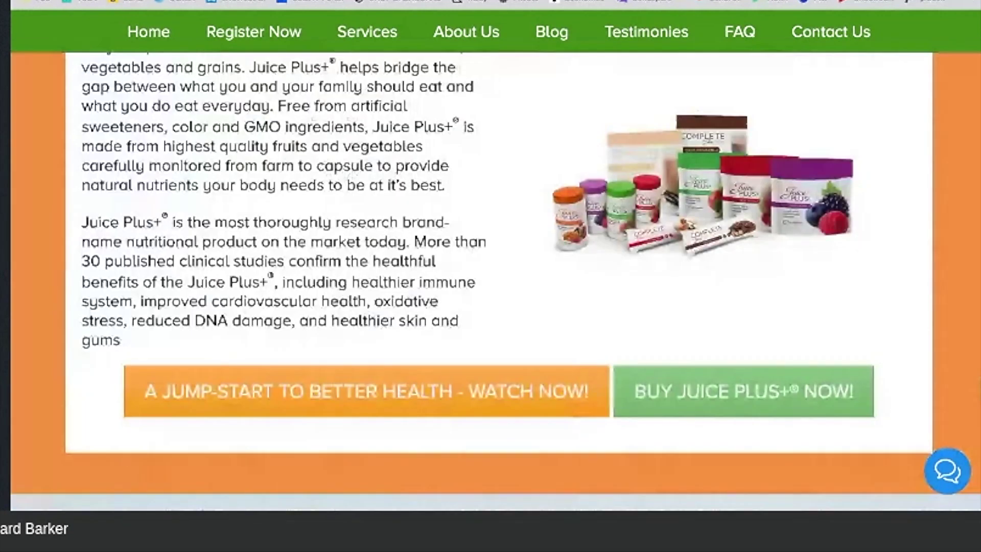
pyautogui.scroll(4, 391, 406)
pyautogui.scroll(5, 490, 281)
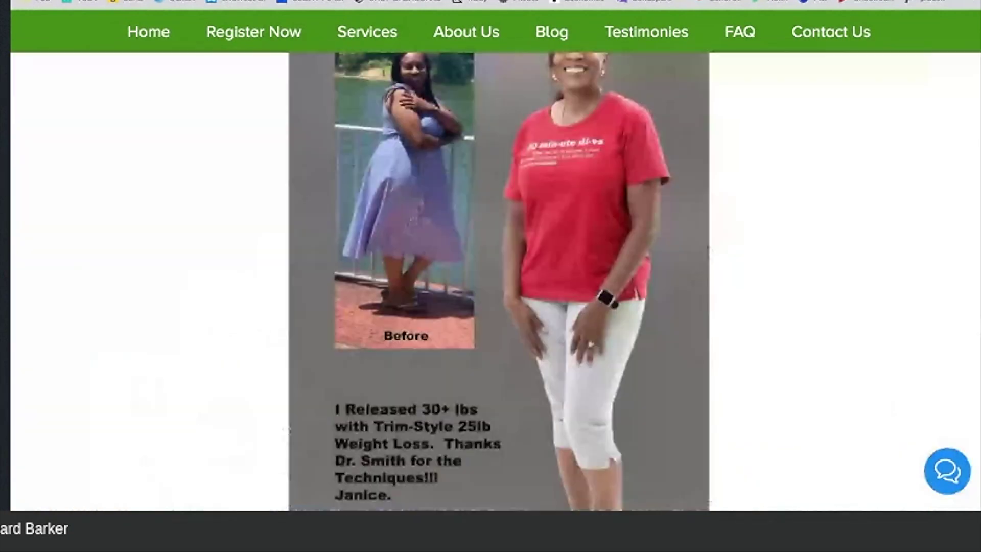
pyautogui.scroll(2, 498, 281)
pyautogui.scroll(3, 498, 281)
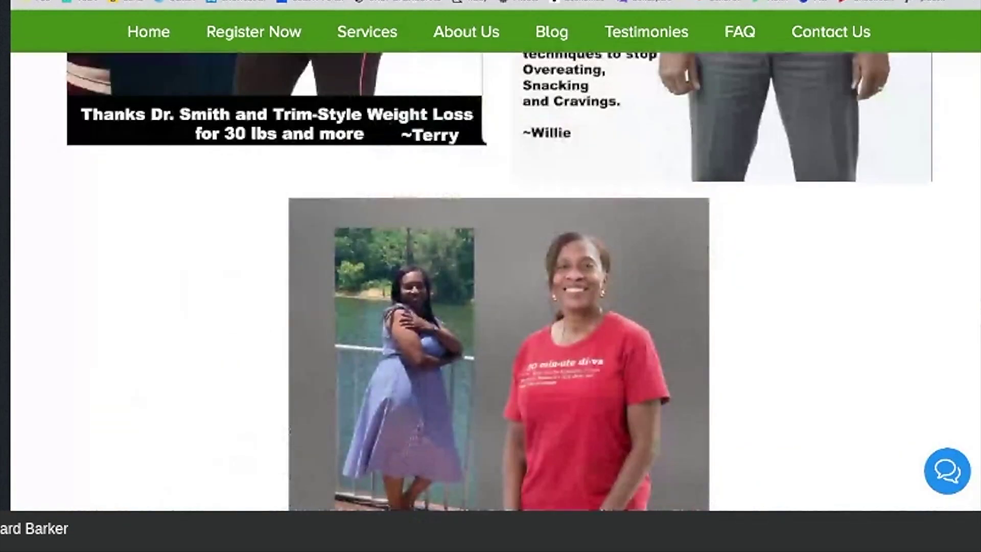
pyautogui.scroll(6, 498, 281)
pyautogui.scroll(2, 653, 333)
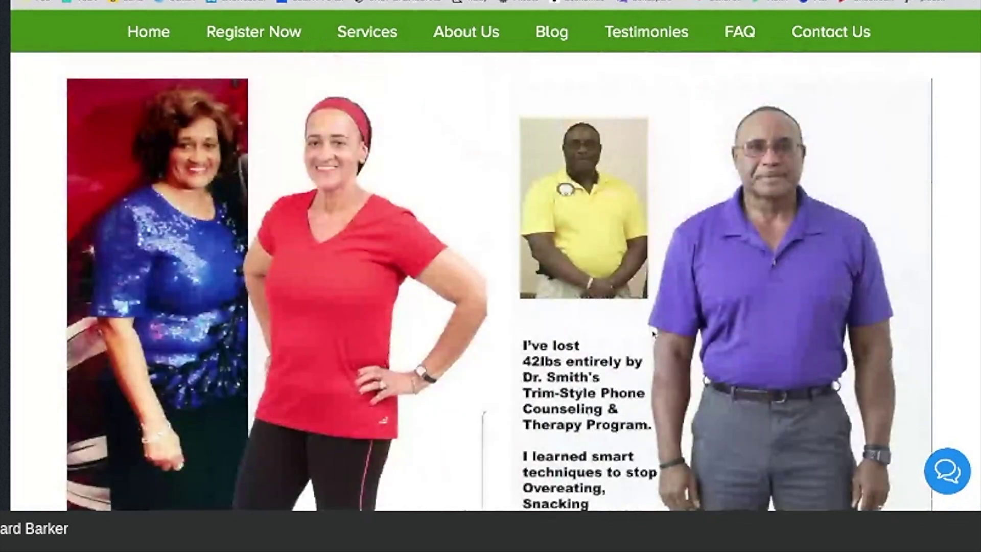
pyautogui.scroll(-1, 366, 289)
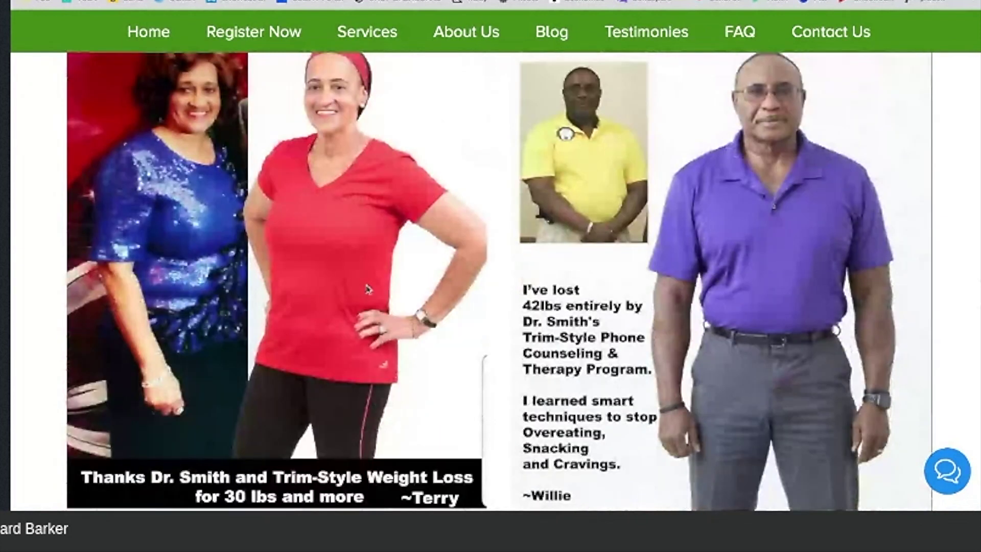
pyautogui.scroll(-1, 366, 289)
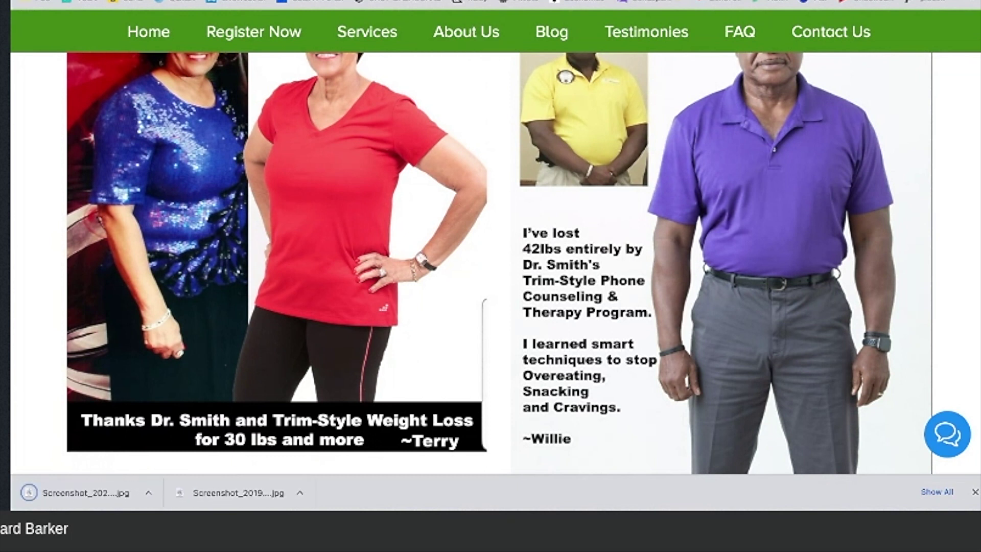
pyautogui.hotkey('ctrl', 'Tab')
# Step: Add a two-column row below the testimonials with an Image element in each column
pyautogui.scroll(-1, 564, 119)
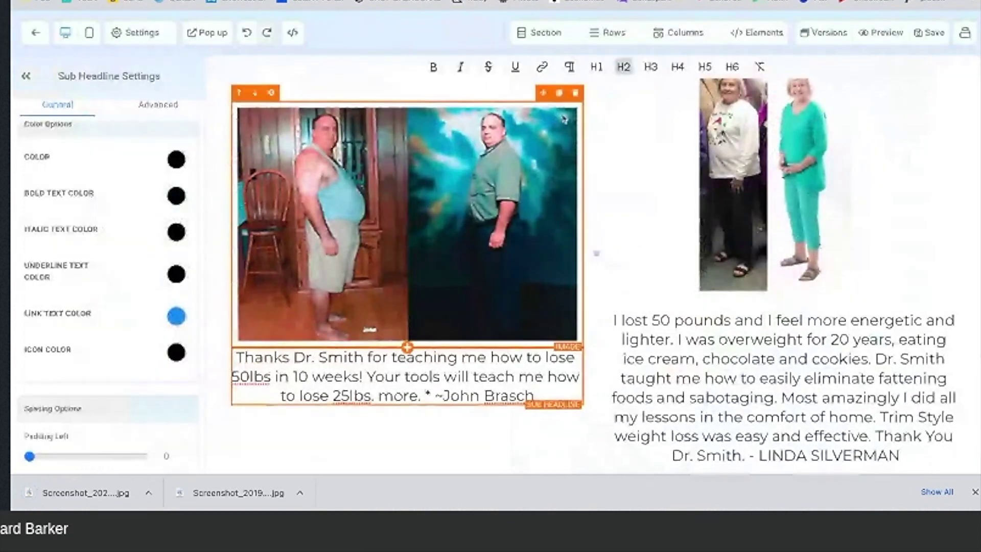
pyautogui.scroll(-1, 581, 444)
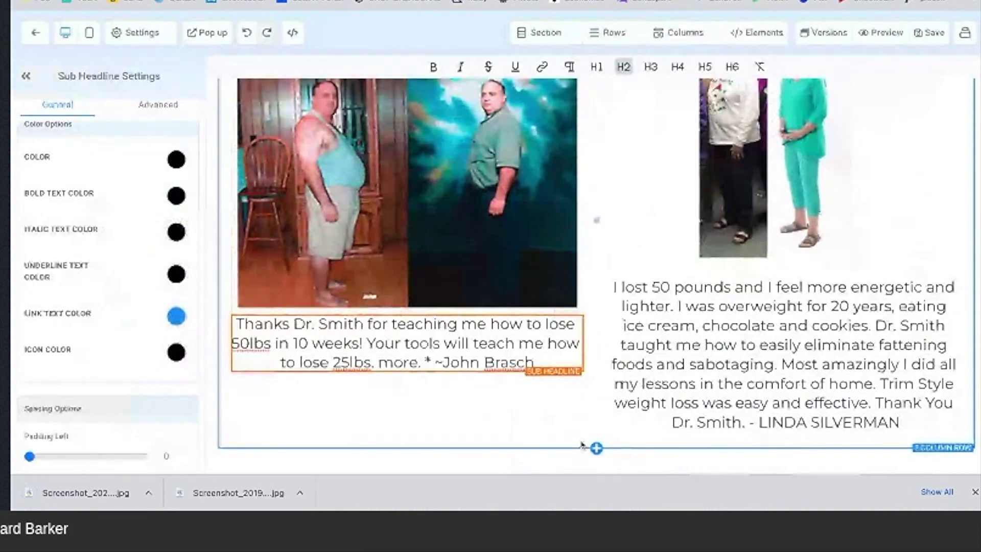
pyautogui.click(596, 447)
pyautogui.click(891, 140)
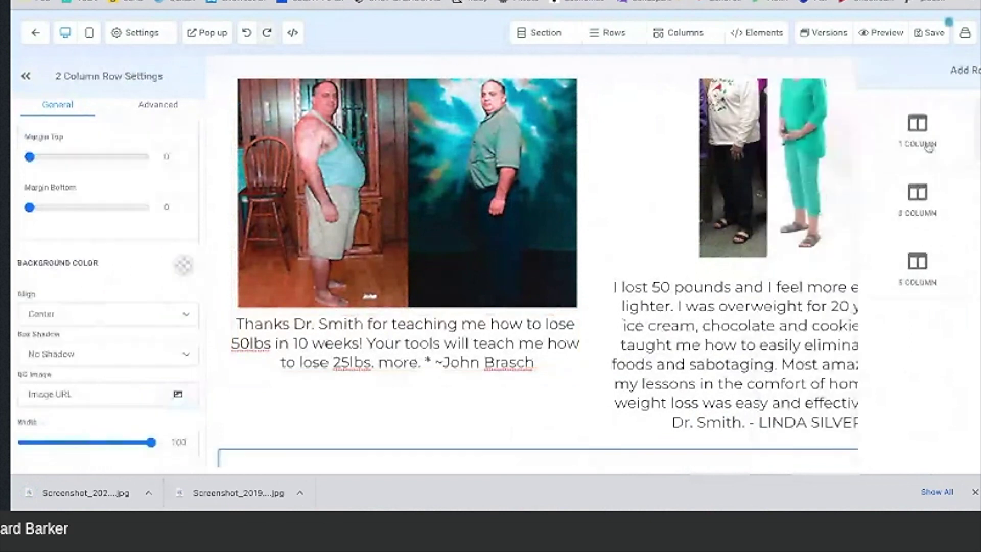
pyautogui.scroll(-3, 344, 400)
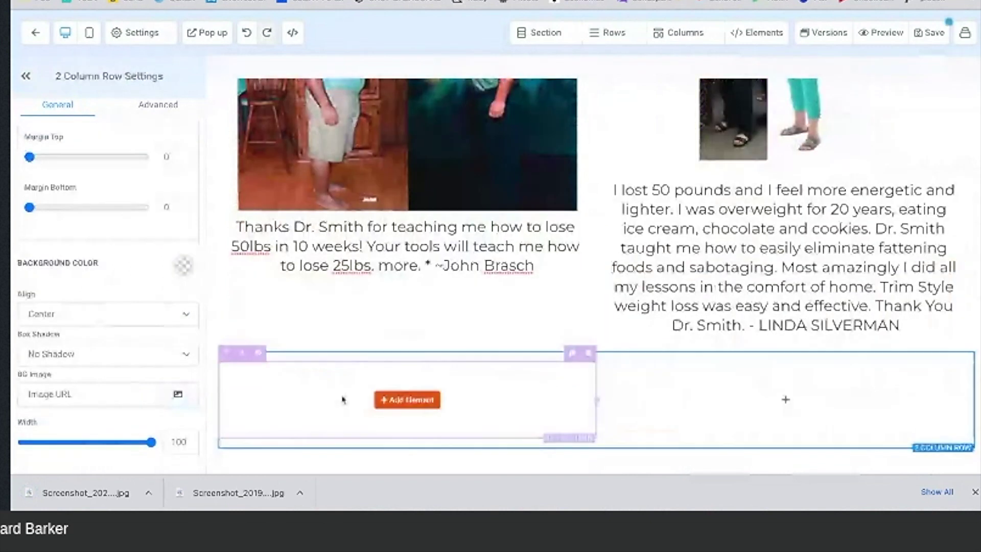
pyautogui.click(407, 399)
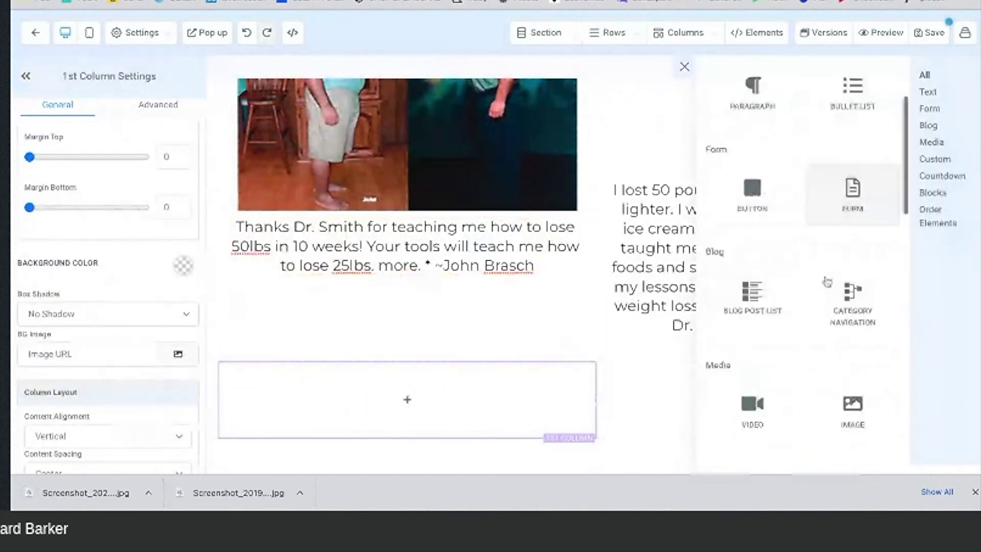
pyautogui.scroll(-2, 825, 281)
pyautogui.click(840, 327)
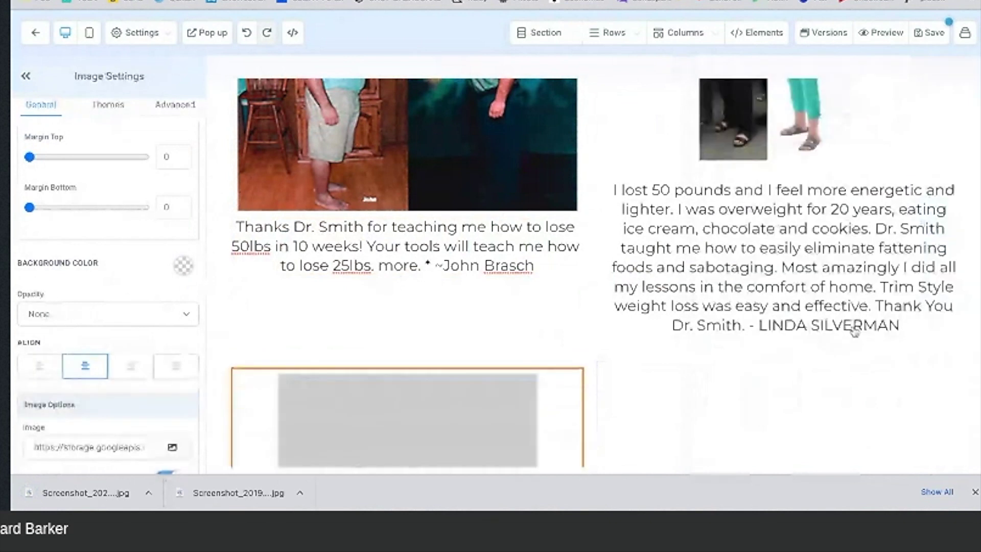
pyautogui.scroll(-3, 814, 350)
pyautogui.click(799, 330)
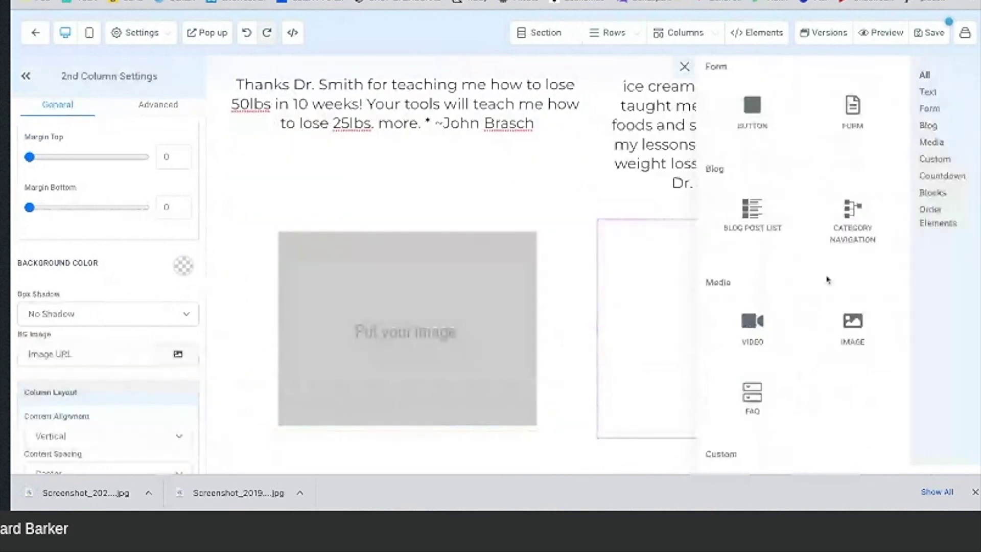
pyautogui.click(852, 329)
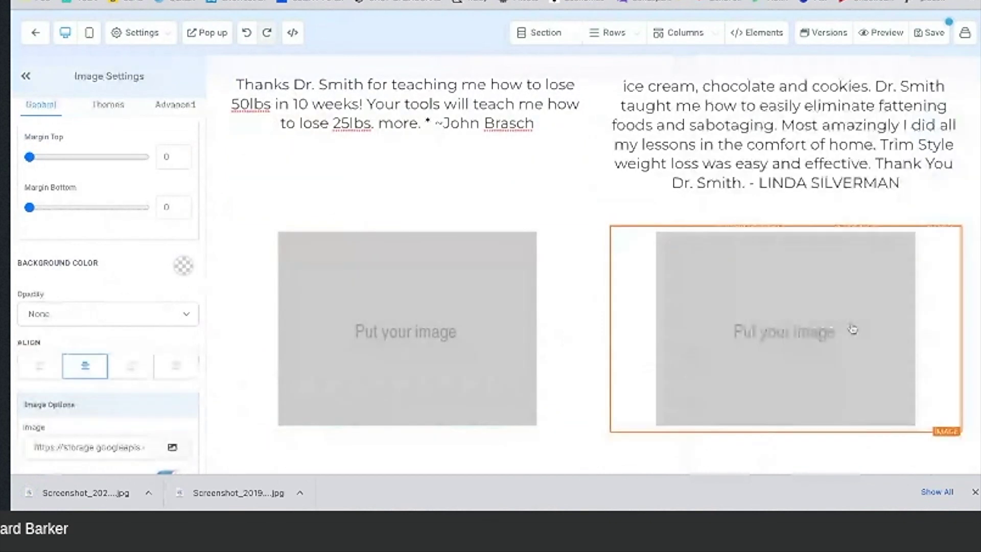
# Step: Open the media library for the left image placeholder
pyautogui.click(408, 326)
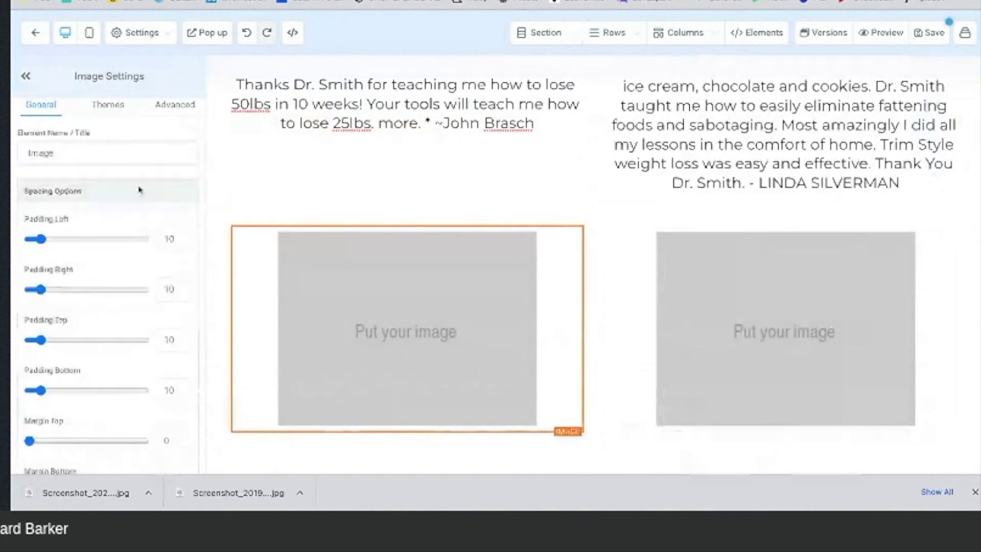
pyautogui.scroll(-5, 138, 263)
pyautogui.scroll(-5, 138, 262)
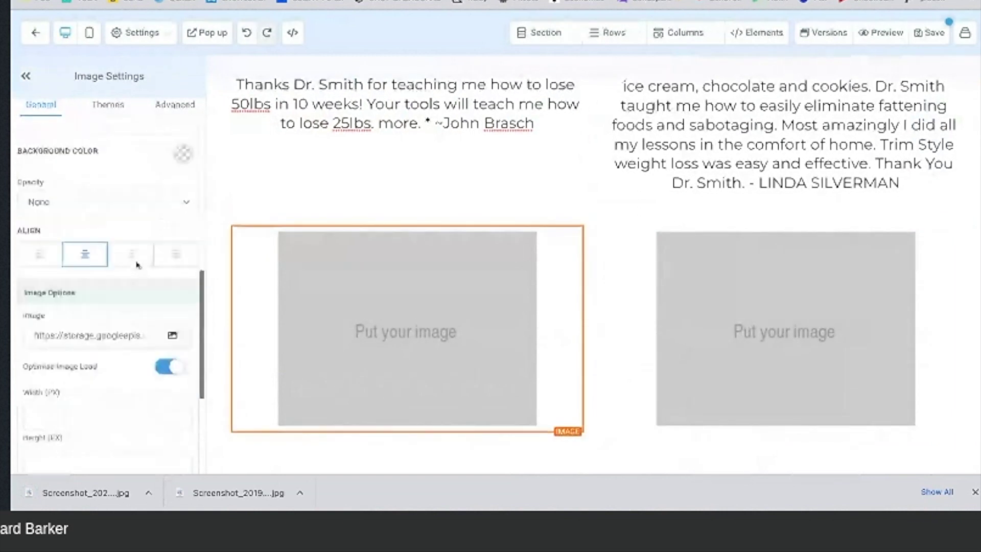
pyautogui.click(172, 279)
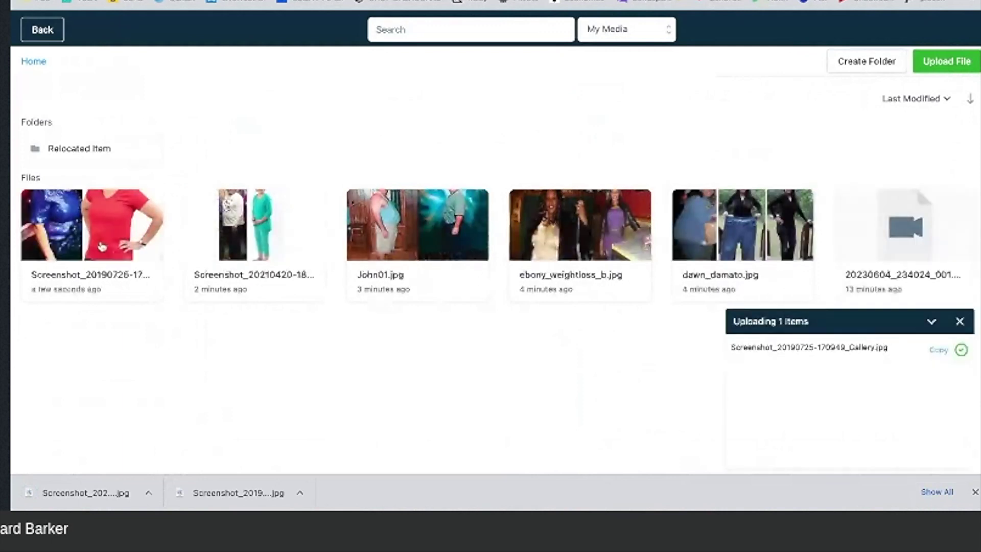
# Step: Fill the left image with the before/after photo and the right with the 42lbs screenshot
pyautogui.click(103, 247)
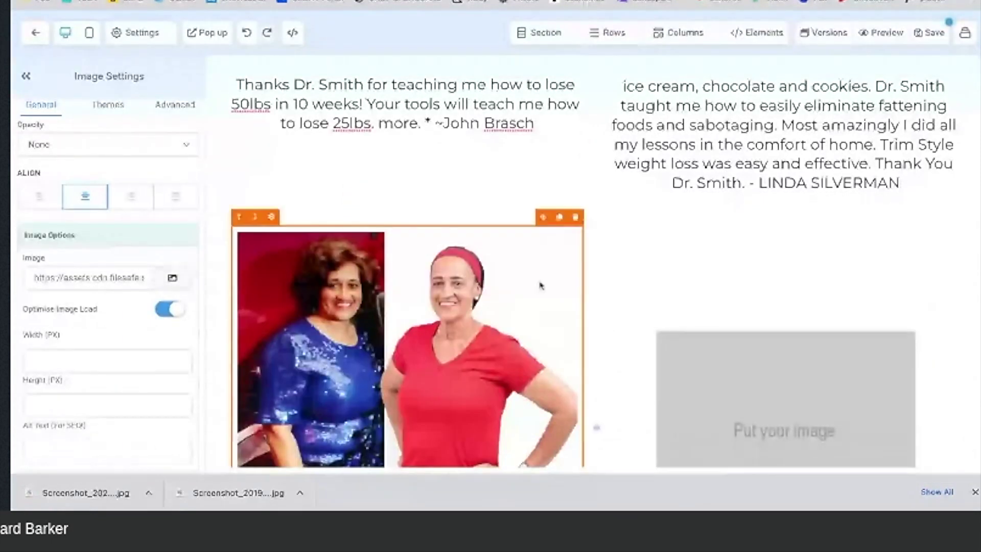
pyautogui.click(727, 383)
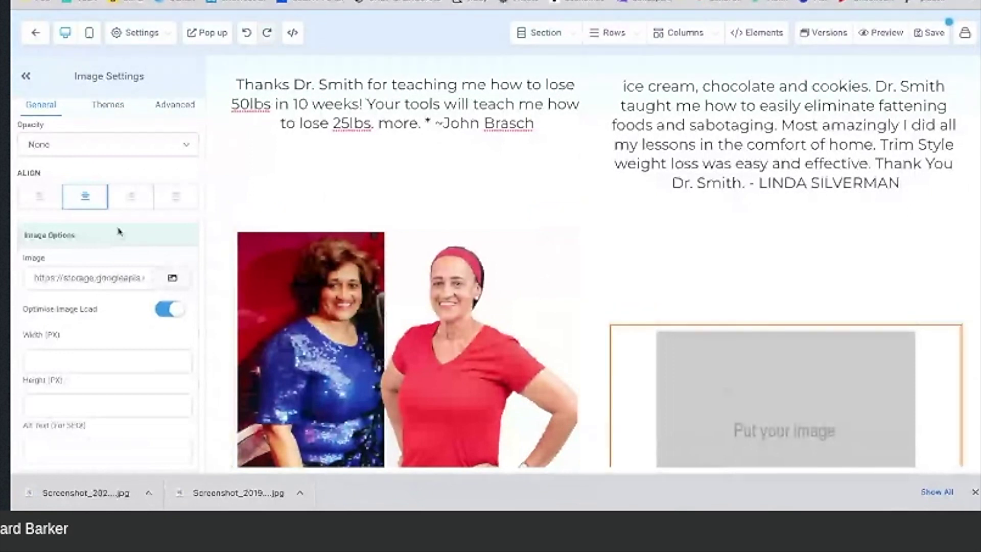
pyautogui.click(171, 278)
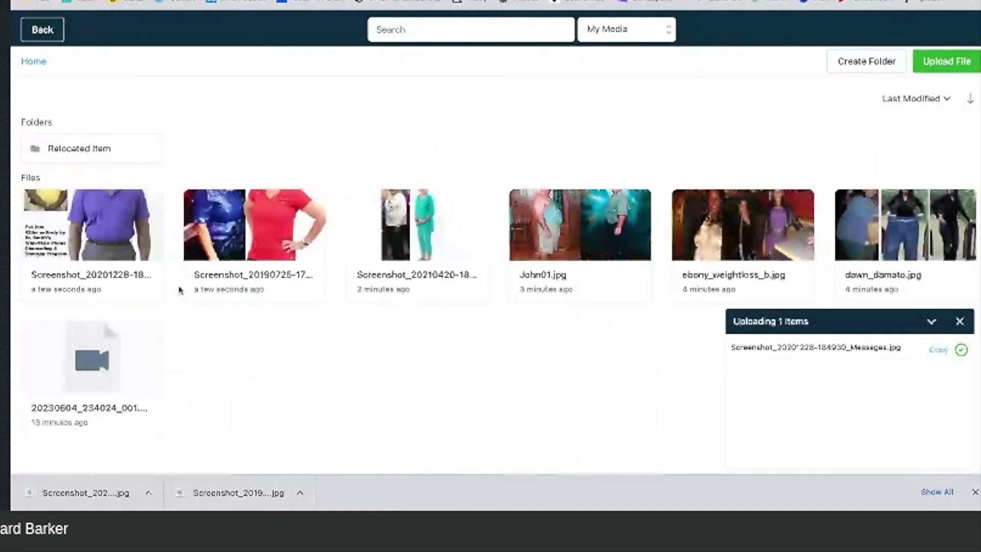
pyautogui.click(112, 245)
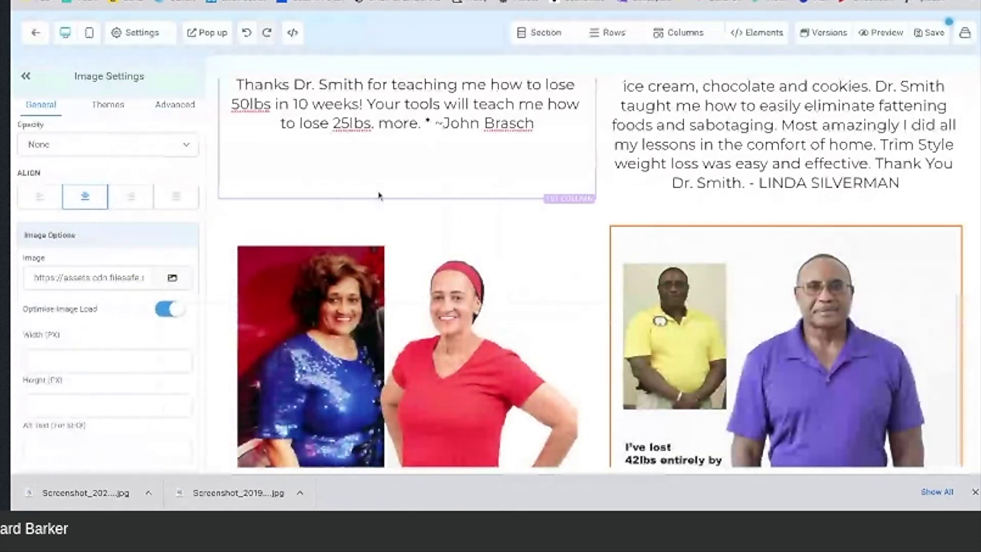
# Step: Review the testimonial rows in the editor, then switch to the live weight-loss website tab
pyautogui.scroll(1, 378, 196)
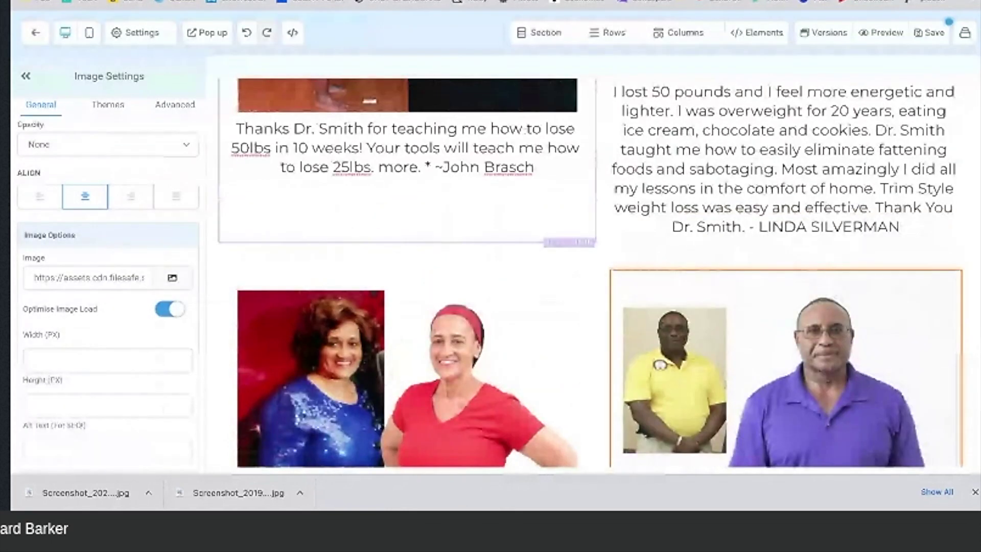
pyautogui.scroll(-1, 592, 273)
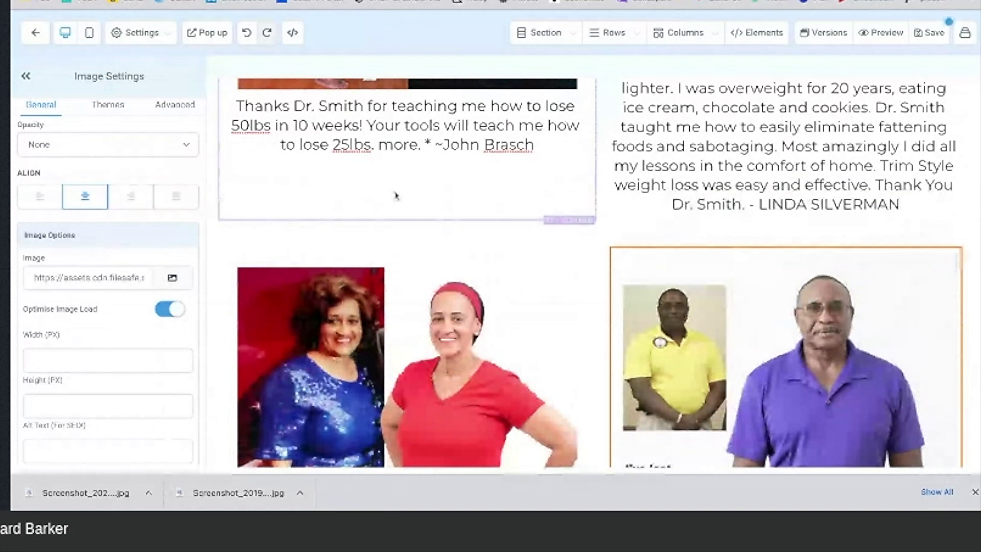
pyautogui.scroll(-2, 524, 206)
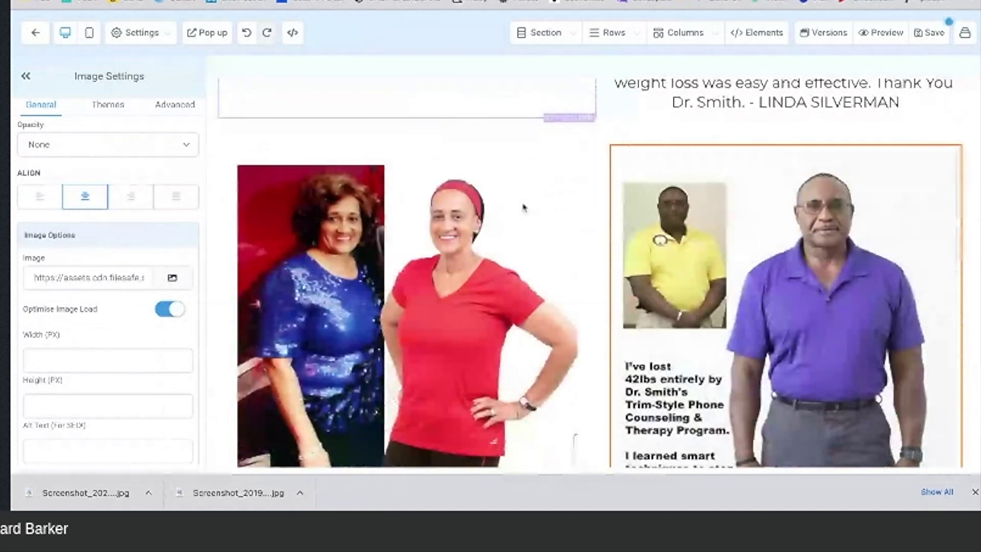
pyautogui.scroll(-3, 523, 207)
pyautogui.scroll(1, 405, 234)
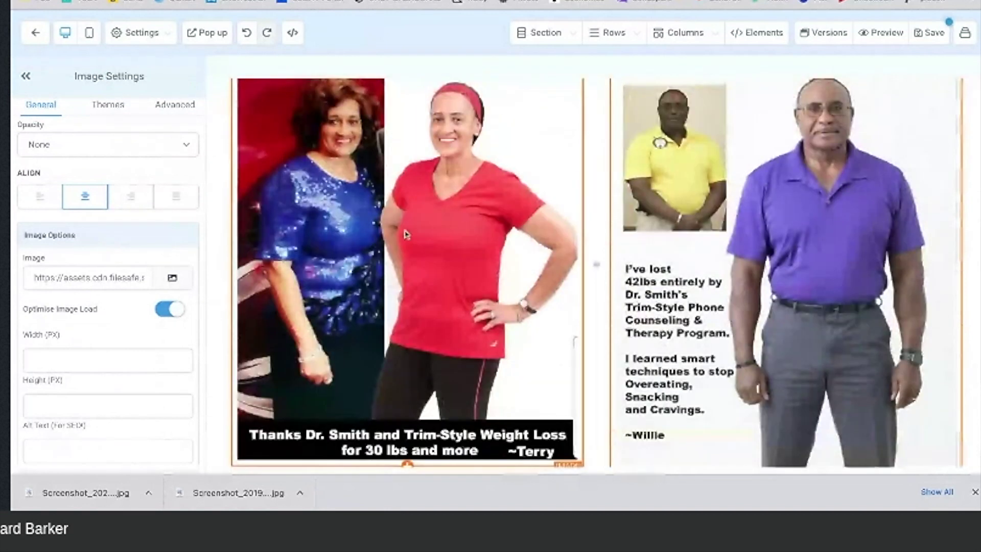
pyautogui.scroll(2, 405, 234)
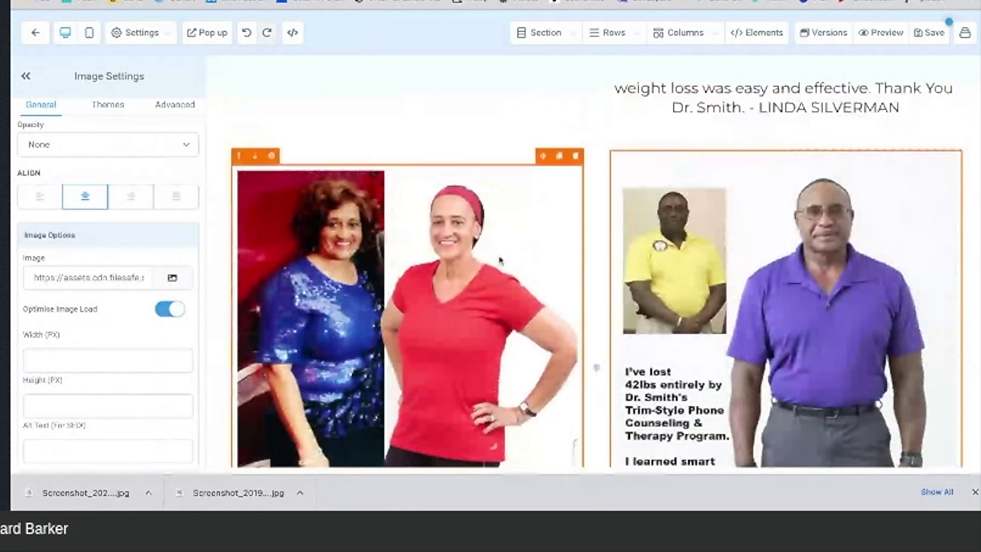
pyautogui.scroll(-3, 499, 260)
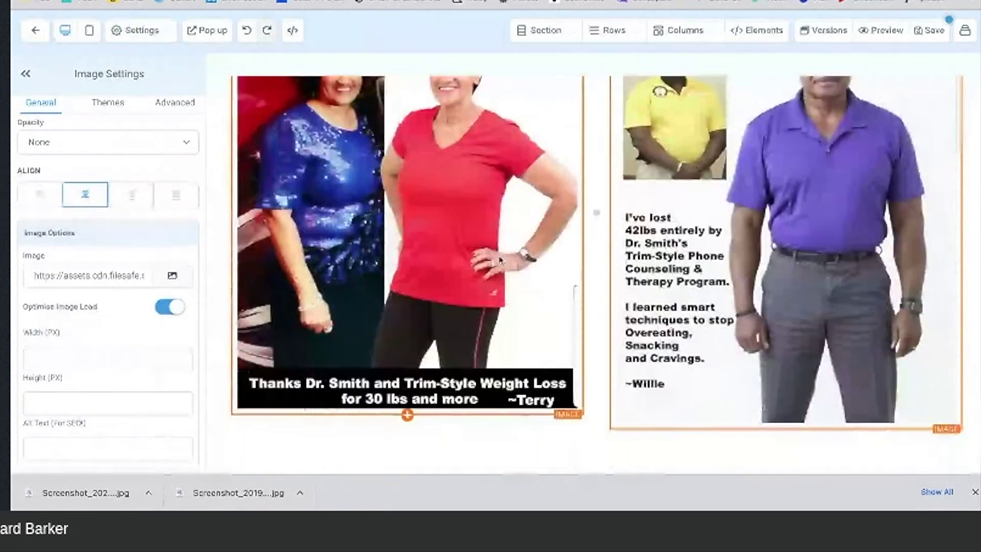
pyautogui.scroll(7, 499, 260)
pyautogui.scroll(-3, 596, 270)
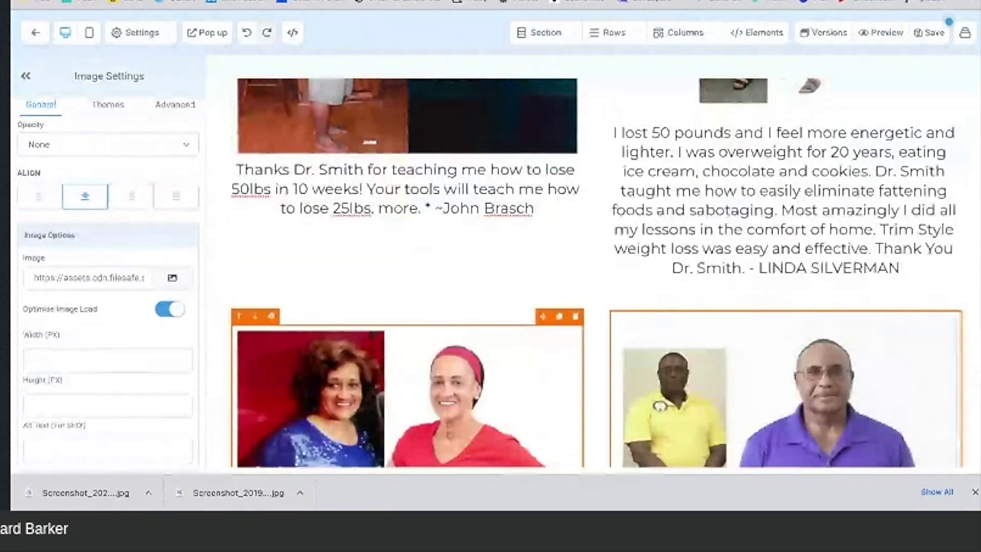
pyautogui.scroll(15, 596, 271)
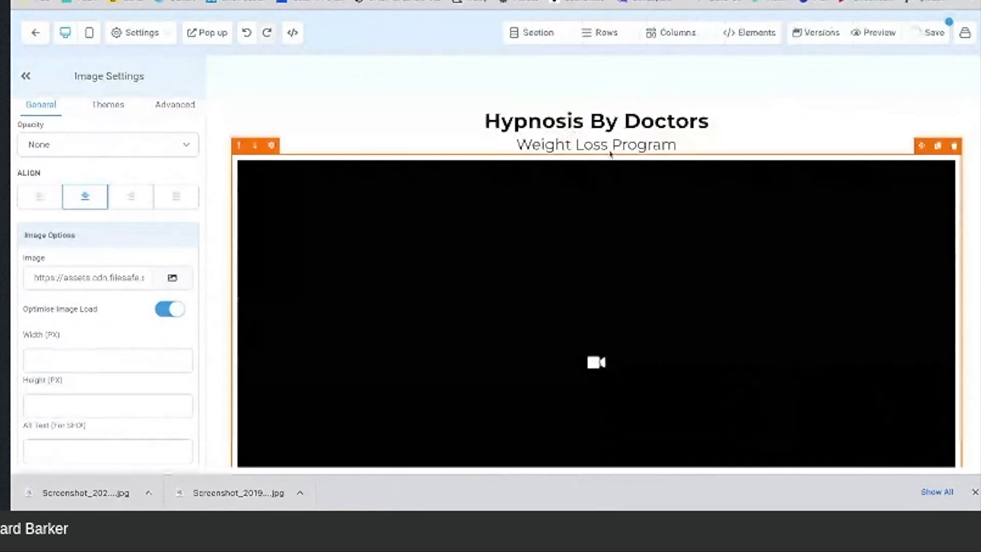
pyautogui.scroll(-4, 457, 256)
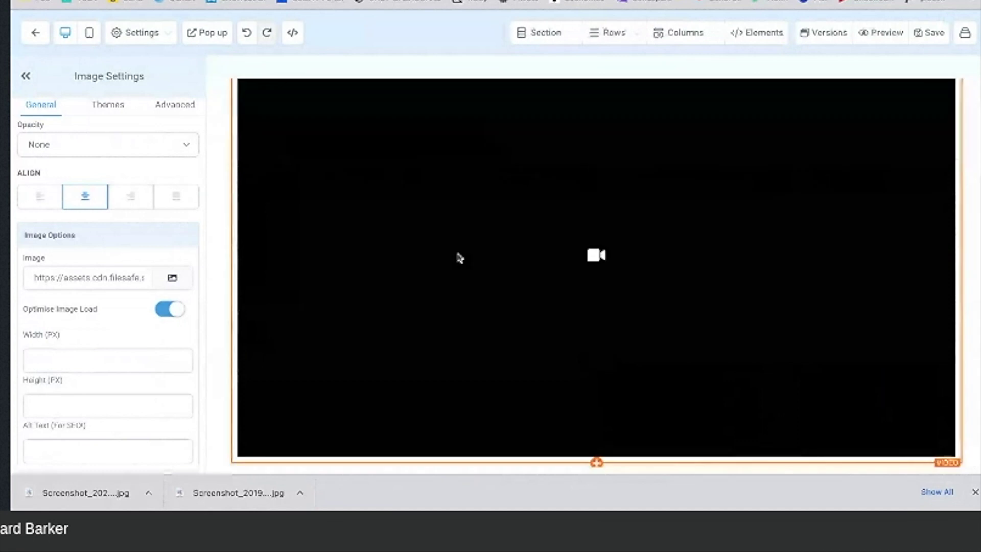
pyautogui.scroll(4, 458, 255)
pyautogui.hotkey('ctrl', 'Tab')
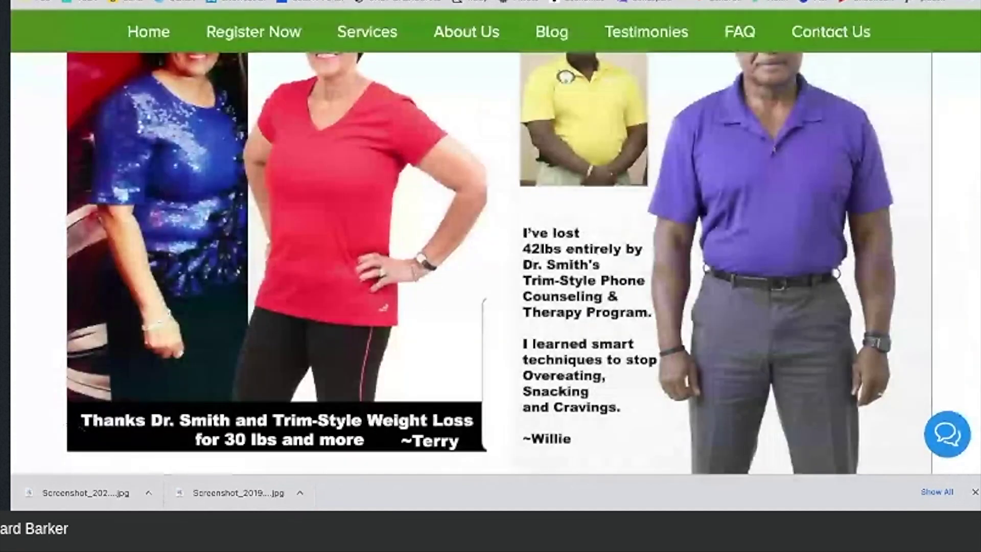
pyautogui.scroll(-10, 369, 257)
# Step: Select and copy the 'HYPNOTIC WEIGHT LOSS WORKS WHEREVER YOU ARE' heading, then return to the builder
pyautogui.scroll(15, 369, 257)
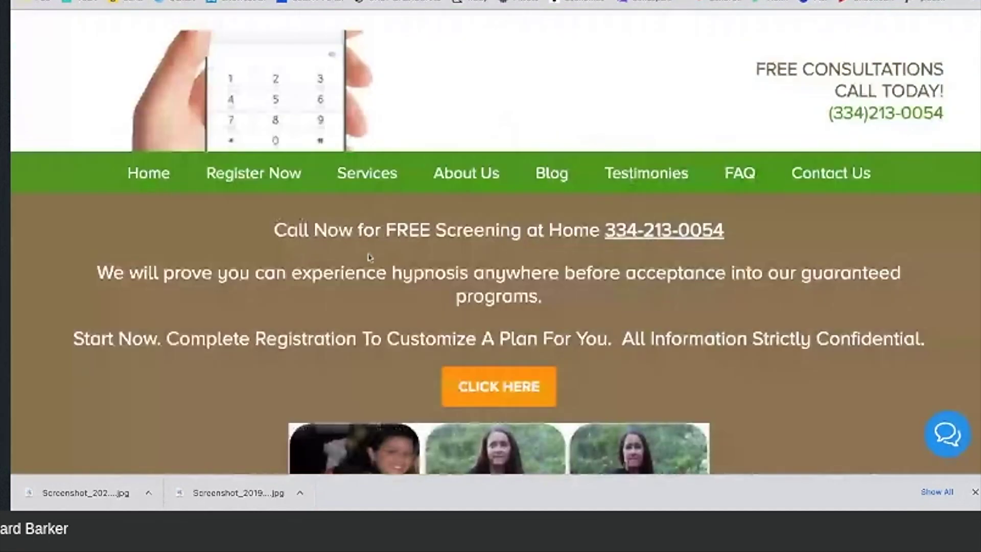
pyautogui.scroll(-1, 256, 70)
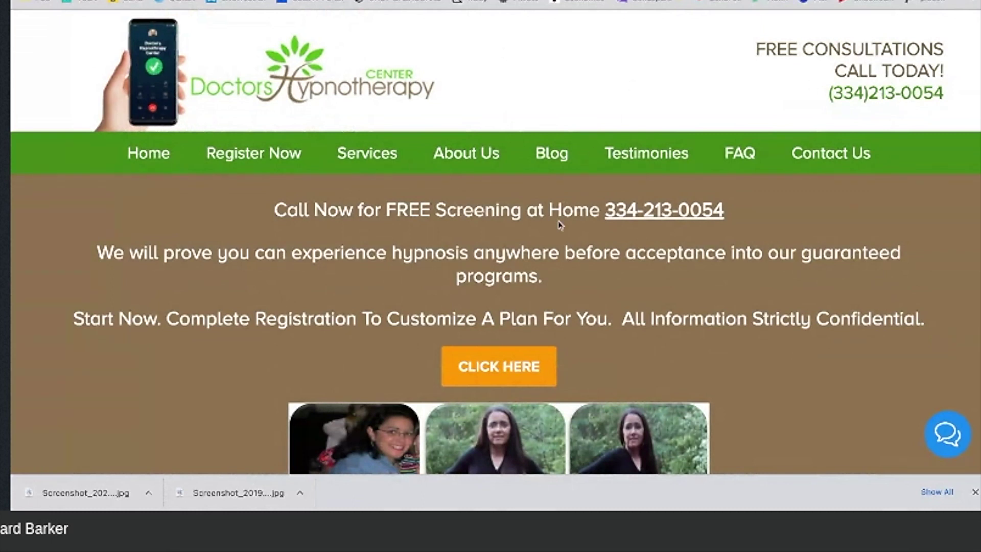
pyautogui.scroll(-1, 560, 224)
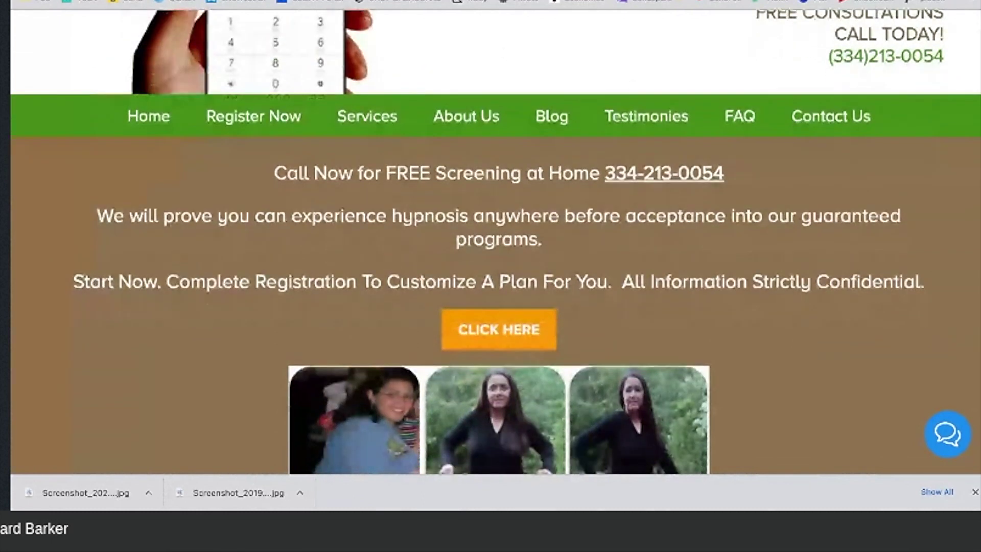
pyautogui.scroll(-5, 494, 242)
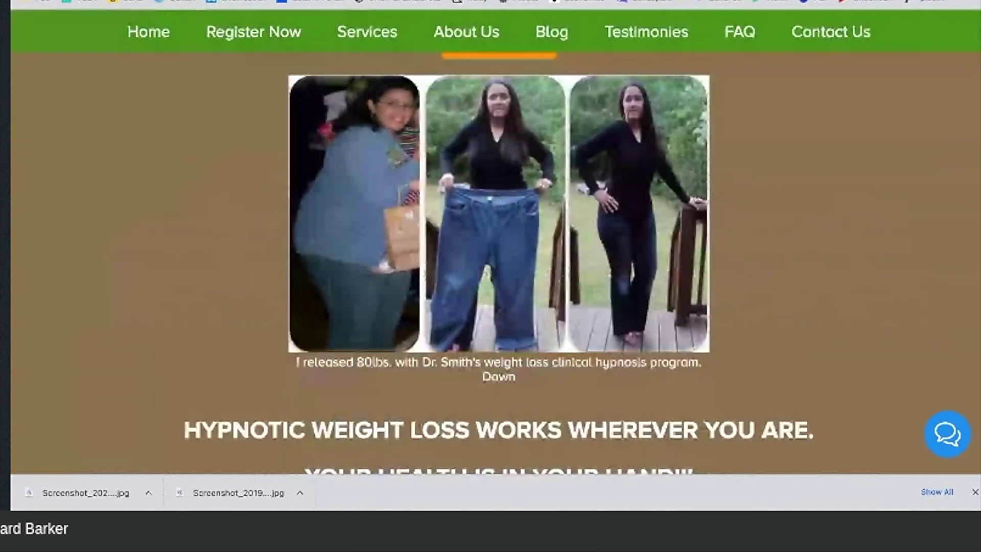
pyautogui.scroll(-2, 494, 242)
pyautogui.scroll(-1, 621, 255)
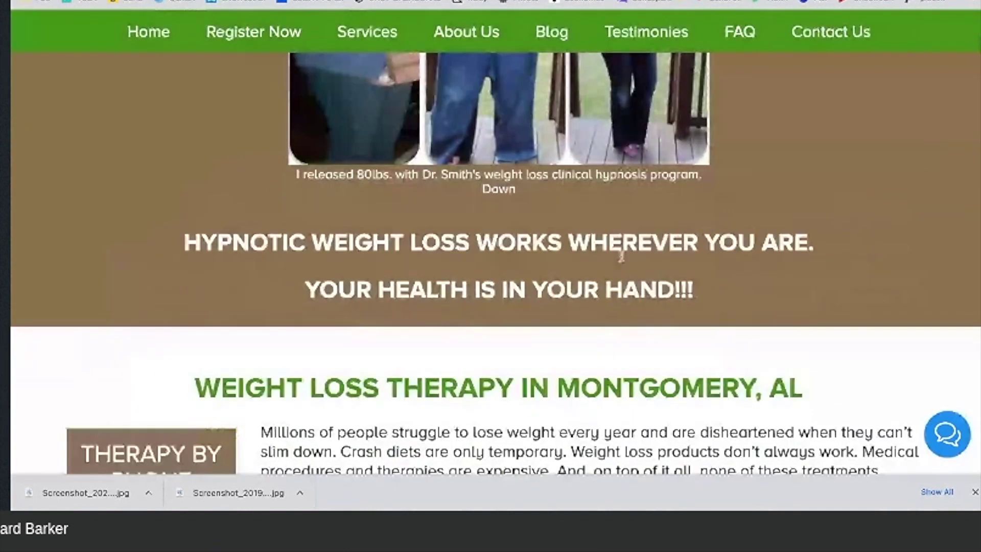
pyautogui.tripleClick(699, 297)
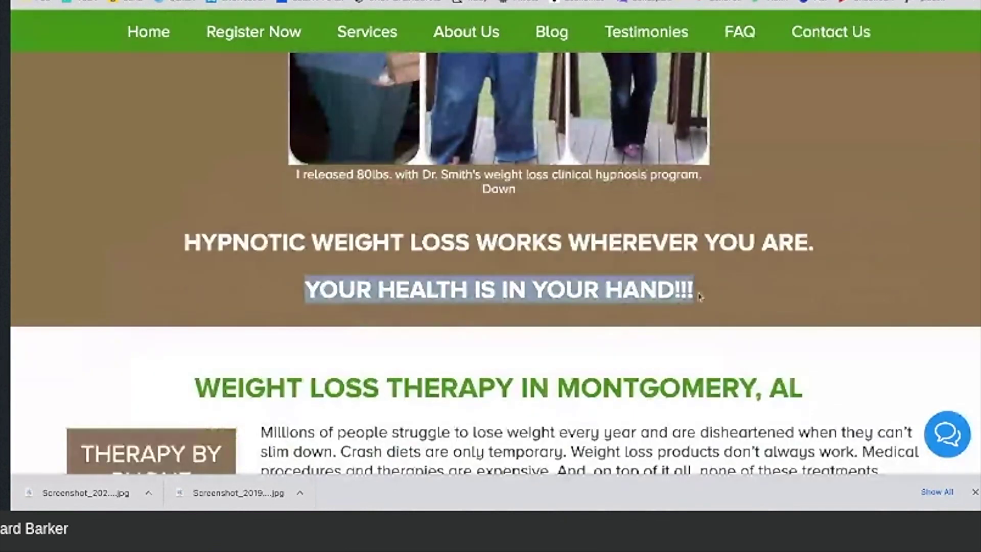
pyautogui.moveTo(700, 297); pyautogui.dragTo(232, 242)
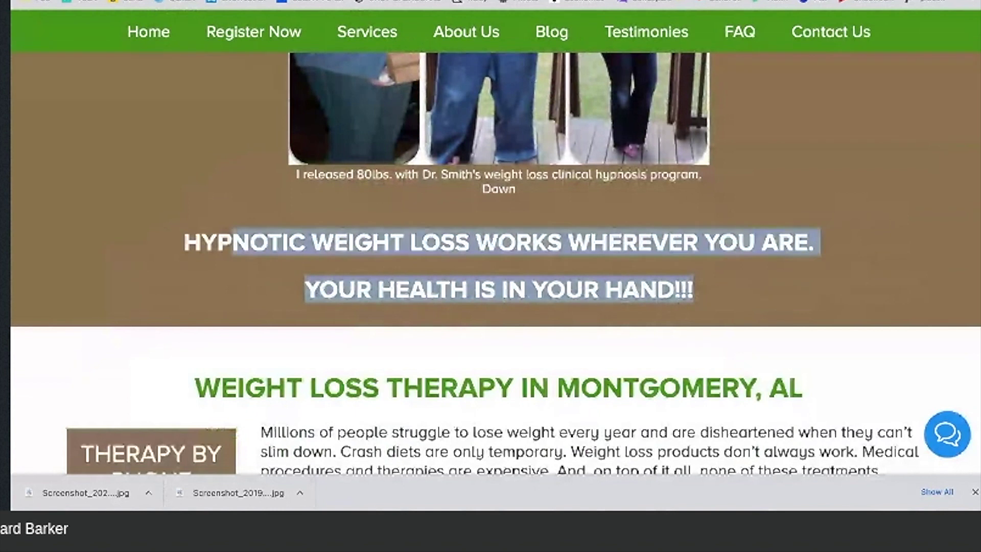
pyautogui.moveTo(232, 243); pyautogui.dragTo(179, 244)
pyautogui.hotkey('ctrl', 'c')
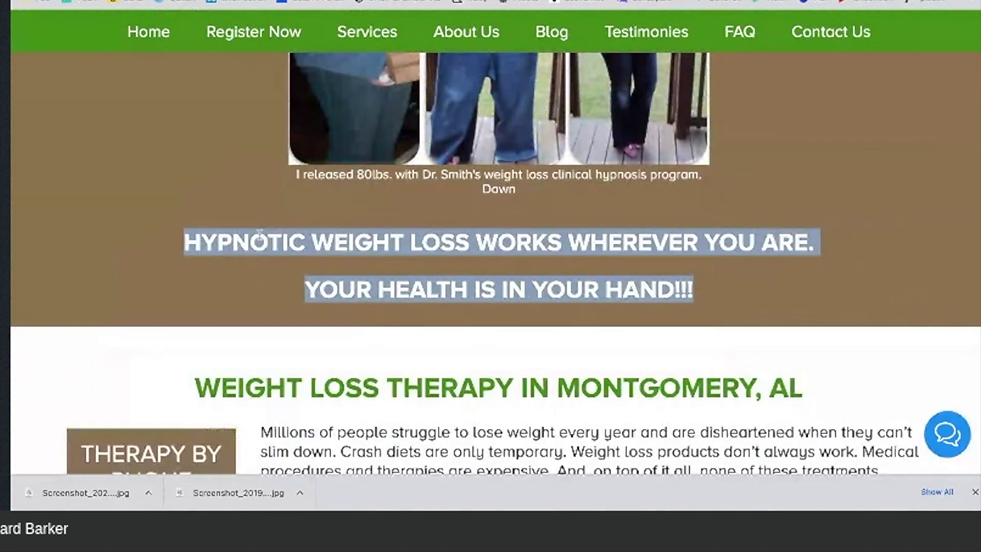
pyautogui.scroll(3, 260, 234)
pyautogui.scroll(3, 259, 234)
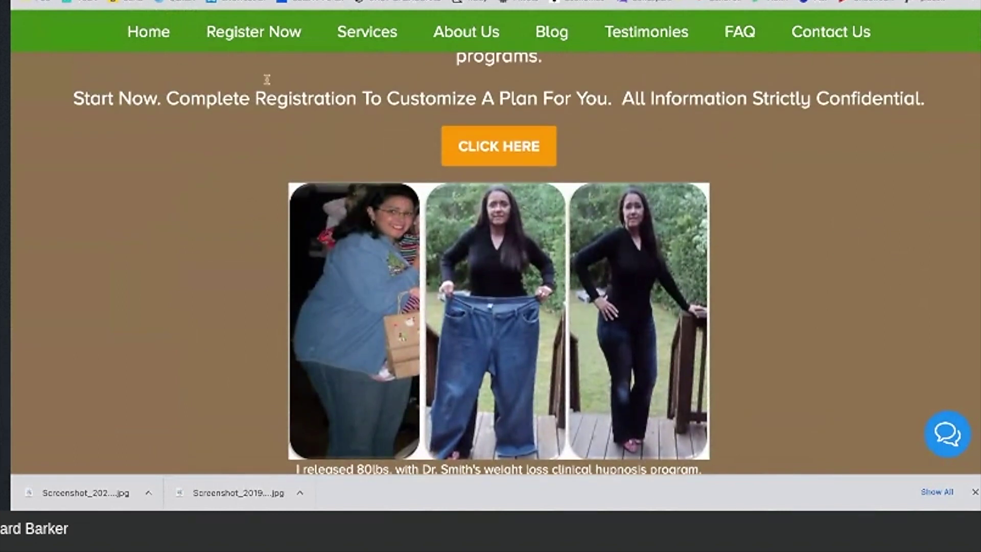
pyautogui.hotkey('ctrl', 'Tab')
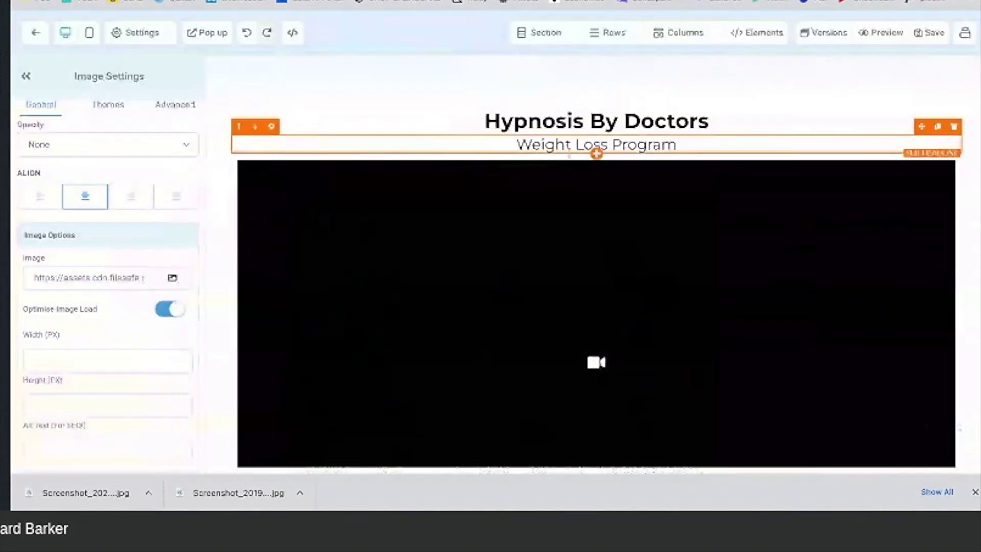
# Step: Add a headline below the video and paste in the 'Hypnotic Weight Loss Works Wherever You Are' heading
pyautogui.scroll(-5, 570, 171)
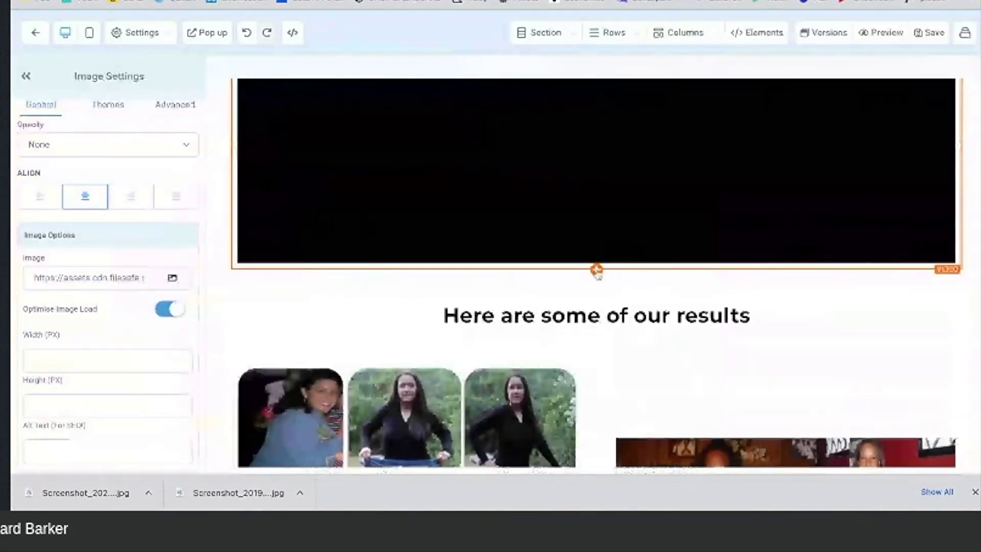
pyautogui.click(597, 270)
pyautogui.scroll(4, 764, 194)
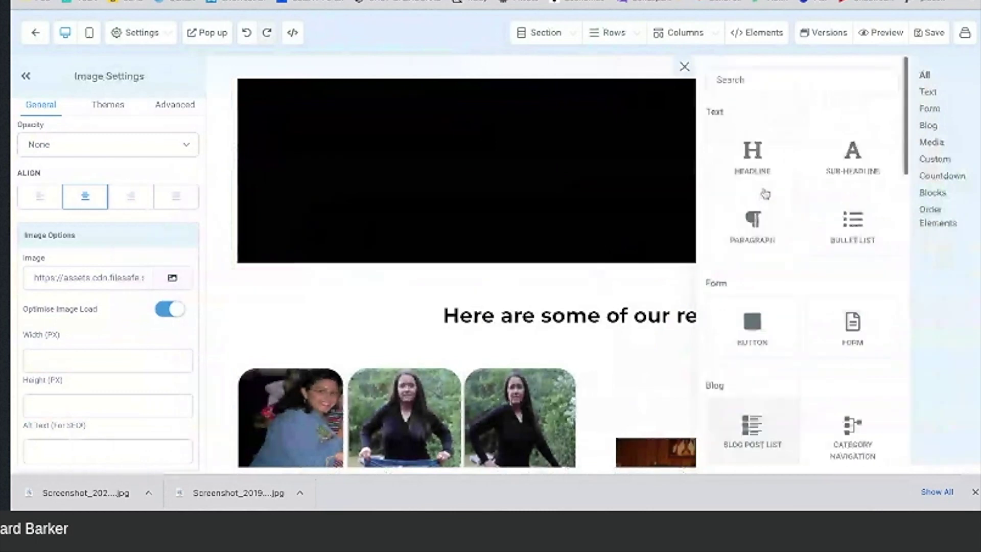
pyautogui.click(752, 163)
pyautogui.moveTo(758, 282); pyautogui.dragTo(439, 284)
pyautogui.hotkey('ctrl', 'v')
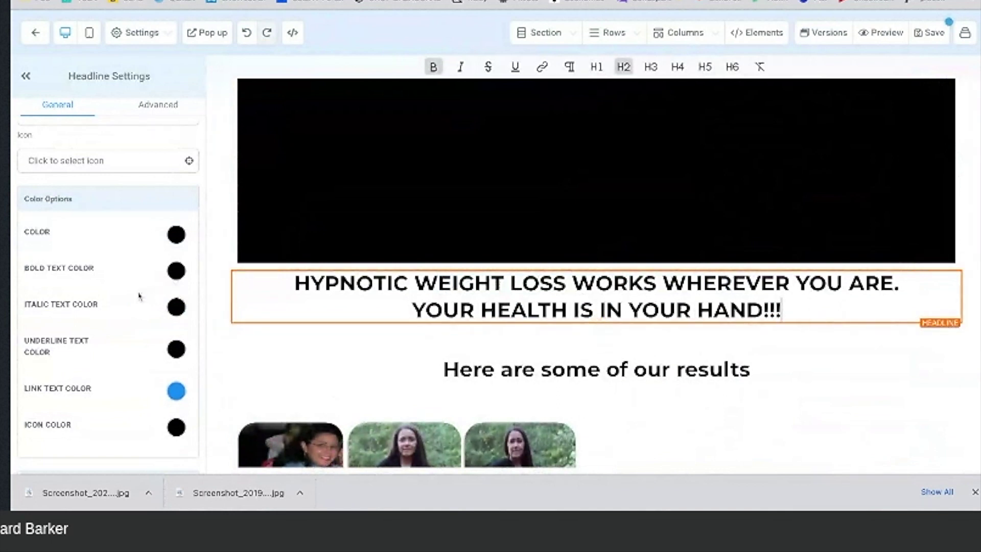
# Step: Give the headline a yellow background and a full solid 3px border
pyautogui.scroll(10, 139, 296)
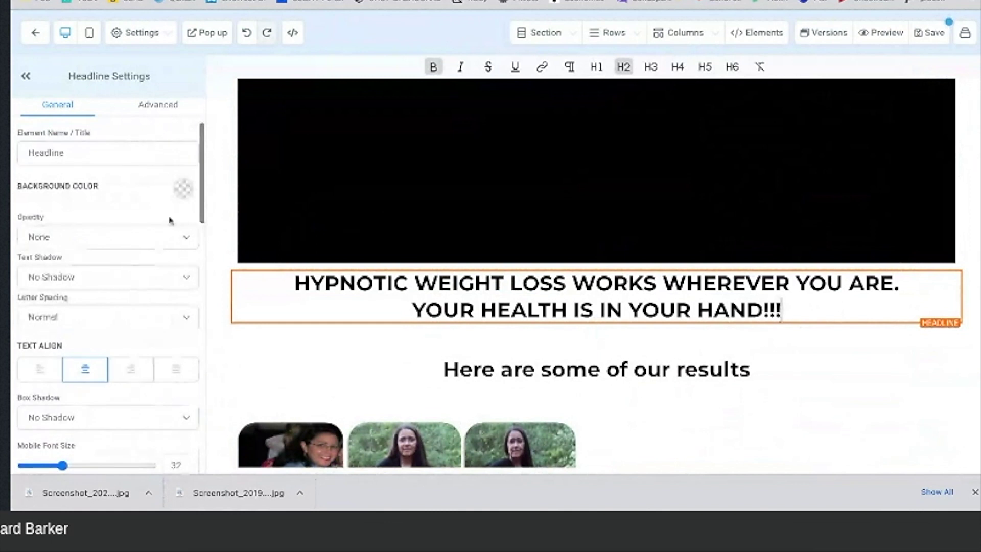
pyautogui.click(183, 188)
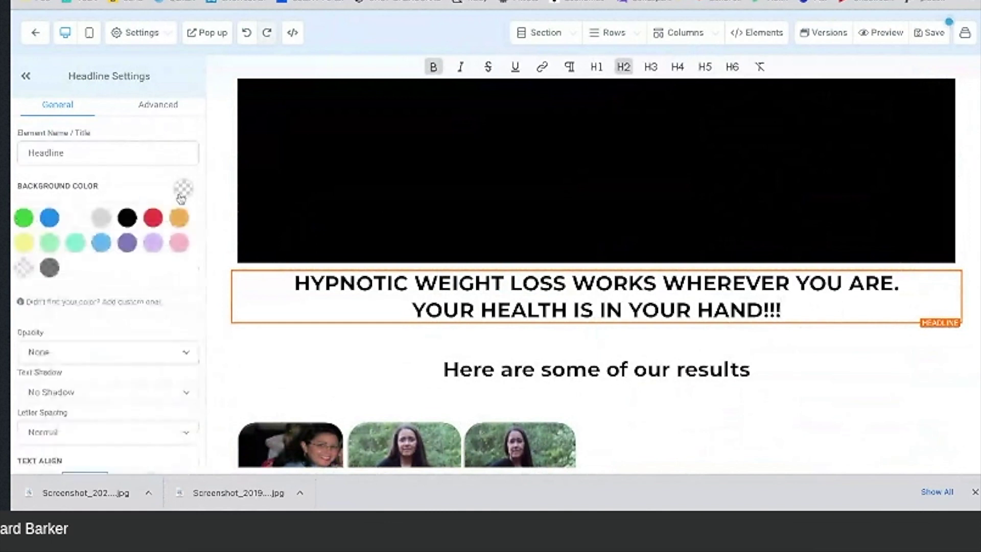
pyautogui.click(29, 249)
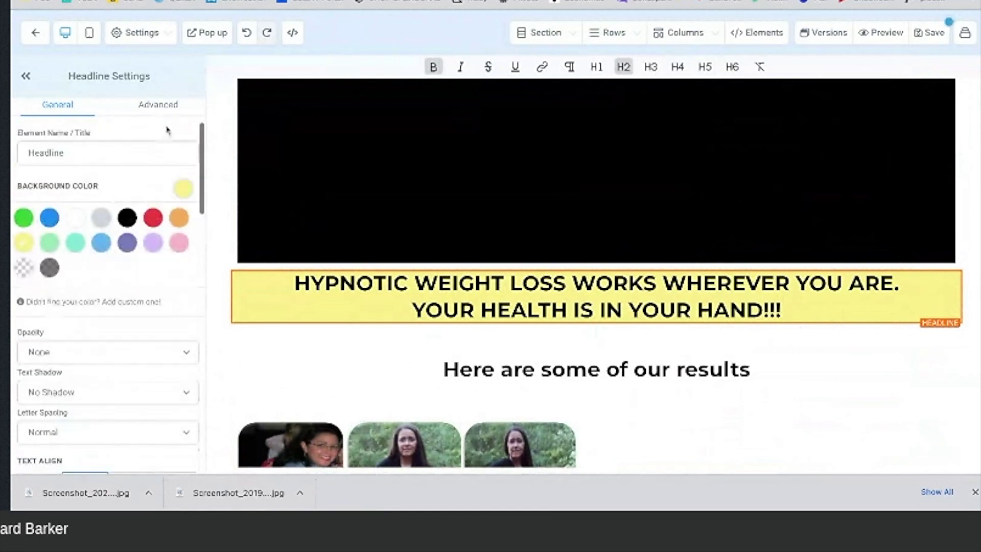
pyautogui.click(164, 106)
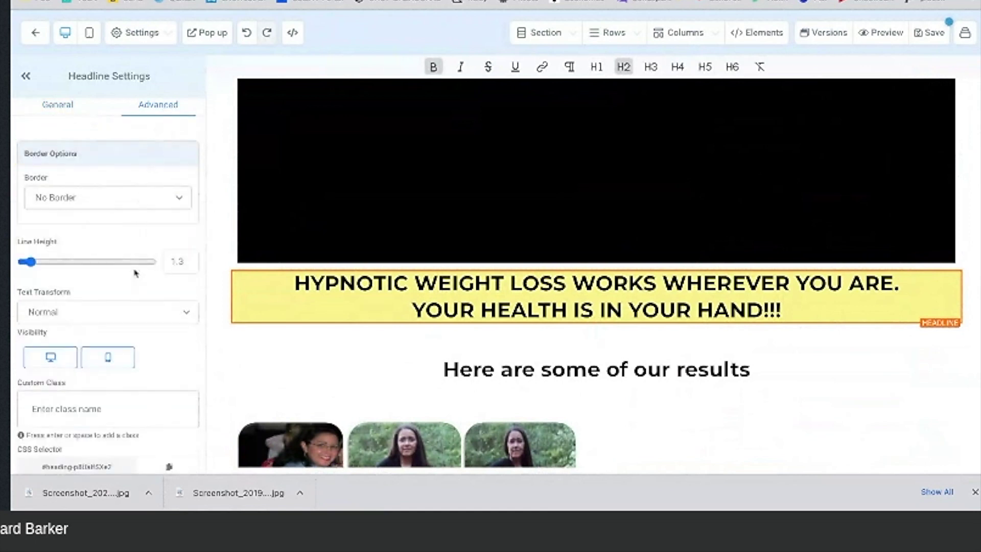
pyautogui.click(117, 208)
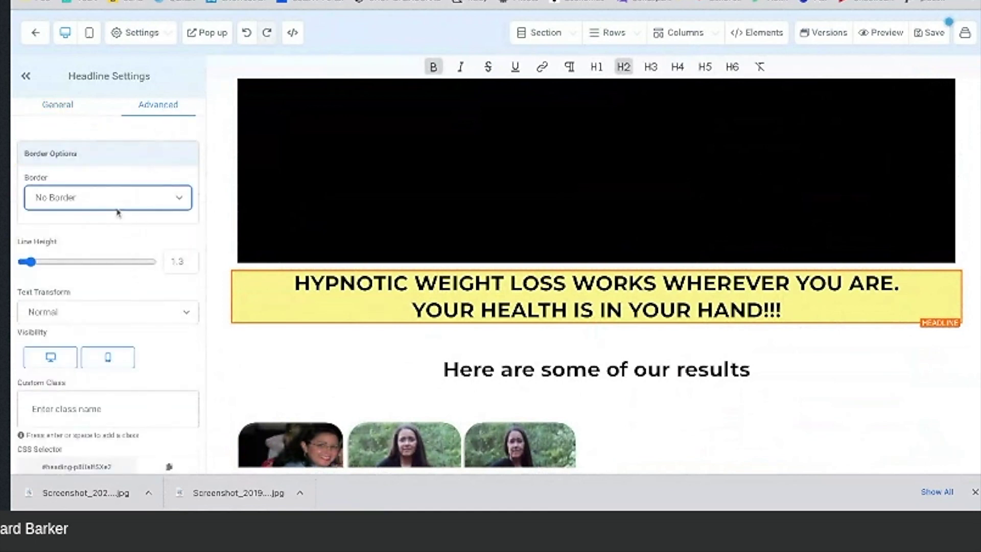
pyautogui.click(110, 225)
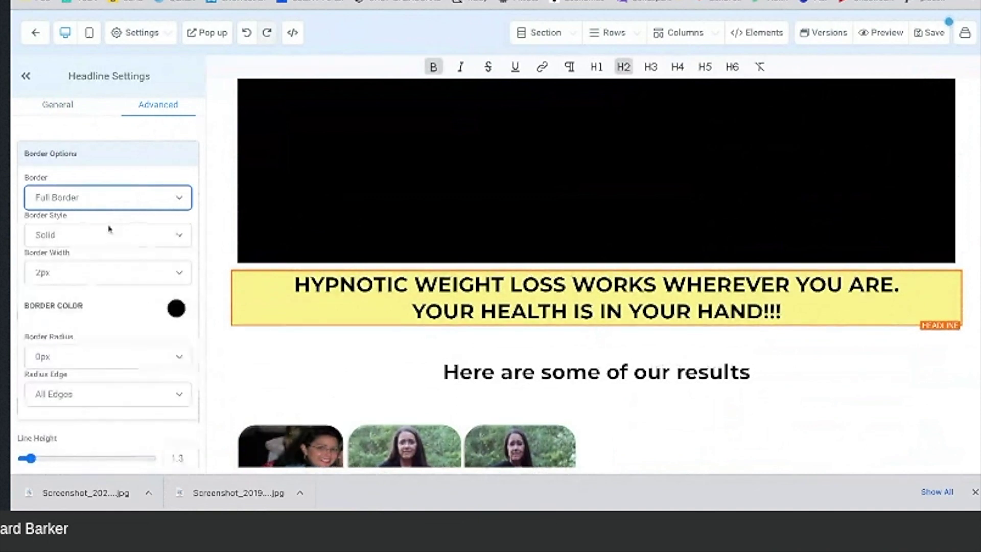
pyautogui.click(100, 275)
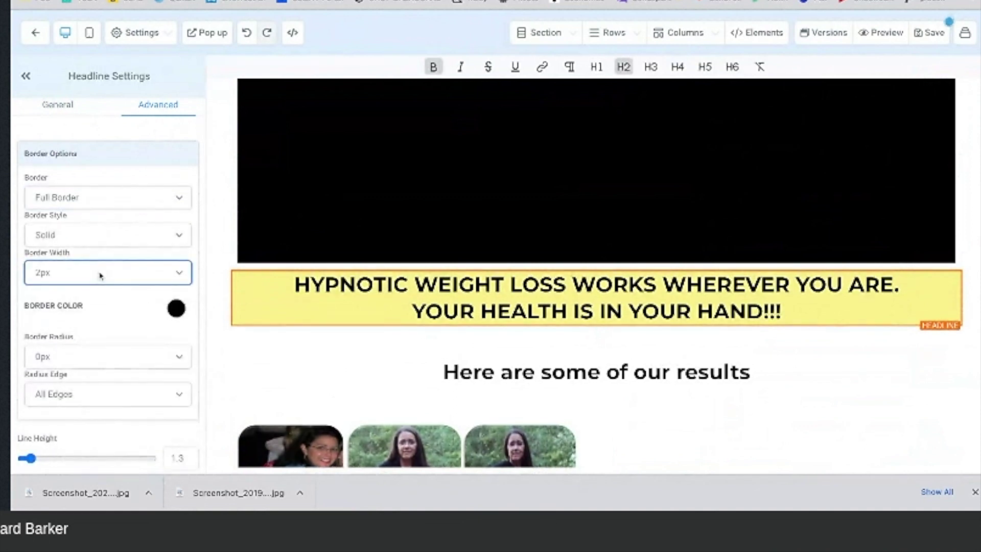
pyautogui.click(92, 290)
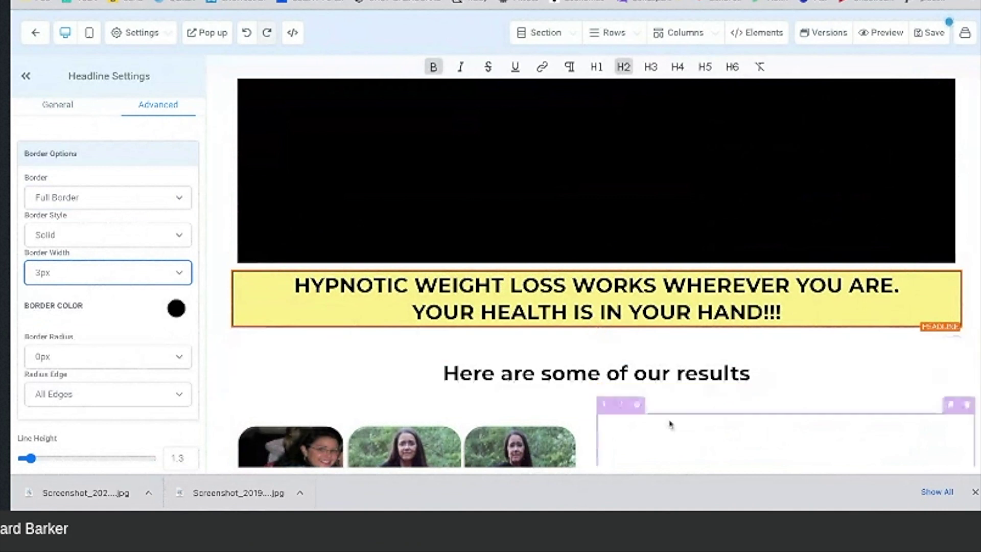
pyautogui.click(699, 430)
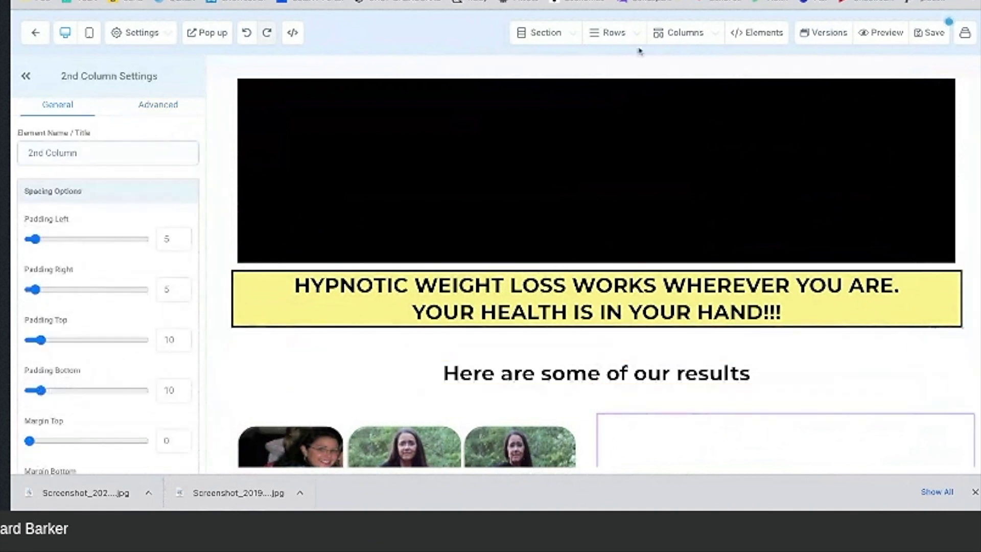
pyautogui.hotkey('ctrl', 'Tab')
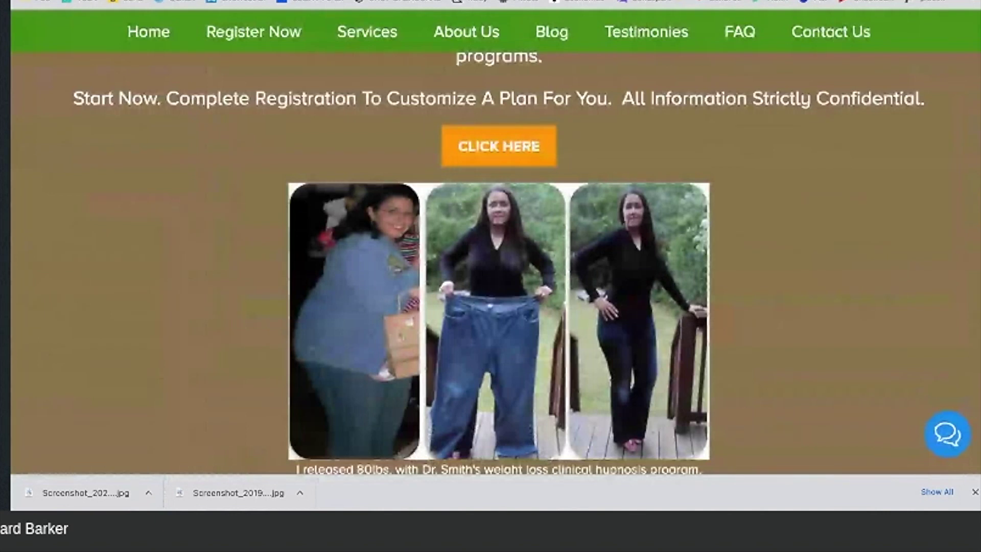
# Step: Select the three Call Now paragraphs above the orange button, then switch back to the builder
pyautogui.scroll(4, 602, 65)
pyautogui.scroll(-1, 565, 203)
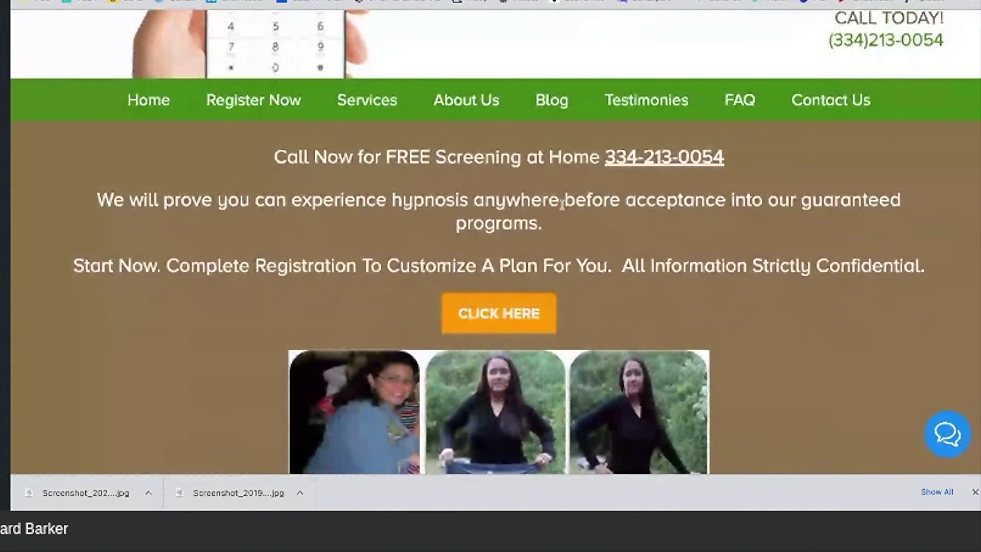
pyautogui.scroll(-1, 561, 204)
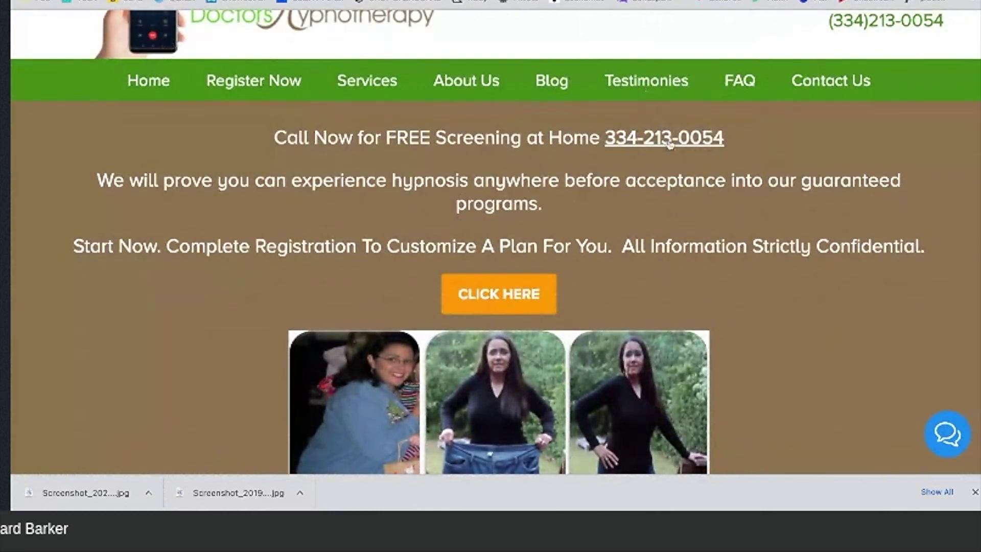
pyautogui.moveTo(926, 254); pyautogui.dragTo(273, 137)
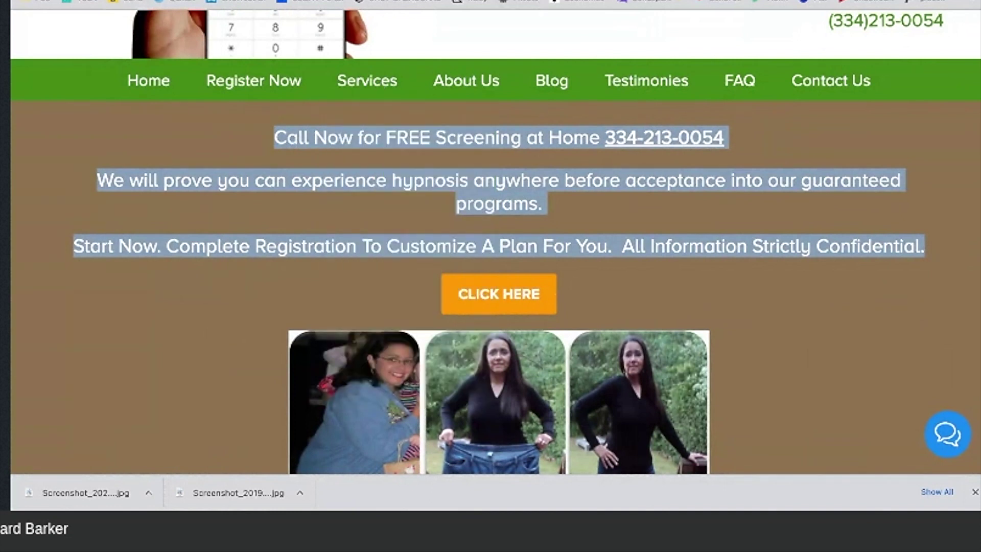
pyautogui.click(245, 1)
pyautogui.scroll(-5, 558, 197)
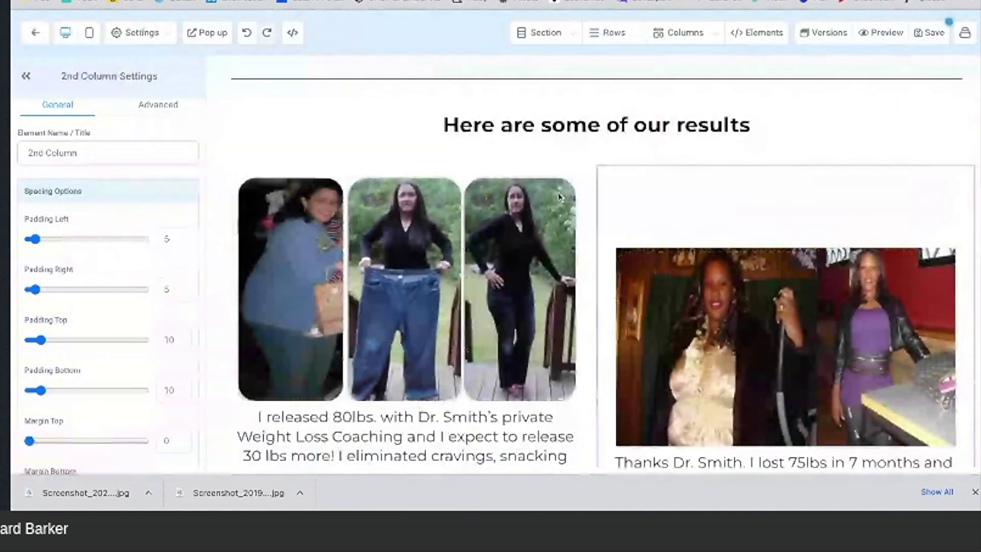
# Step: Add a single-column row below the testimonial images
pyautogui.scroll(-5, 558, 197)
pyautogui.scroll(-5, 558, 197)
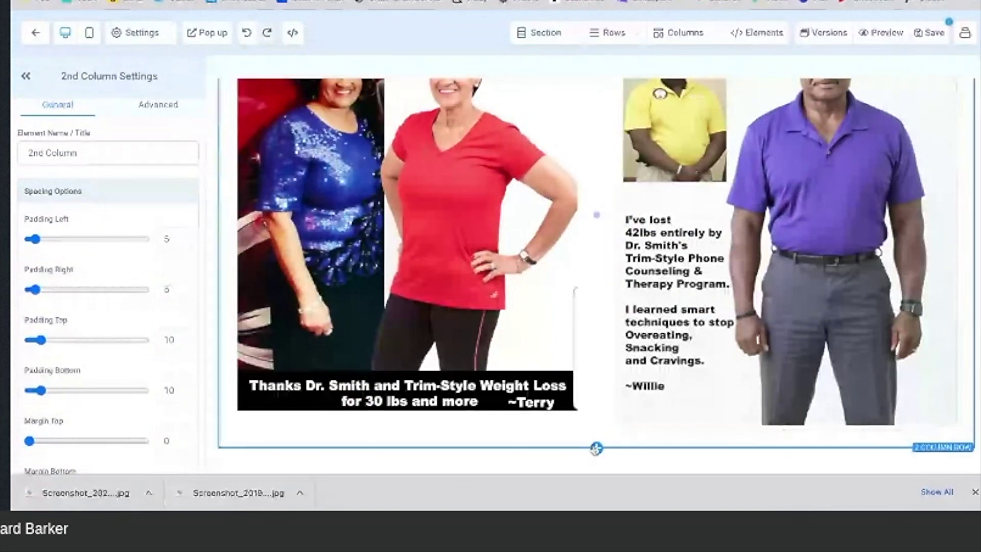
pyautogui.click(596, 448)
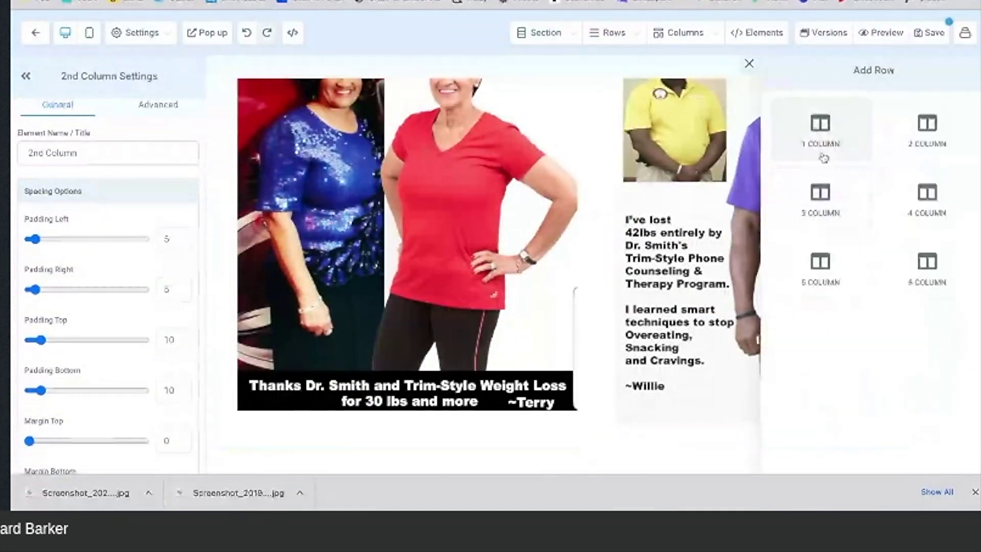
pyautogui.click(822, 151)
pyautogui.scroll(-2, 673, 356)
# Step: Insert a Divider element from Blocks into the new row
pyautogui.click(602, 403)
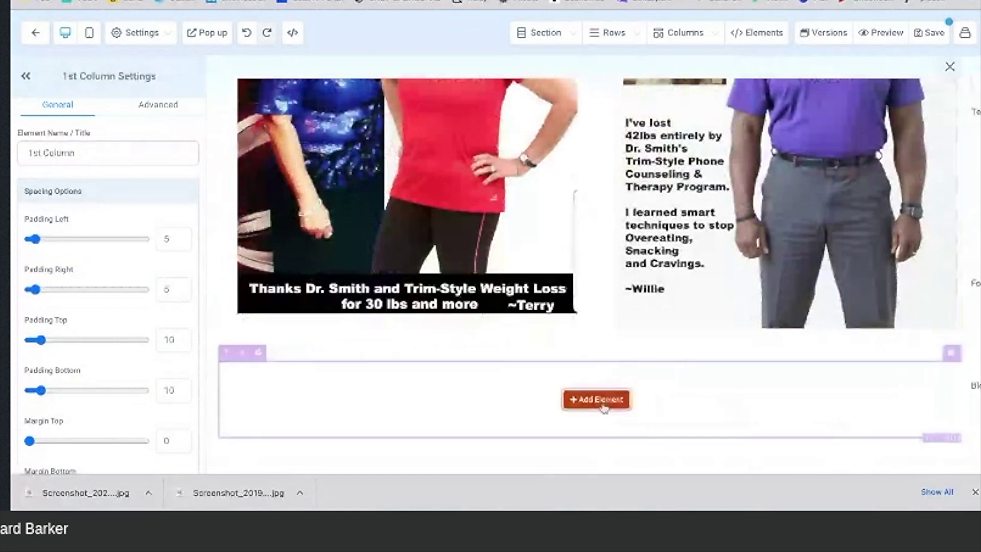
pyautogui.scroll(-5, 846, 338)
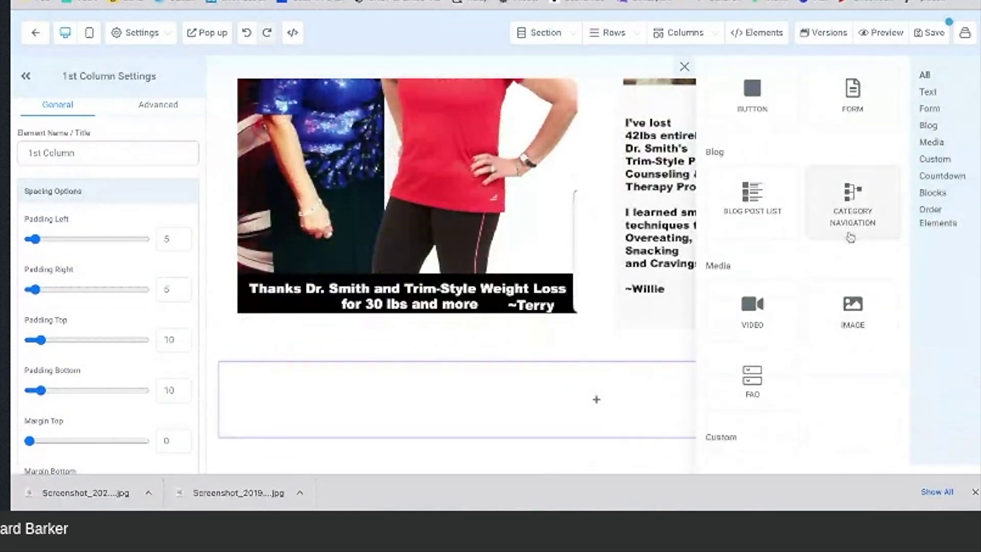
pyautogui.scroll(2, 850, 237)
pyautogui.scroll(3, 850, 237)
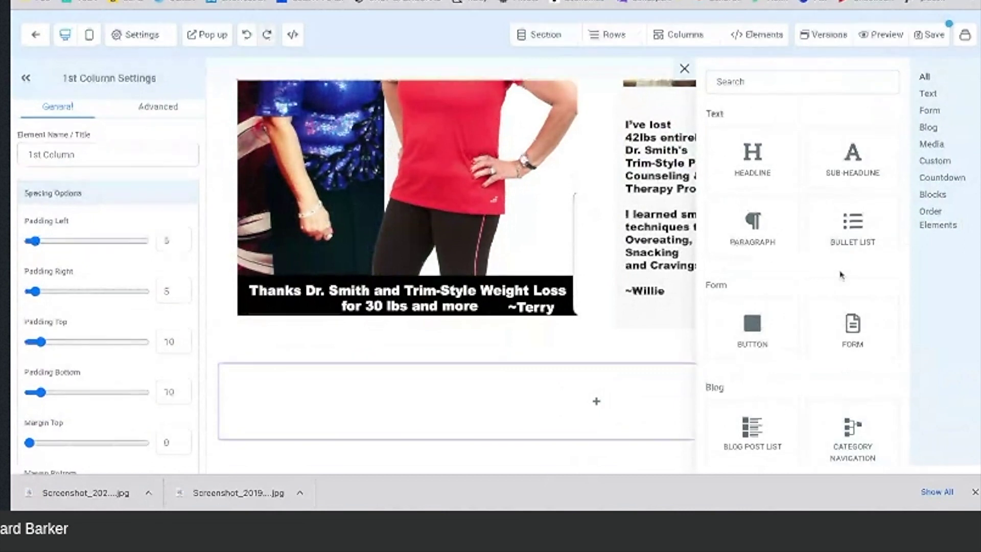
pyautogui.scroll(-1, 840, 275)
pyautogui.scroll(-8, 840, 274)
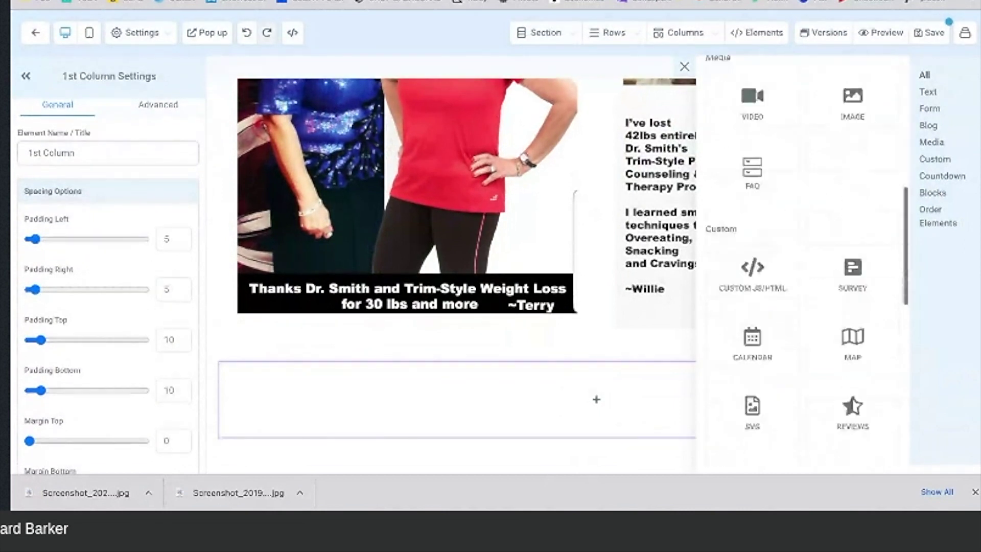
pyautogui.scroll(-4, 802, 255)
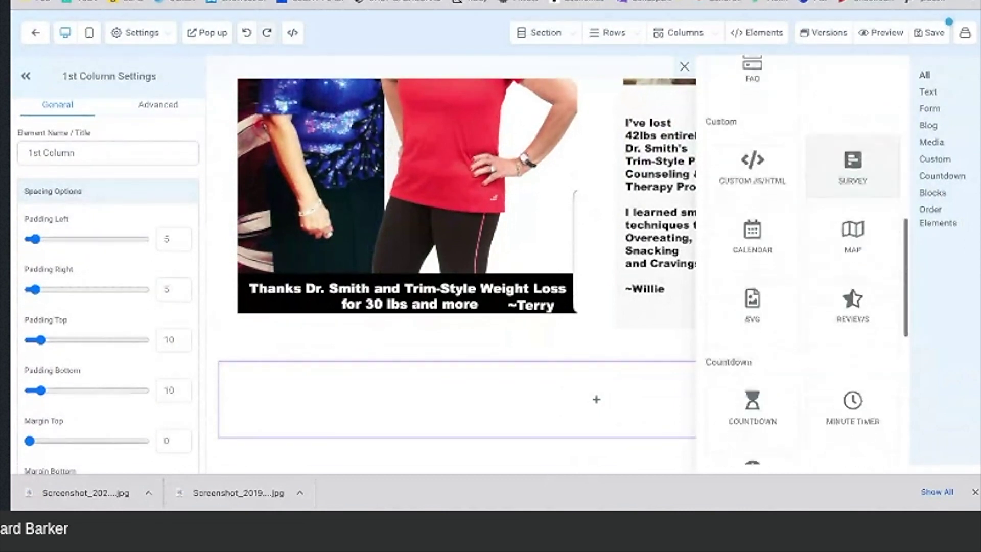
pyautogui.scroll(-4, 834, 259)
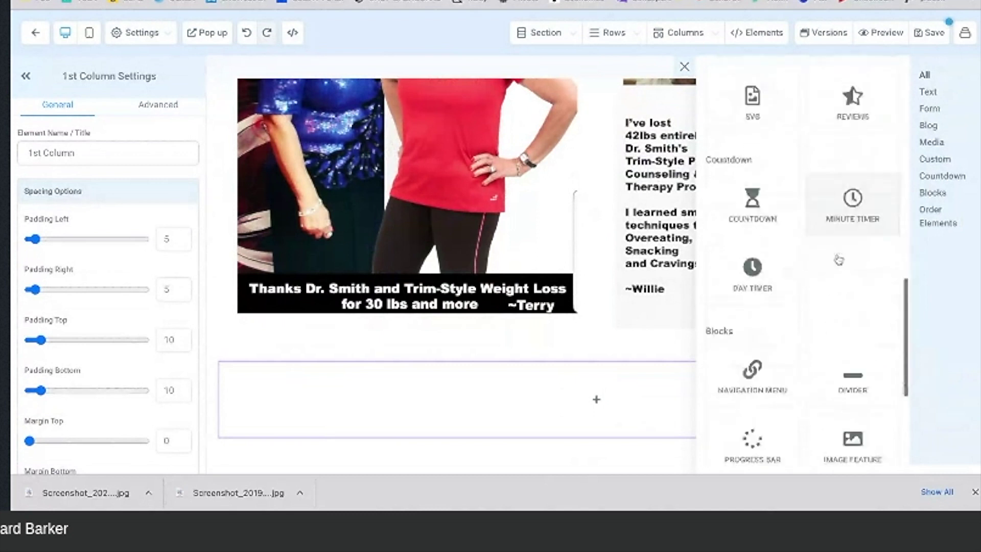
pyautogui.click(856, 341)
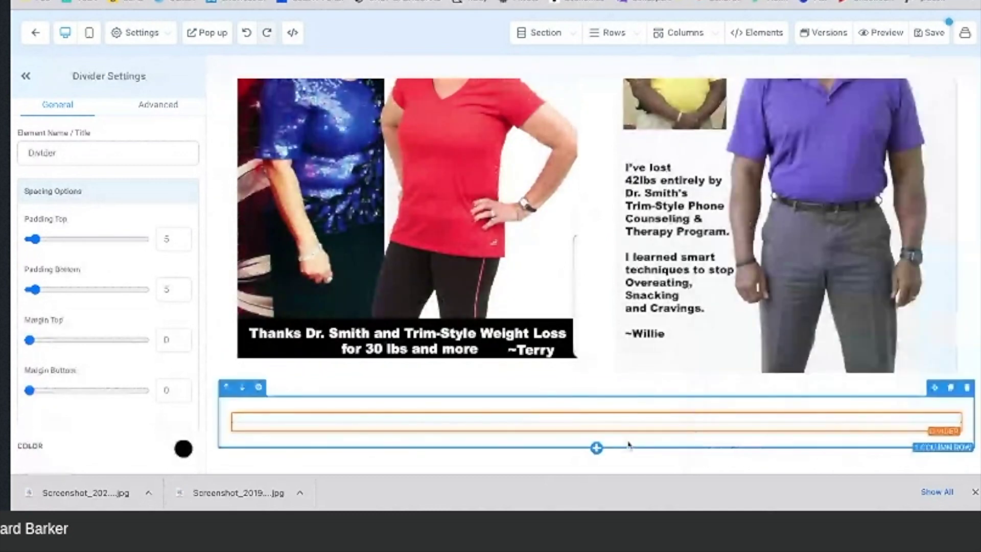
# Step: Set the divider height to 5px
pyautogui.scroll(-1, 76, 269)
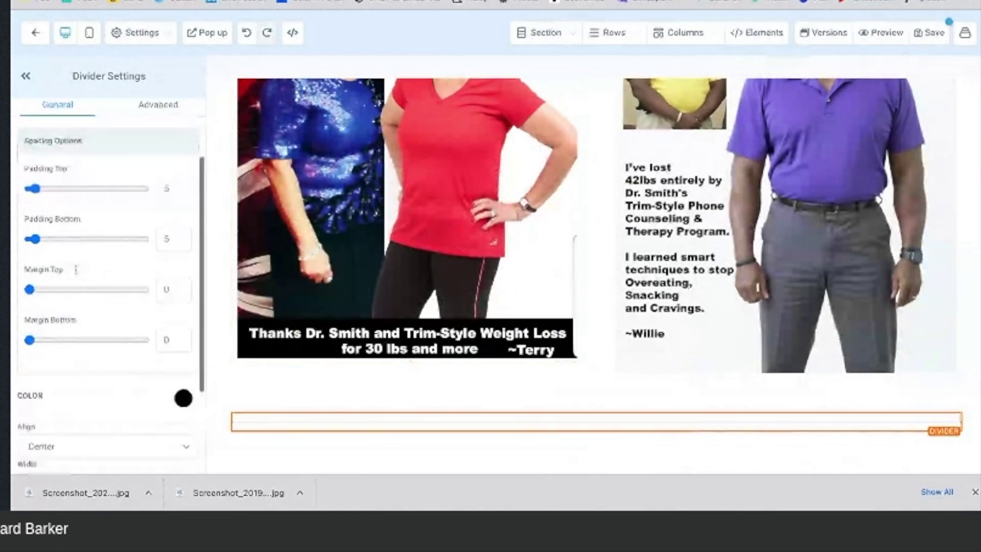
pyautogui.scroll(-2, 76, 269)
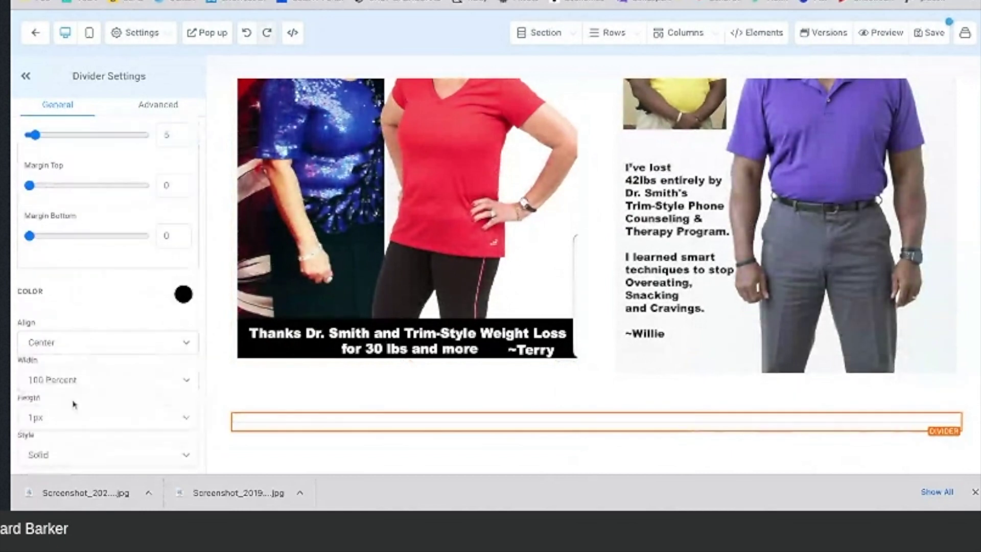
pyautogui.click(71, 418)
pyautogui.click(68, 463)
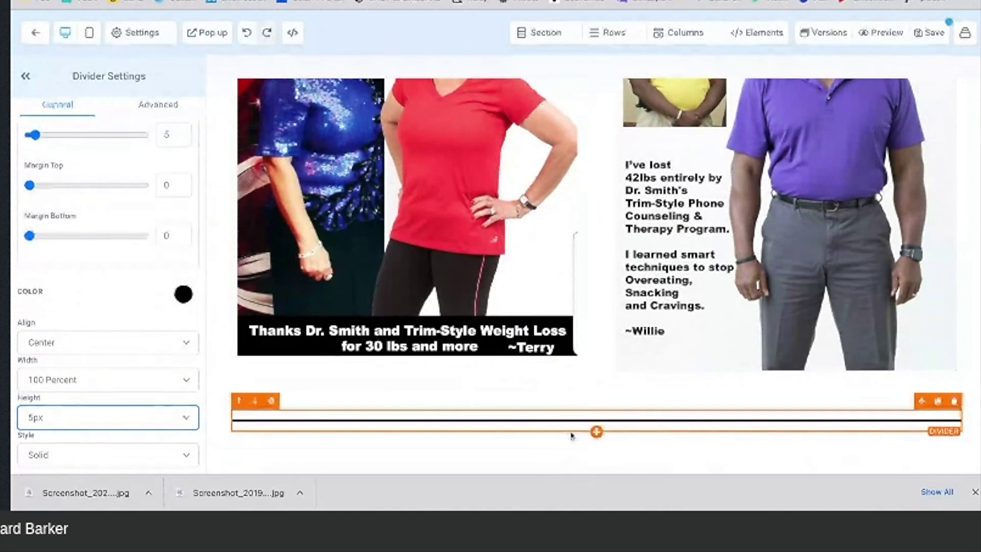
pyautogui.click(596, 449)
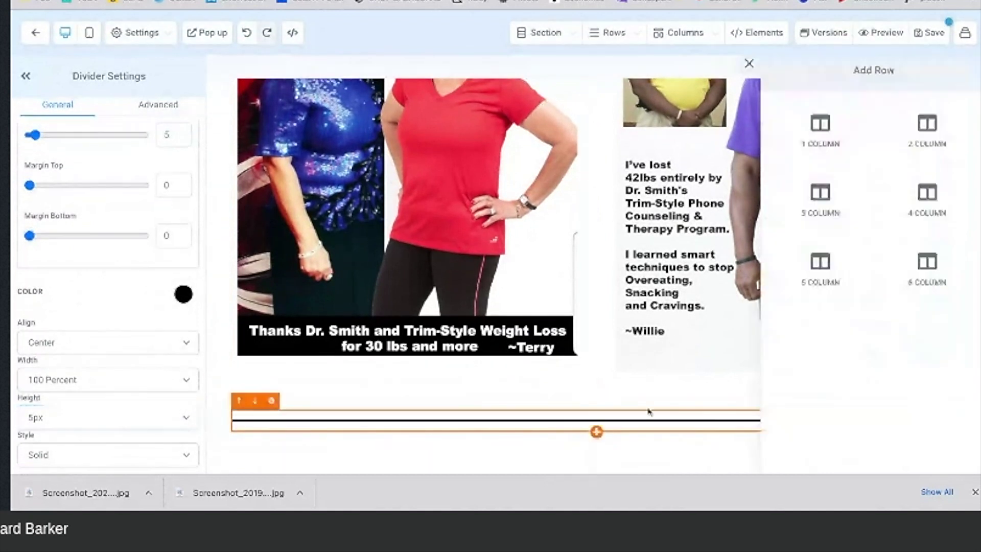
# Step: Add a one-column row with a headline and paste the call-now text over its placeholder
pyautogui.click(828, 144)
pyautogui.scroll(-1, 574, 413)
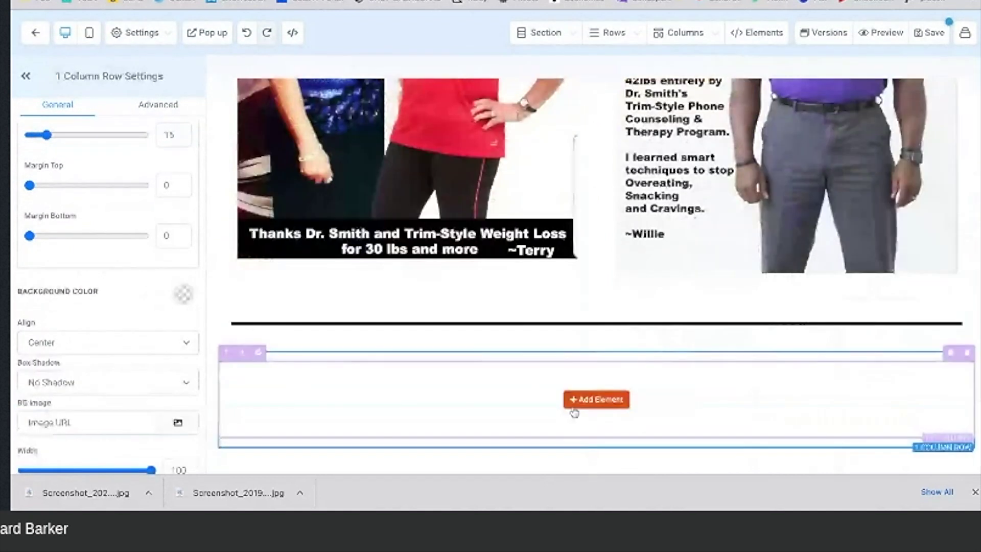
pyautogui.click(574, 408)
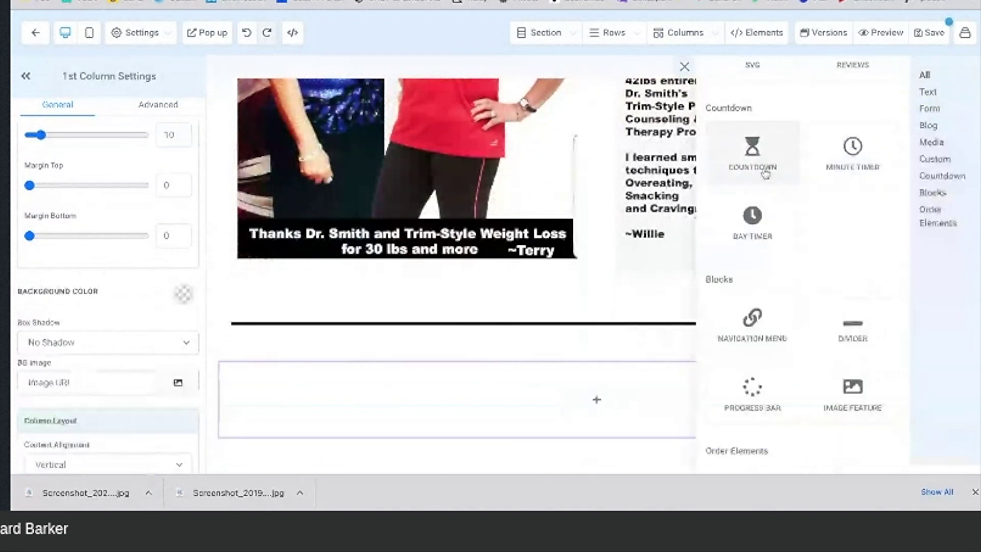
pyautogui.scroll(10, 763, 171)
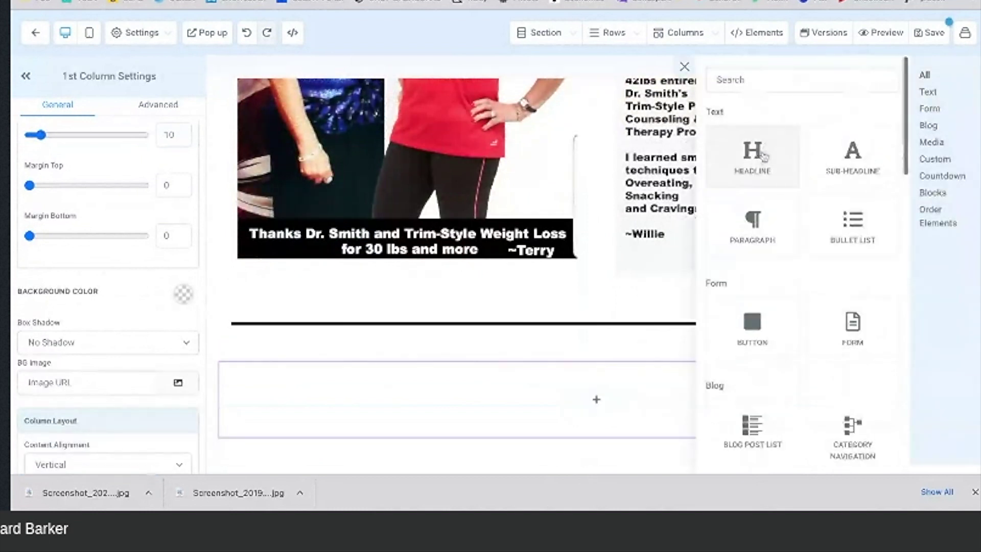
pyautogui.click(762, 163)
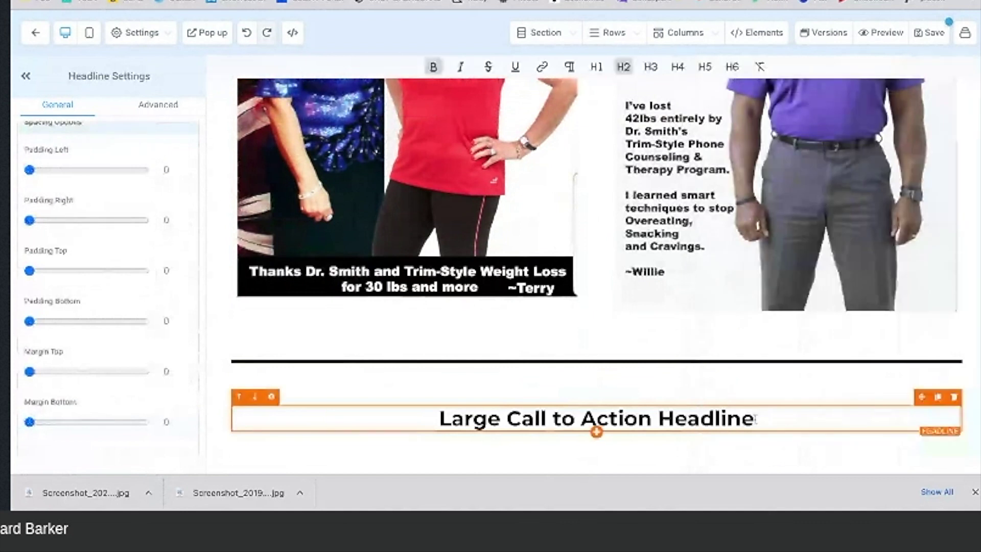
pyautogui.moveTo(754, 419); pyautogui.dragTo(440, 418)
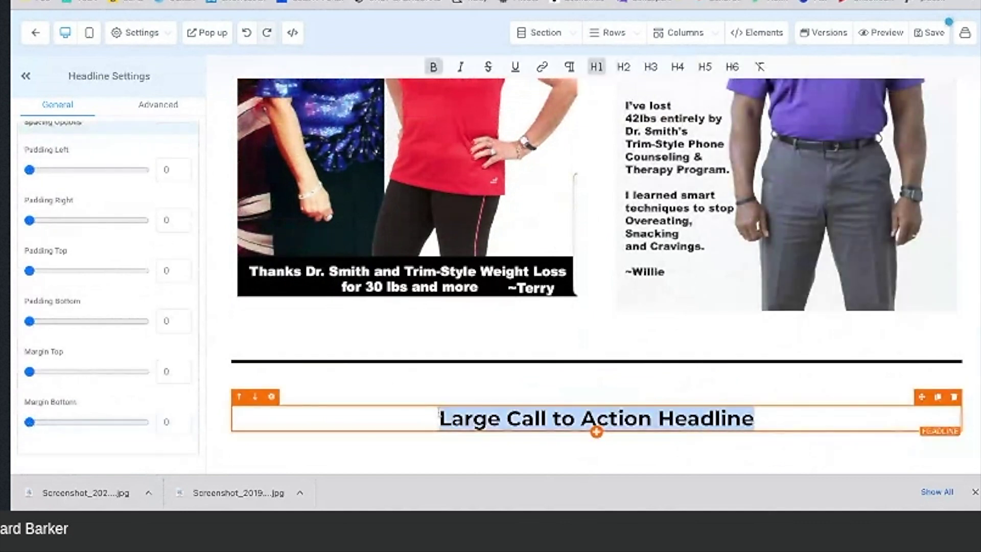
pyautogui.hotkey('ctrl', 'v')
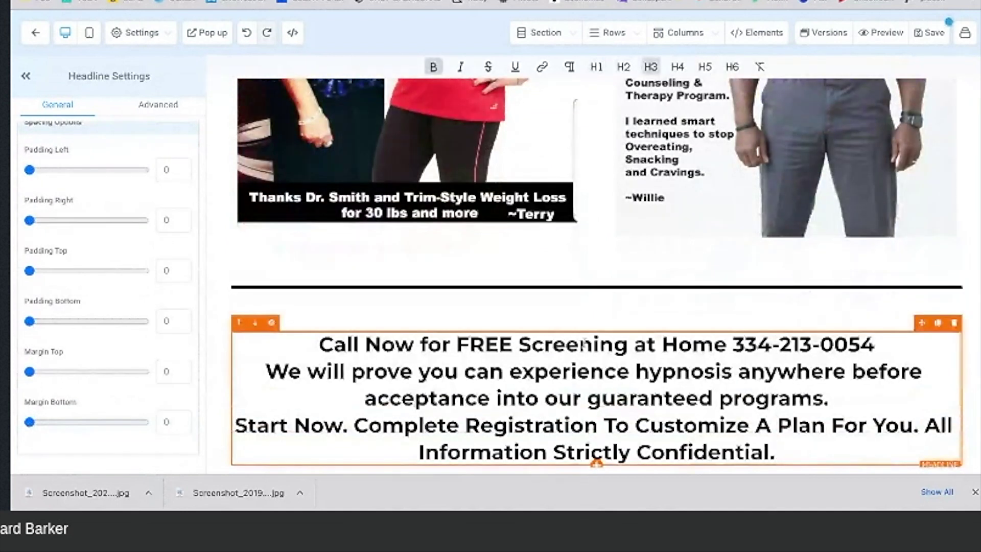
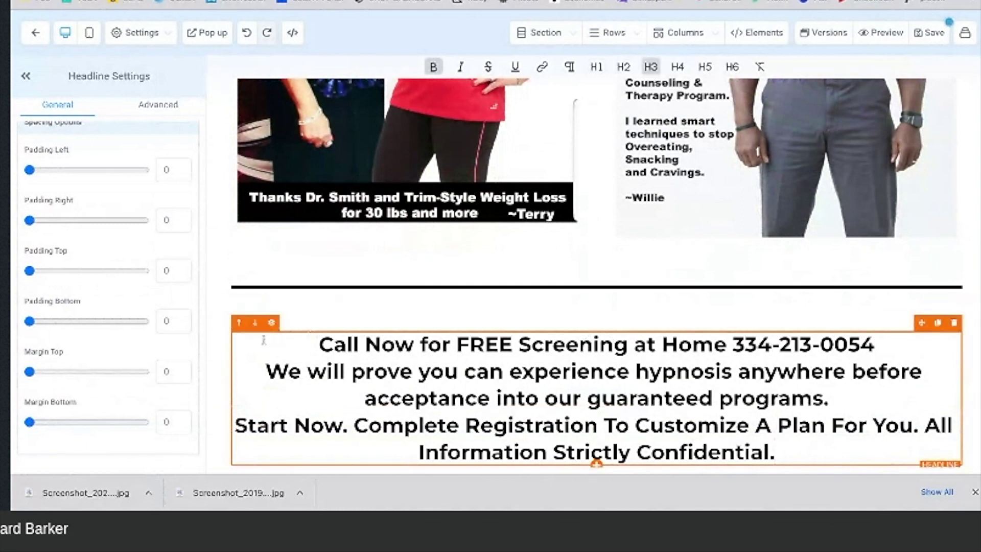
# Step: Give the Call Now for FREE Screening headline a light yellow background swatch
pyautogui.click(232, 345)
pyautogui.scroll(10, 135, 254)
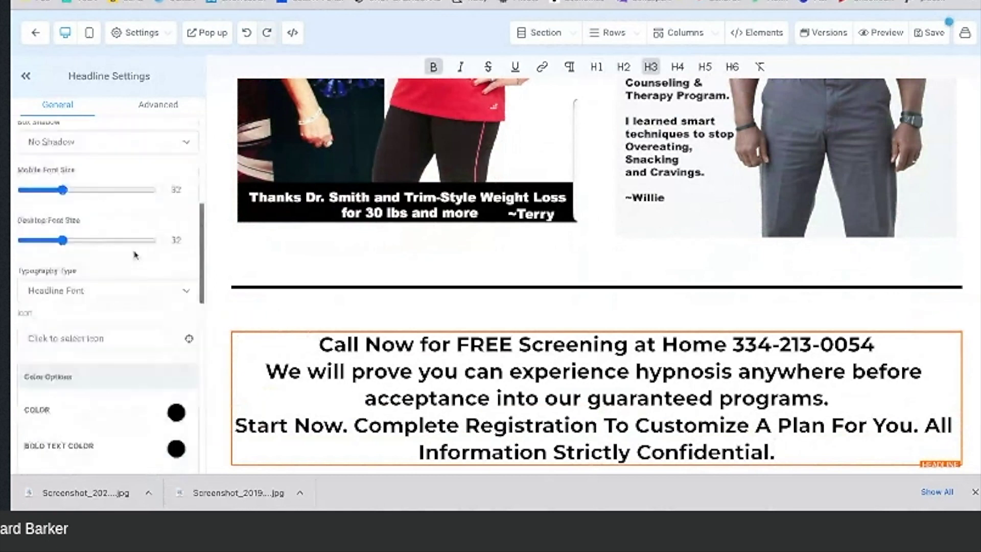
pyautogui.scroll(-10, 135, 255)
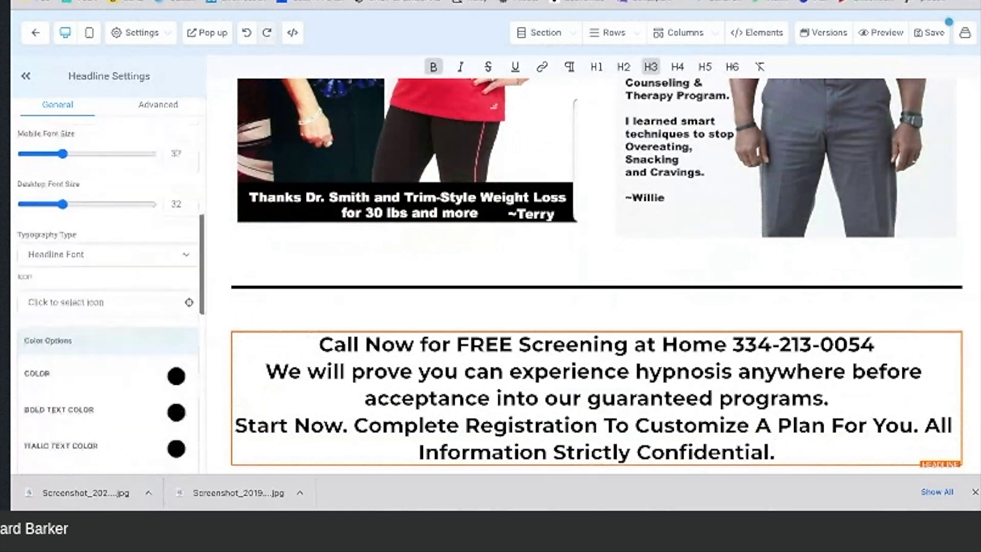
pyautogui.scroll(10, 107, 256)
pyautogui.click(182, 188)
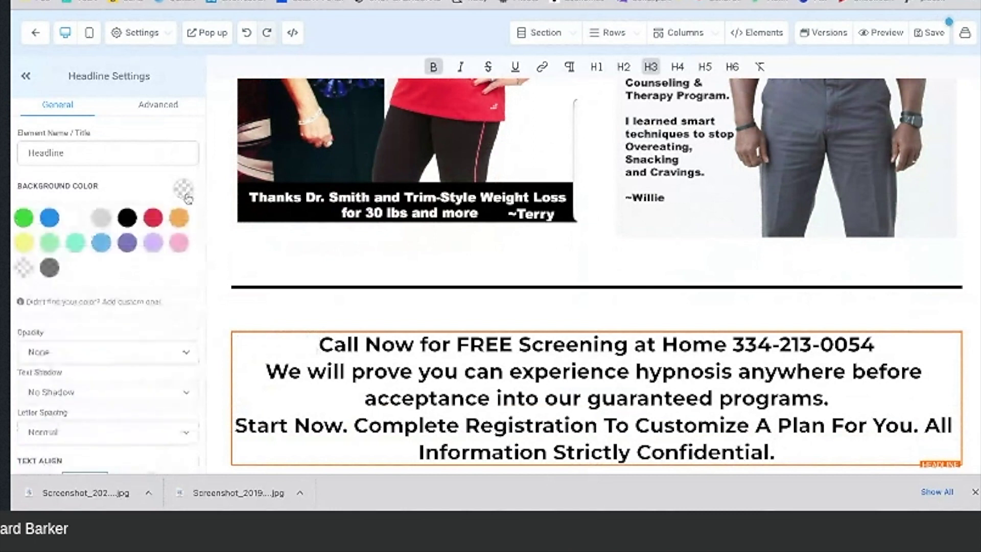
pyautogui.click(24, 243)
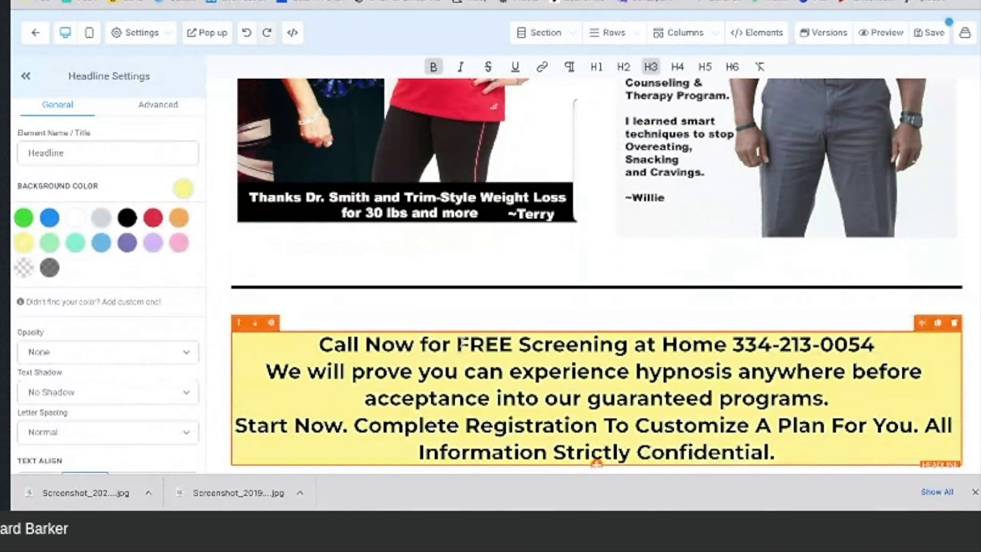
pyautogui.scroll(5, 462, 343)
pyautogui.scroll(5, 462, 341)
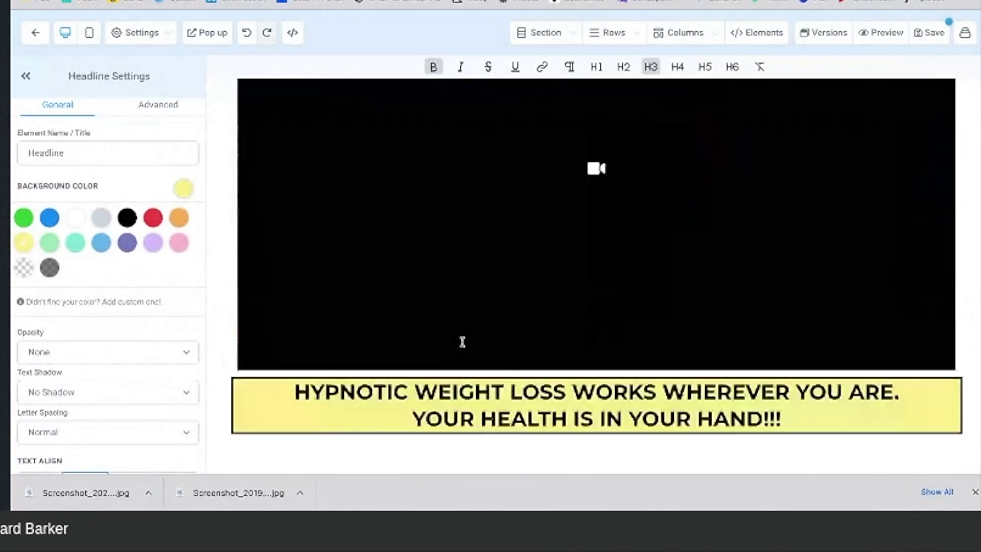
# Step: Insert a Divider from Blocks beneath the Here are some of our results heading
pyautogui.scroll(-3, 462, 342)
pyautogui.scroll(-1, 466, 278)
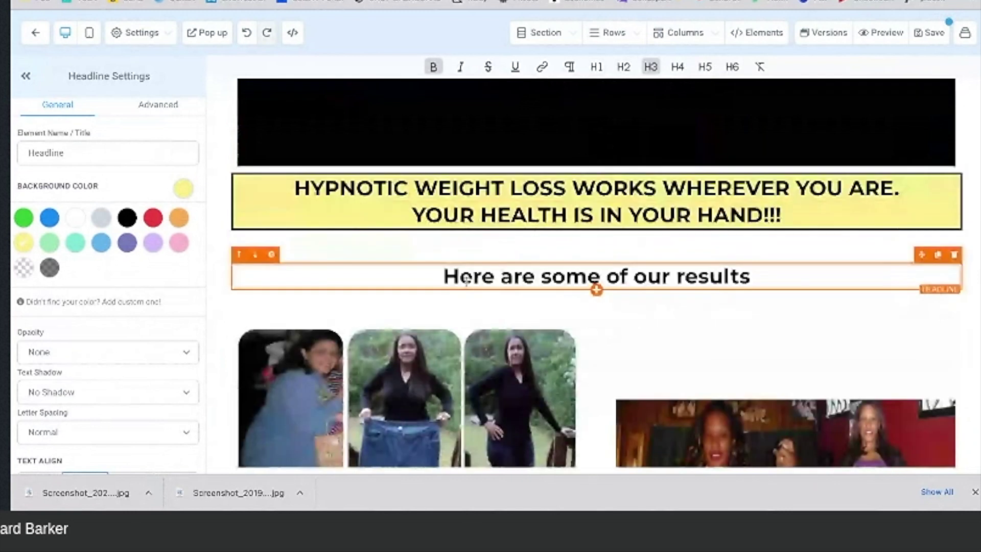
pyautogui.click(596, 290)
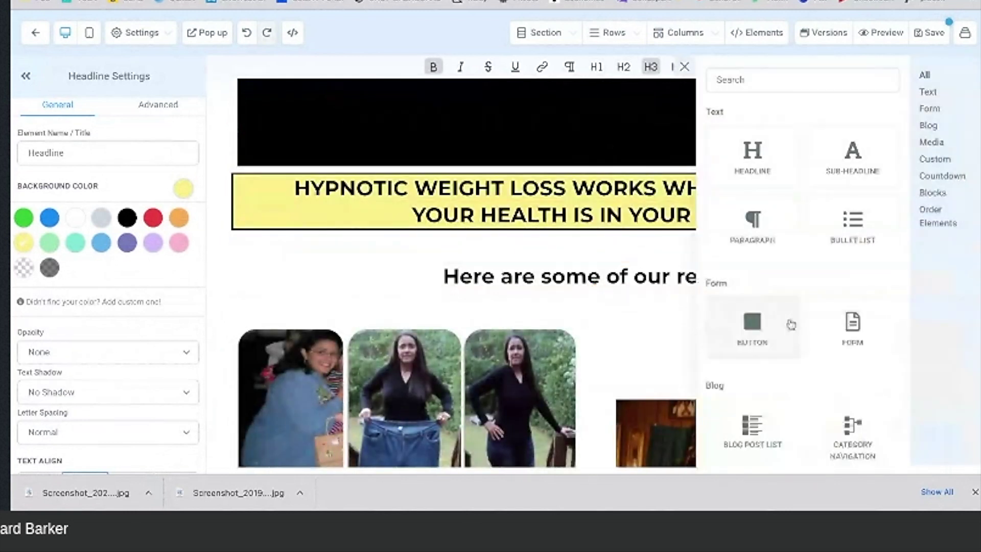
pyautogui.scroll(-7, 791, 325)
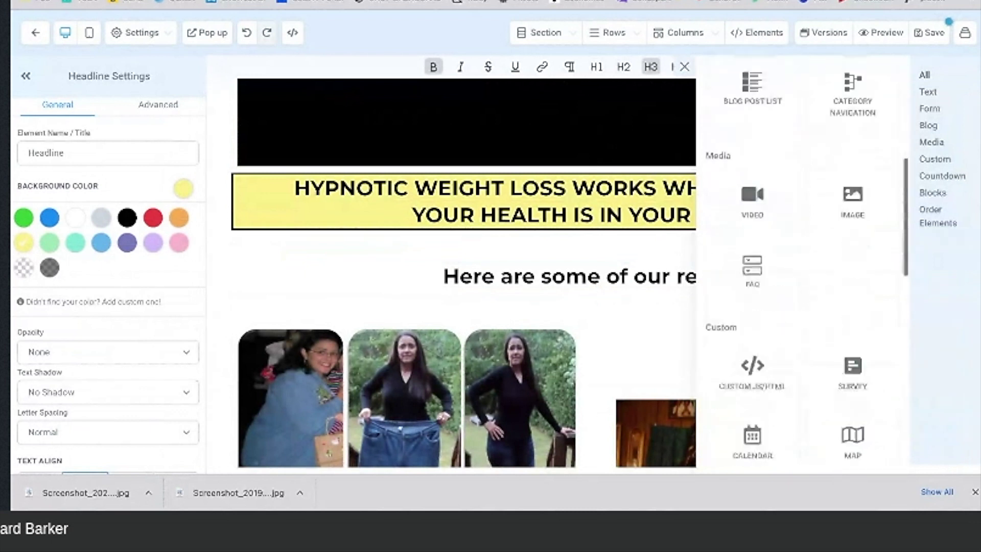
pyautogui.scroll(-4, 781, 327)
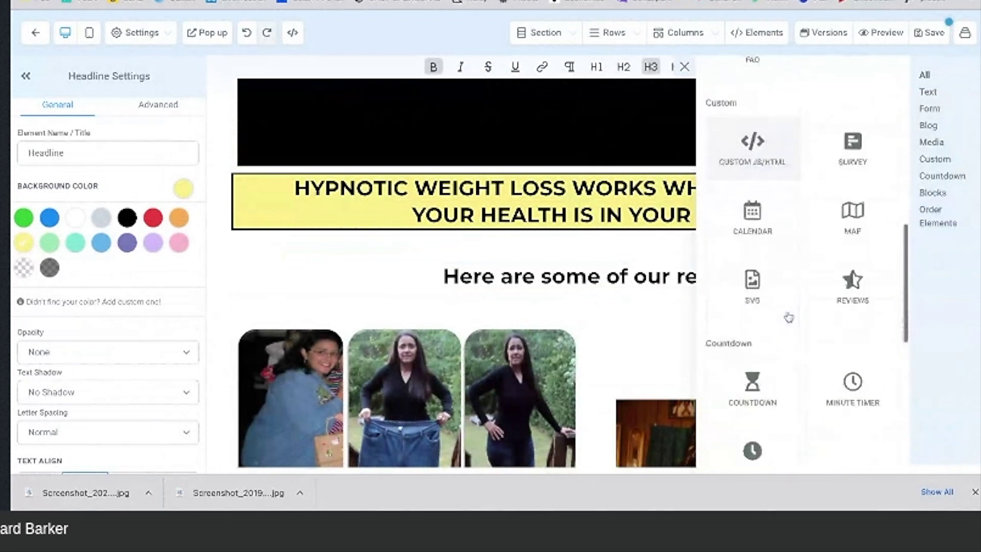
pyautogui.scroll(-2, 787, 332)
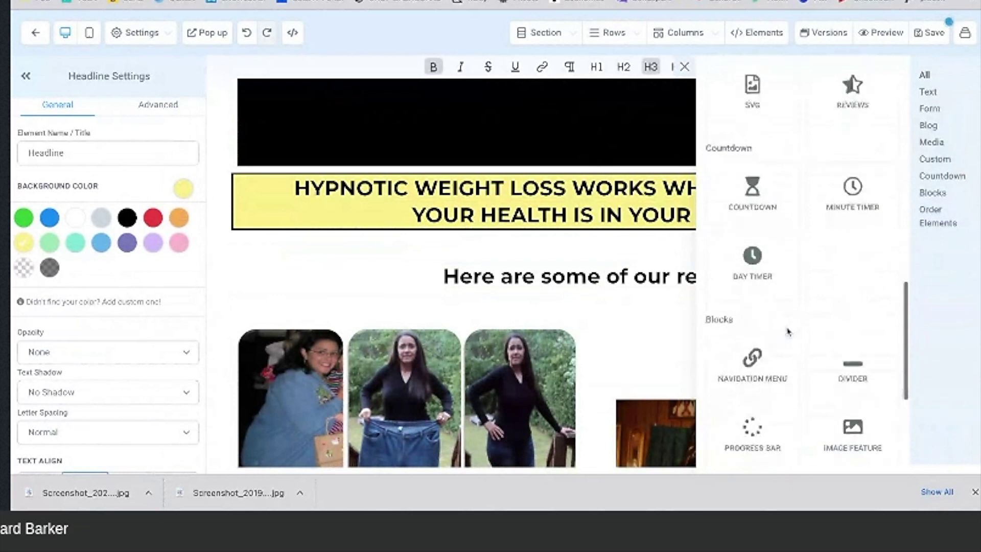
pyautogui.click(836, 374)
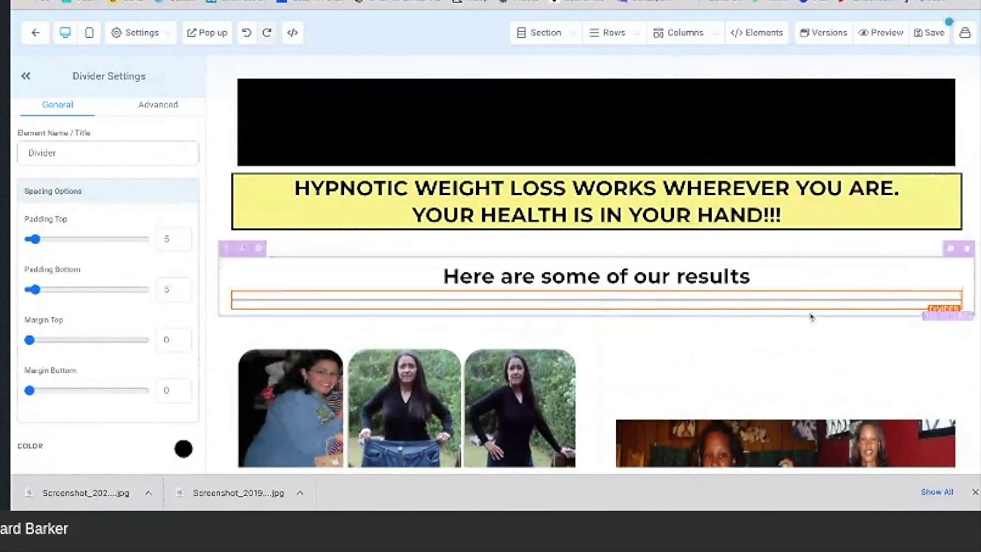
# Step: Duplicate the divider and move the copy above the results heading
pyautogui.click(937, 284)
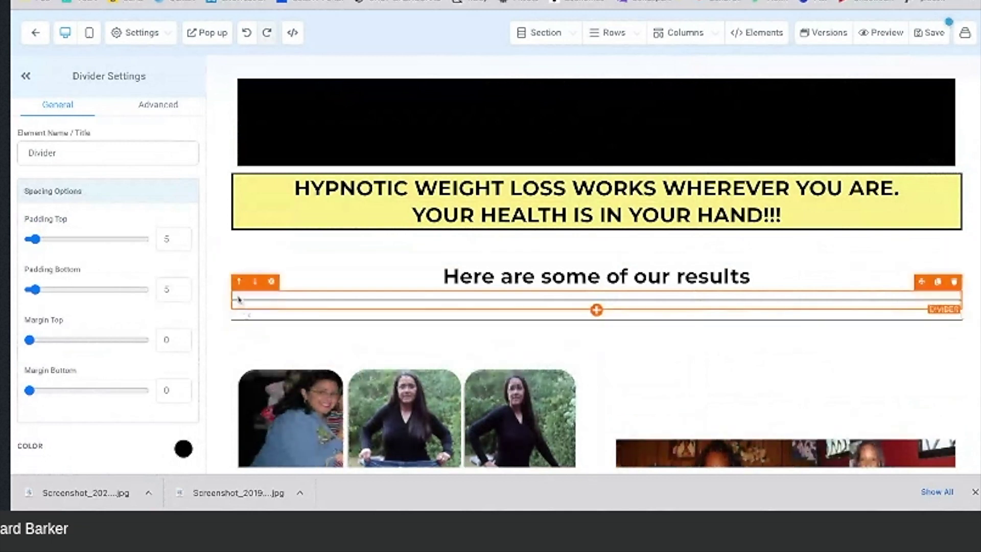
pyautogui.click(239, 281)
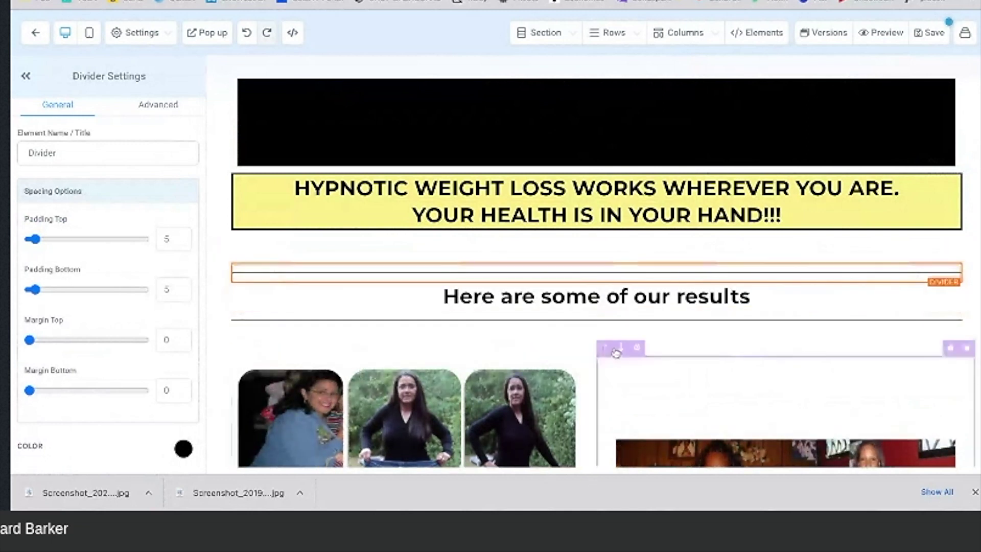
pyautogui.click(652, 257)
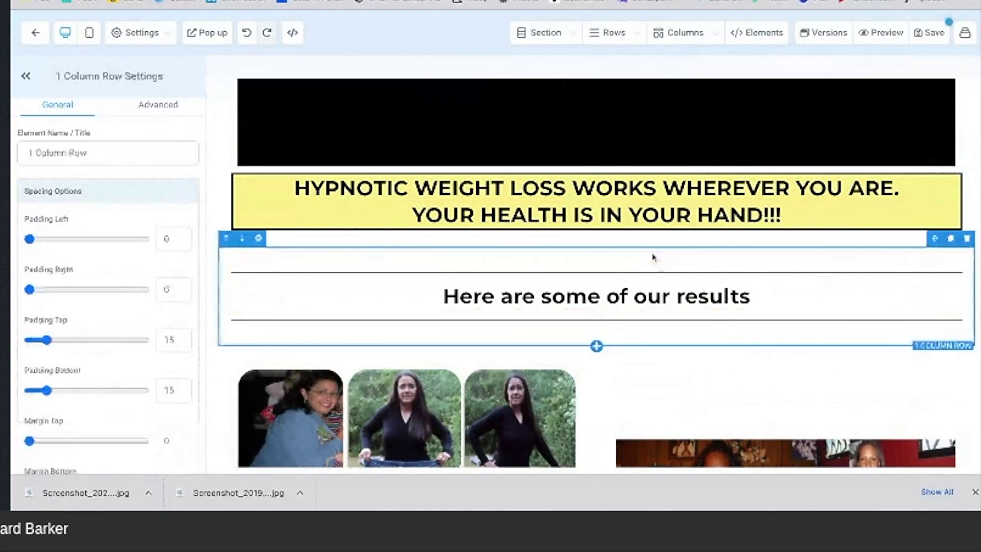
pyautogui.scroll(-5, 643, 143)
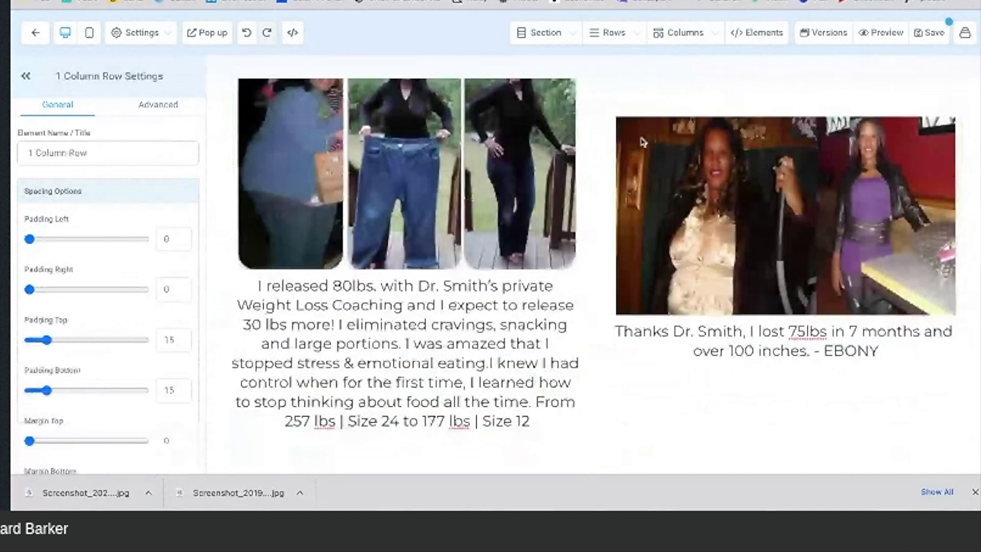
pyautogui.scroll(-4, 643, 143)
pyautogui.scroll(-5, 643, 142)
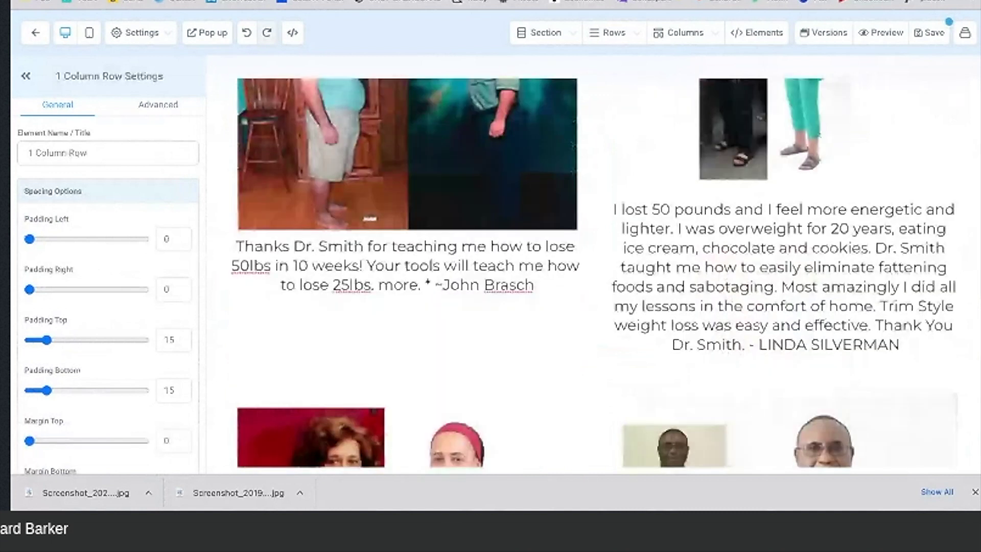
pyautogui.scroll(-5, 643, 142)
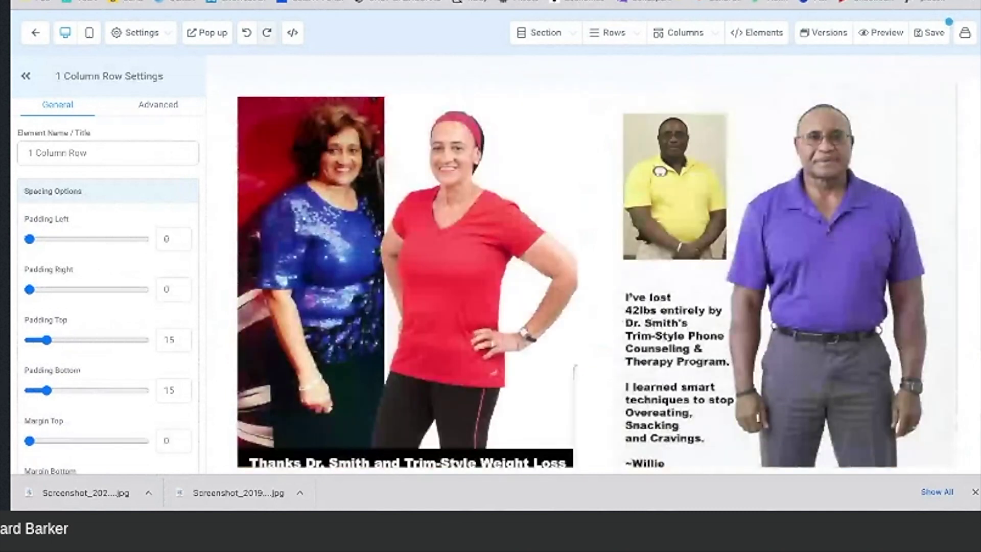
pyautogui.scroll(-5, 643, 142)
pyautogui.scroll(10, 643, 142)
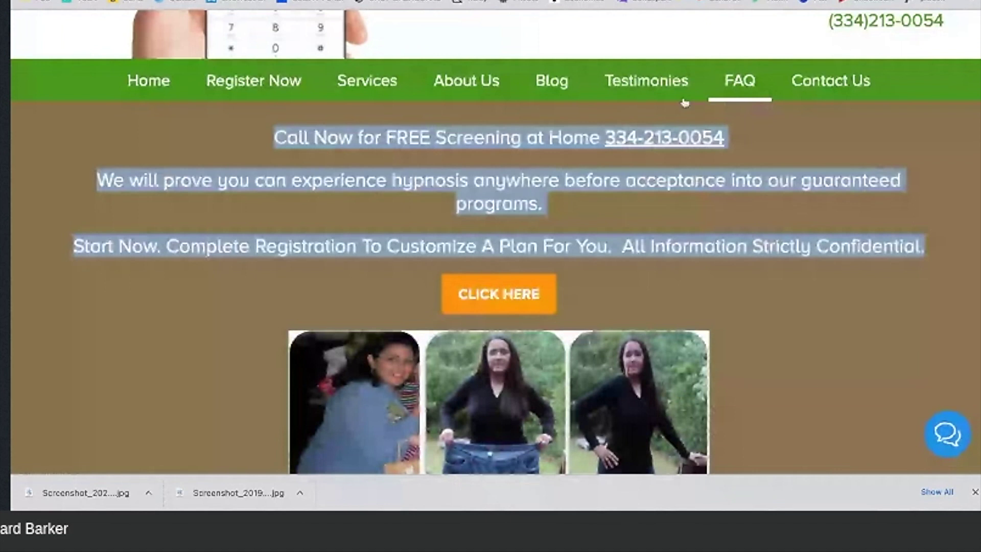
pyautogui.scroll(-1, 617, 207)
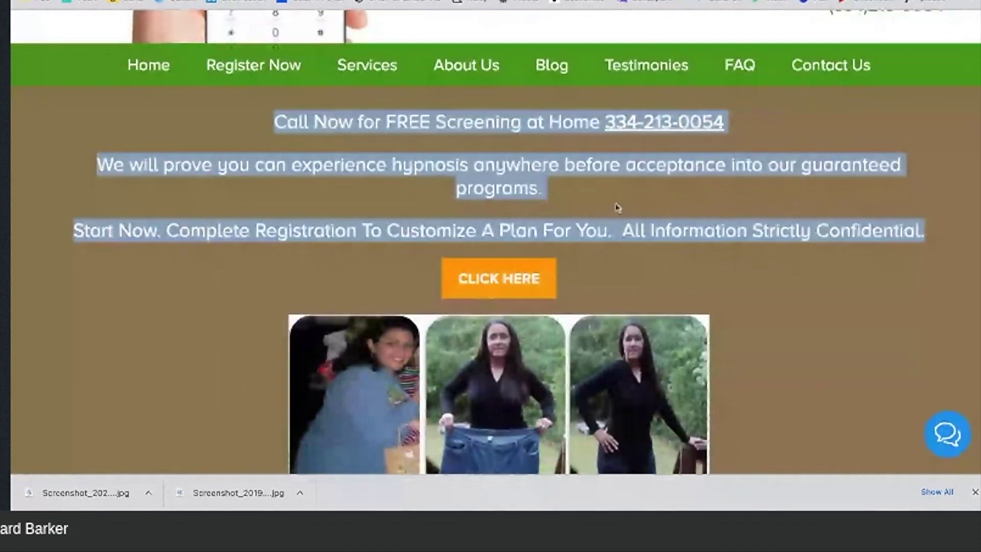
# Step: Find the Montgomery weight-loss section on the reference page and select its heading and opening paragraph
pyautogui.scroll(-6, 617, 208)
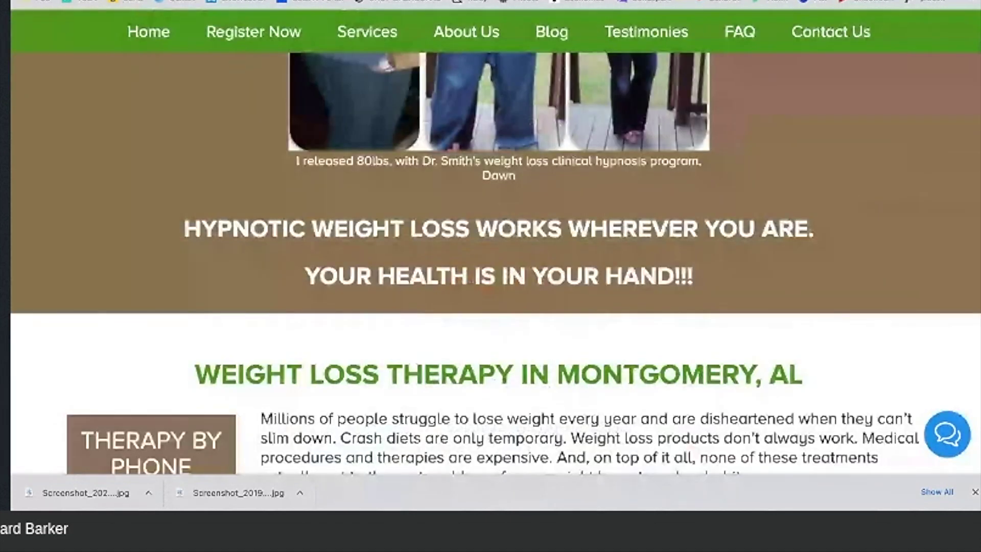
pyautogui.scroll(-3, 636, 251)
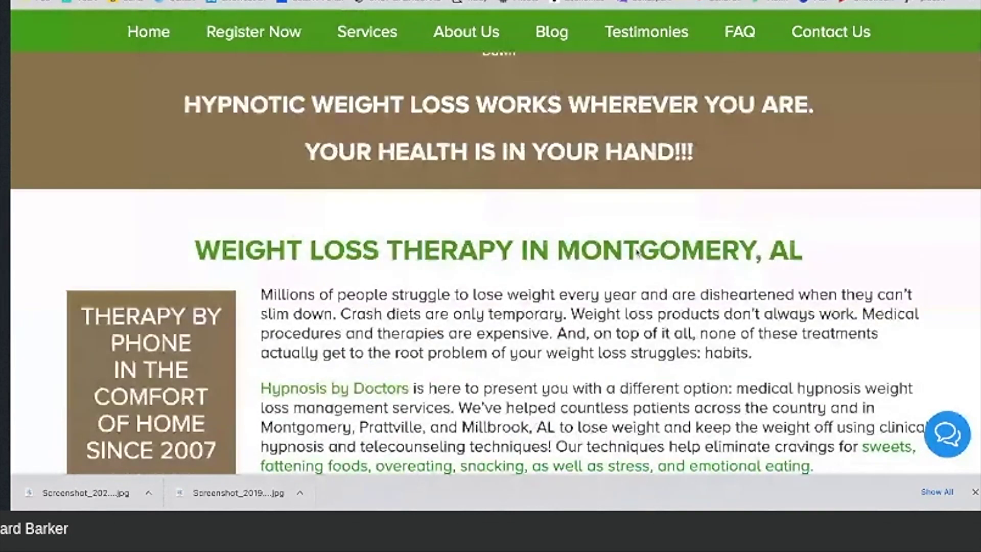
pyautogui.scroll(-3, 636, 251)
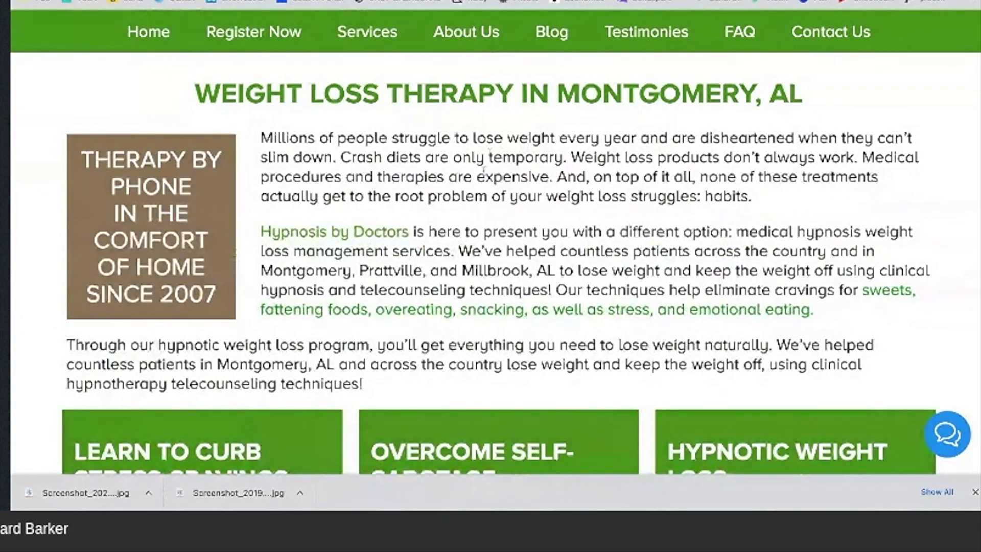
pyautogui.scroll(-12, 483, 170)
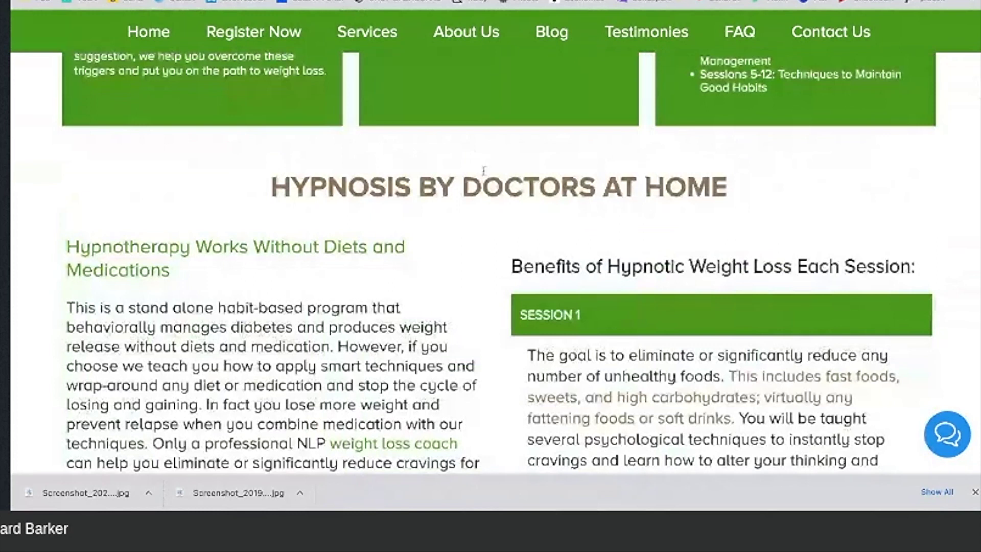
pyautogui.scroll(-1, 484, 170)
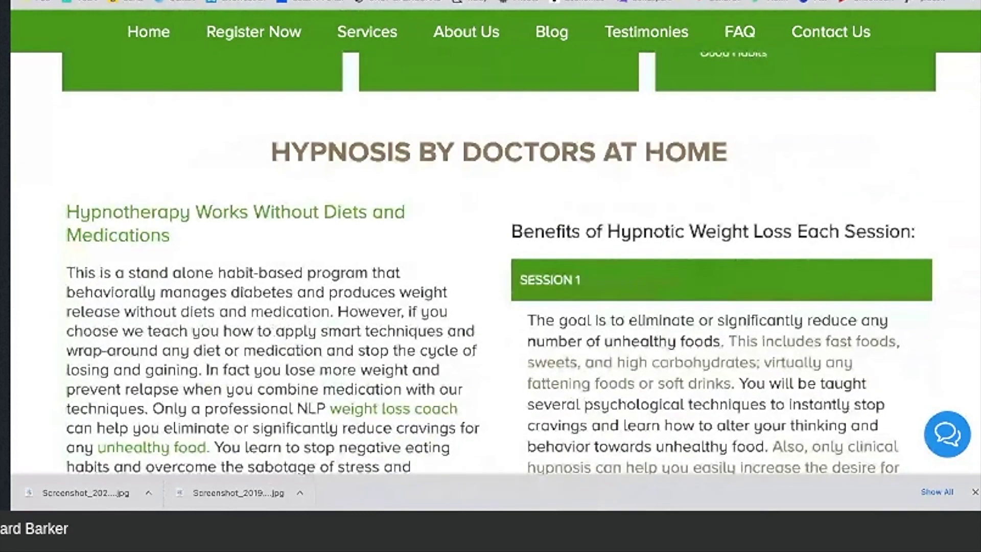
pyautogui.scroll(15, 484, 170)
pyautogui.scroll(1, 194, 188)
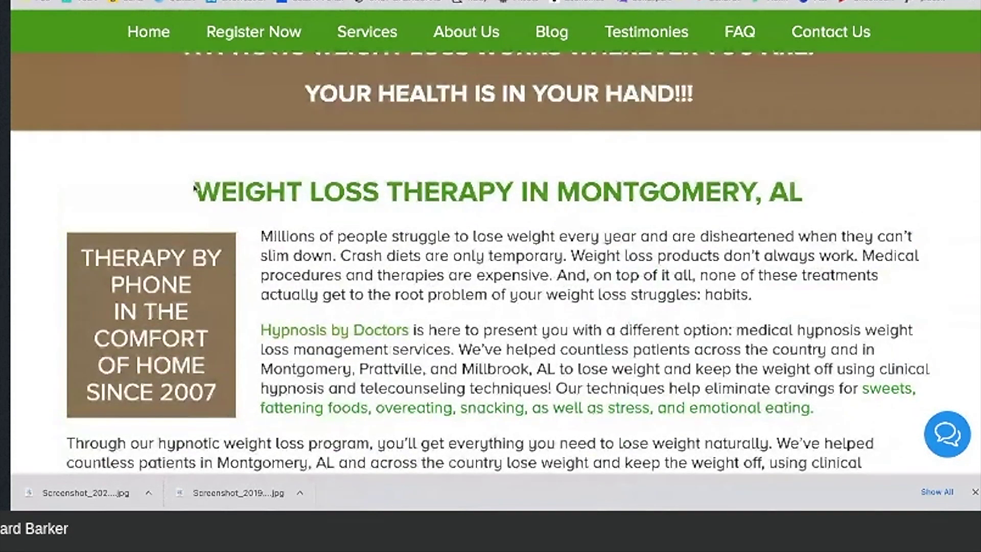
pyautogui.moveTo(196, 190); pyautogui.dragTo(496, 317)
pyautogui.click(495, 317)
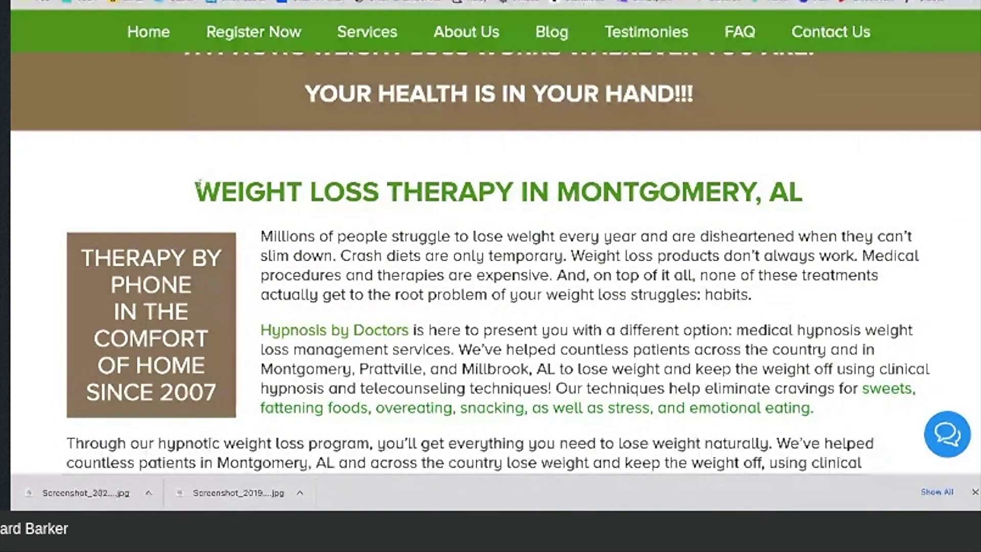
pyautogui.moveTo(203, 183); pyautogui.dragTo(422, 369)
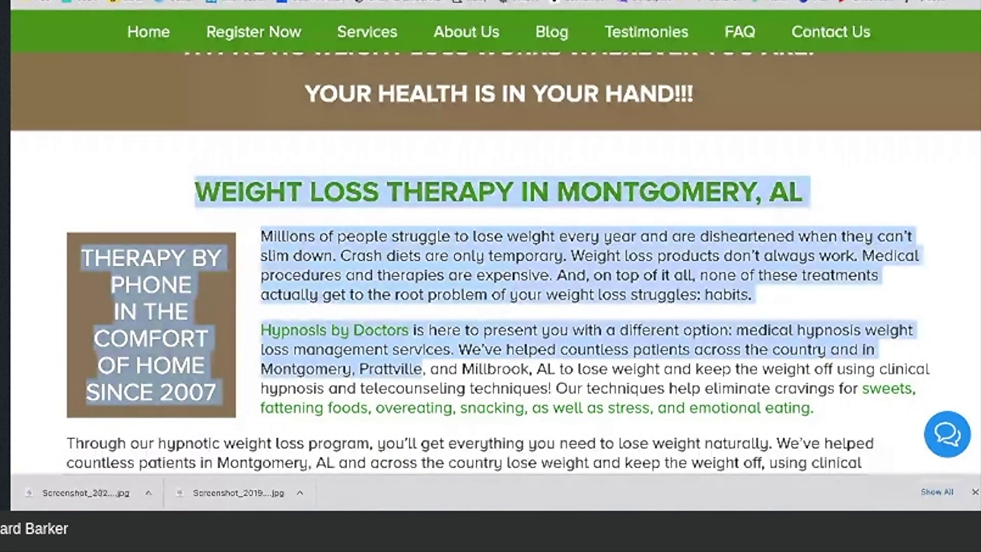
# Step: Copy the three weight-loss intro paragraphs and return to the funnel page editor
pyautogui.scroll(-3, 491, 266)
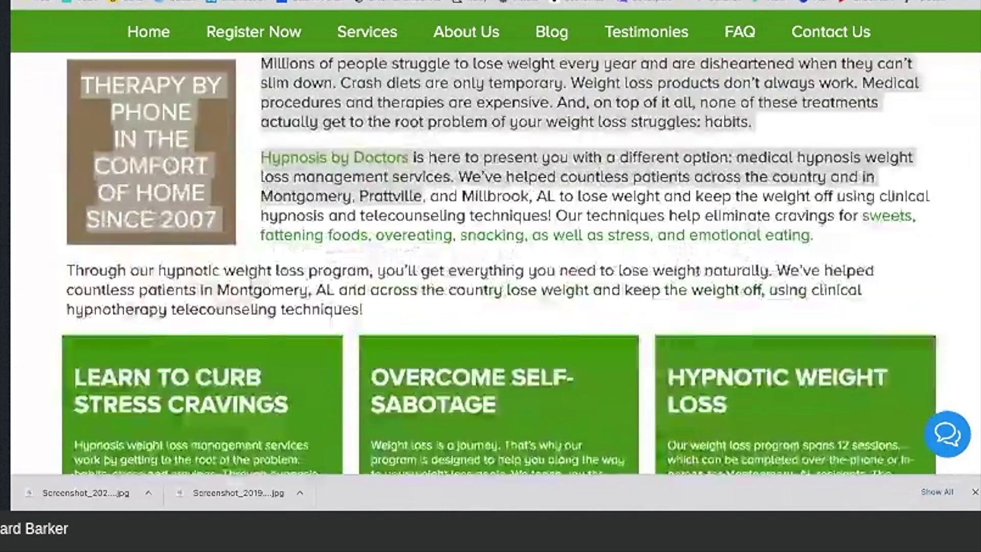
pyautogui.scroll(-1, 368, 365)
pyautogui.scroll(2, 368, 365)
pyautogui.click(368, 365)
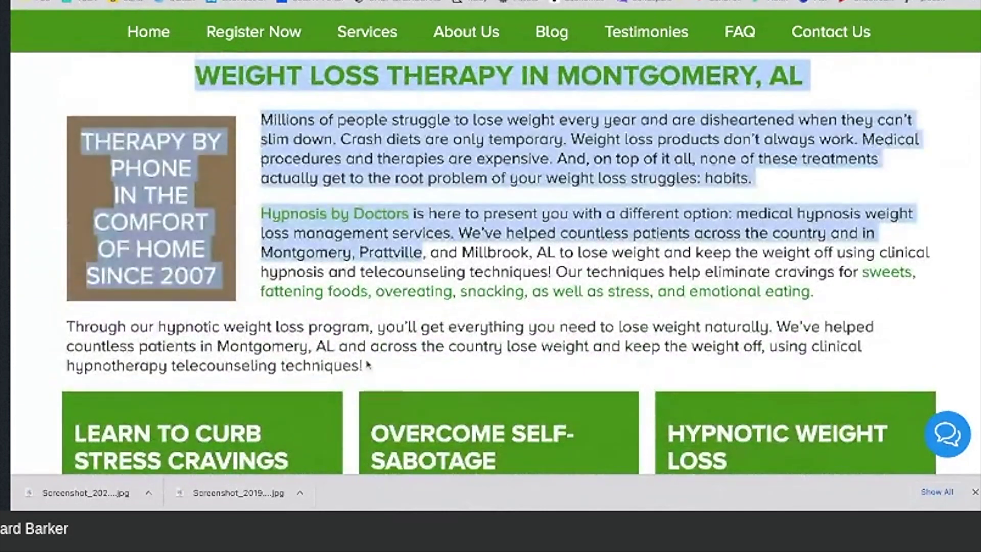
pyautogui.click(364, 365)
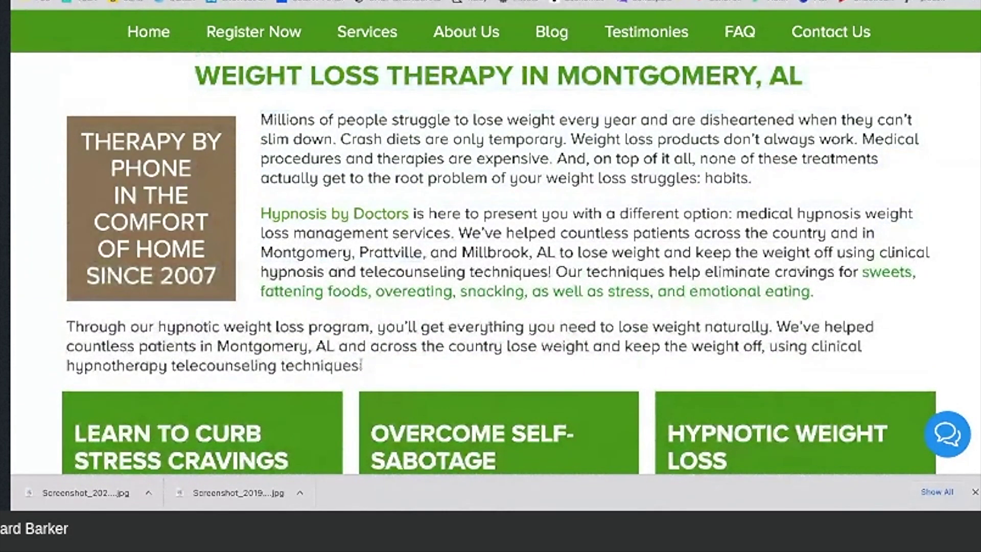
pyautogui.moveTo(361, 365); pyautogui.dragTo(284, 135)
pyautogui.hotkey('ctrl', 'c')
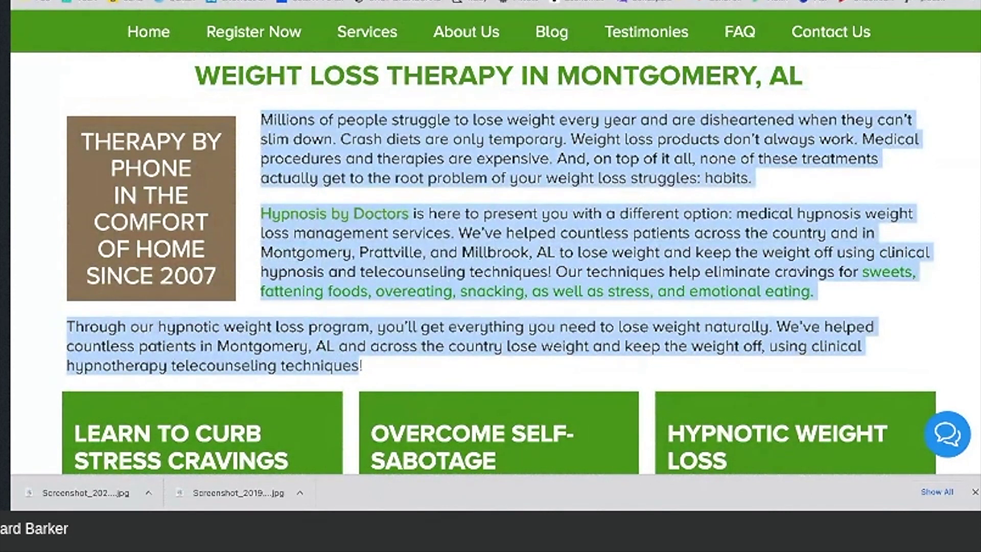
pyautogui.click(511, 1)
pyautogui.scroll(-15, 517, 222)
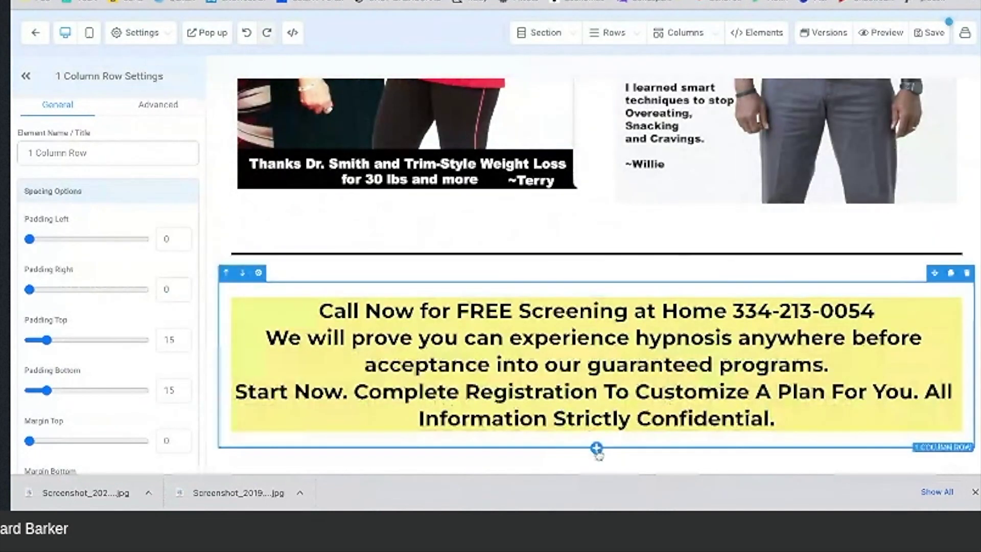
# Step: Add a one-column row below the yellow Call Now box
pyautogui.click(597, 448)
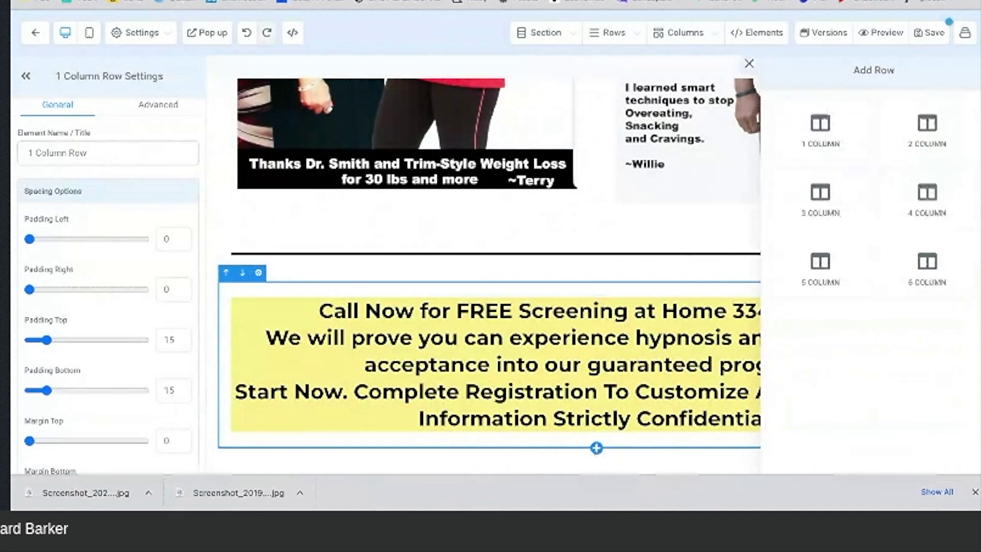
pyautogui.click(822, 132)
pyautogui.scroll(-1, 646, 289)
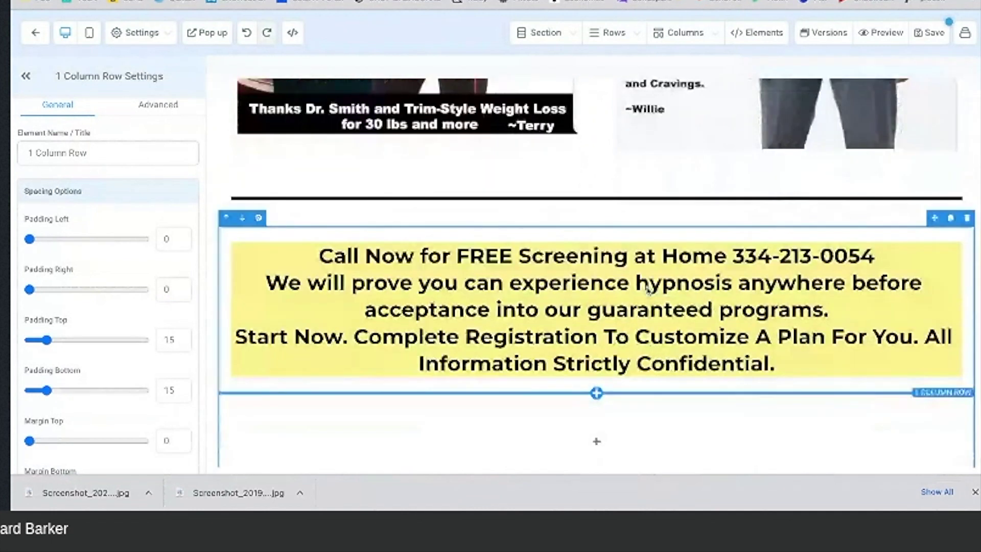
pyautogui.scroll(-1, 648, 289)
# Step: Add a Sub Headline to the new row and paste the weight-loss intro paragraphs over its placeholder
pyautogui.click(595, 399)
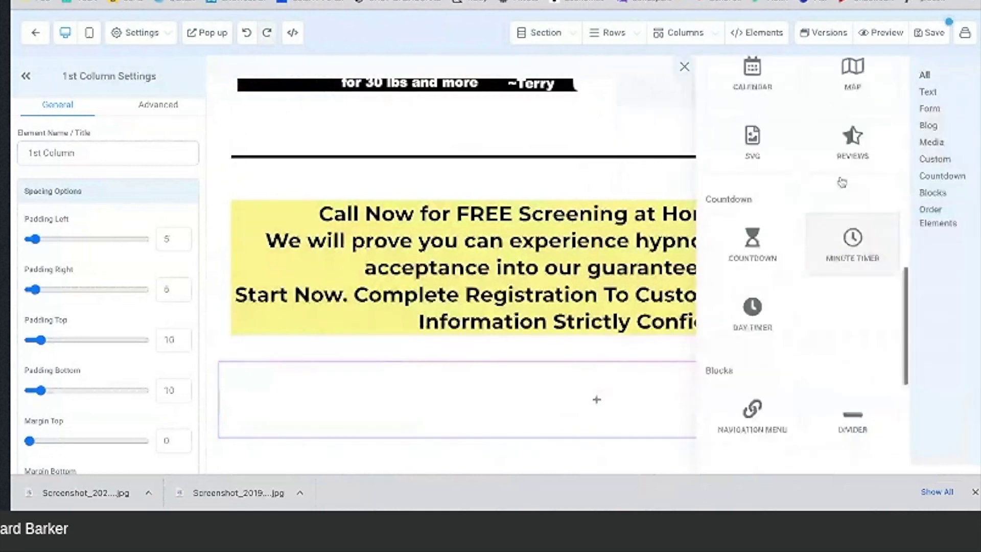
pyautogui.scroll(5, 842, 182)
pyautogui.click(858, 164)
pyautogui.click(457, 421)
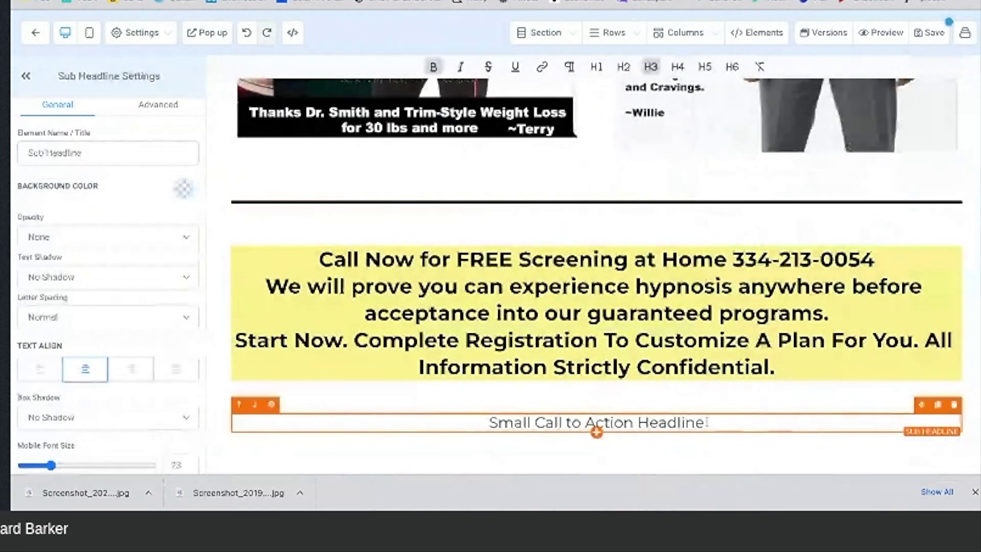
pyautogui.tripleClick(456, 421)
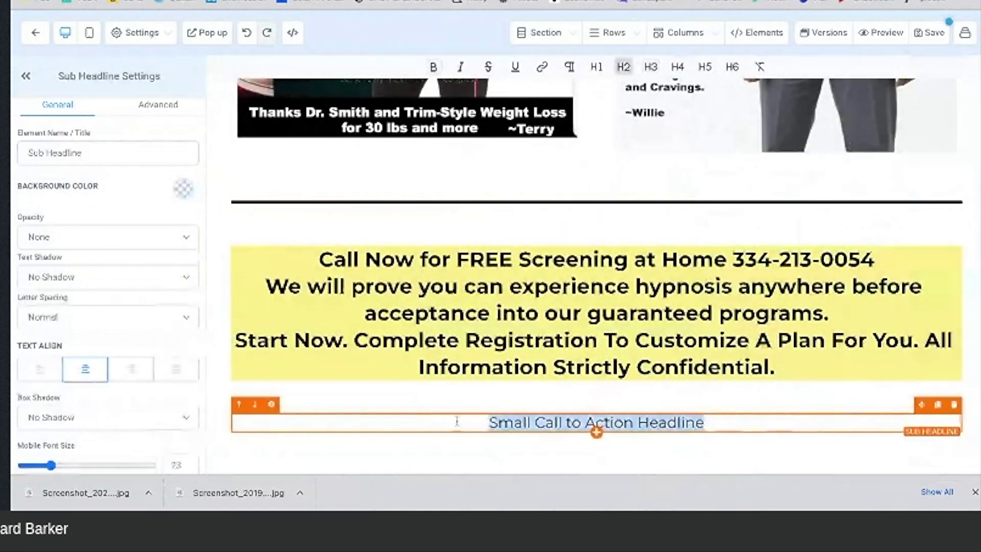
pyautogui.hotkey('ctrl', 'v')
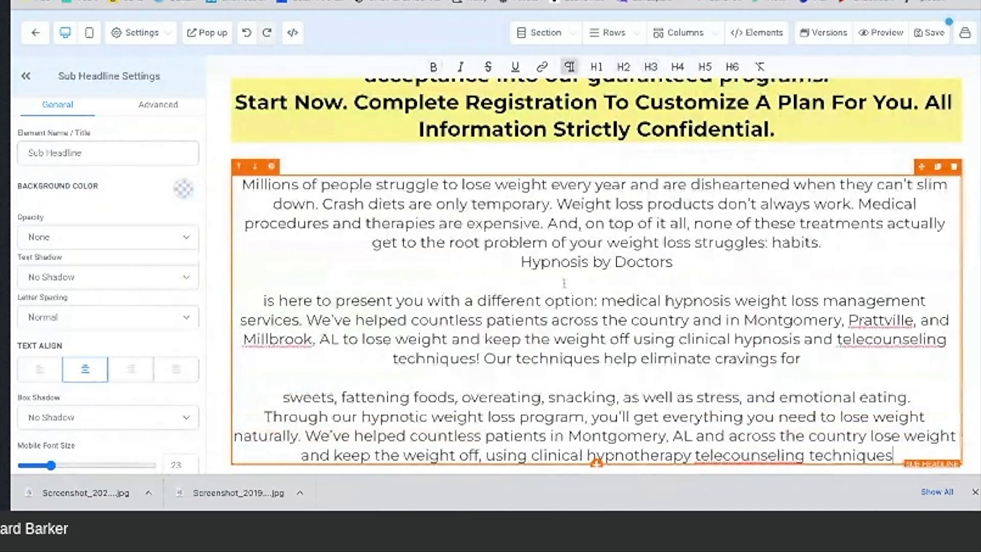
pyautogui.scroll(-1, 563, 282)
pyautogui.scroll(1, 564, 283)
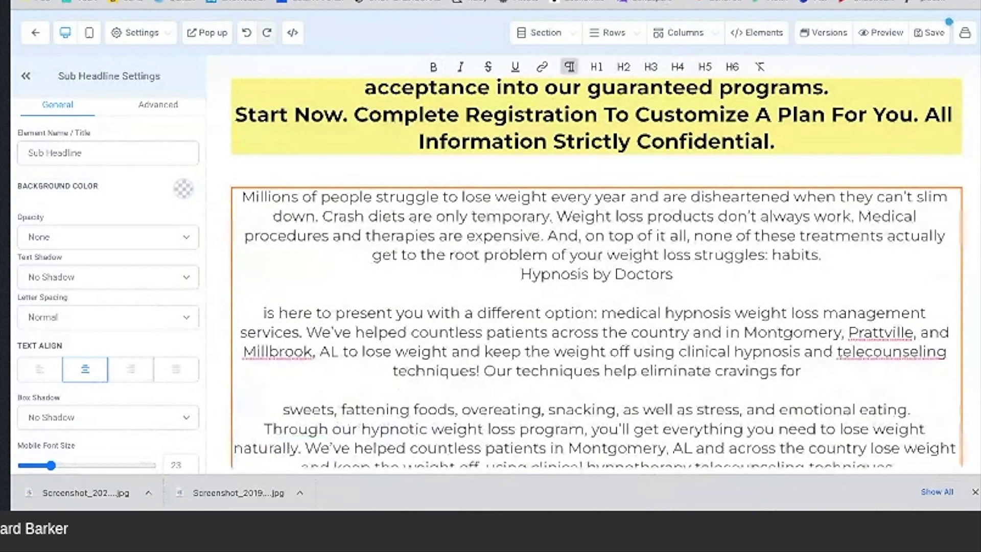
pyautogui.hotkey('ctrl', 'Tab')
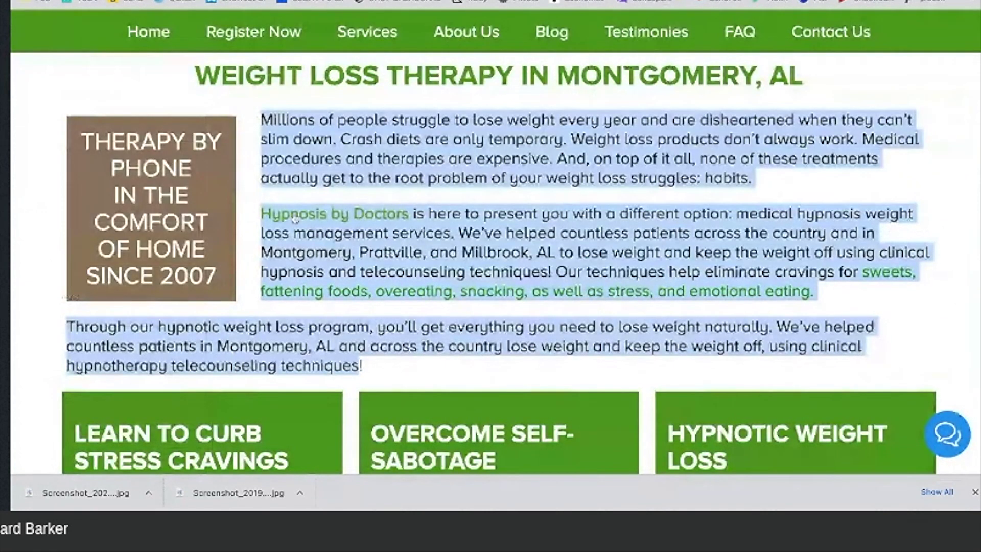
# Step: Copy the WEIGHT LOSS THERAPY IN MONTGOMERY, AL heading from the reference page
pyautogui.click(355, 95)
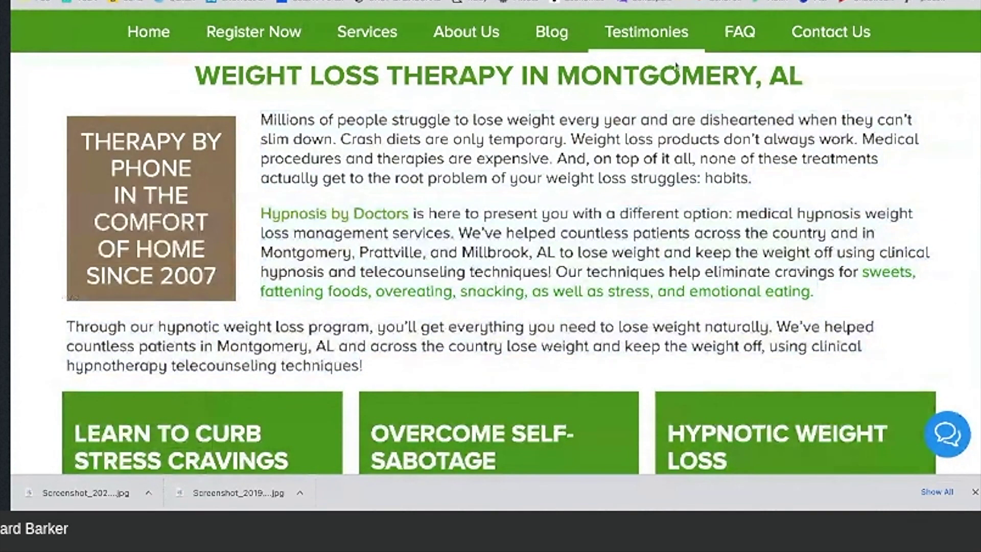
pyautogui.moveTo(580, 77); pyautogui.dragTo(803, 77)
pyautogui.moveTo(580, 77); pyautogui.dragTo(195, 77)
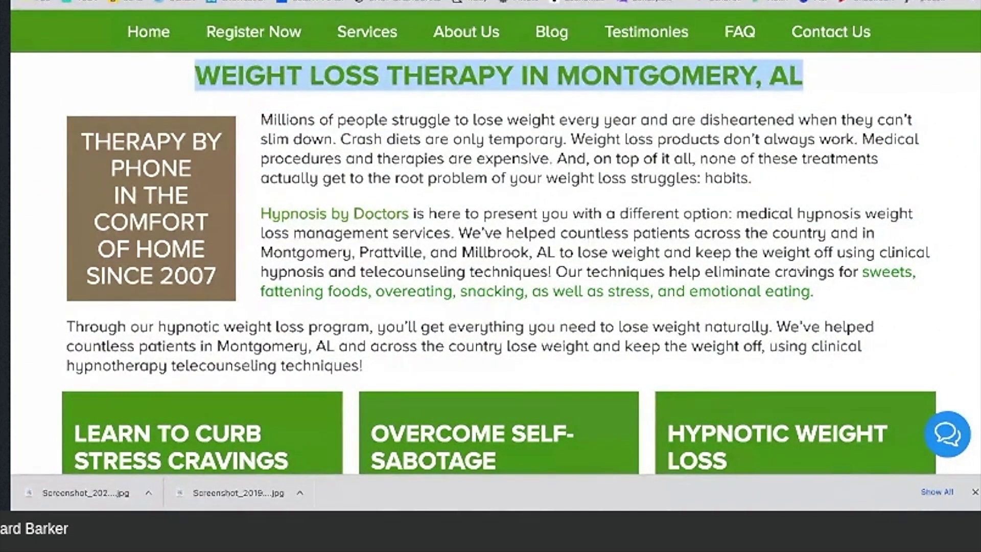
pyautogui.hotkey('ctrl', 'Tab')
# Step: Add a two-column row with a WEIGHT LOSS THERAPY IN MONTGOMERY, AL sub headline in the right column
pyautogui.scroll(-1, 598, 244)
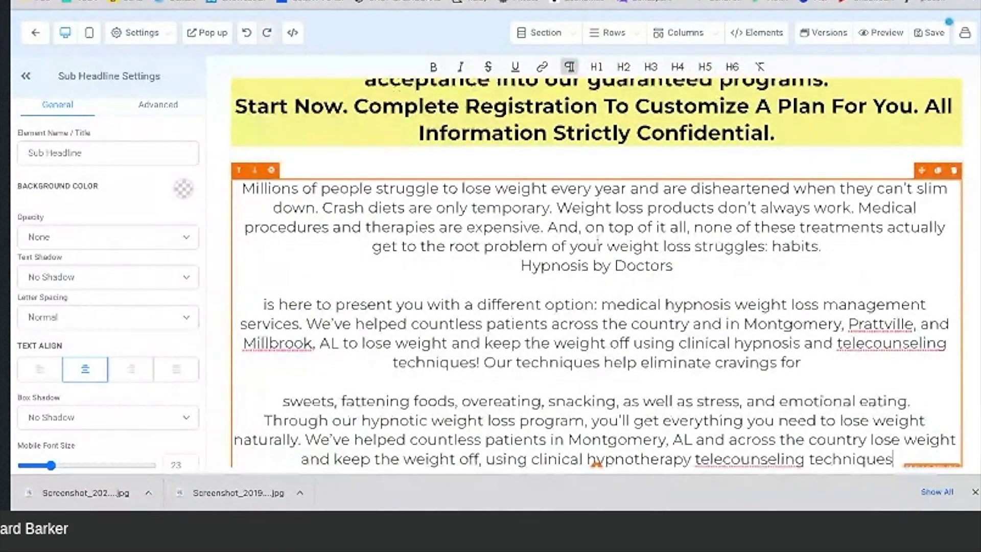
pyautogui.scroll(2, 597, 237)
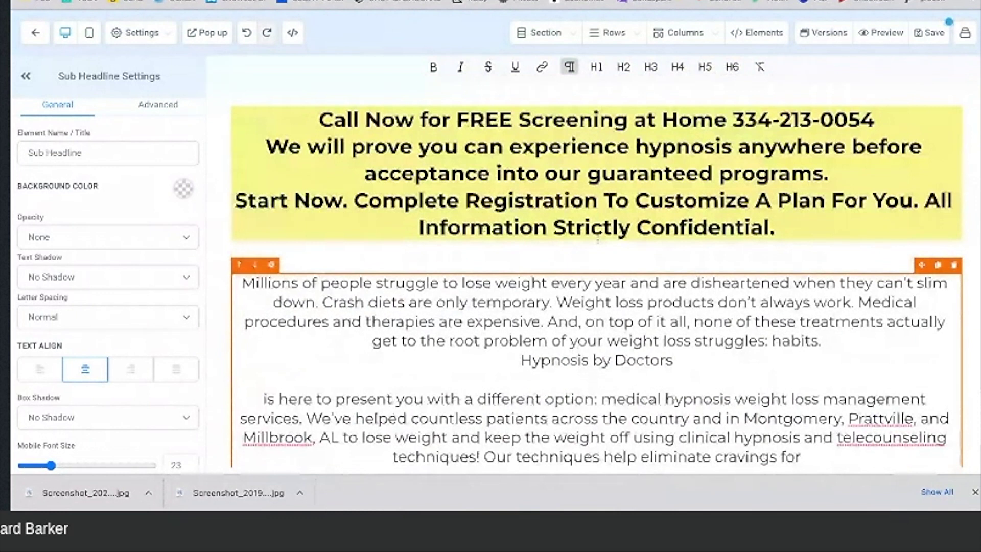
pyautogui.scroll(1, 597, 240)
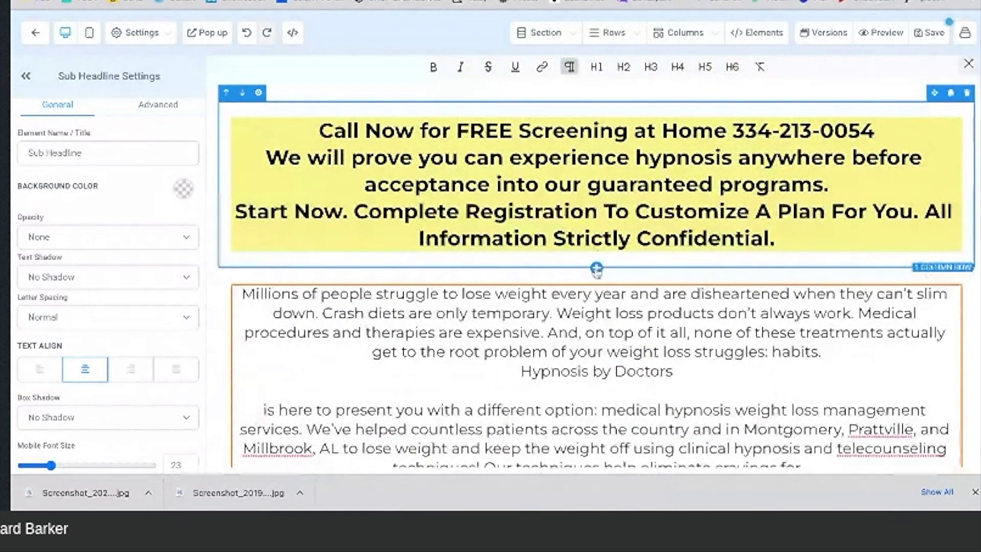
pyautogui.click(596, 268)
pyautogui.click(927, 145)
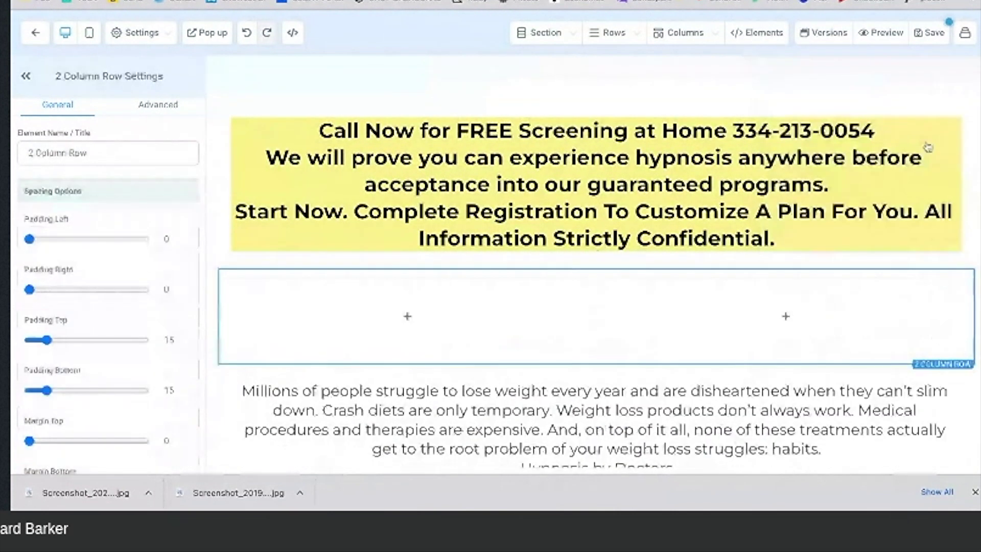
pyautogui.click(786, 318)
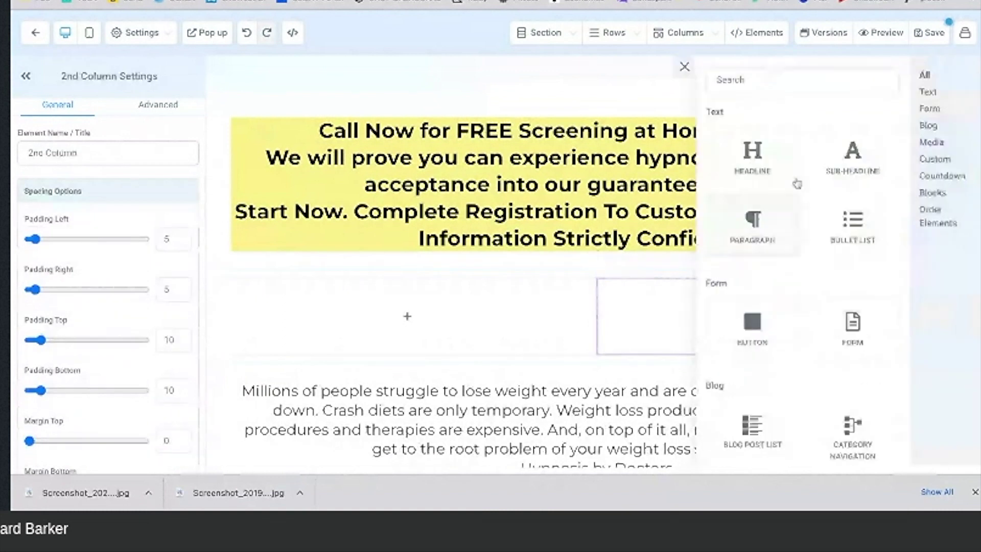
pyautogui.click(848, 158)
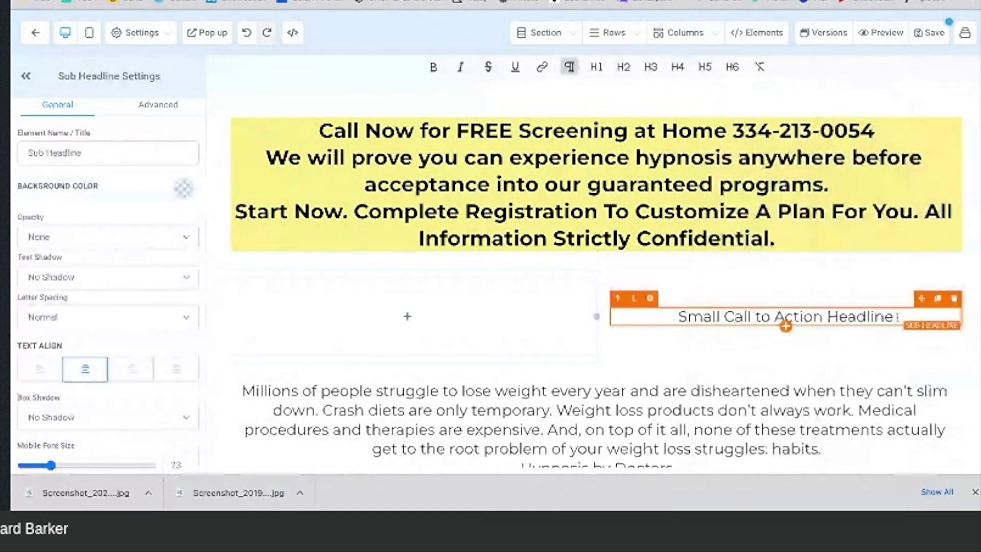
pyautogui.moveTo(898, 317); pyautogui.dragTo(677, 317)
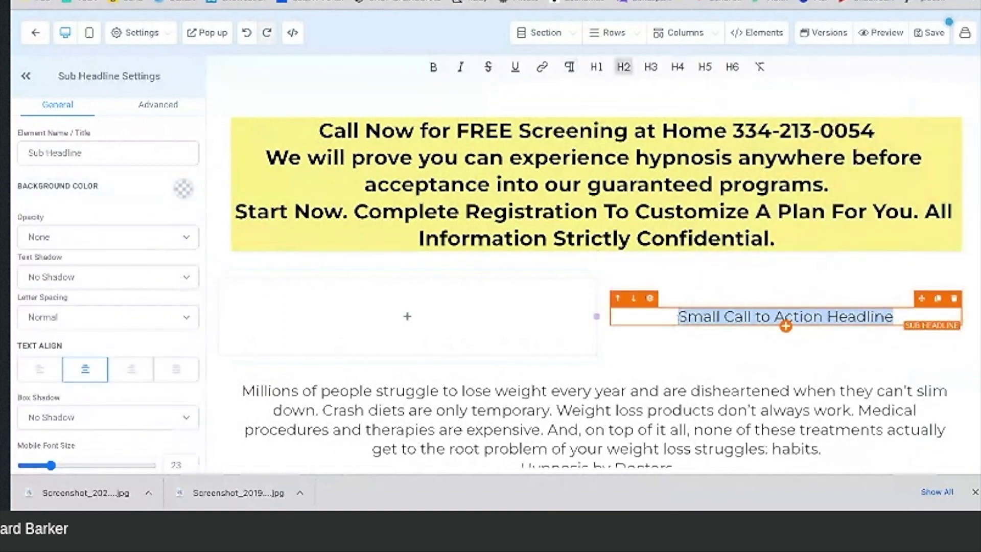
pyautogui.write('WEIGHT LOSS THERAPY IN MONTGOMERY, AL')
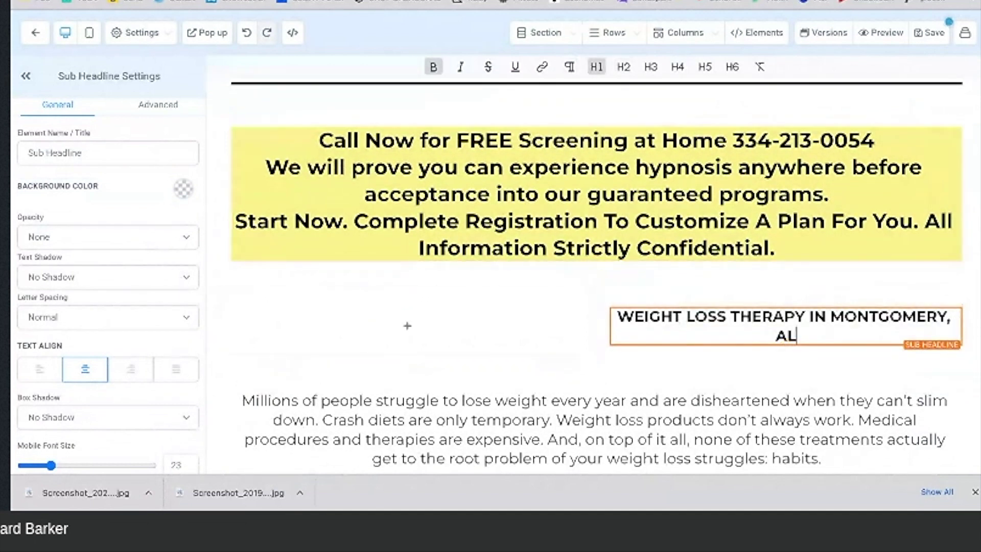
# Step: Copy the THERAPY BY PHONE box text from the reference page
pyautogui.hotkey('ctrl', 'Tab')
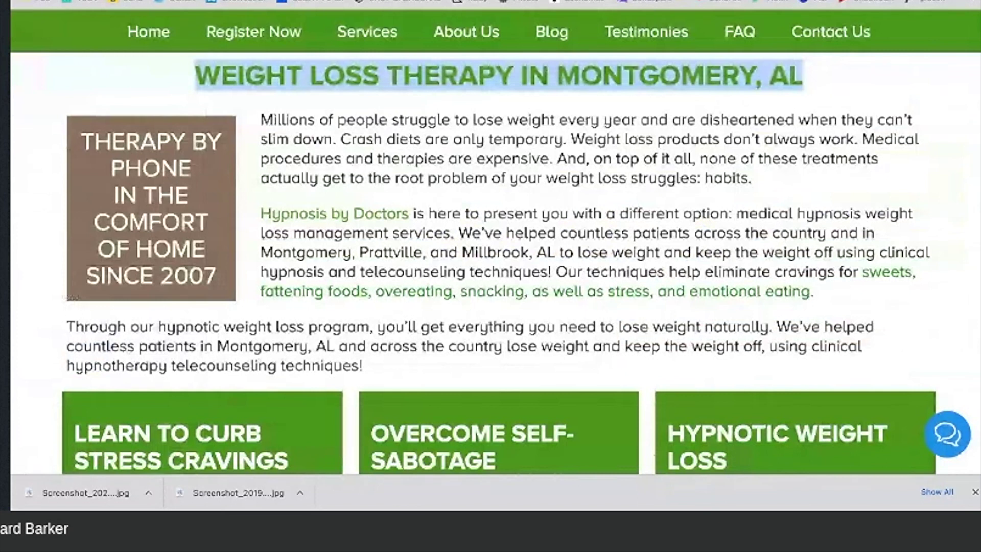
pyautogui.moveTo(218, 277); pyautogui.dragTo(109, 141)
pyautogui.hotkey('ctrl', 'c')
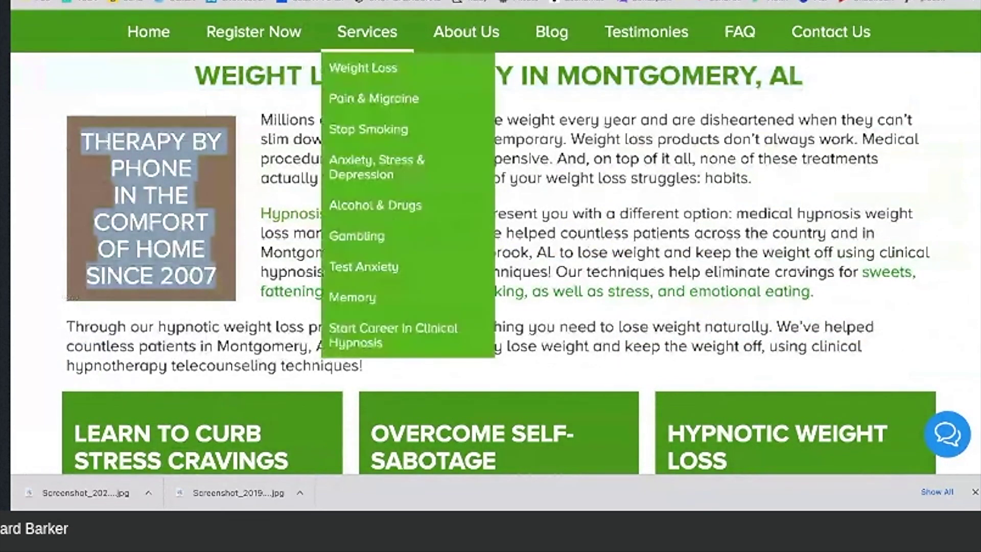
pyautogui.click(403, 1)
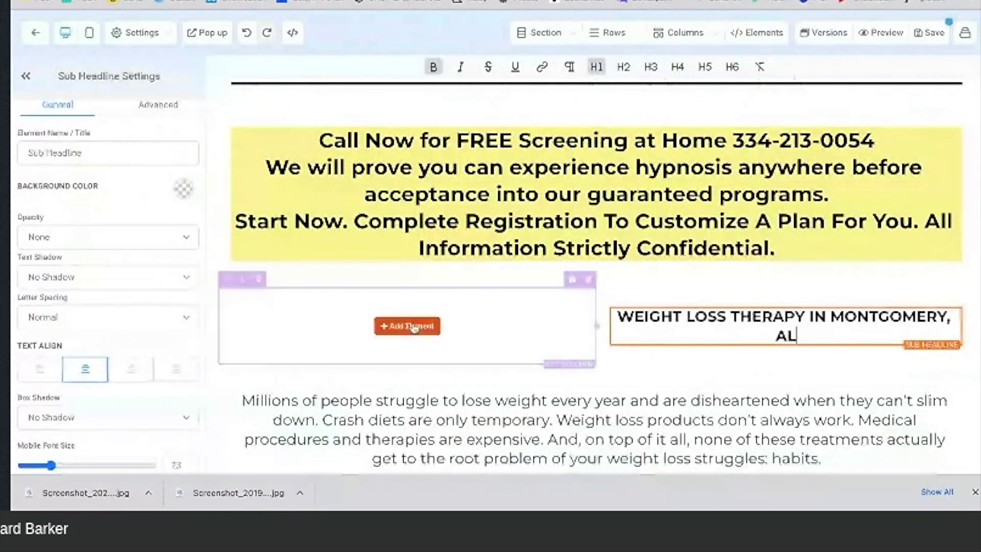
# Step: Add a Sub-Headline to the left column and paste the THERAPY BY PHONE text into it
pyautogui.click(405, 327)
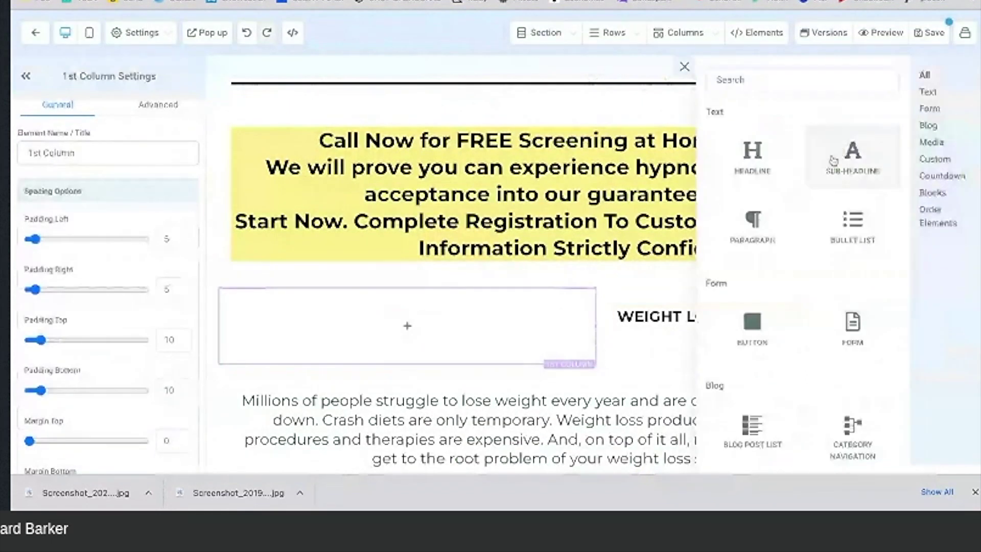
pyautogui.click(854, 158)
pyautogui.click(516, 310)
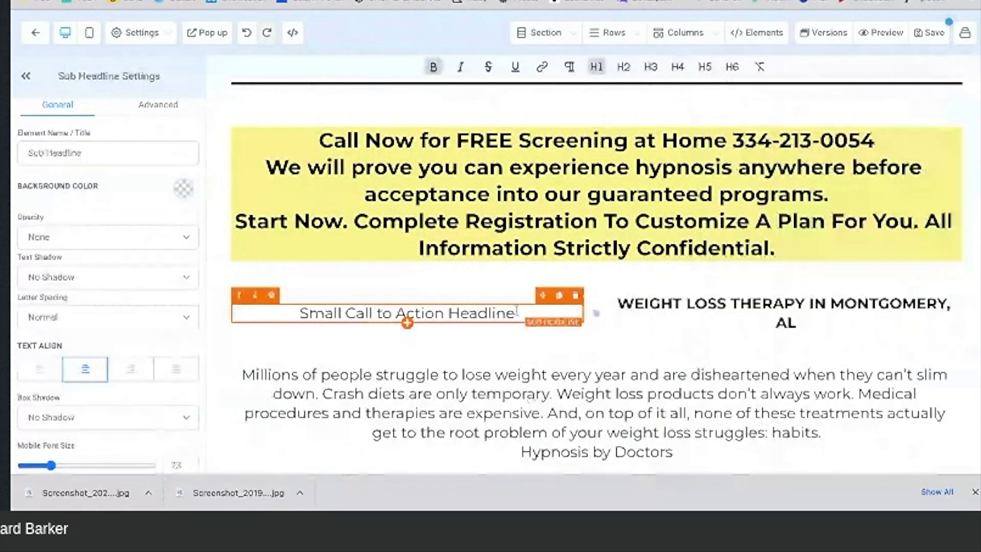
pyautogui.moveTo(516, 310); pyautogui.dragTo(301, 312)
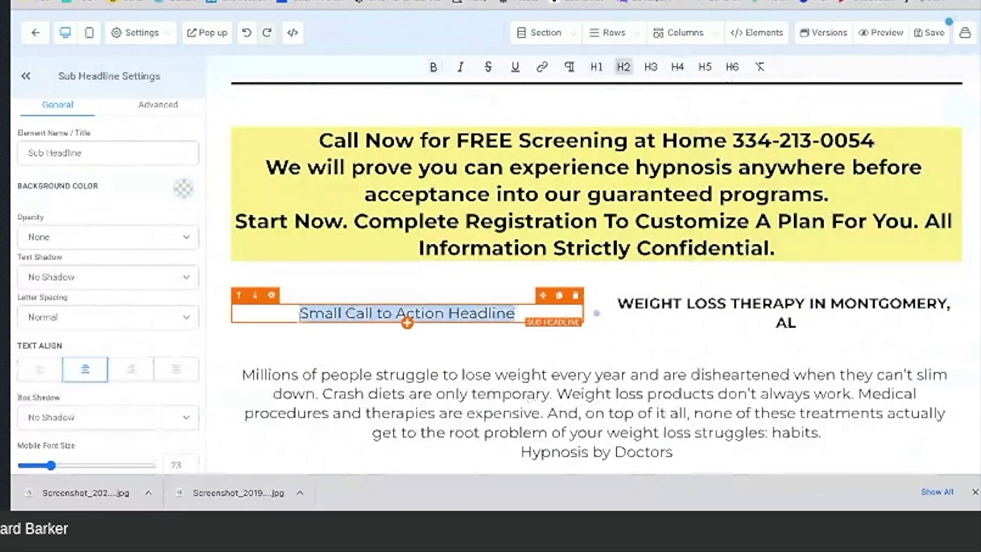
pyautogui.hotkey('ctrl', 'v')
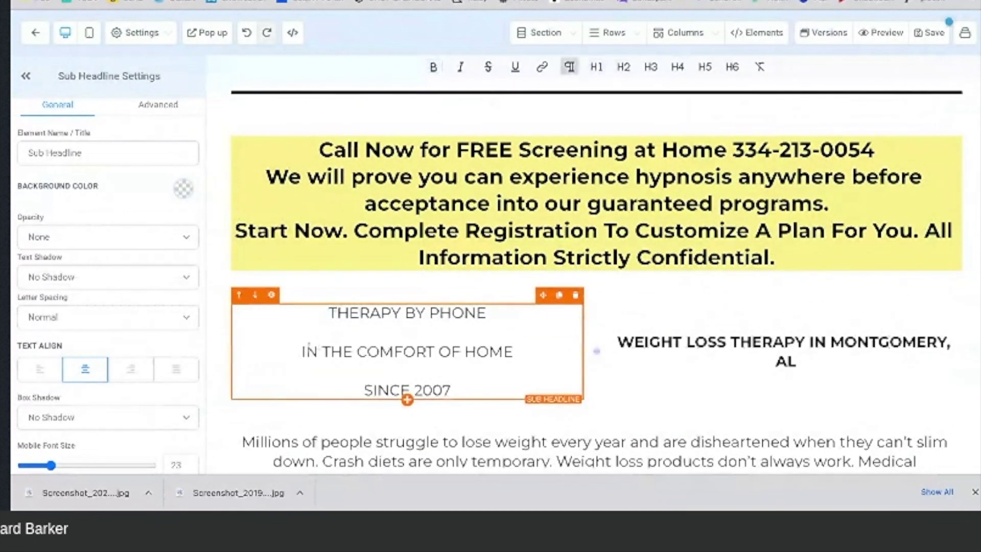
# Step: Remove the blank lines around IN THE COMFORT OF HOME and narrow the left column
pyautogui.click(302, 351)
pyautogui.press('BackSpace')
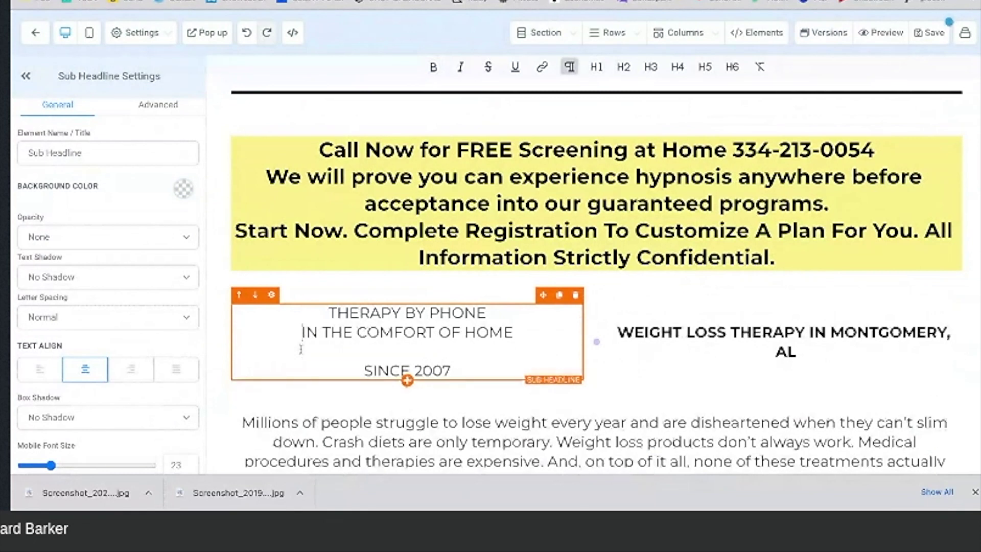
pyautogui.click(363, 370)
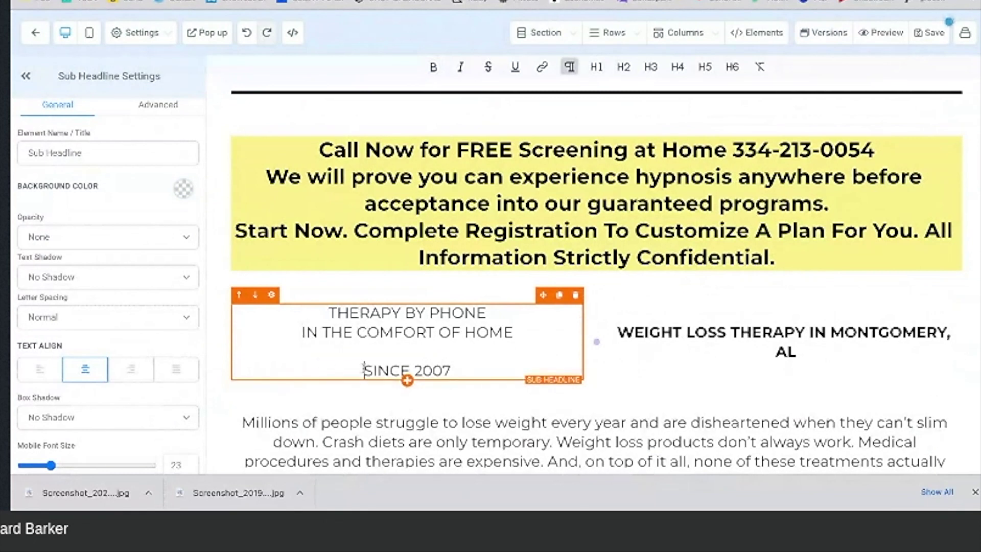
pyautogui.press('BackSpace')
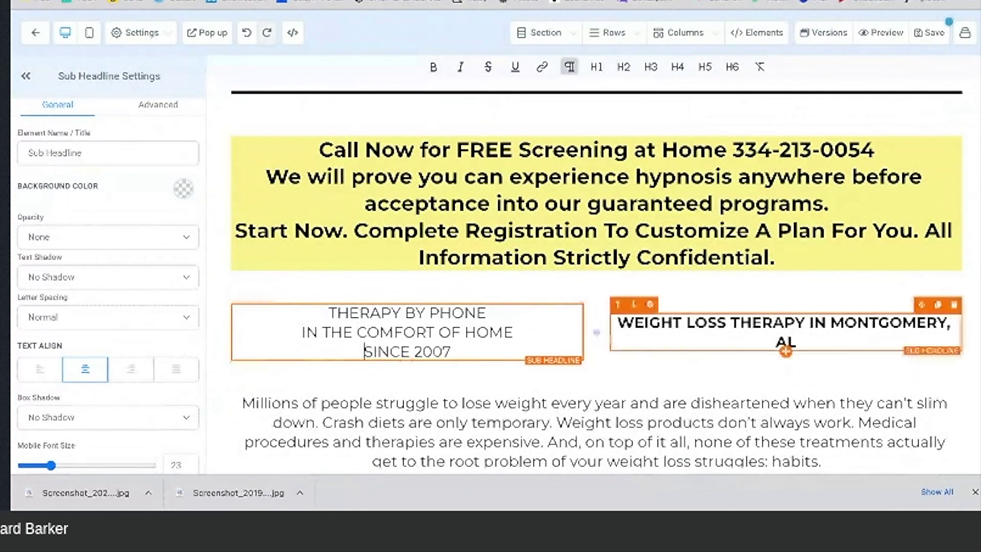
pyautogui.moveTo(598, 333); pyautogui.dragTo(491, 333)
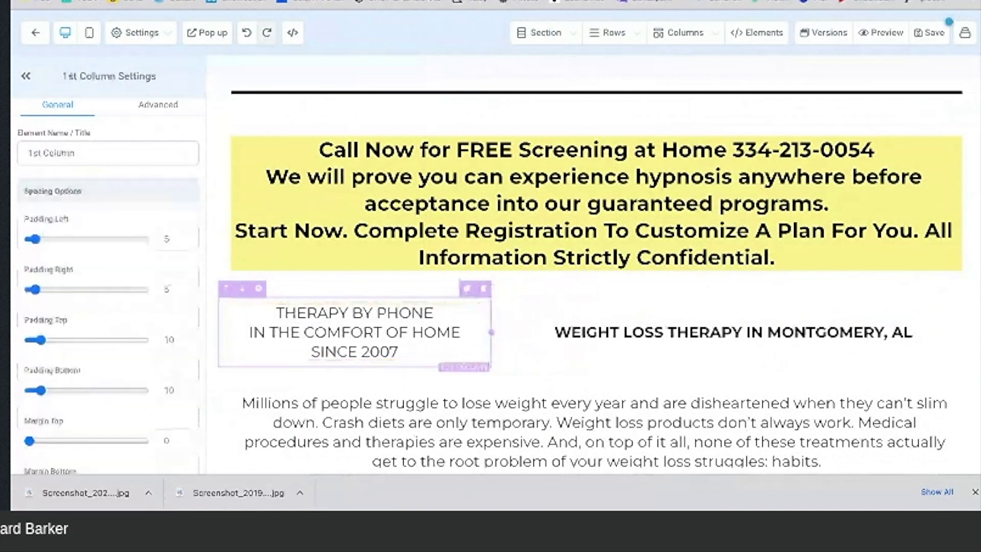
pyautogui.click(403, 352)
# Step: Raise the THERAPY BY PHONE sub-headline's desktop font size to 26
pyautogui.moveTo(404, 354); pyautogui.dragTo(210, 320)
pyautogui.scroll(-3, 131, 322)
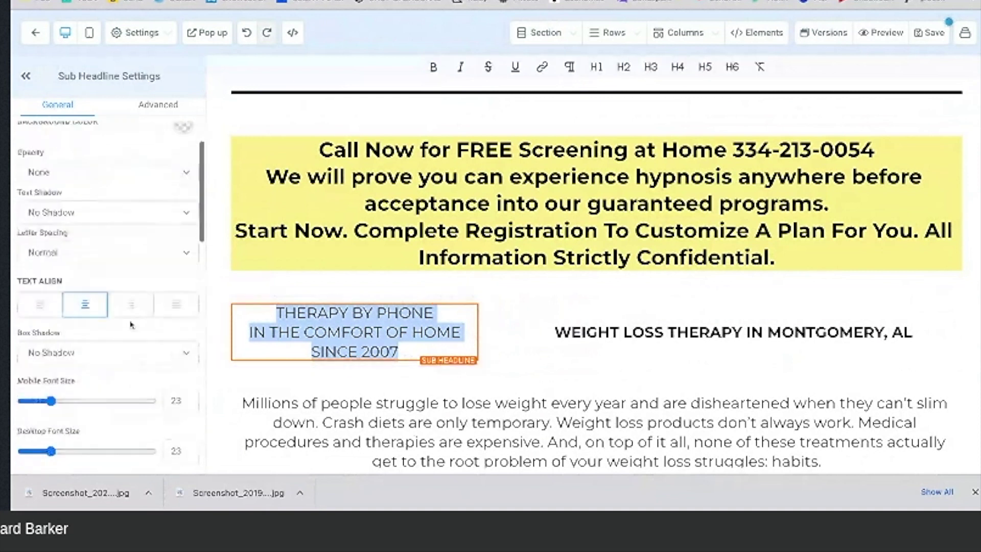
pyautogui.moveTo(52, 373); pyautogui.dragTo(64, 372)
pyautogui.scroll(3, 107, 256)
# Step: Give the sub-headline box a bright green background, trying other hues in the colour picker
pyautogui.click(24, 172)
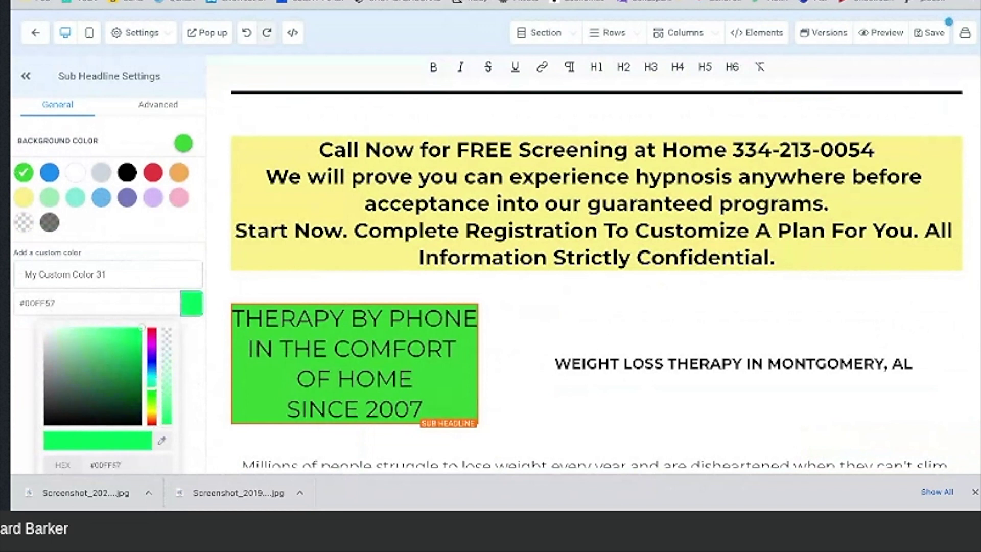
pyautogui.moveTo(151, 389); pyautogui.dragTo(151, 422)
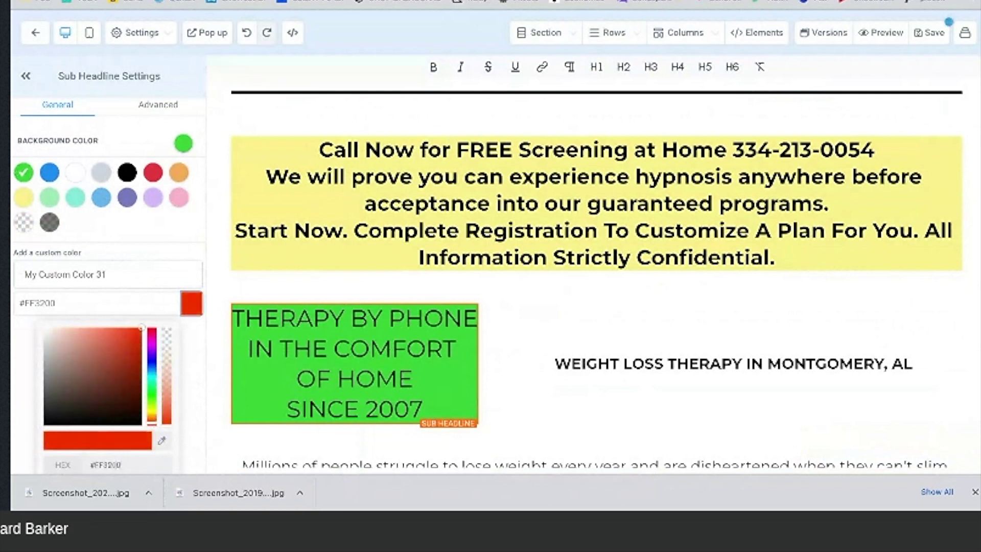
pyautogui.scroll(-2, 153, 396)
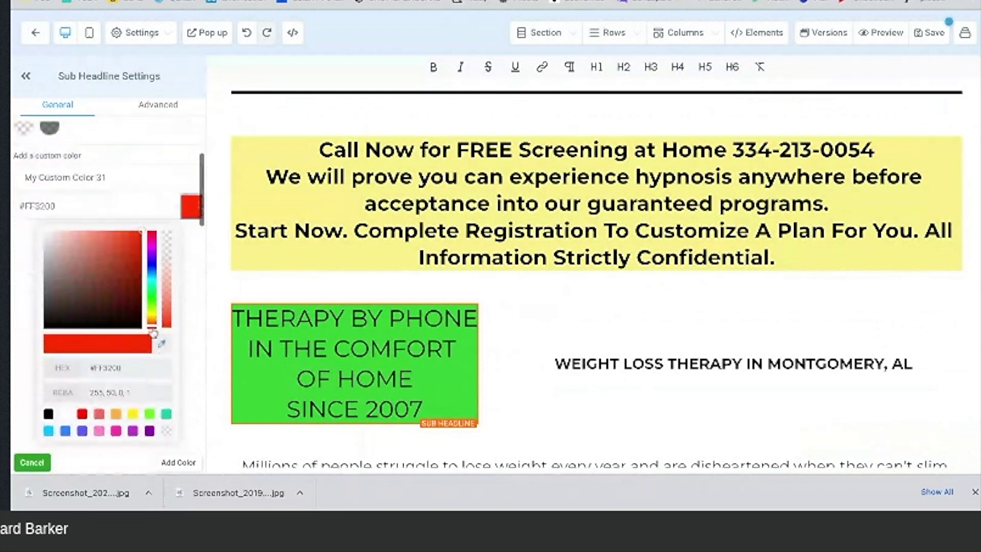
pyautogui.moveTo(153, 333); pyautogui.dragTo(152, 317)
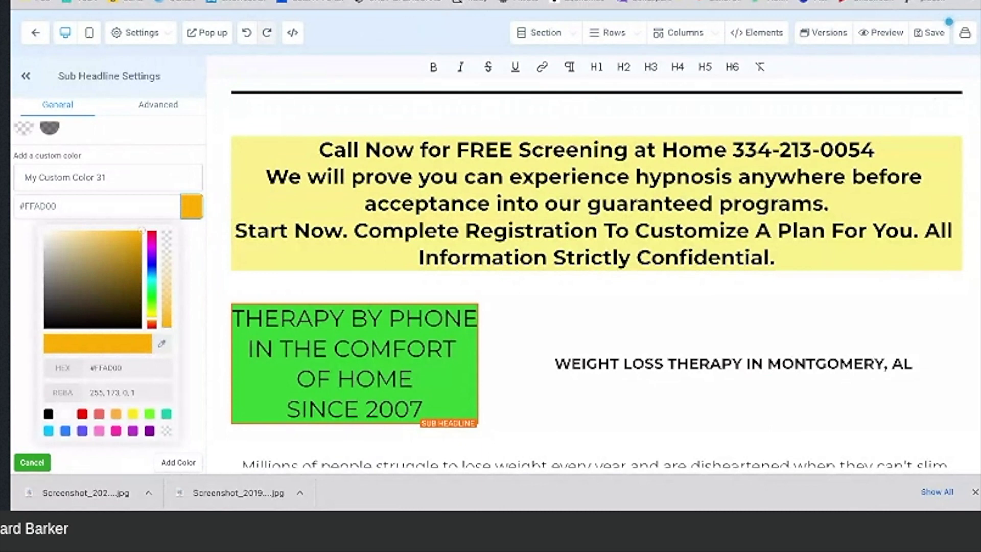
pyautogui.hotkey('ctrl', 'Tab')
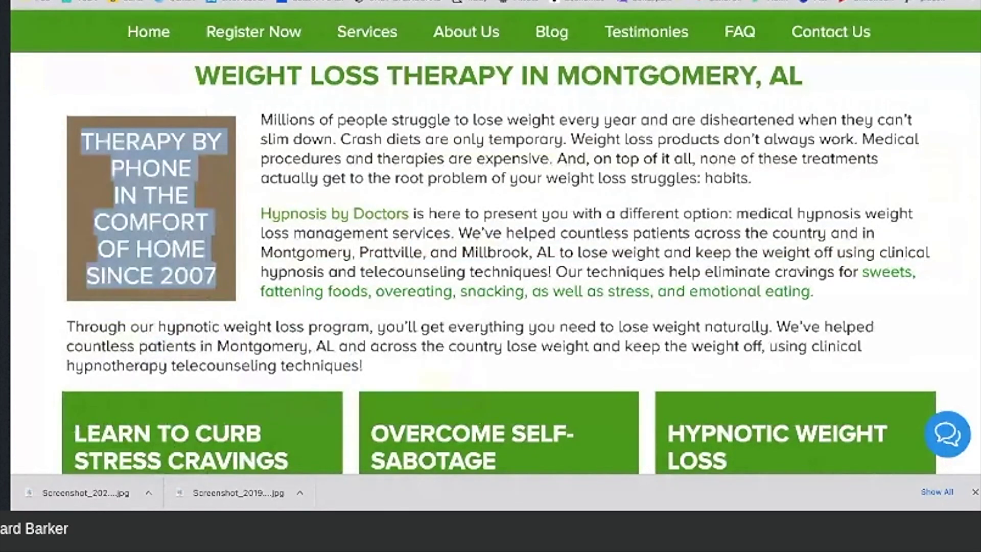
# Step: Sample the colour of the reference site's brown THERAPY BY PHONE box
pyautogui.click(151, 208)
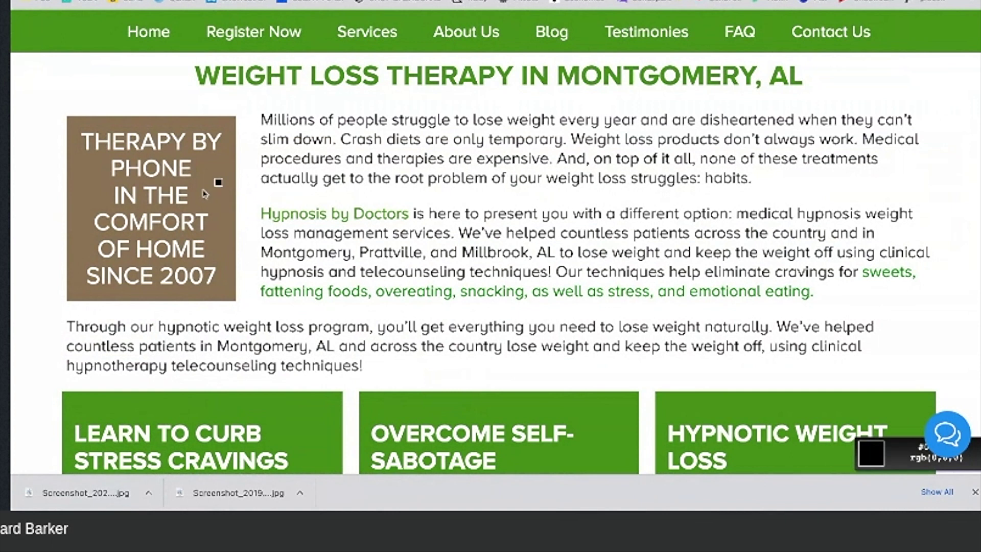
pyautogui.click(86, 193)
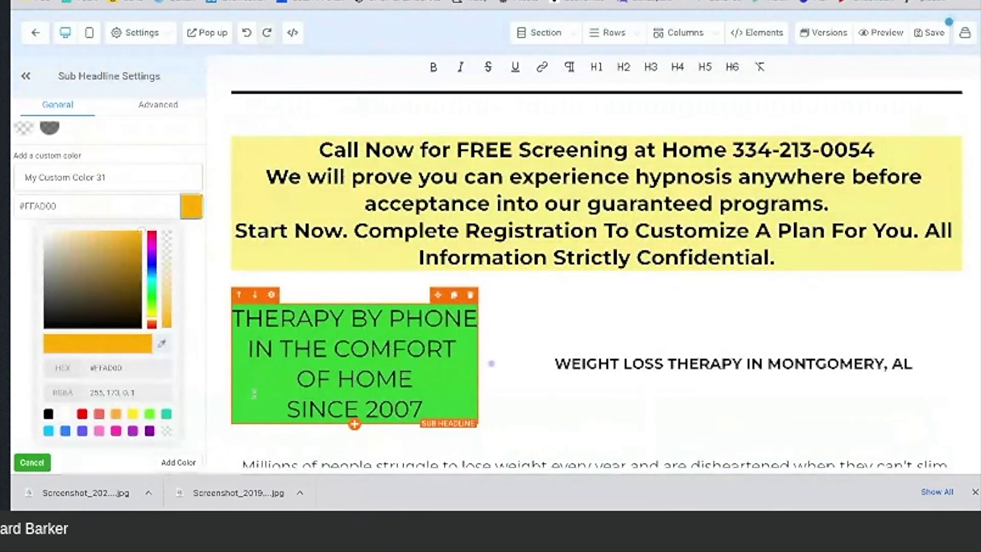
# Step: Select the background colour's HEX value so the sampled brown code can replace it
pyautogui.click(98, 368)
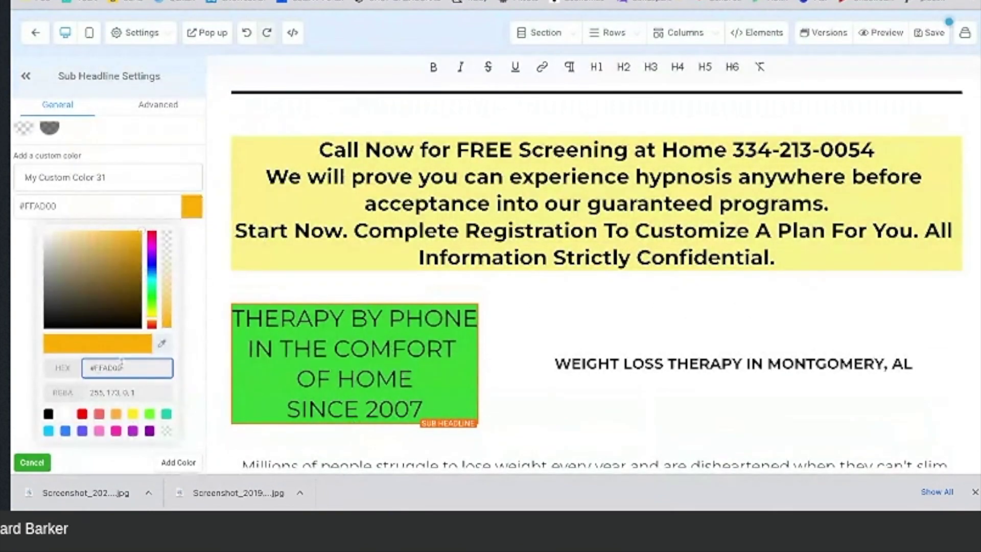
pyautogui.tripleClick(98, 367)
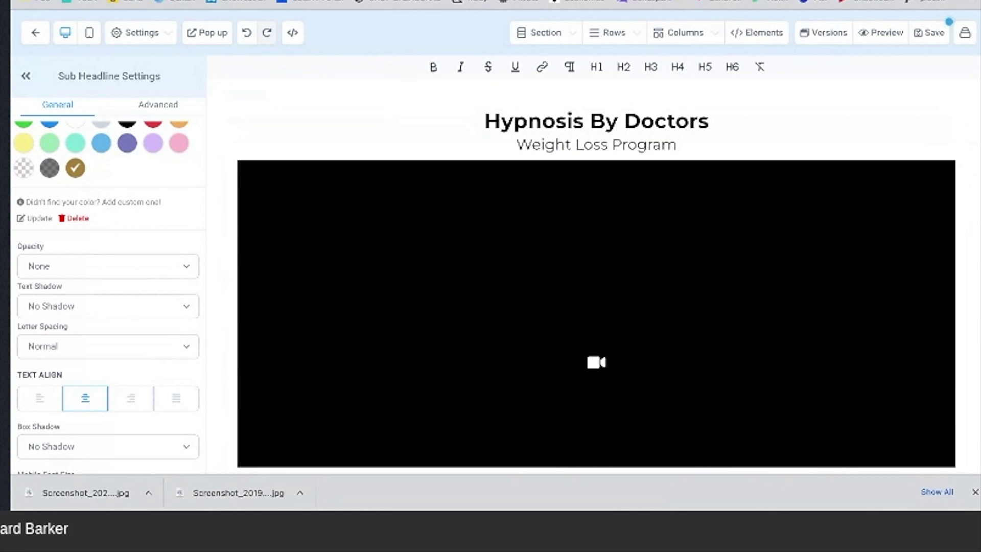
# Step: Review the reference site's three green feature columns, then return to the funnel page editor
pyautogui.hotkey('ctrl', 'Tab')
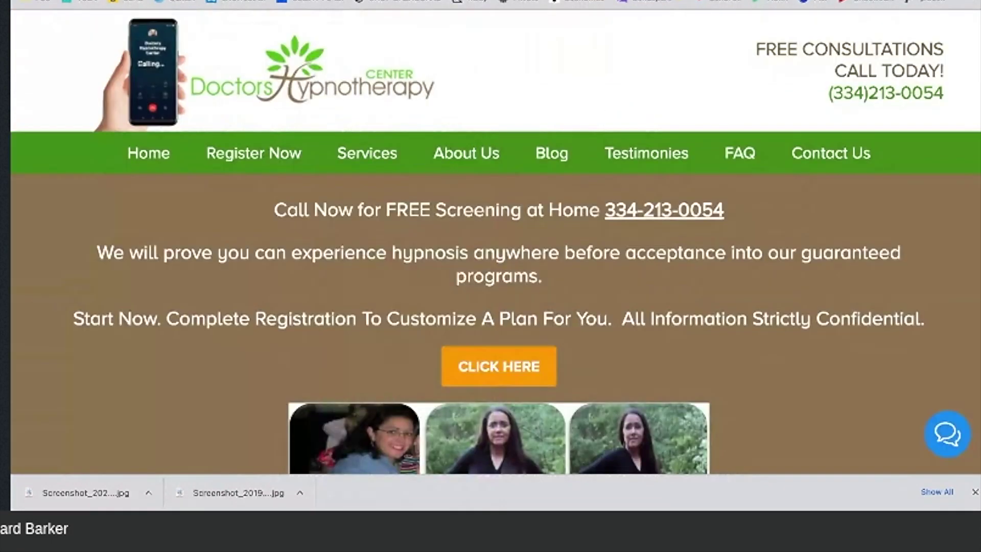
pyautogui.hotkey('ctrl', 'shift', 'Tab')
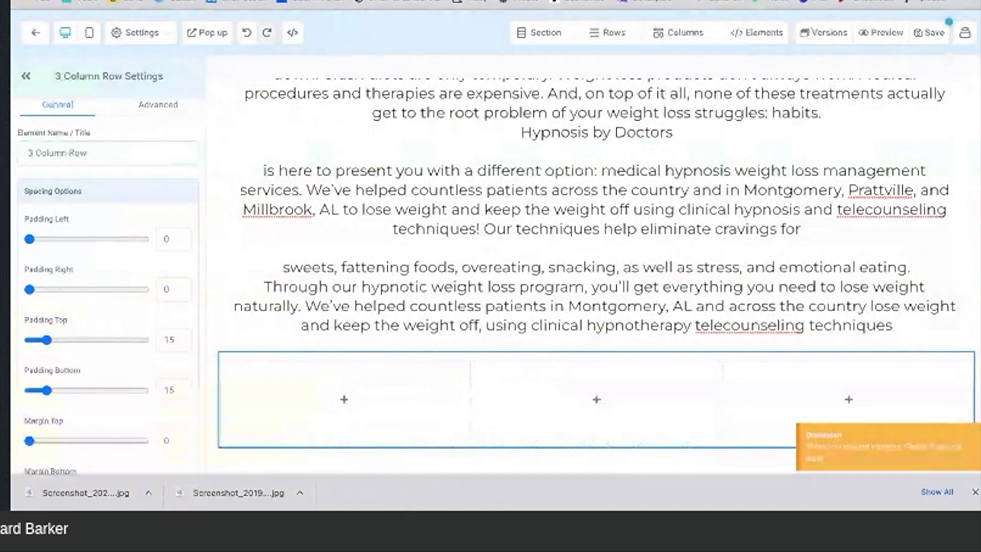
pyautogui.hotkey('ctrl', 'Tab')
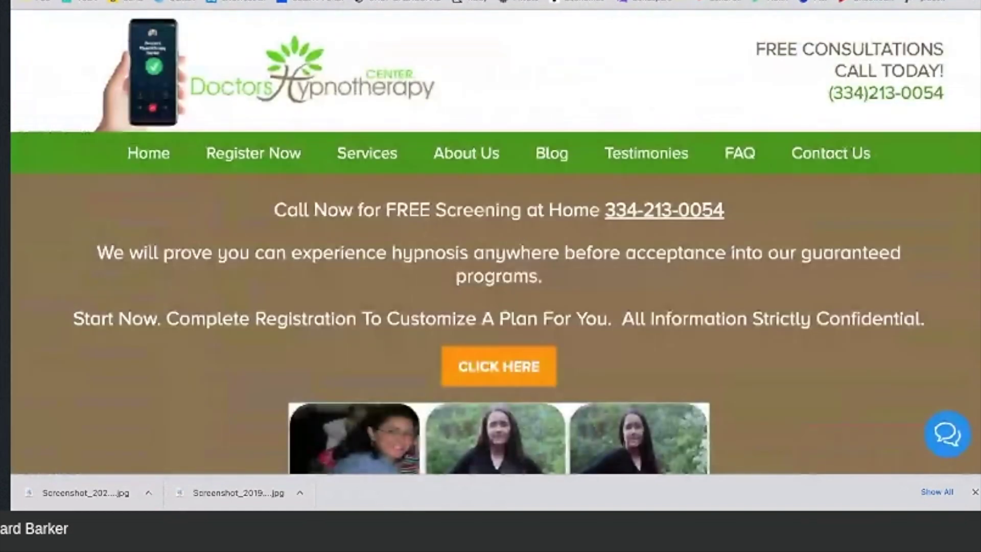
pyautogui.scroll(-10, 636, 192)
pyautogui.scroll(1, 636, 192)
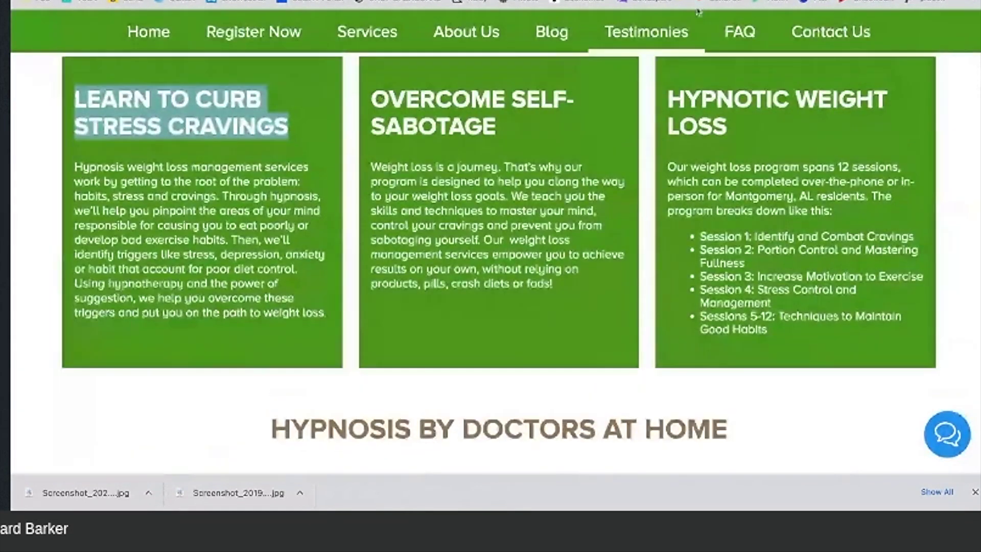
pyautogui.hotkey('ctrl', 'shift', 'Tab')
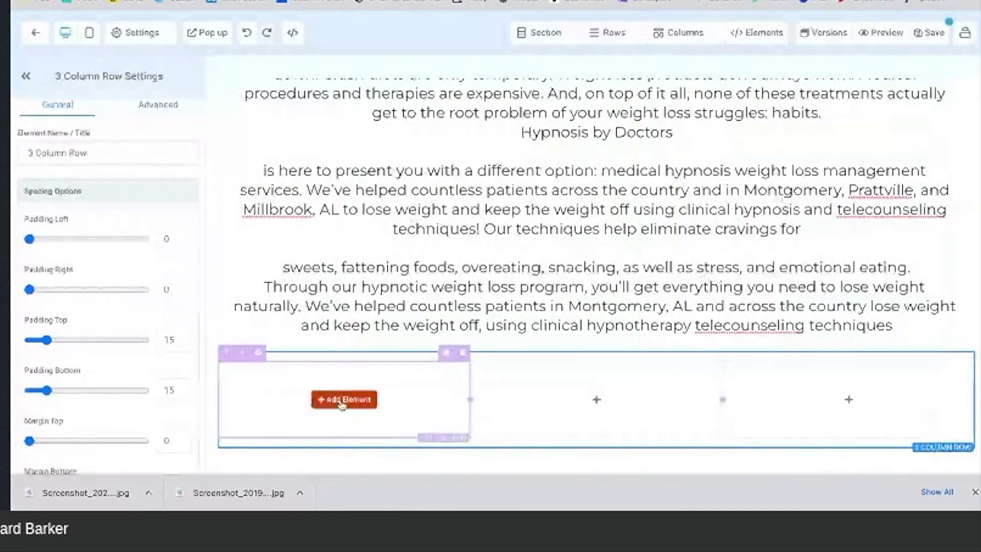
# Step: Add a placeholder Headline element to each of the three empty columns
pyautogui.click(344, 399)
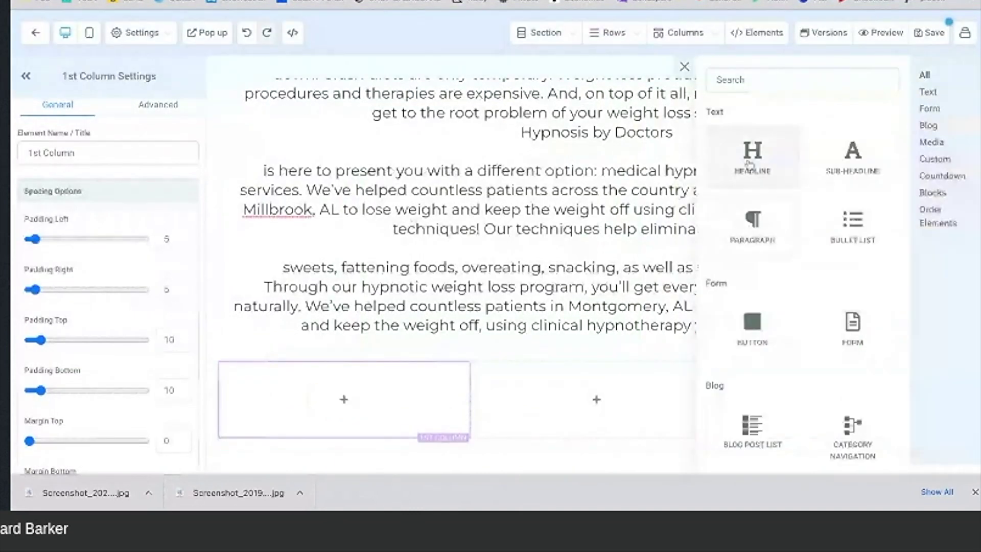
pyautogui.click(752, 153)
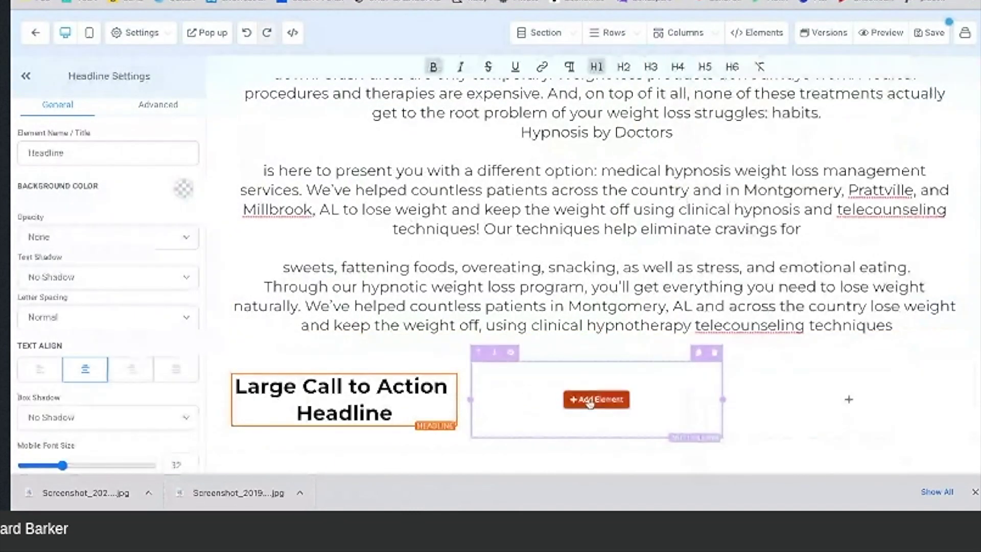
pyautogui.click(593, 399)
pyautogui.click(761, 153)
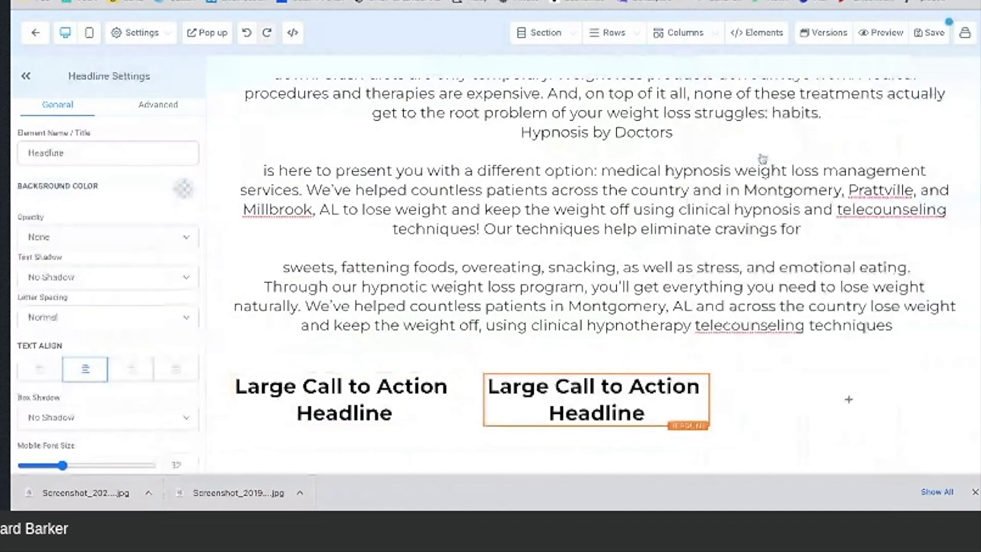
pyautogui.click(797, 400)
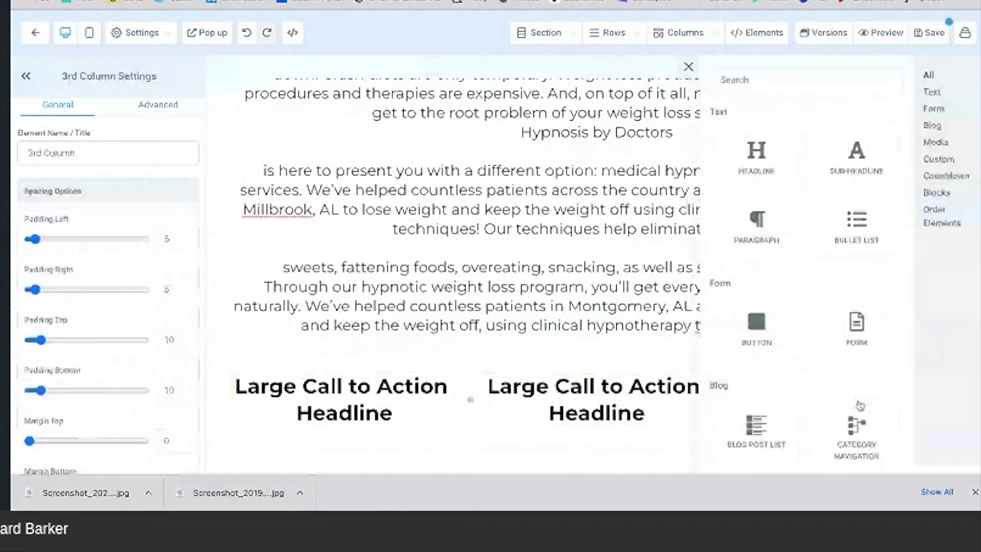
pyautogui.click(762, 170)
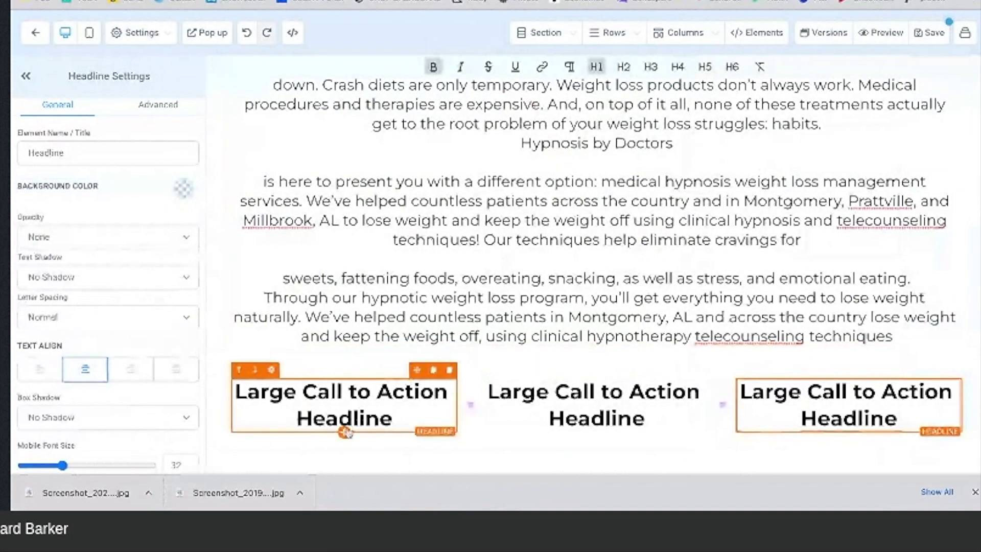
# Step: Add a Sub-Headline element beneath each of the three column headlines
pyautogui.click(343, 432)
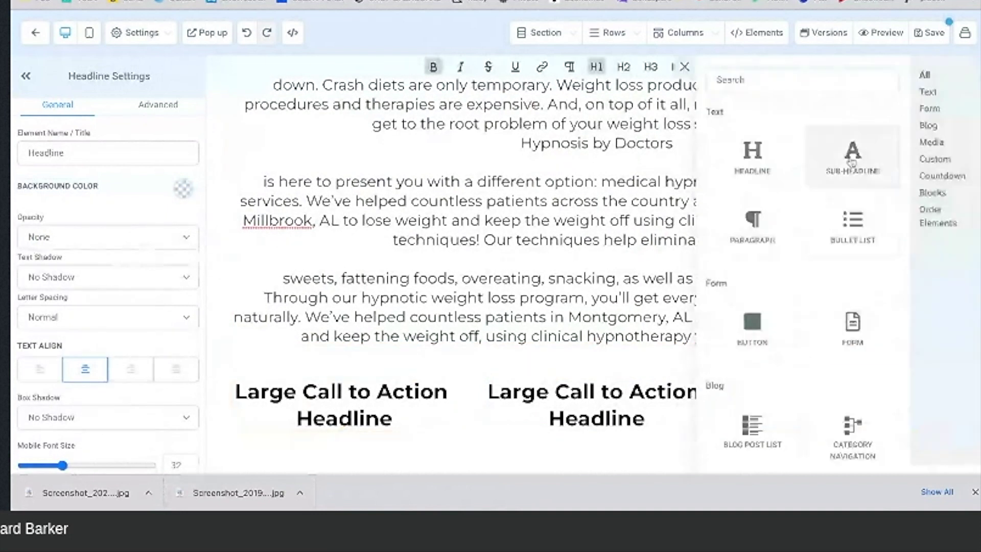
pyautogui.click(852, 156)
pyautogui.scroll(-1, 651, 460)
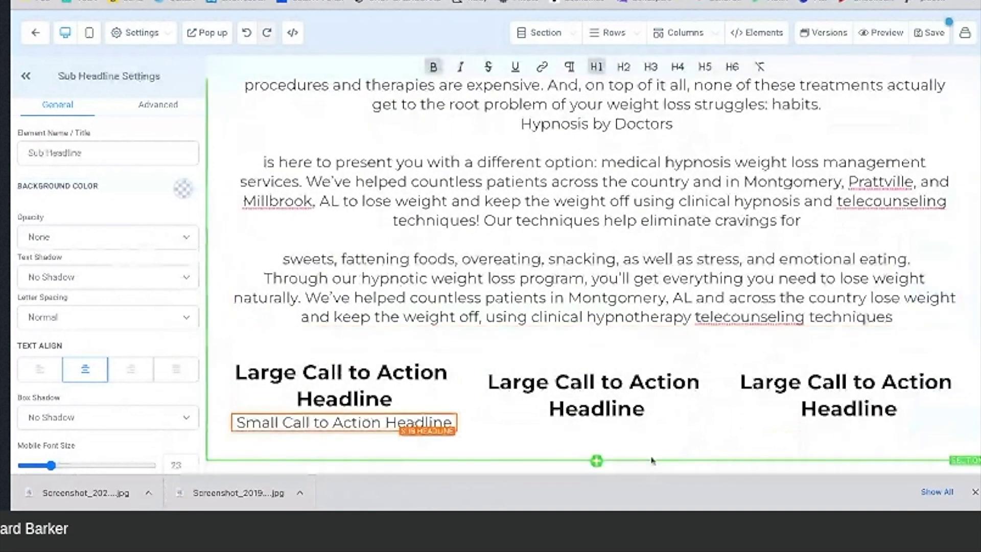
pyautogui.click(596, 427)
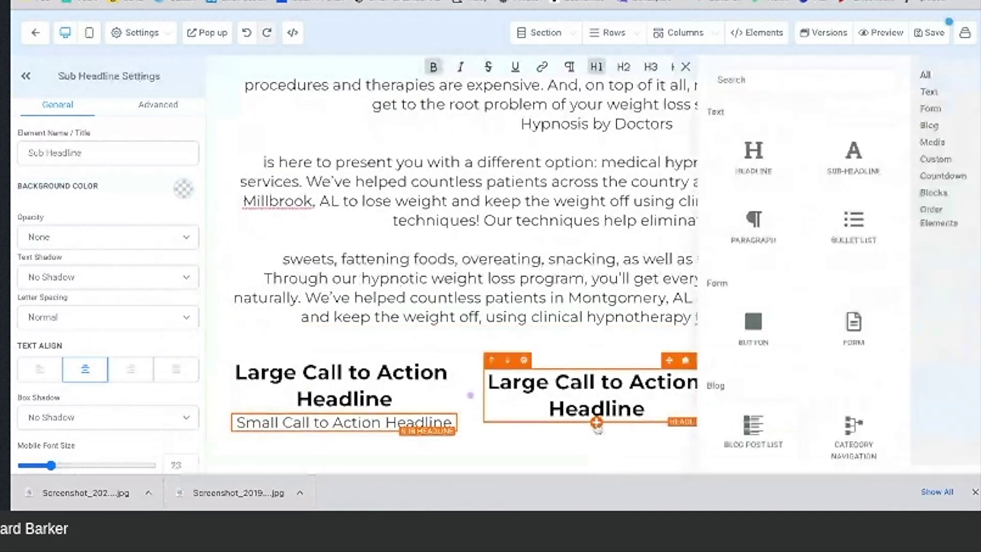
pyautogui.click(867, 176)
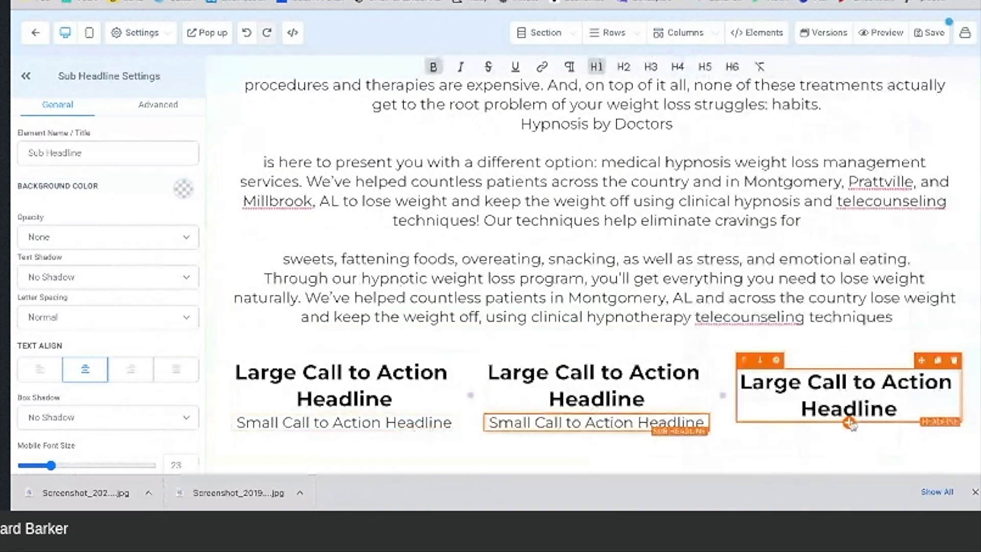
pyautogui.click(848, 422)
pyautogui.click(863, 169)
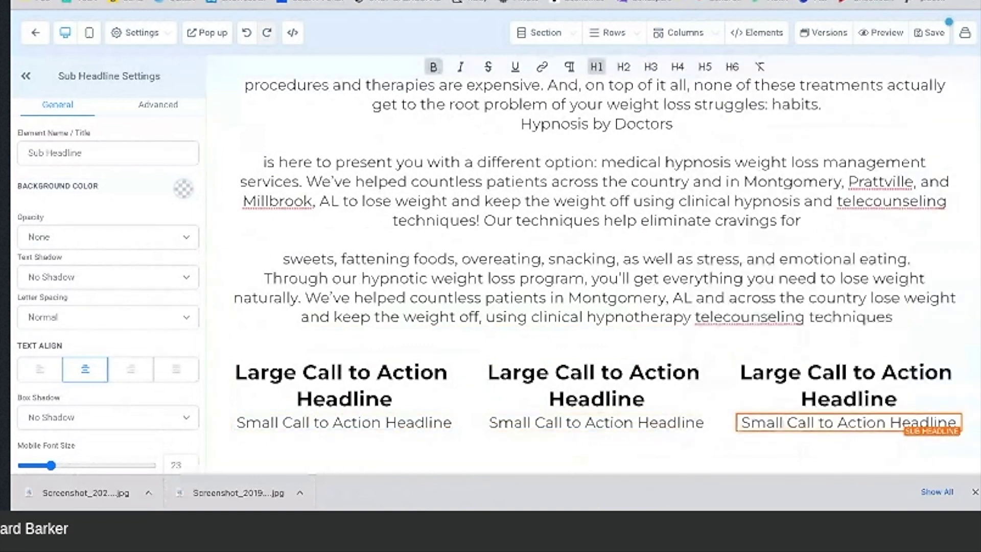
# Step: Replace the first column headline with 'LEARN TO CURB STRESS CRAVINGS' copied from the reference site
pyautogui.click(758, 1)
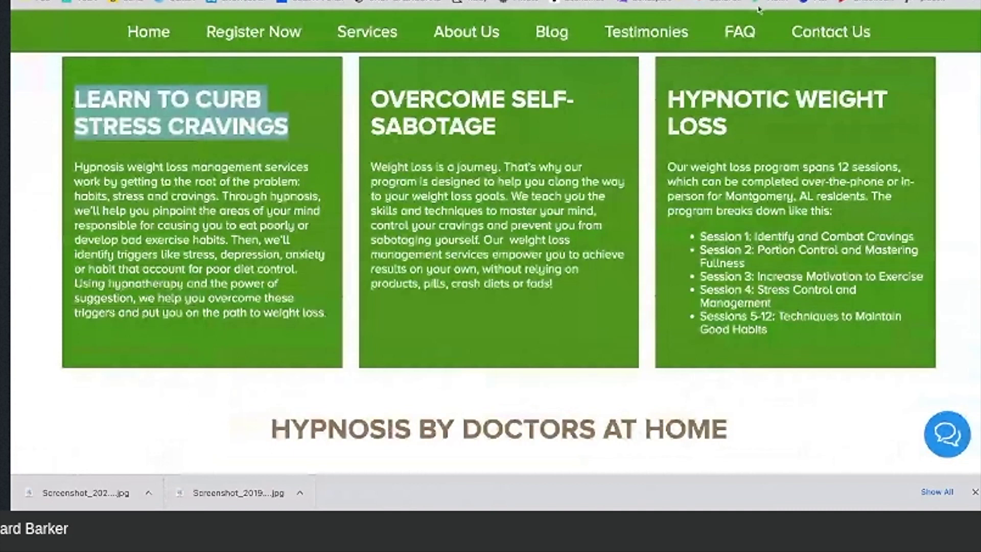
pyautogui.moveTo(292, 129); pyautogui.dragTo(74, 102)
pyautogui.hotkey('ctrl', 'c')
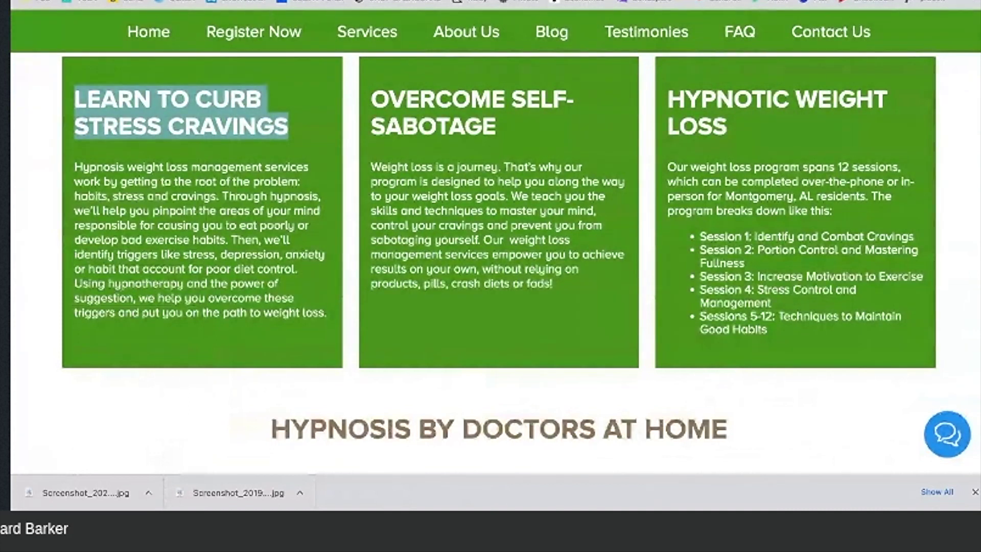
pyautogui.click(367, 1)
pyautogui.click(392, 402)
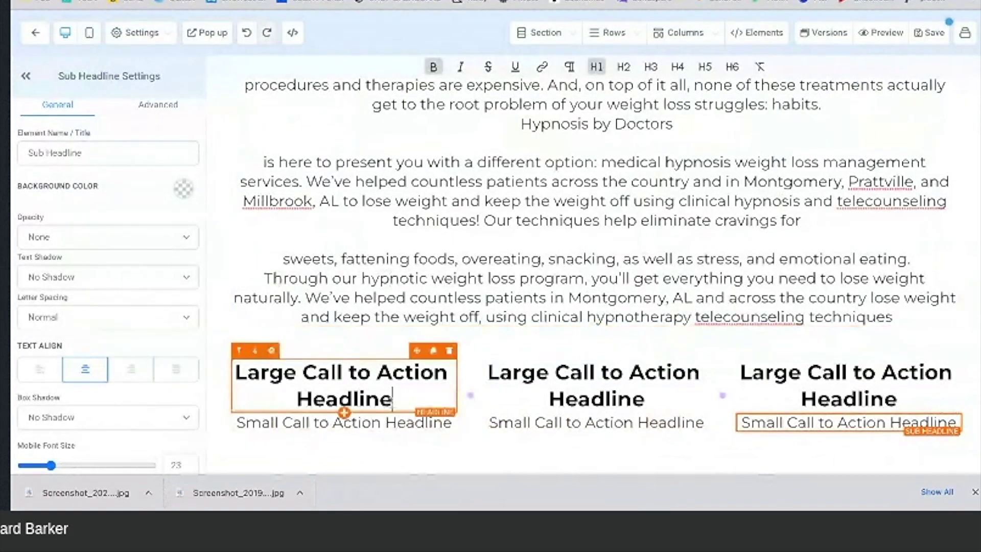
pyautogui.moveTo(236, 371); pyautogui.dragTo(392, 402)
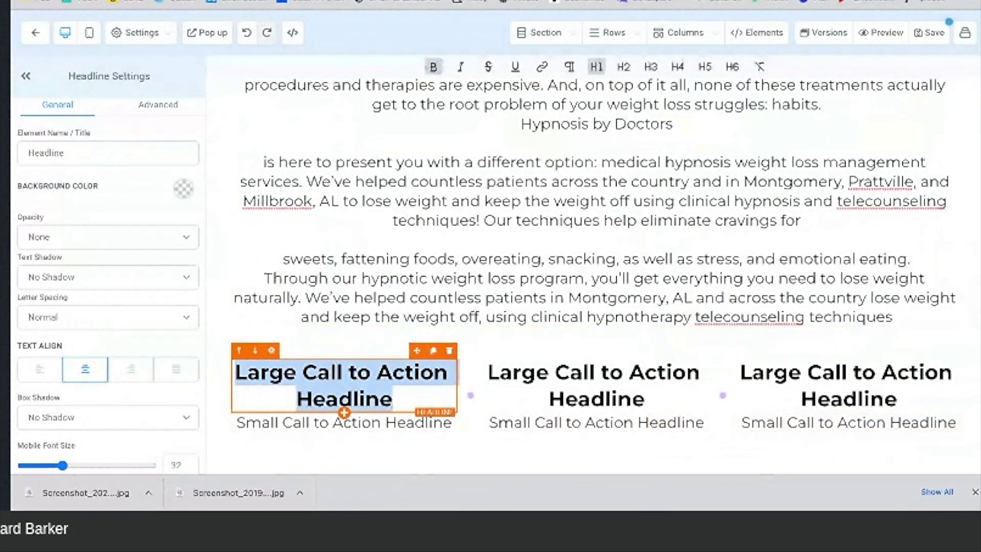
pyautogui.hotkey('ctrl', 'v')
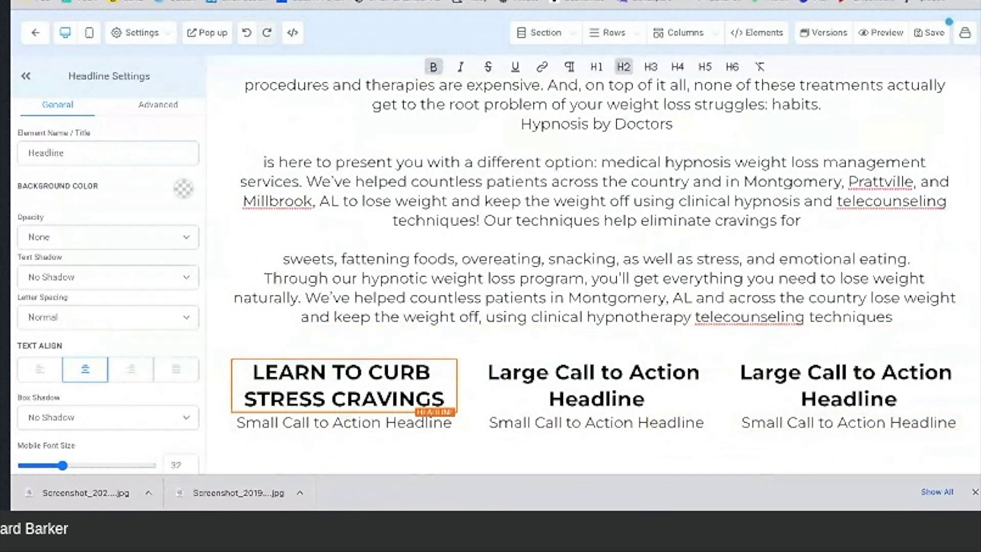
# Step: Paste 'OVERCOME SELF-SABOTAGE' from the reference site over the middle column headline
pyautogui.hotkey('ctrl', 'Tab')
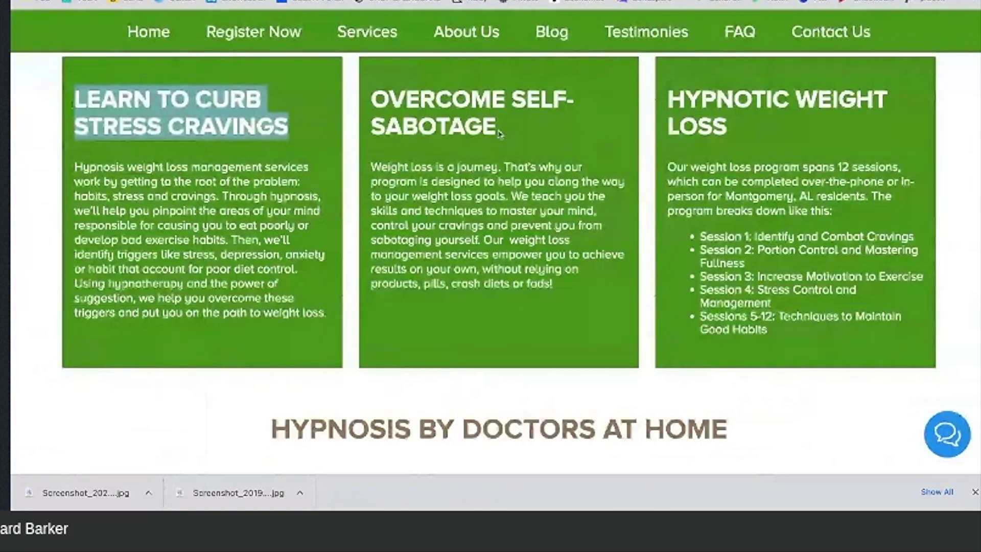
pyautogui.tripleClick(500, 134)
pyautogui.hotkey('ctrl', 'c')
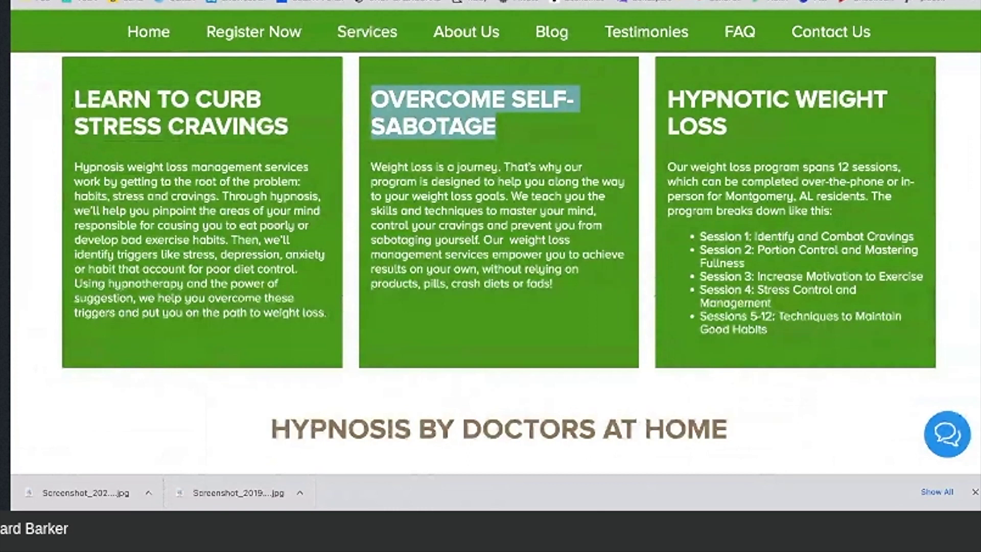
pyautogui.hotkey('ctrl', 'Tab')
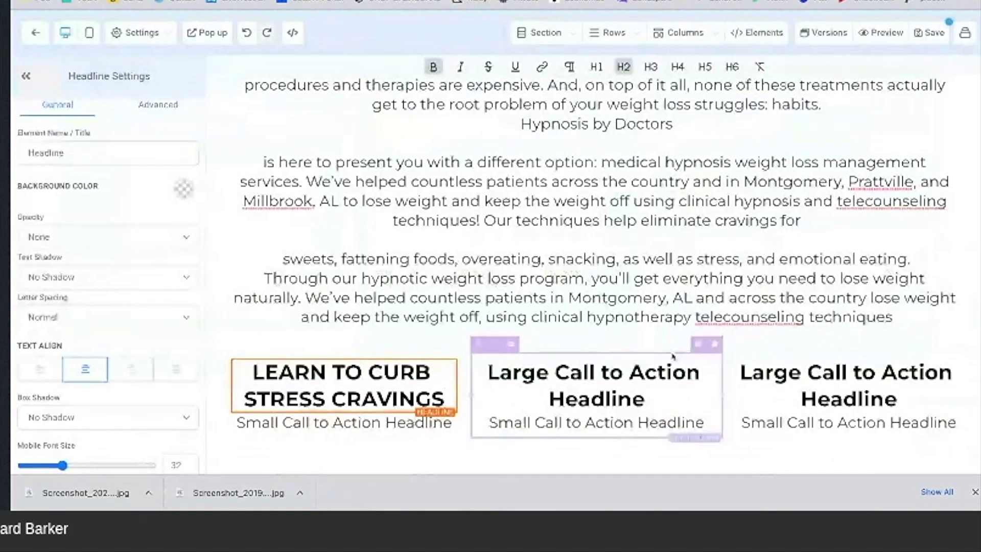
pyautogui.tripleClick(644, 398)
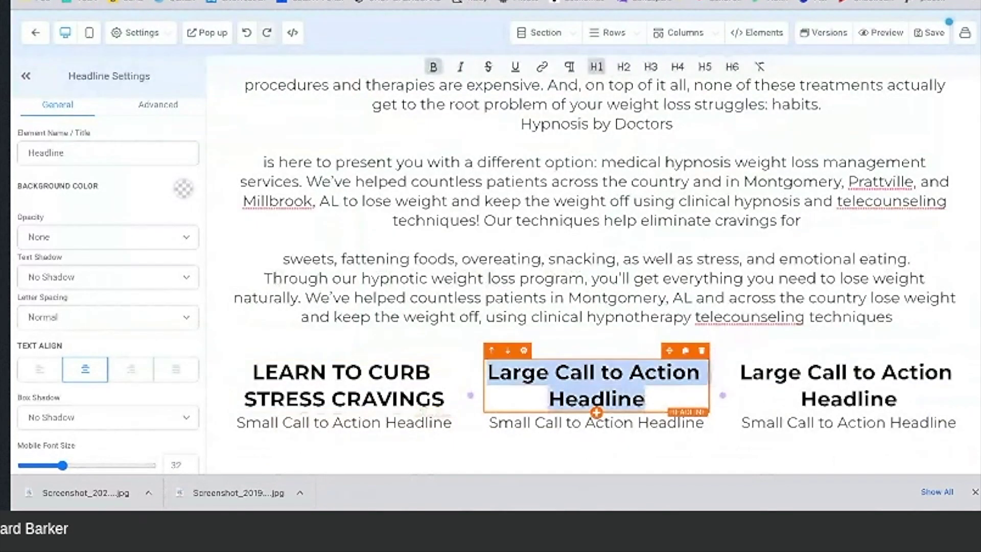
pyautogui.hotkey('ctrl', 'v')
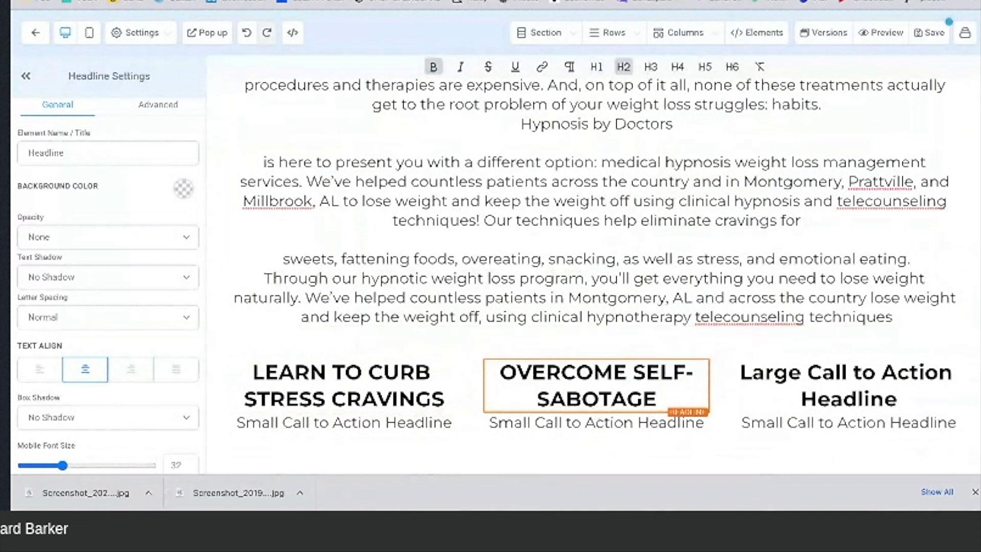
# Step: Replace the third headline with 'HYPNOTIC WEIGHT LOSS' and remove the extra empty line
pyautogui.hotkey('ctrl', 'Tab')
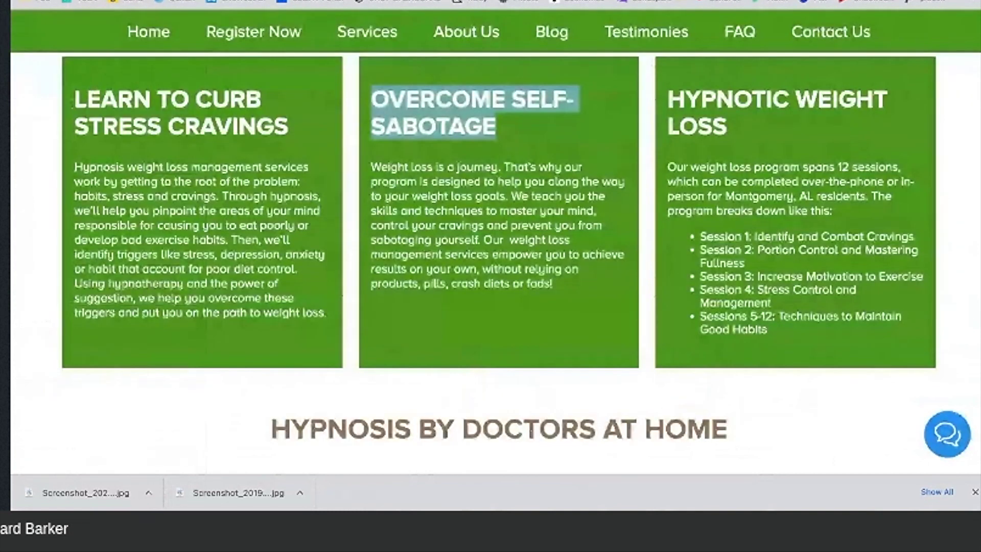
pyautogui.click(731, 129)
pyautogui.moveTo(732, 129); pyautogui.dragTo(687, 106)
pyautogui.hotkey('ctrl', 'c')
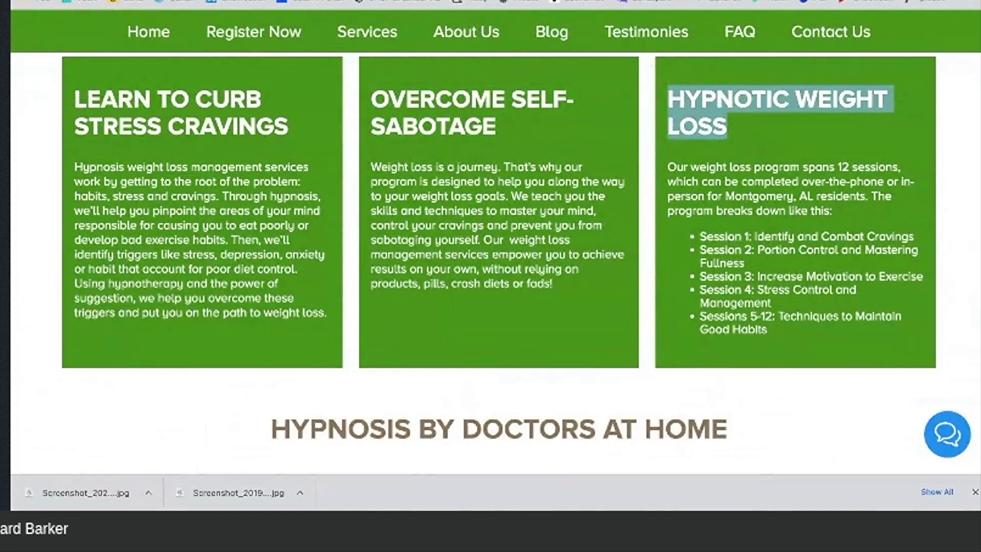
pyautogui.hotkey('ctrl', 'Tab')
pyautogui.moveTo(899, 398); pyautogui.dragTo(740, 377)
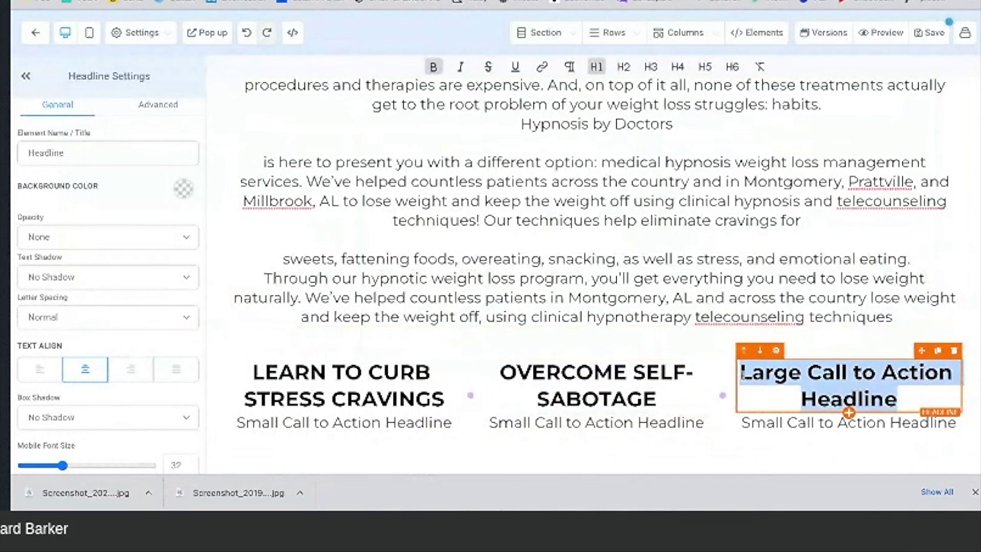
pyautogui.hotkey('ctrl', 'v')
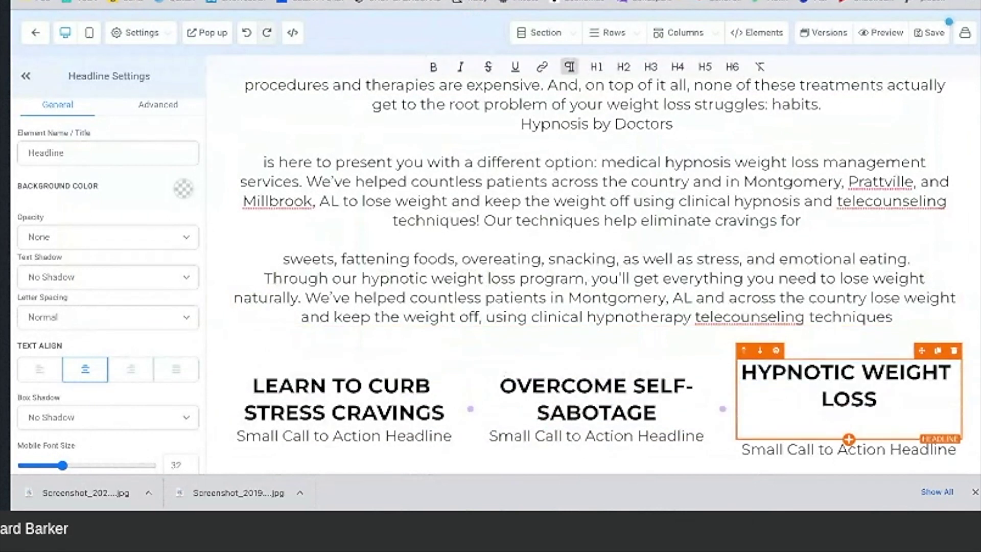
pyautogui.press('BackSpace')
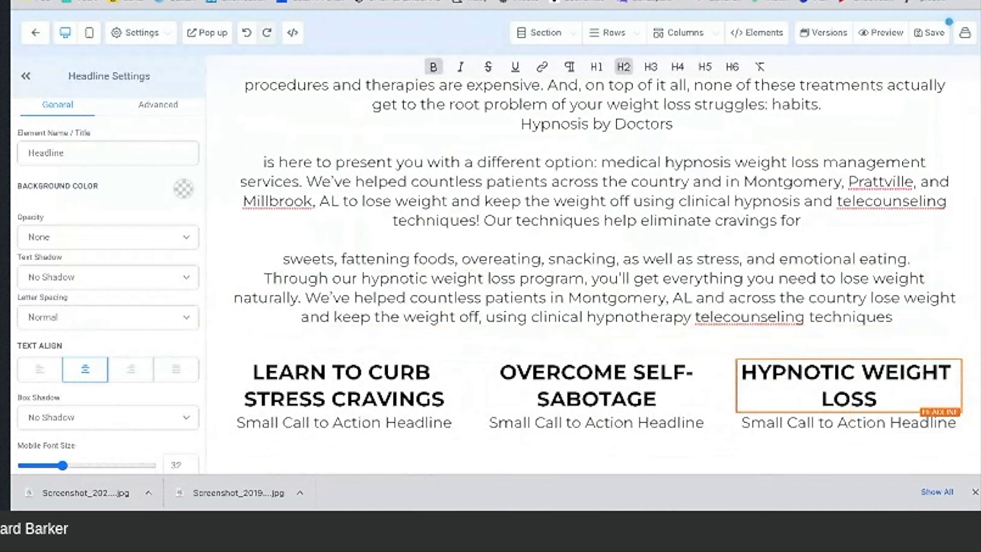
pyautogui.hotkey('ctrl', 'shift', 'Tab')
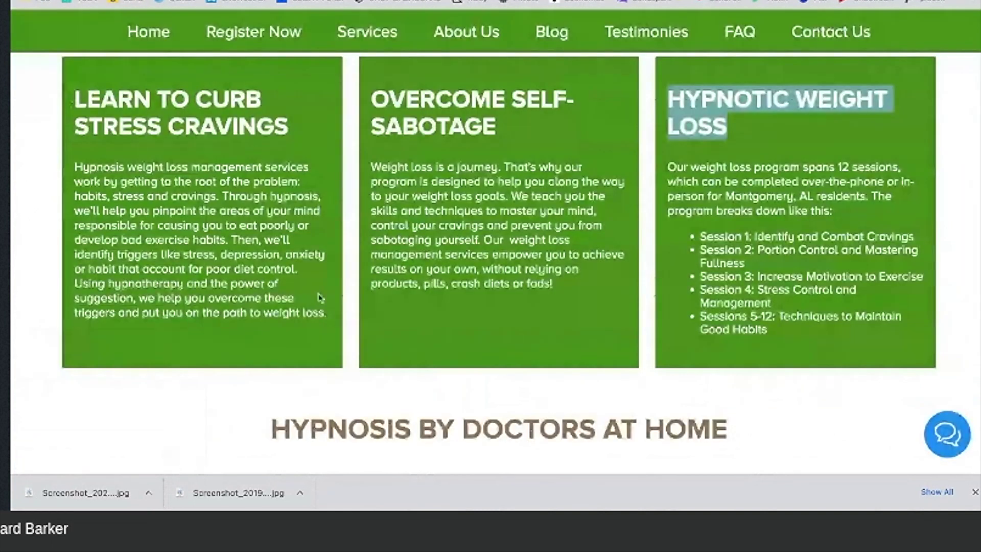
# Step: Paste the reference site's first card paragraph over the first column's placeholder sub-headline
pyautogui.moveTo(326, 312); pyautogui.dragTo(74, 181)
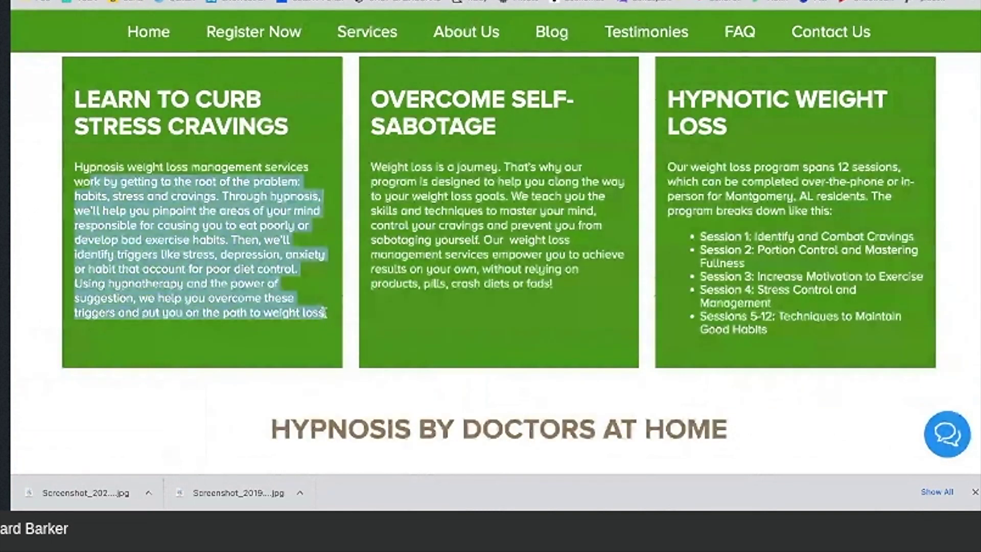
pyautogui.moveTo(323, 312); pyautogui.dragTo(95, 179)
pyautogui.hotkey('ctrl', 'c')
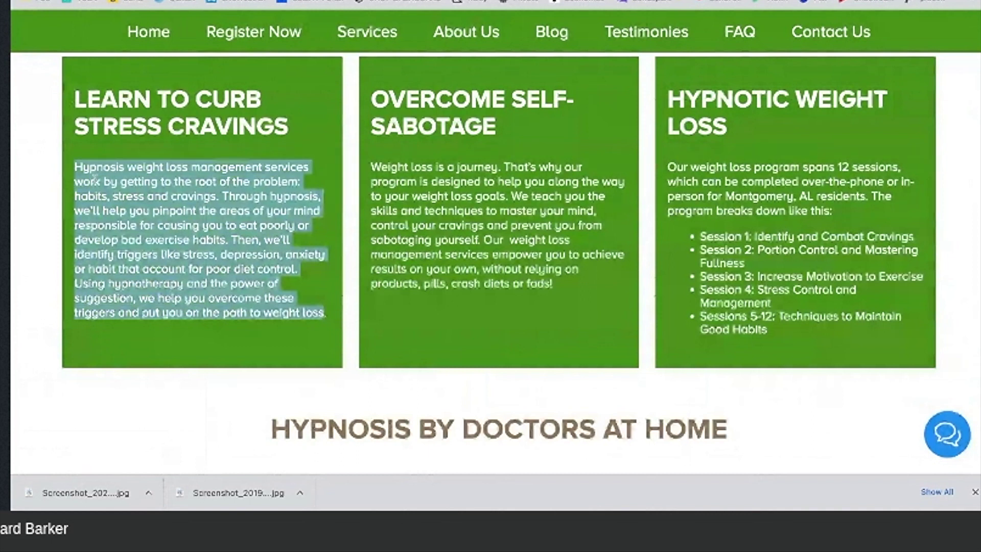
pyautogui.hotkey('ctrl', 'Tab')
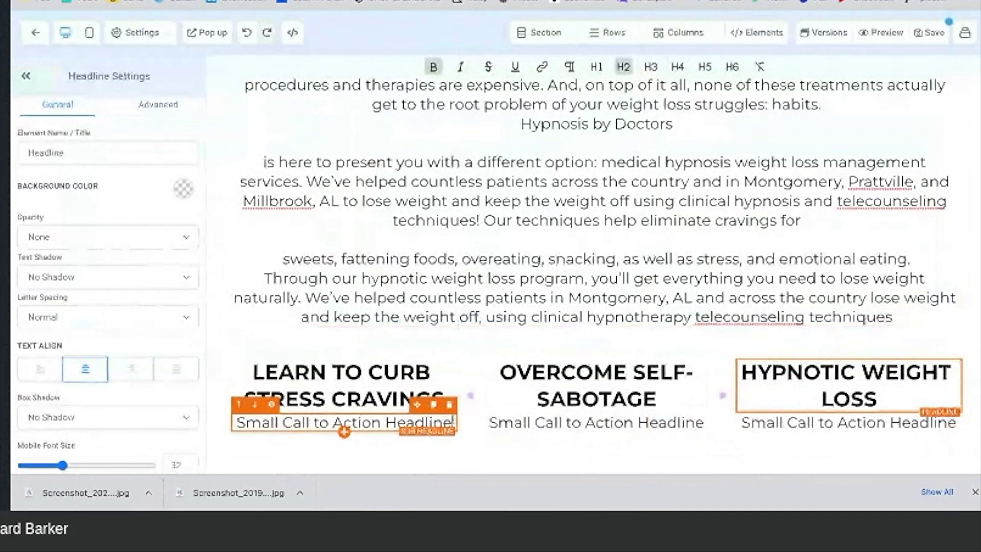
pyautogui.tripleClick(452, 422)
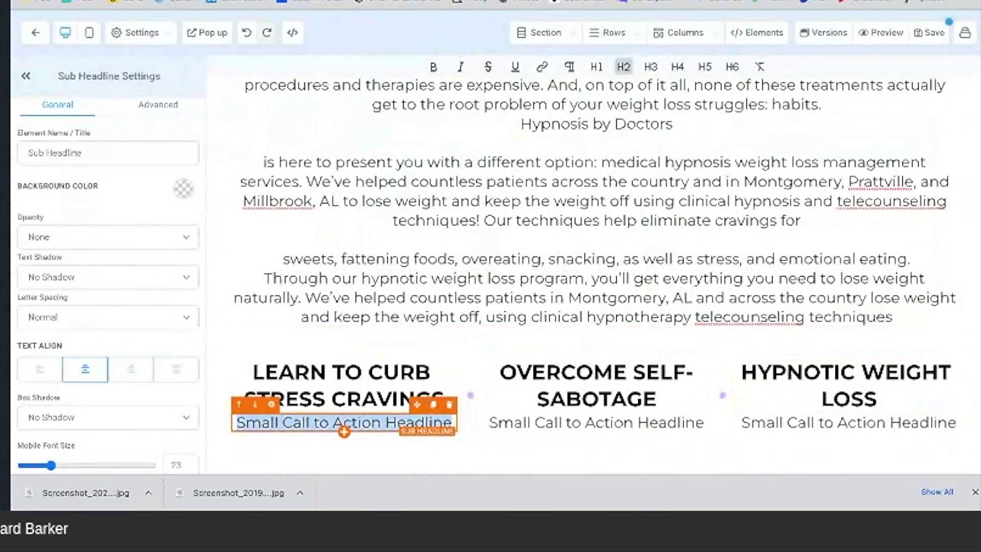
pyautogui.hotkey('ctrl', 'v')
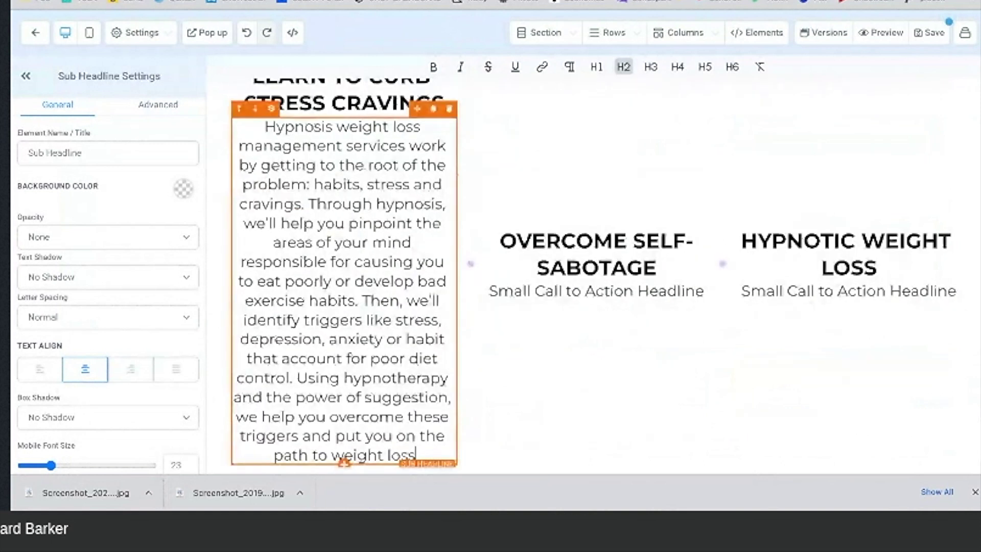
# Step: Copy the middle card's paragraph from the reference site into the middle column
pyautogui.hotkey('ctrl', 'Tab')
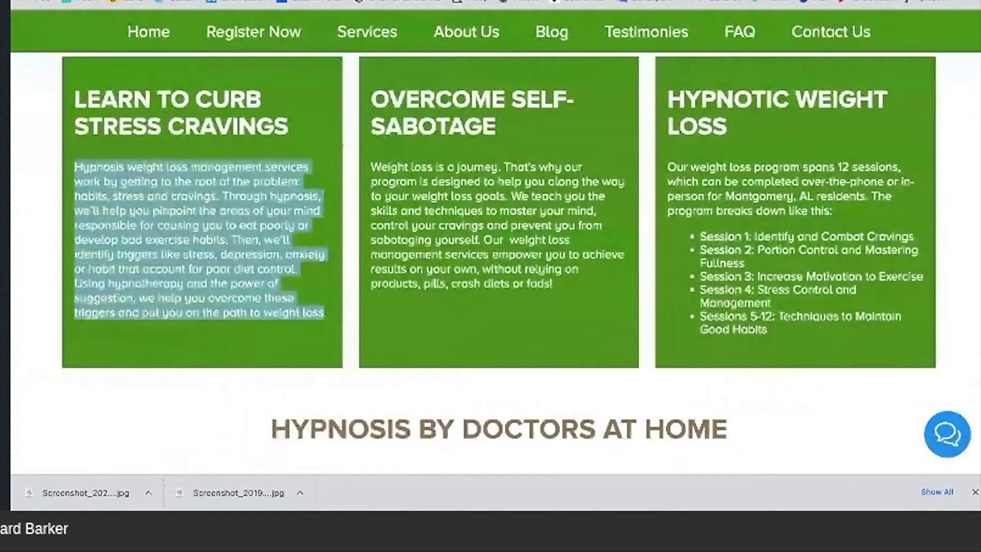
pyautogui.tripleClick(558, 281)
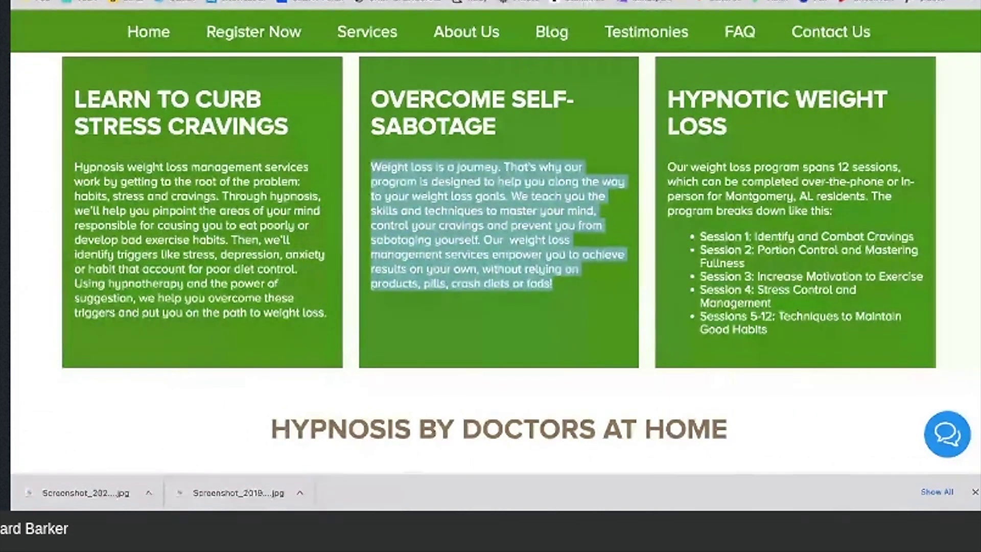
pyautogui.hotkey('ctrl', 'Tab')
pyautogui.tripleClick(596, 290)
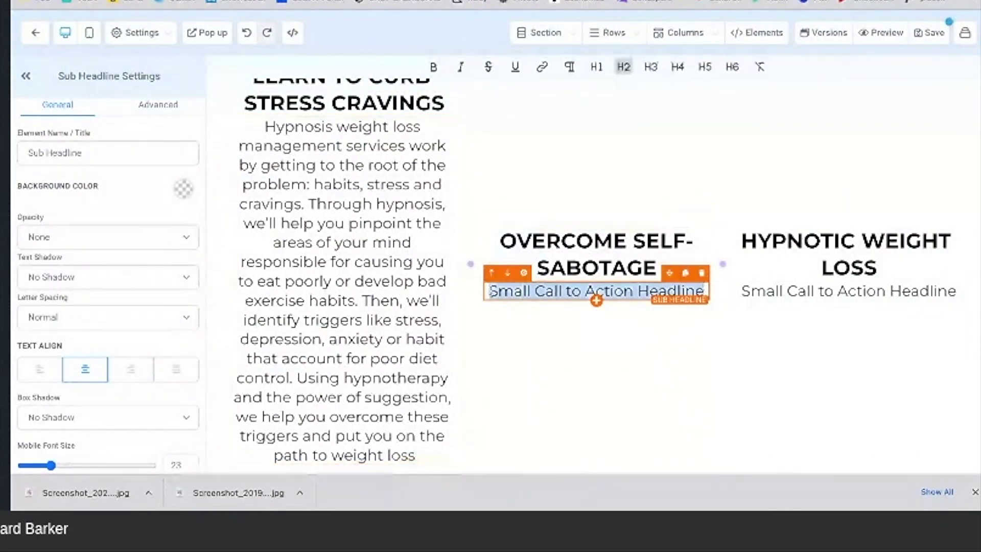
pyautogui.hotkey('ctrl', 'v')
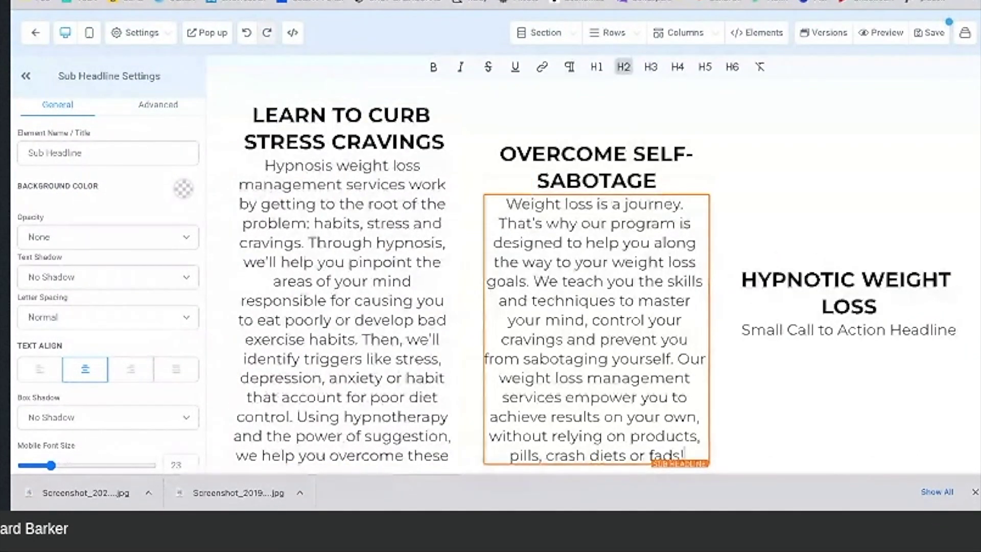
# Step: Replace the right column's placeholder with the copied 12-session weight loss program text
pyautogui.hotkey('ctrl', 'shift', 'Tab')
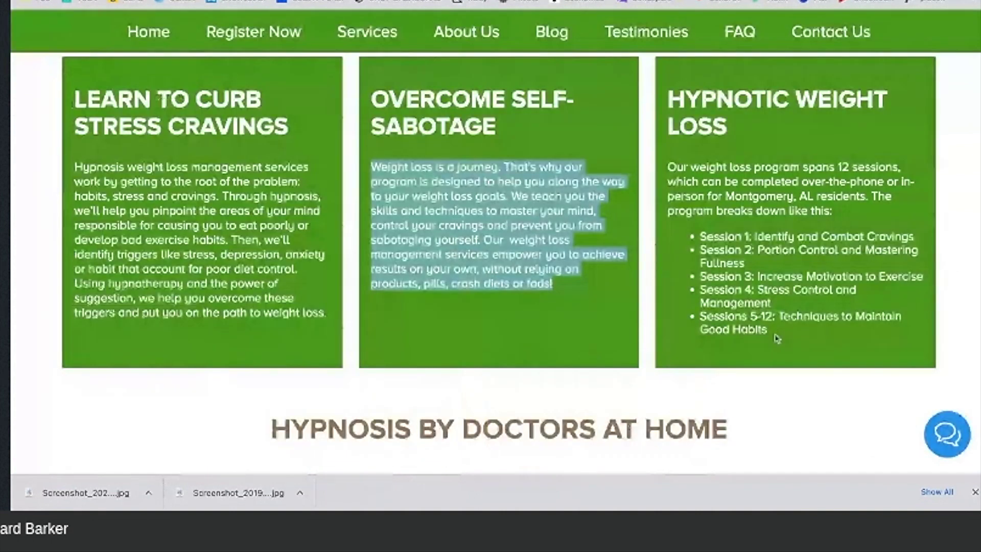
pyautogui.moveTo(776, 338); pyautogui.dragTo(666, 165)
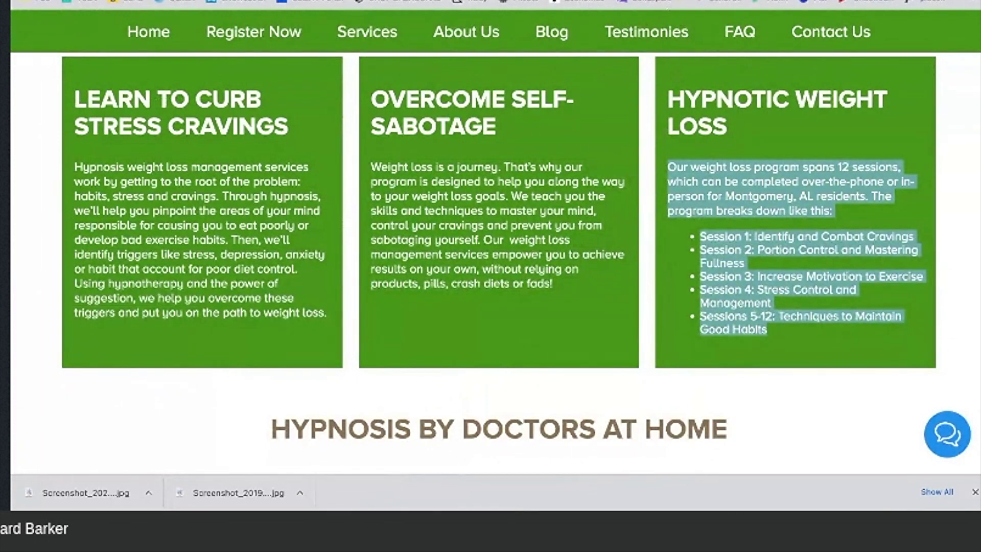
pyautogui.hotkey('ctrl', 'Tab')
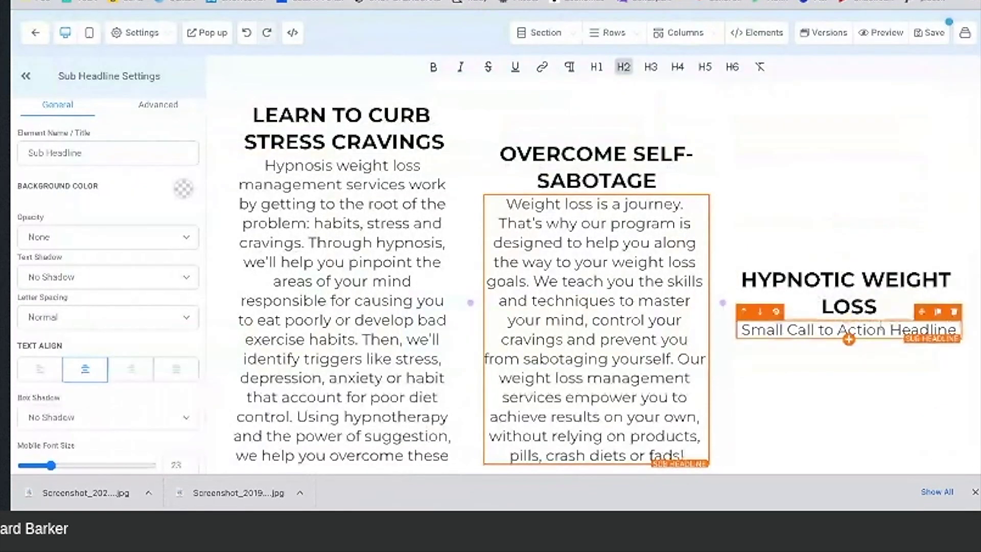
pyautogui.click(958, 329)
pyautogui.moveTo(958, 329); pyautogui.dragTo(740, 330)
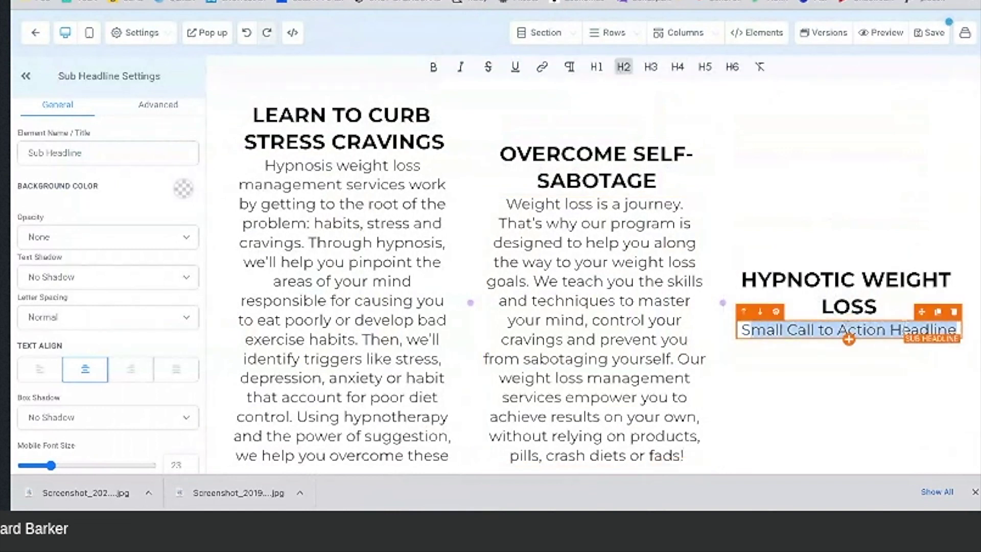
pyautogui.click(899, 331)
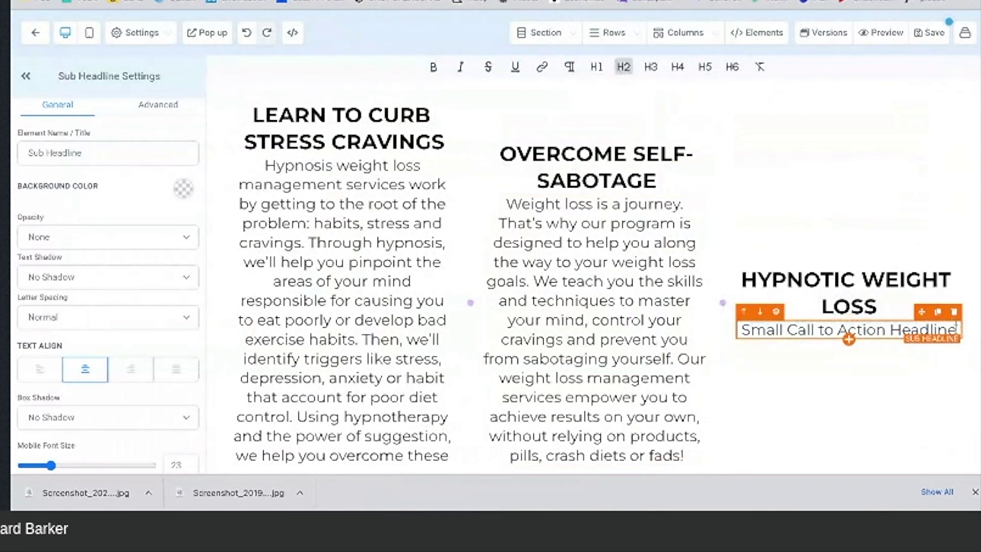
pyautogui.moveTo(954, 329); pyautogui.dragTo(741, 330)
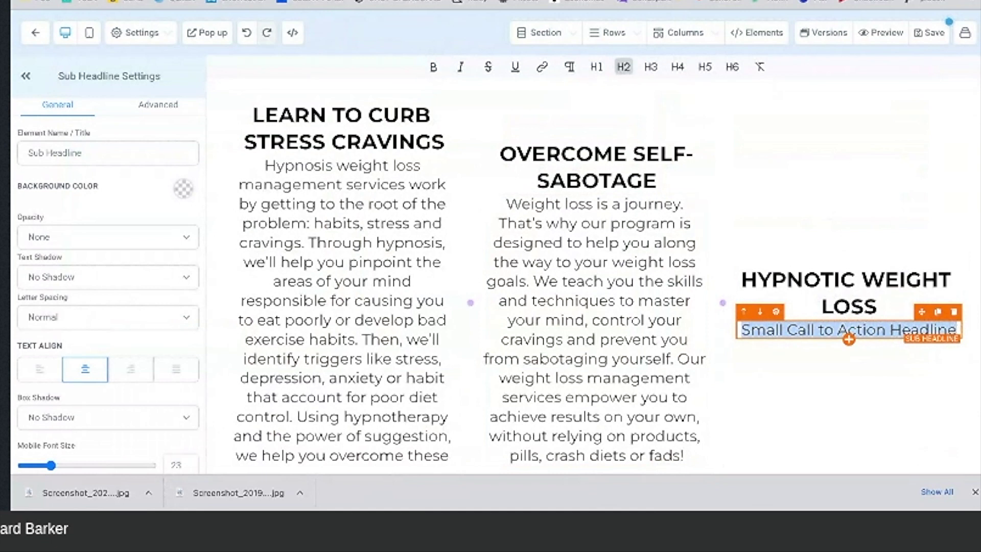
pyautogui.write('Our weight loss program spans 12 sessions, which can be completed over-the-phone or in-person for Montgomery, AL residents. The program breaks down like this: Session 1:Identify and Combat CravingsSession 2:Portion Control and Mastering FullnessSession 3:Increase Motivation to ExerciseSession 4:Stress Control and ManagementSessions 5-12:Techniques to Maintain Good Habits')
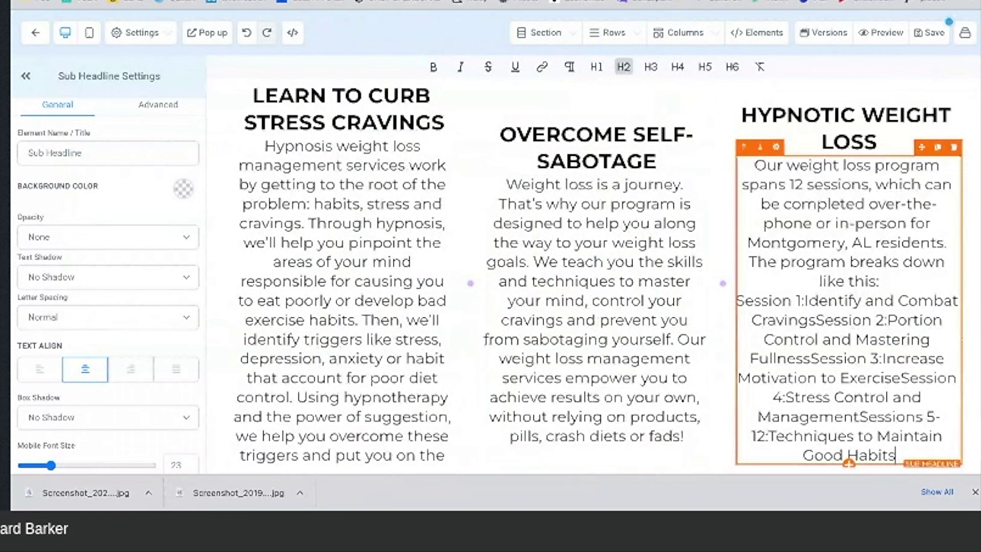
pyautogui.click(654, 243)
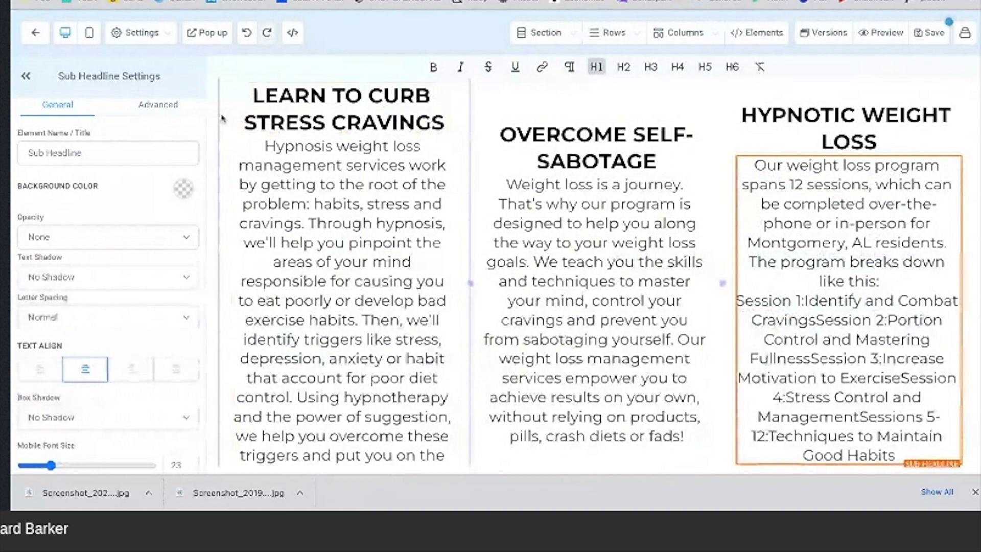
# Step: Give the LEARN TO CURB STRESS CRAVINGS column a bright green background
pyautogui.scroll(2, 221, 119)
pyautogui.click(223, 137)
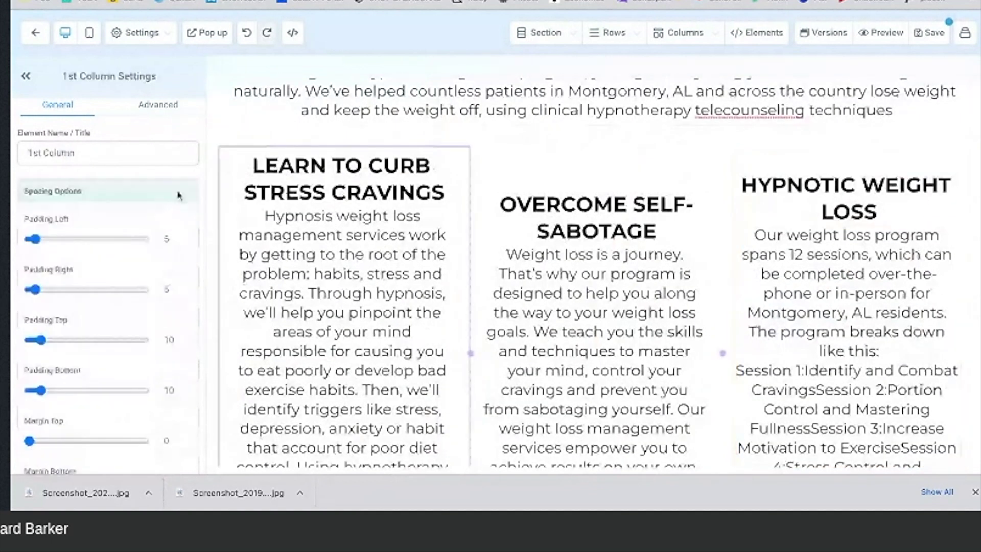
pyautogui.scroll(-5, 157, 207)
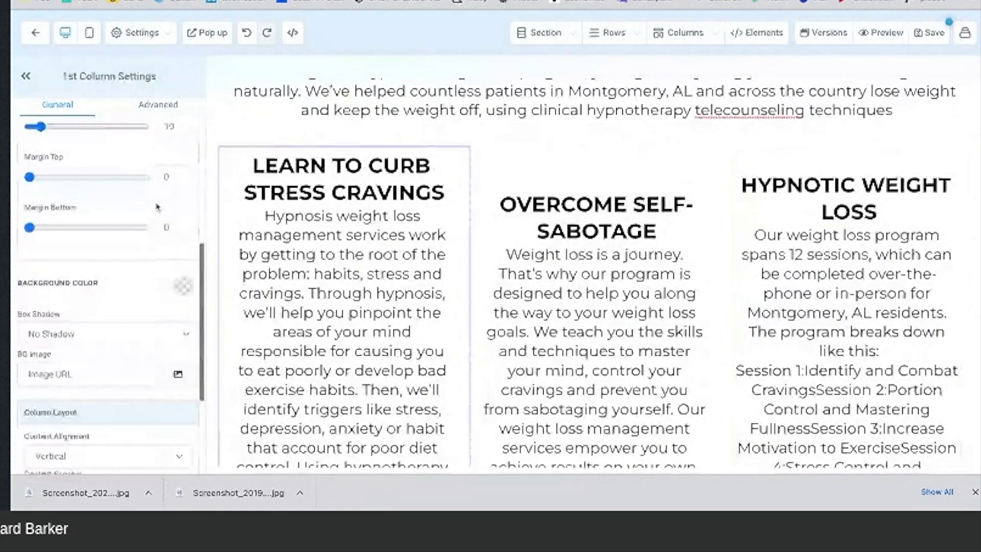
pyautogui.click(183, 269)
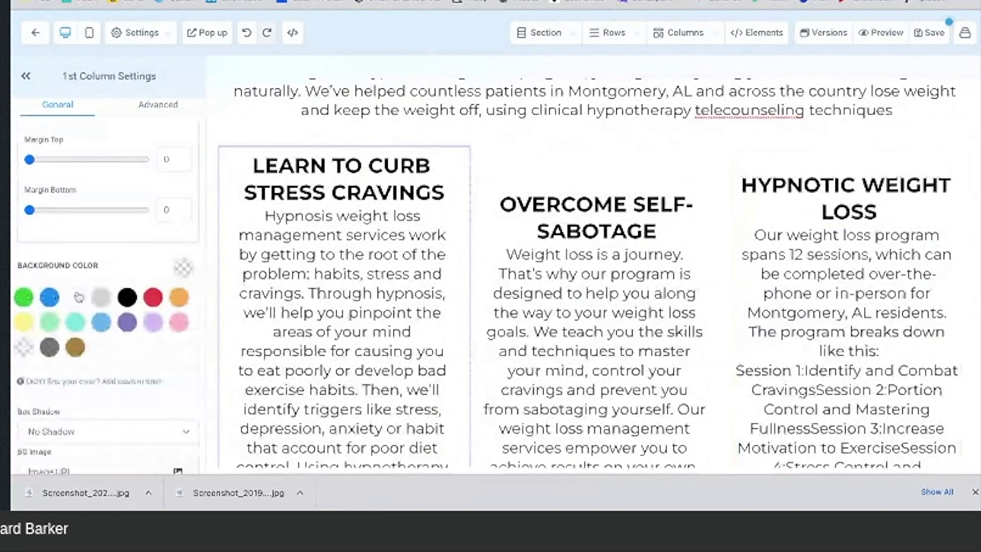
pyautogui.click(23, 297)
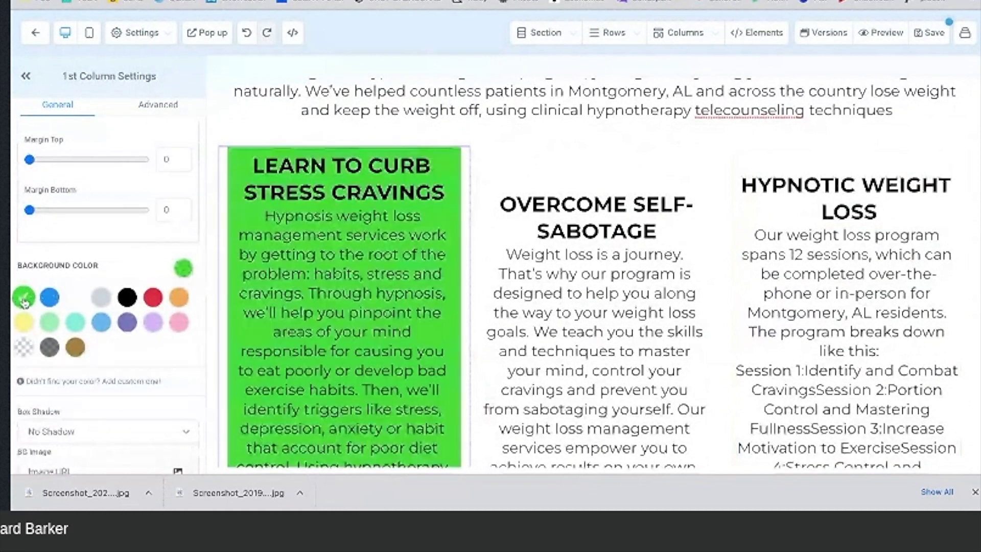
# Step: Give the OVERCOME SELF-SABOTAGE column the same bright green background
pyautogui.click(492, 166)
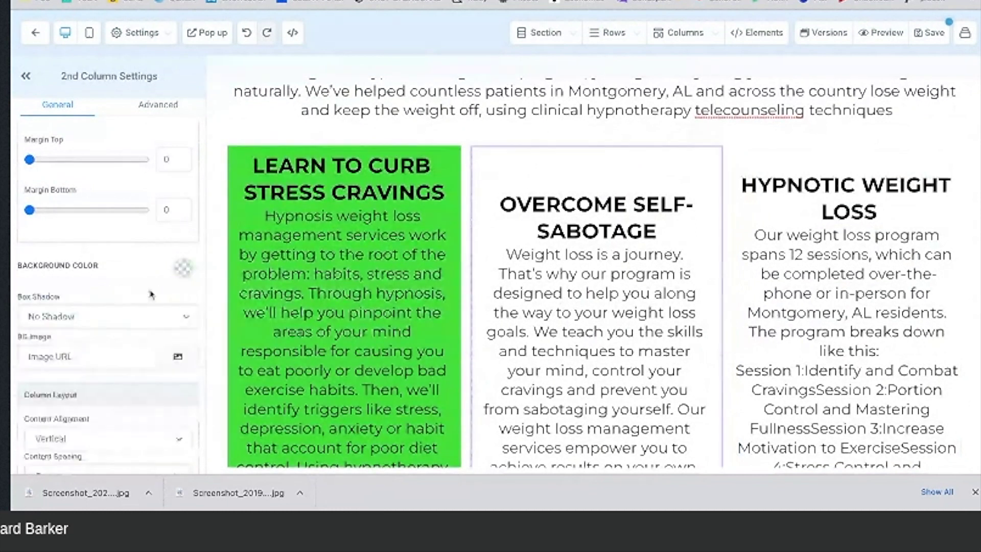
pyautogui.click(183, 267)
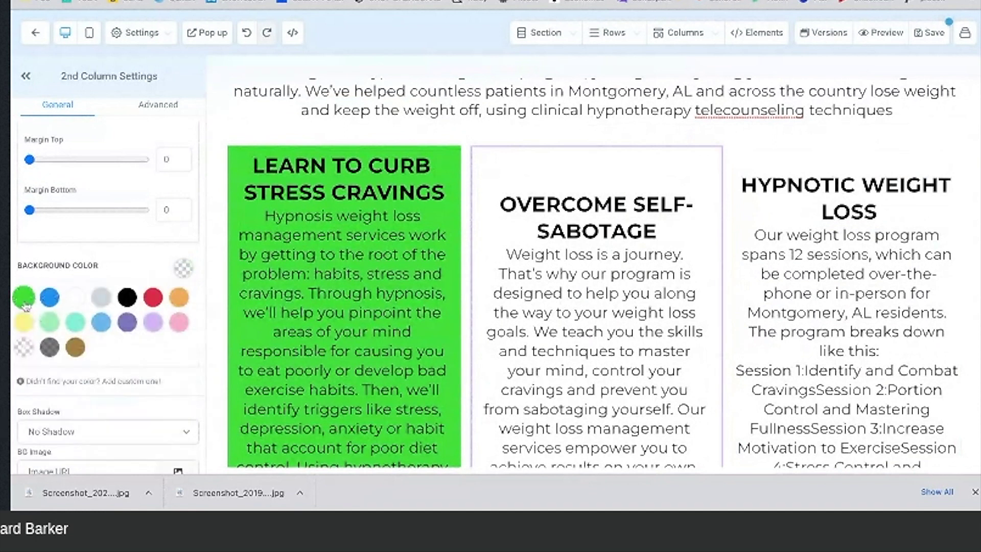
pyautogui.click(24, 297)
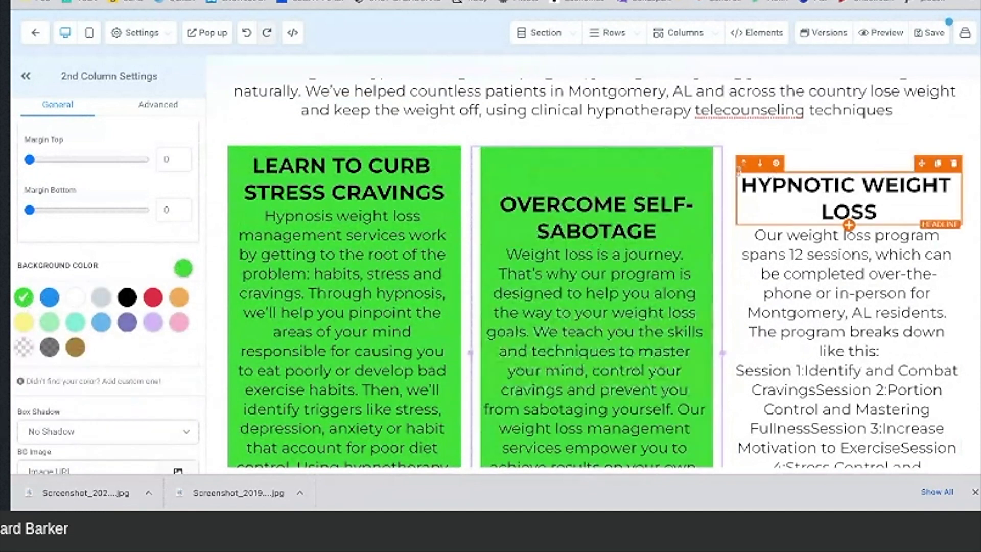
pyautogui.click(736, 161)
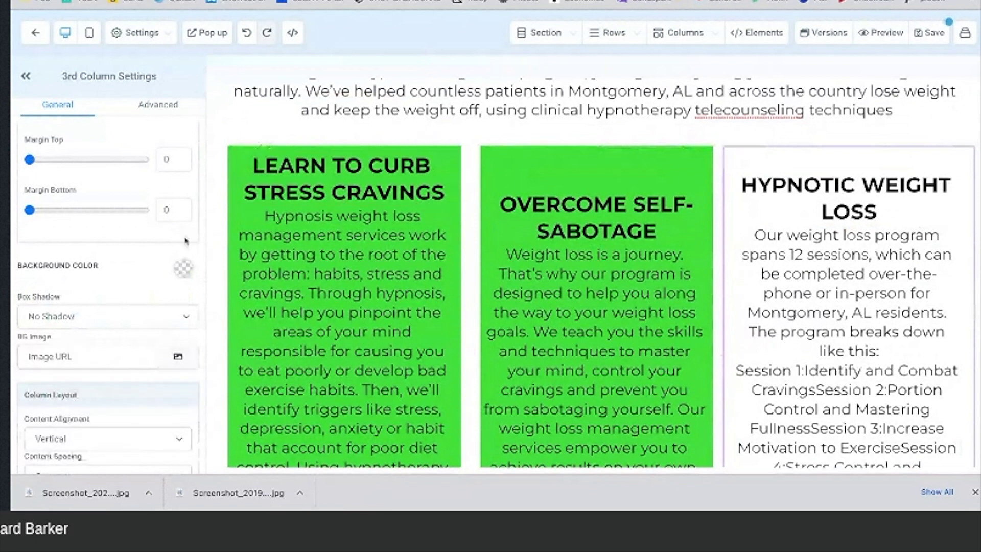
pyautogui.click(179, 273)
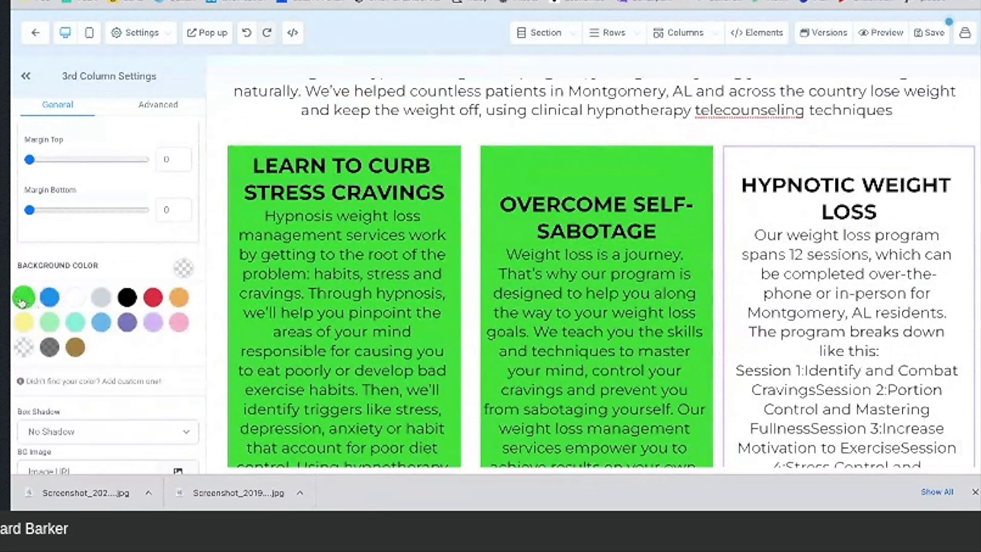
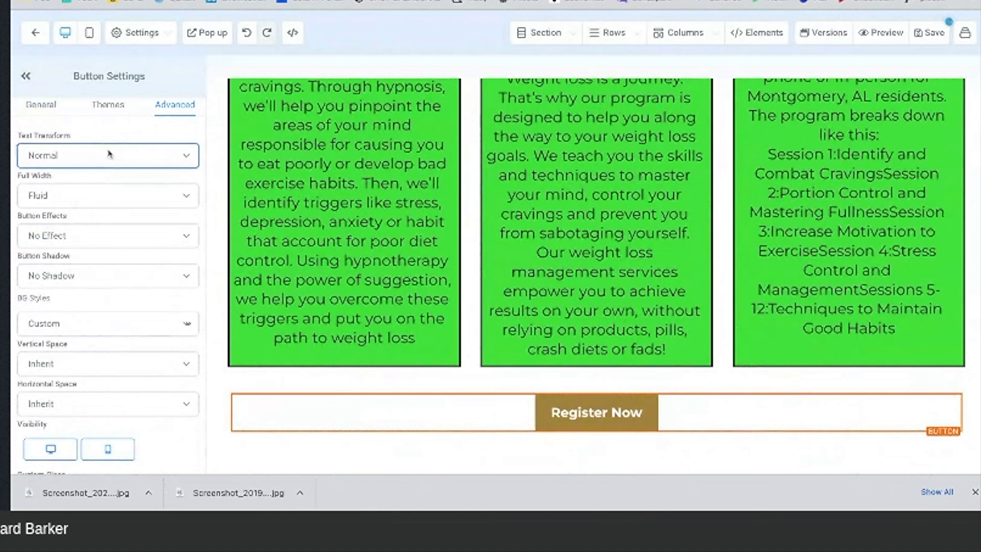
# Step: Give the Register Now button the Rocking (loop) button effect
pyautogui.click(108, 104)
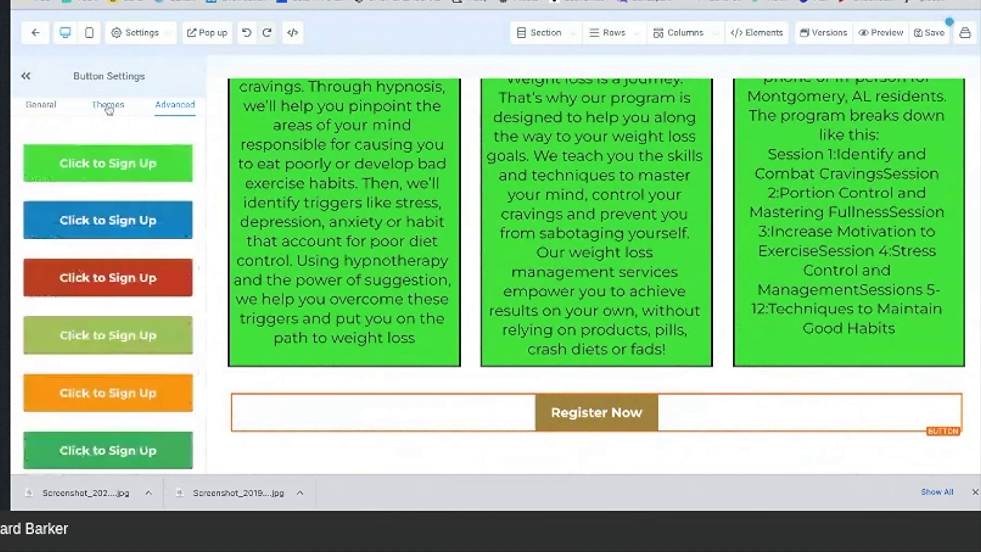
pyautogui.scroll(-5, 123, 275)
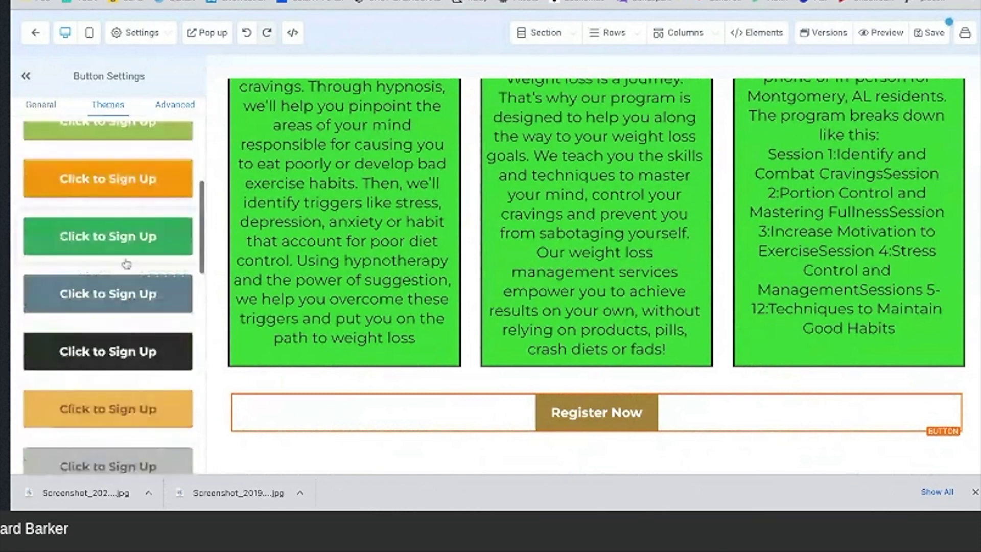
pyautogui.scroll(-3, 126, 264)
pyautogui.scroll(5, 126, 264)
pyautogui.scroll(2, 126, 264)
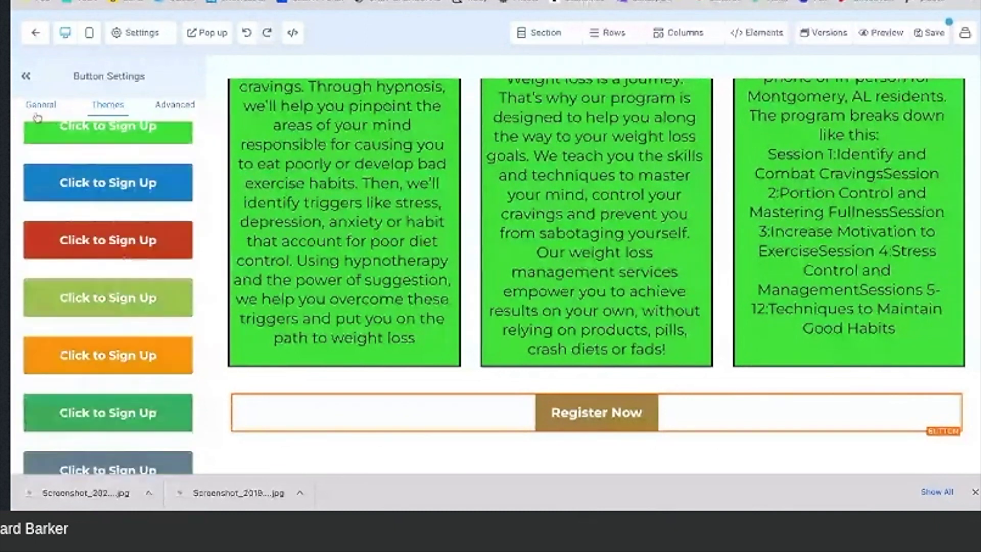
pyautogui.click(108, 236)
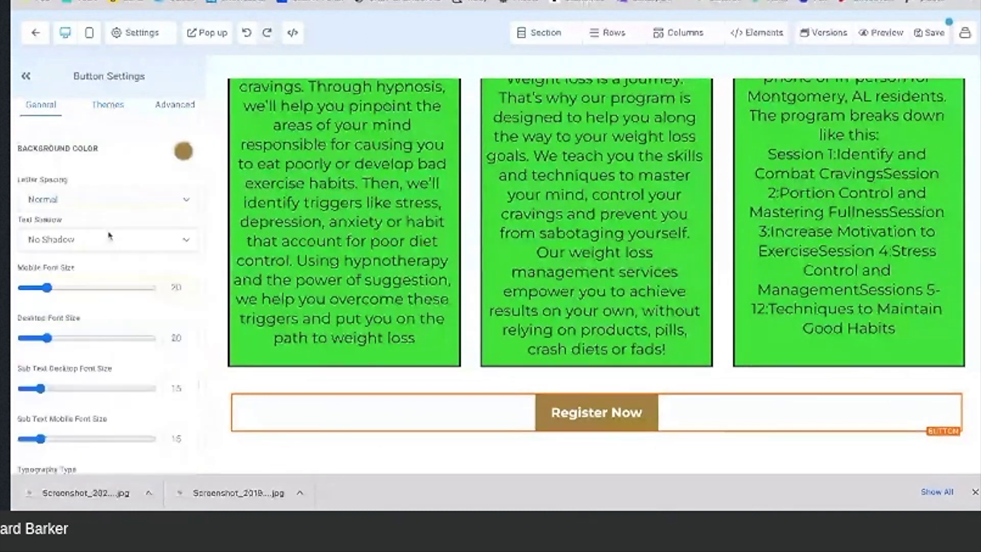
pyautogui.click(176, 105)
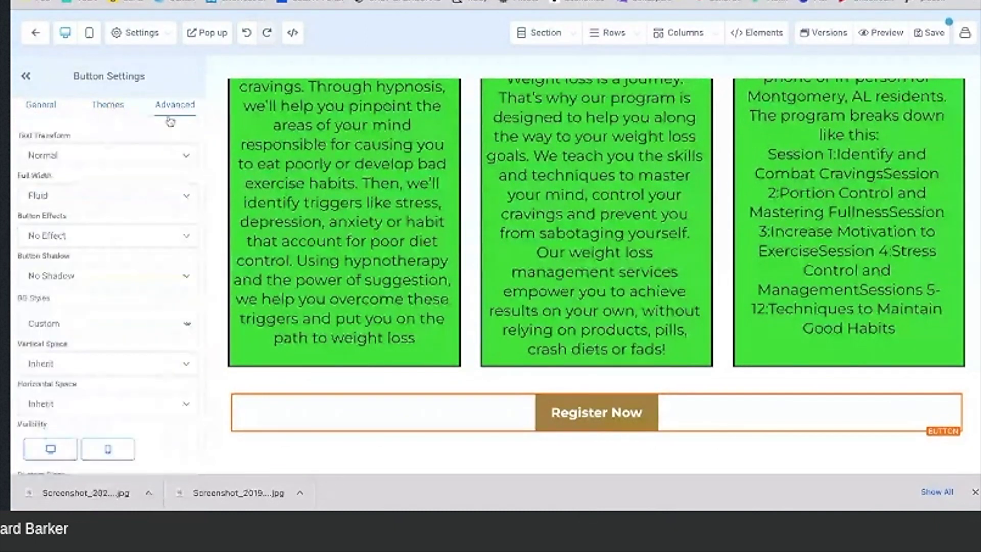
pyautogui.click(115, 196)
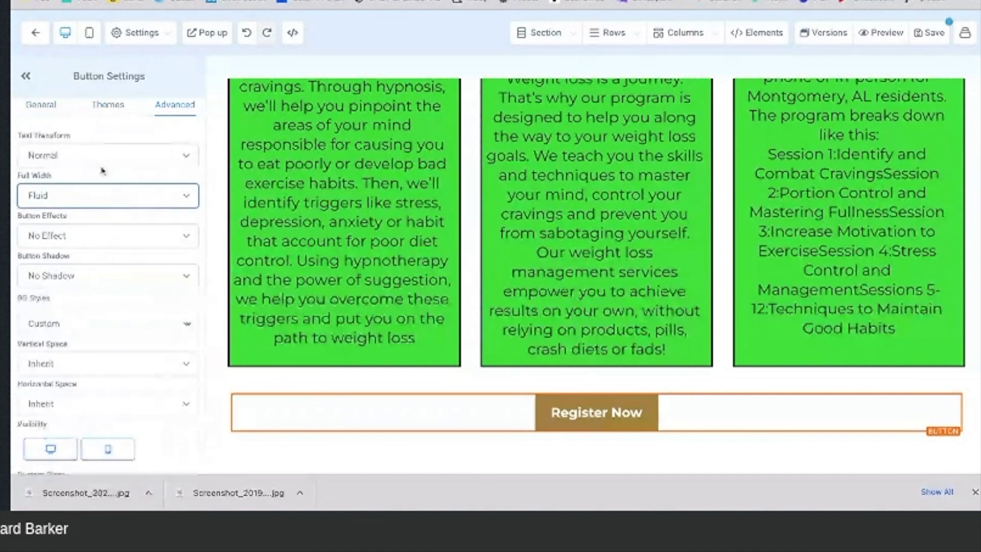
pyautogui.click(97, 235)
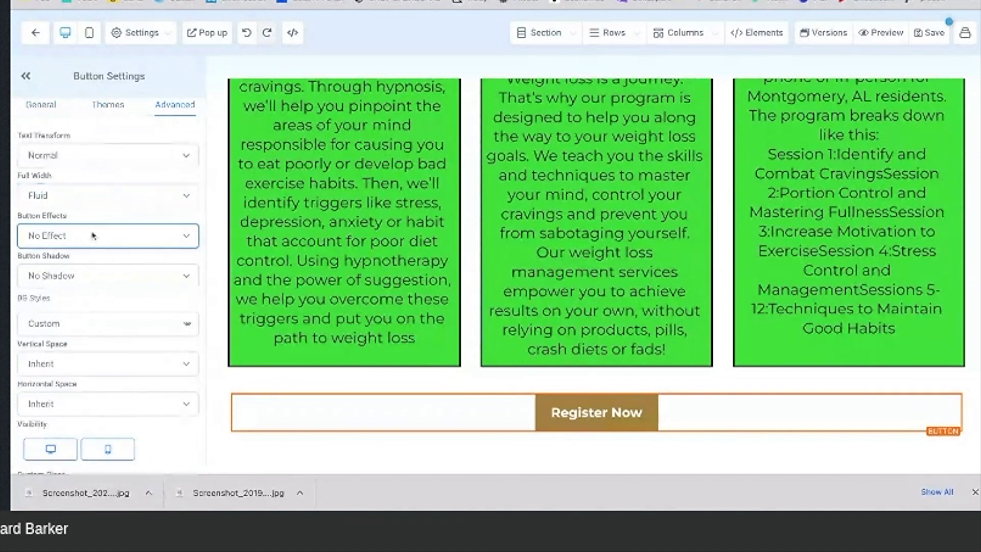
pyautogui.click(94, 268)
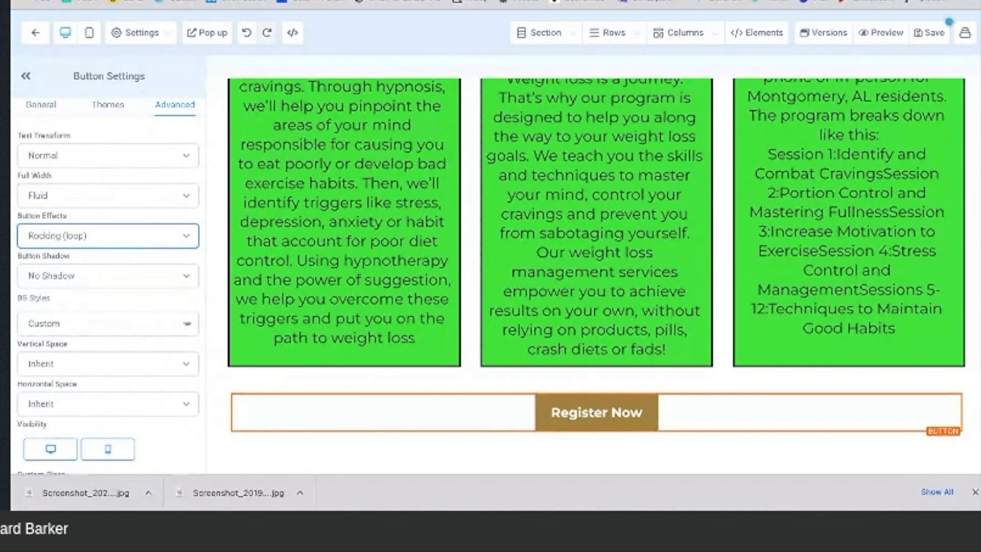
# Step: Add a full 3px black border around the button
pyautogui.scroll(-3, 107, 281)
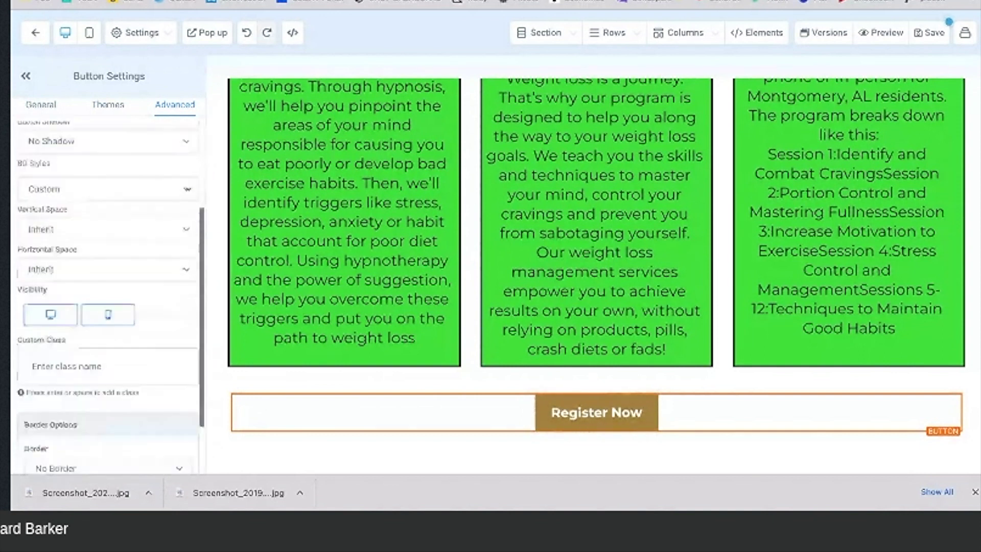
pyautogui.scroll(-2, 90, 359)
pyautogui.scroll(5, 89, 359)
pyautogui.scroll(-5, 89, 358)
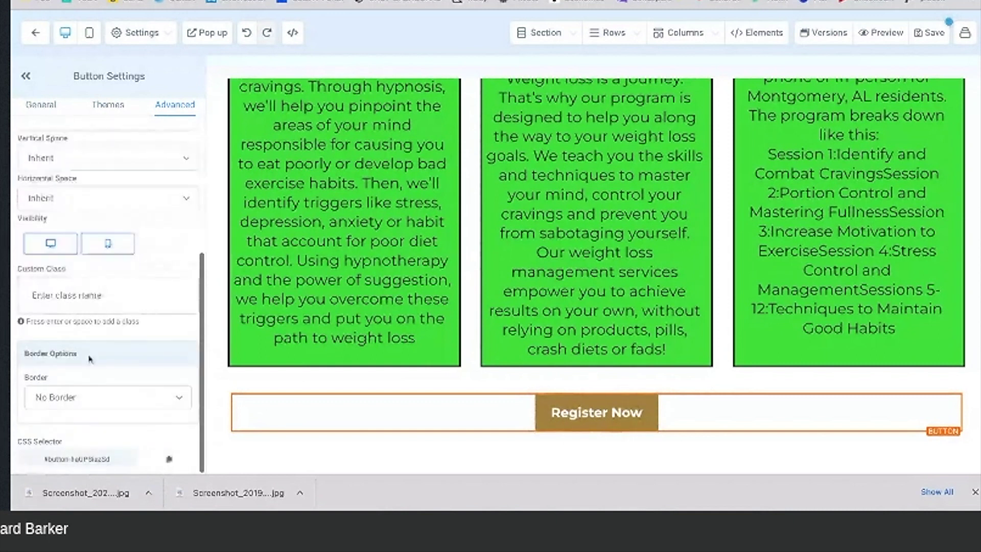
pyautogui.click(81, 396)
pyautogui.click(80, 406)
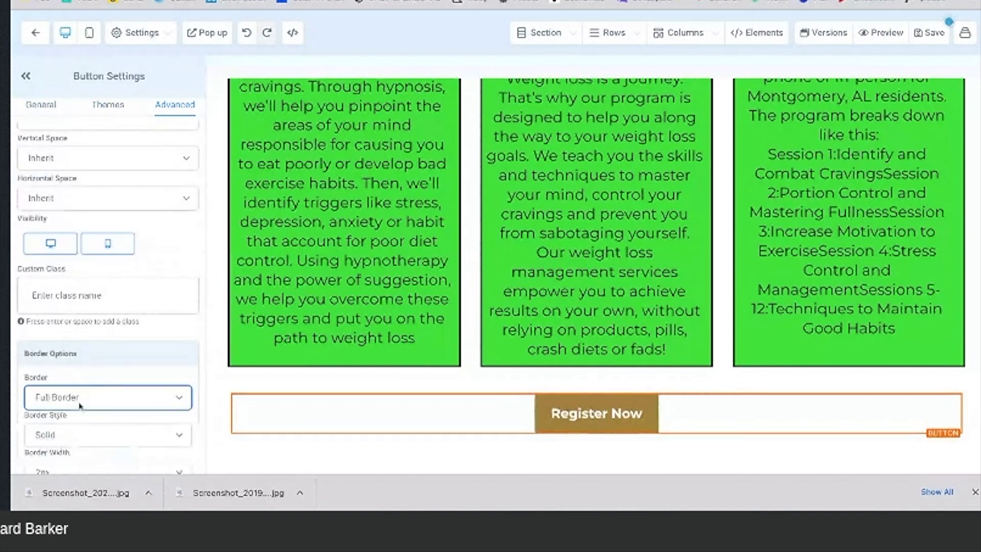
pyautogui.scroll(-3, 80, 406)
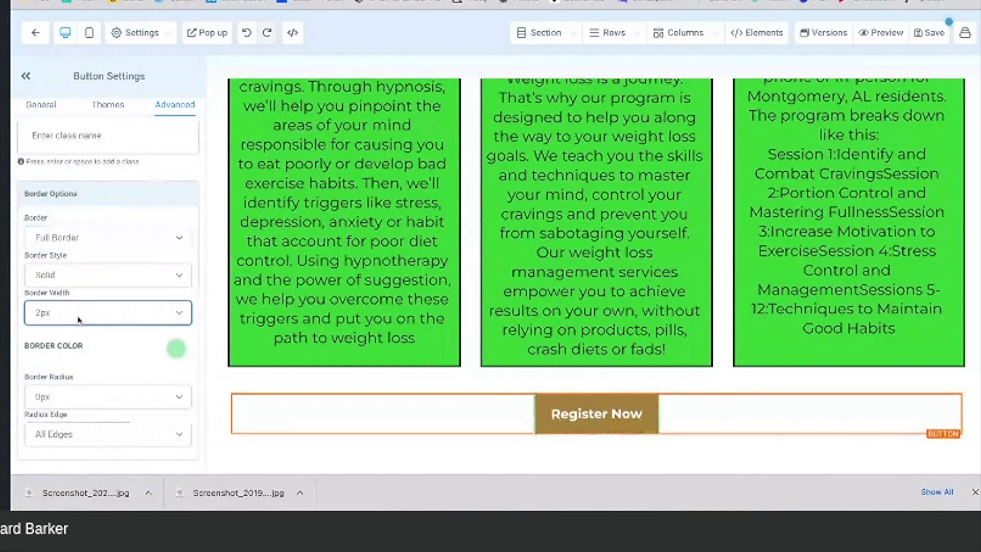
pyautogui.click(75, 332)
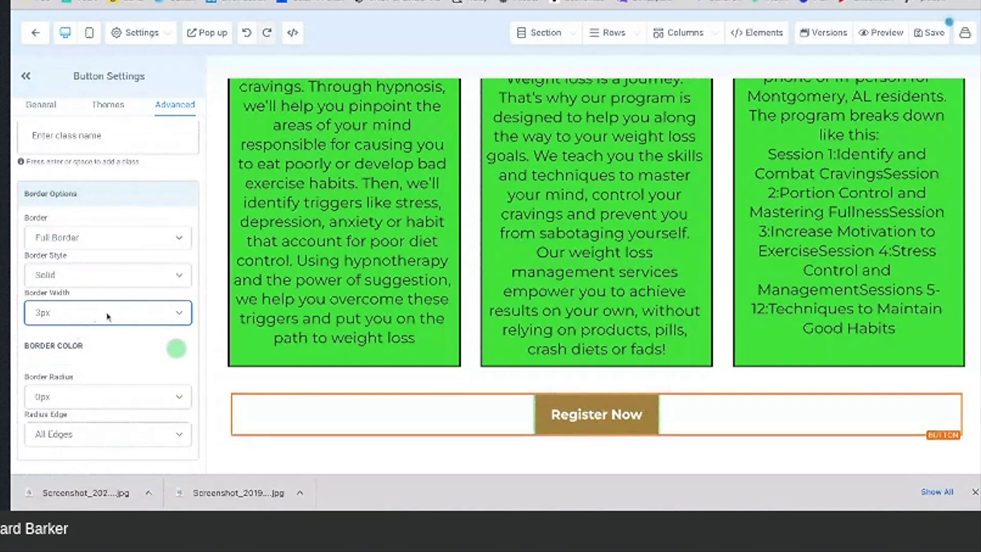
pyautogui.click(175, 348)
pyautogui.click(134, 377)
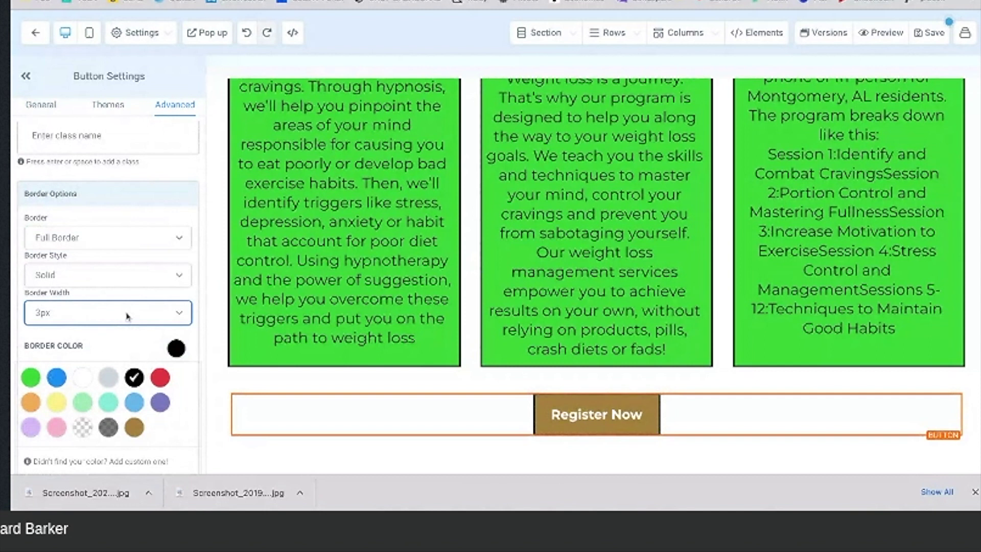
# Step: Round the button's corners with a 75px border radius
pyautogui.scroll(-3, 137, 345)
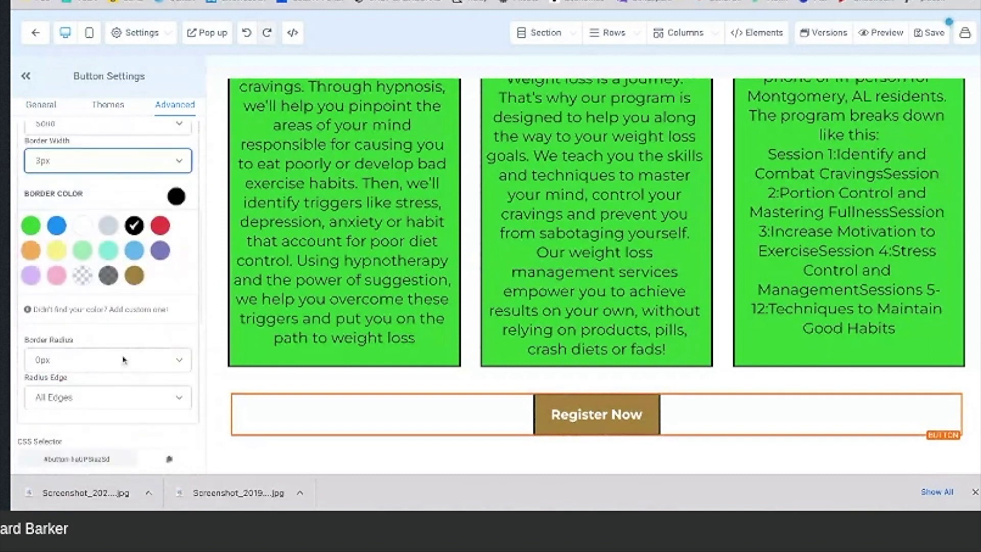
pyautogui.click(123, 360)
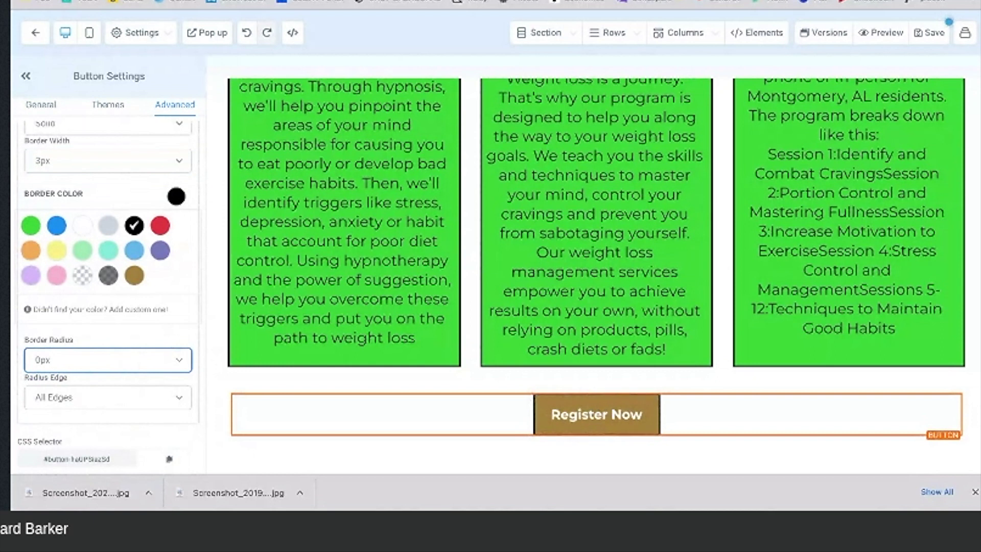
pyautogui.write('75')
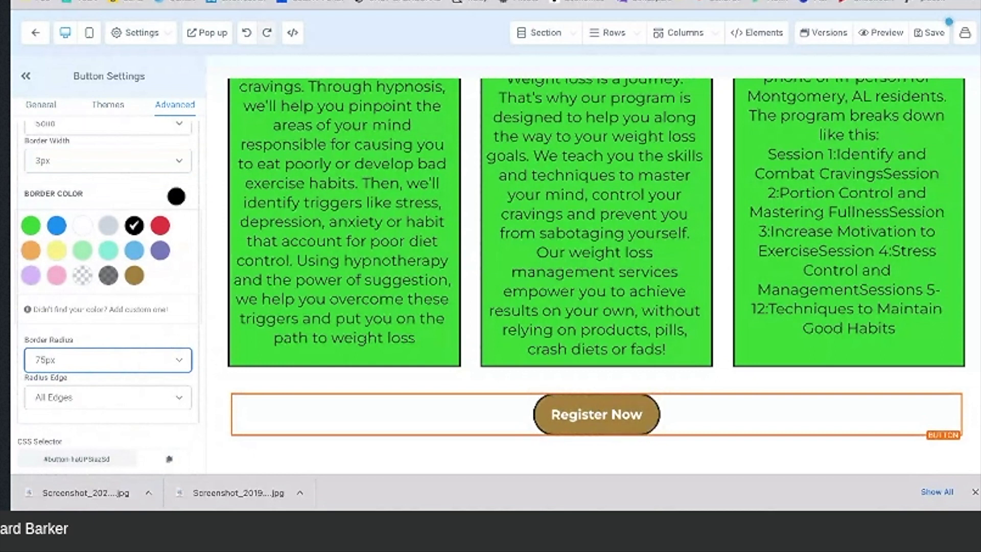
pyautogui.scroll(6, 92, 260)
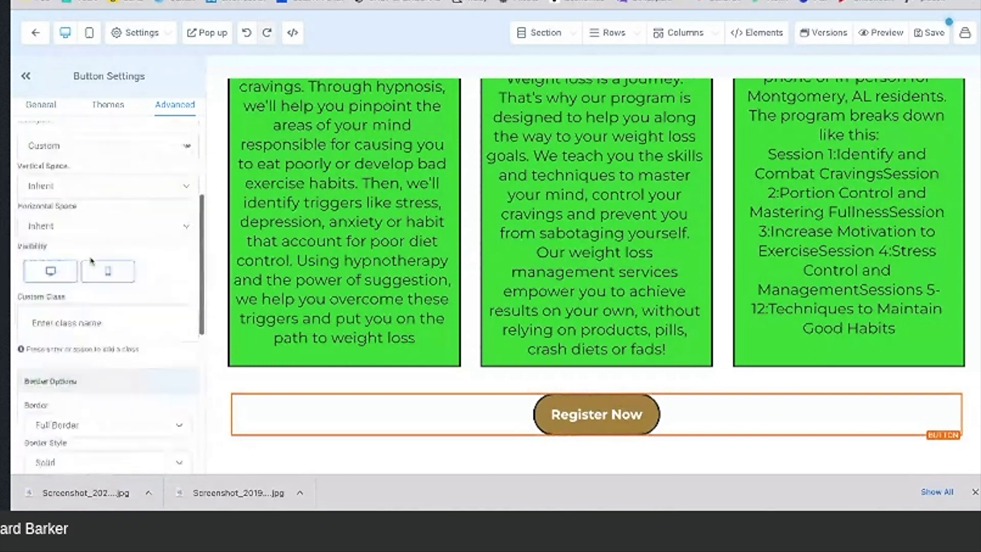
# Step: Set desktop font size 34, preview Bounce, Woobble and Elevate effects, keep Rocking (loop), then save
pyautogui.click(47, 106)
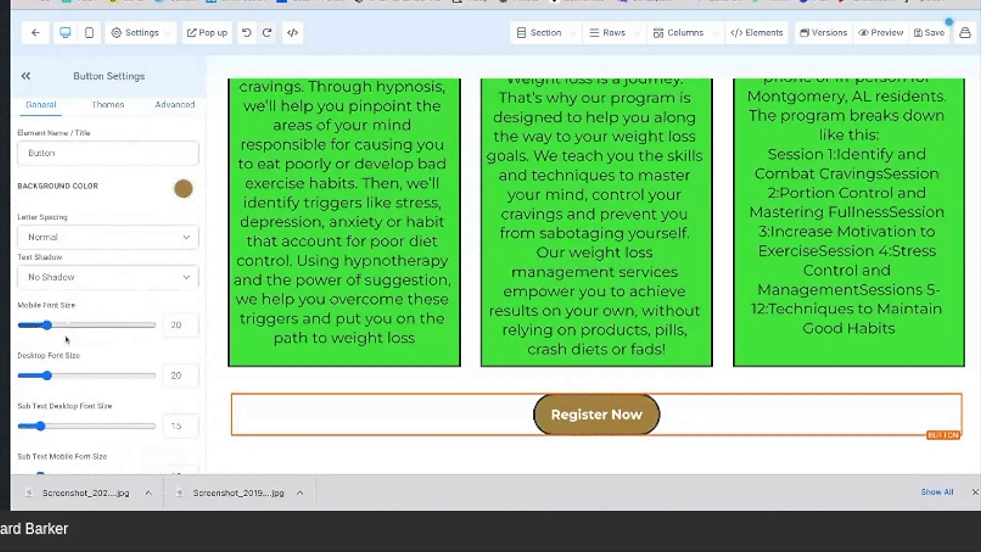
pyautogui.moveTo(47, 376); pyautogui.dragTo(65, 376)
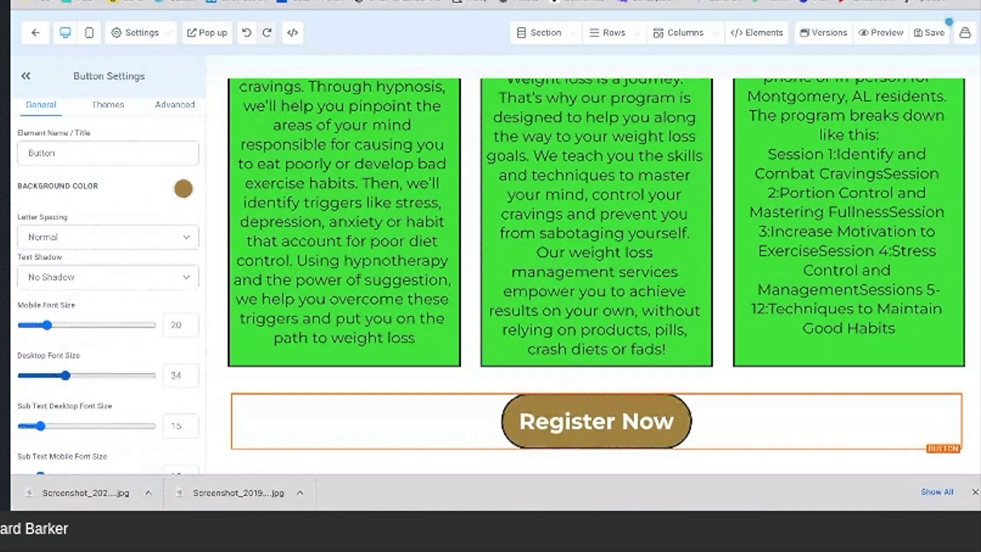
pyautogui.click(176, 105)
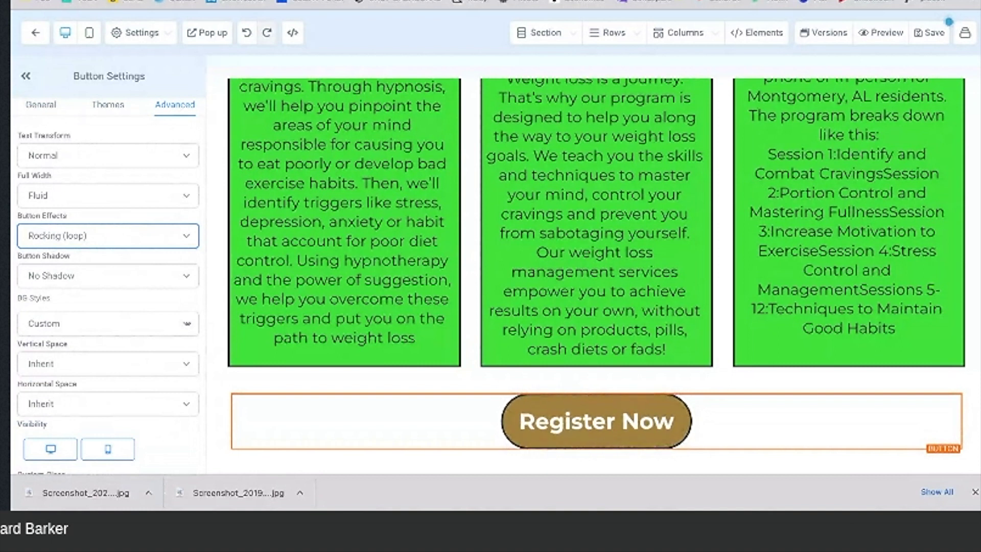
pyautogui.press('Down')
pyautogui.press('Down')
pyautogui.moveTo(562, 428)
pyautogui.press('Down')
pyautogui.moveTo(566, 406)
pyautogui.press('Down')
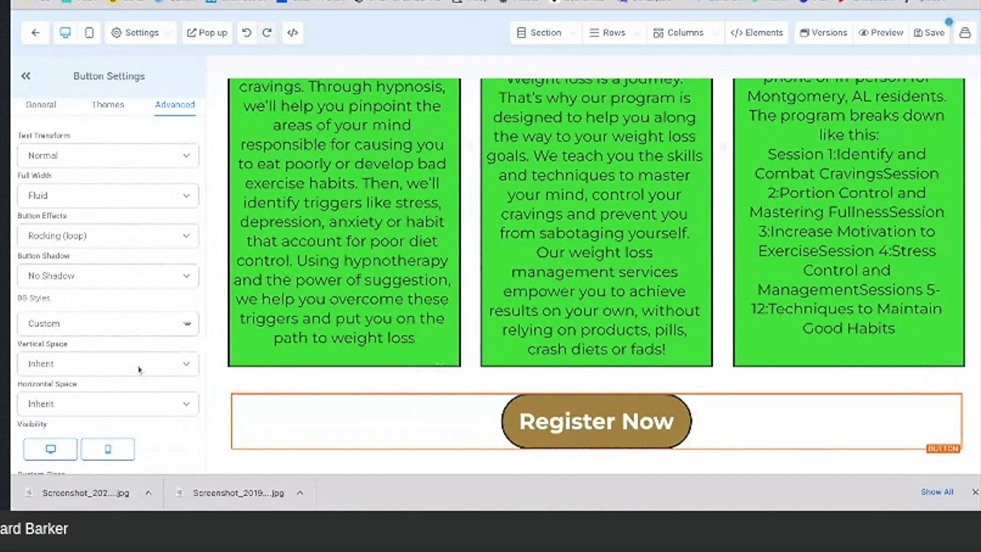
pyautogui.scroll(-8, 139, 370)
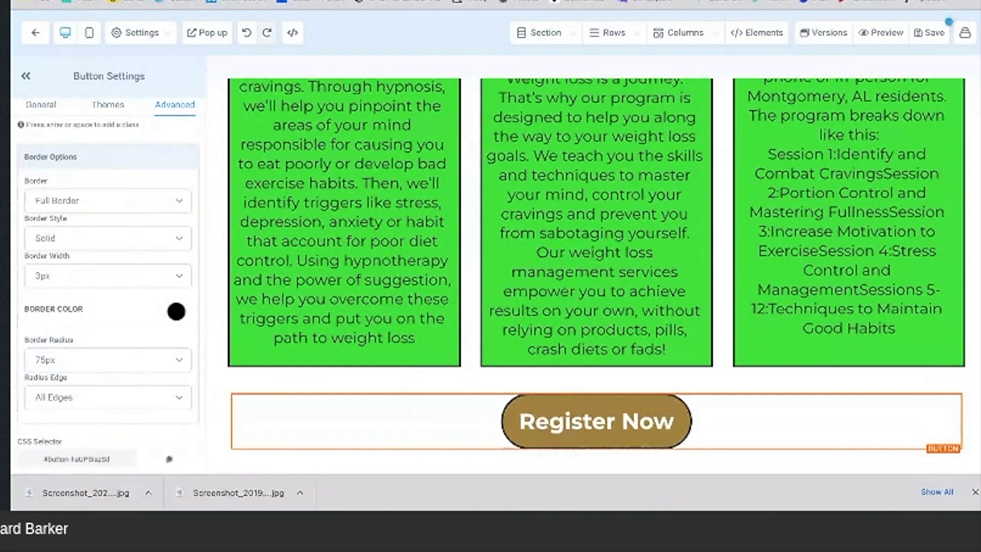
pyautogui.scroll(8, 139, 369)
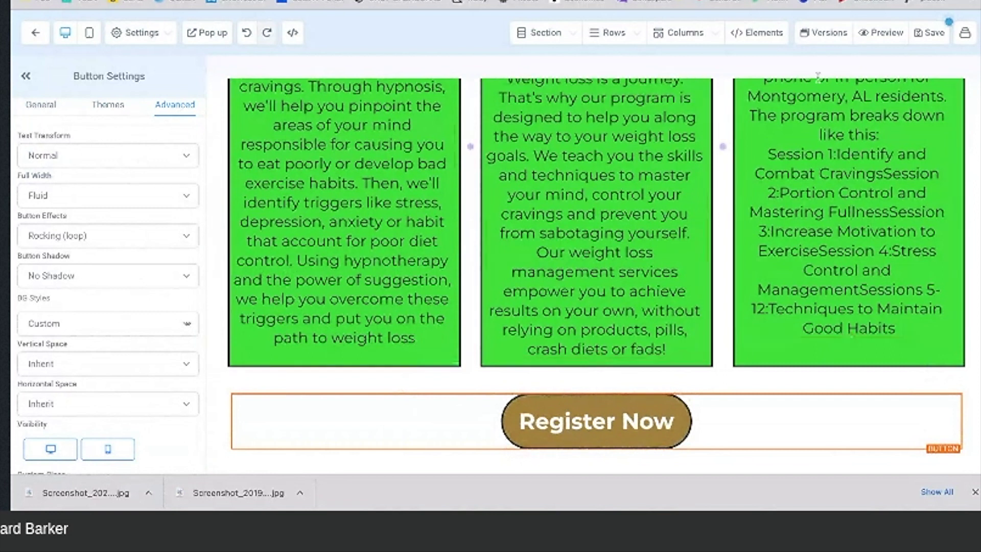
pyautogui.click(936, 44)
# Step: Leave the page editor and create a new blank form in the Forms builder
pyautogui.click(31, 35)
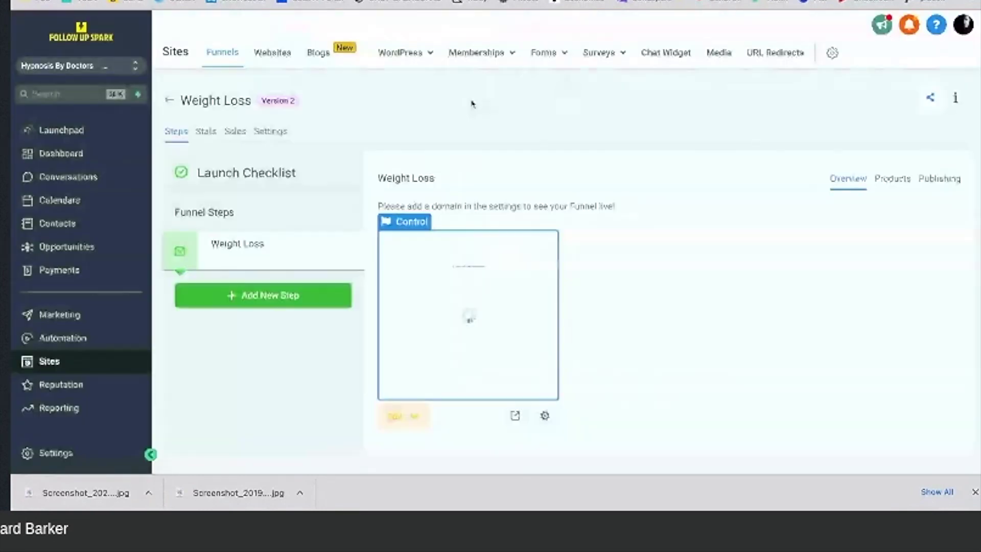
pyautogui.scroll(-1, 503, 306)
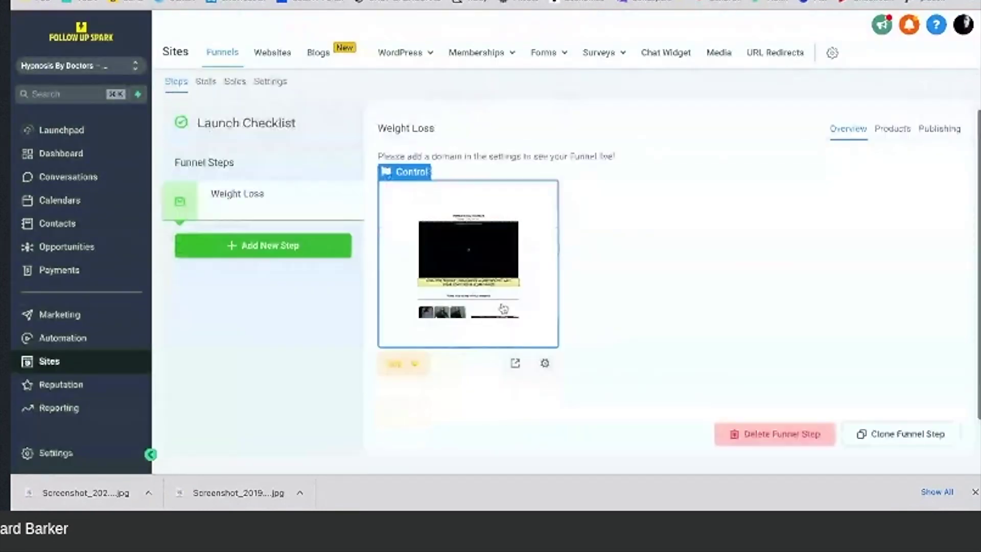
pyautogui.scroll(1, 503, 308)
pyautogui.scroll(1, 503, 307)
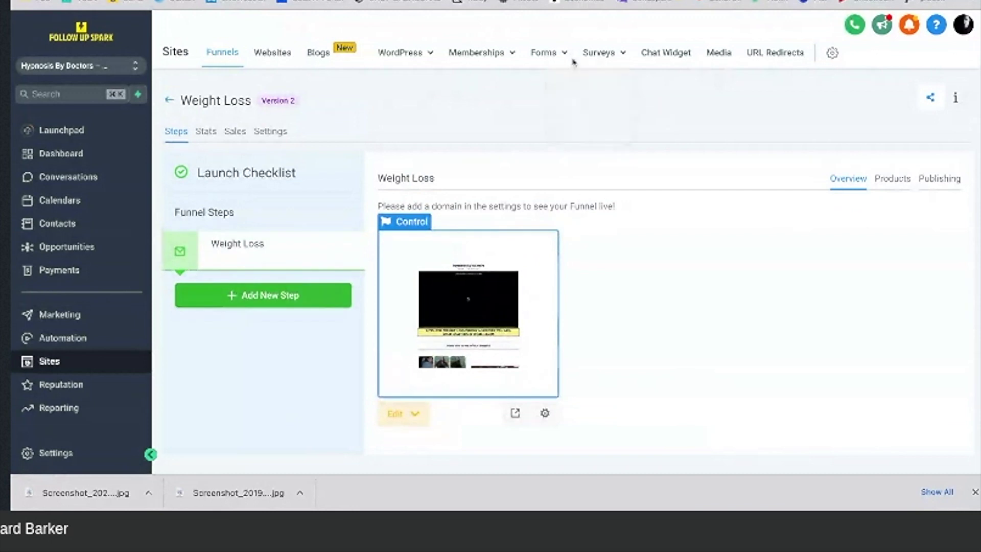
pyautogui.click(552, 60)
pyautogui.click(525, 84)
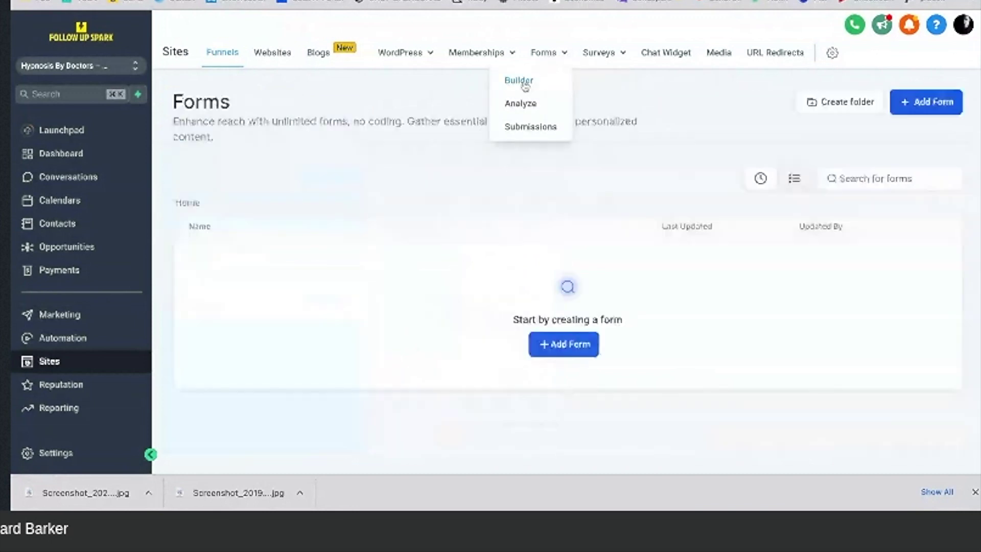
pyautogui.click(578, 345)
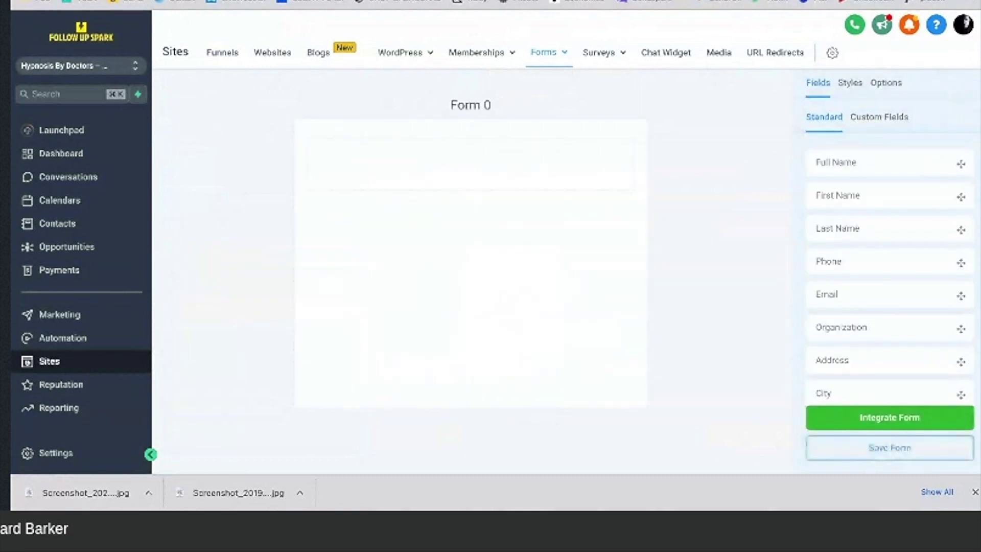
# Step: Name the new form 'Weight Loss Form'
pyautogui.click(887, 83)
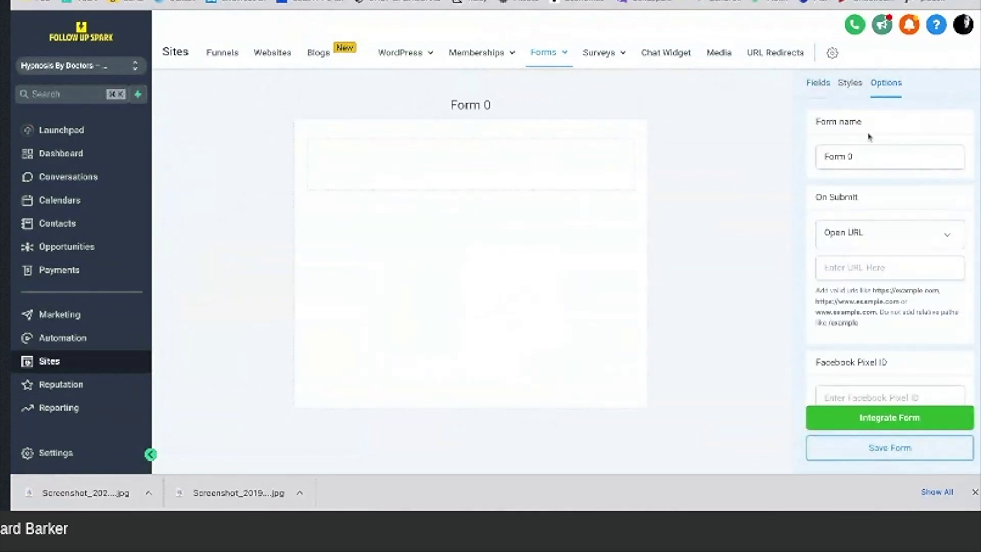
pyautogui.tripleClick(859, 158)
pyautogui.write('W')
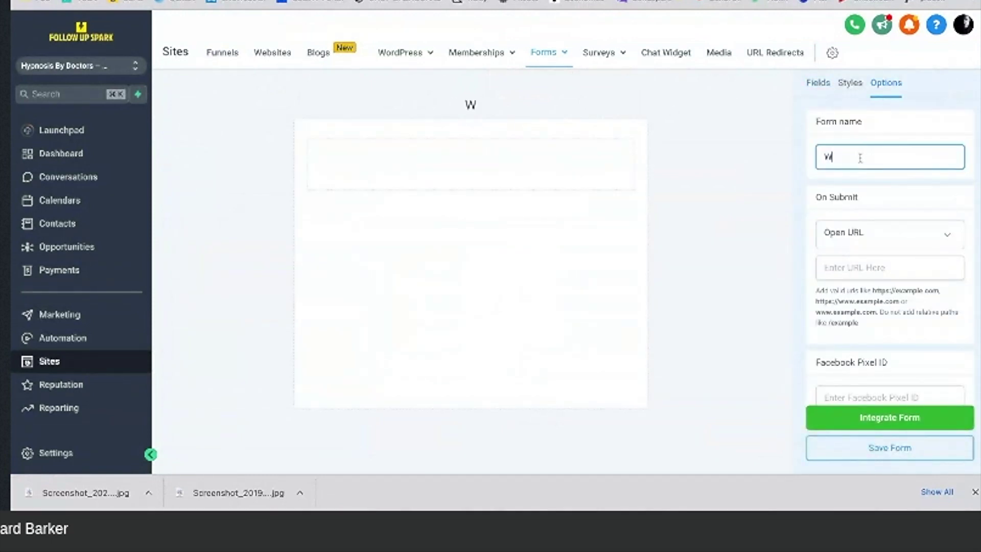
pyautogui.write('eight Los')
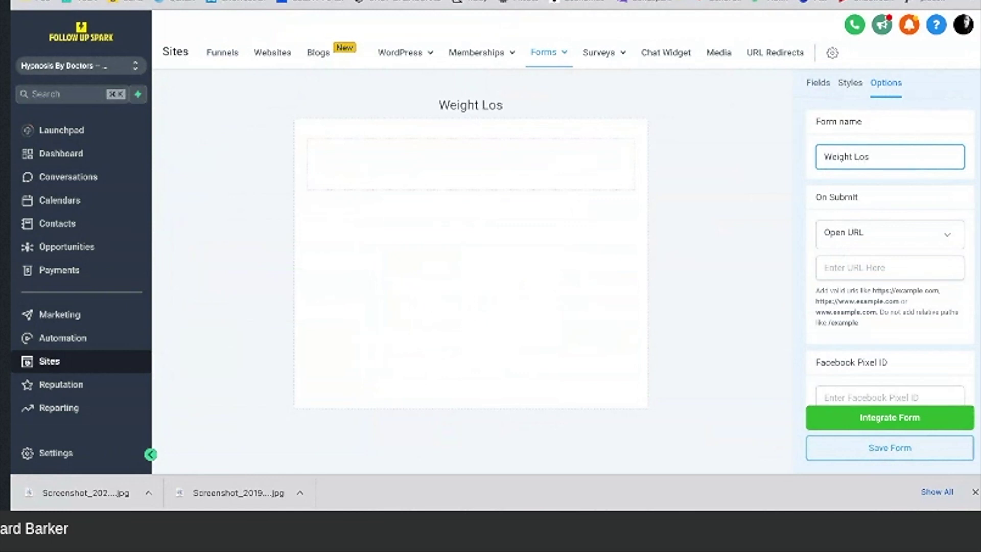
pyautogui.write('s Form')
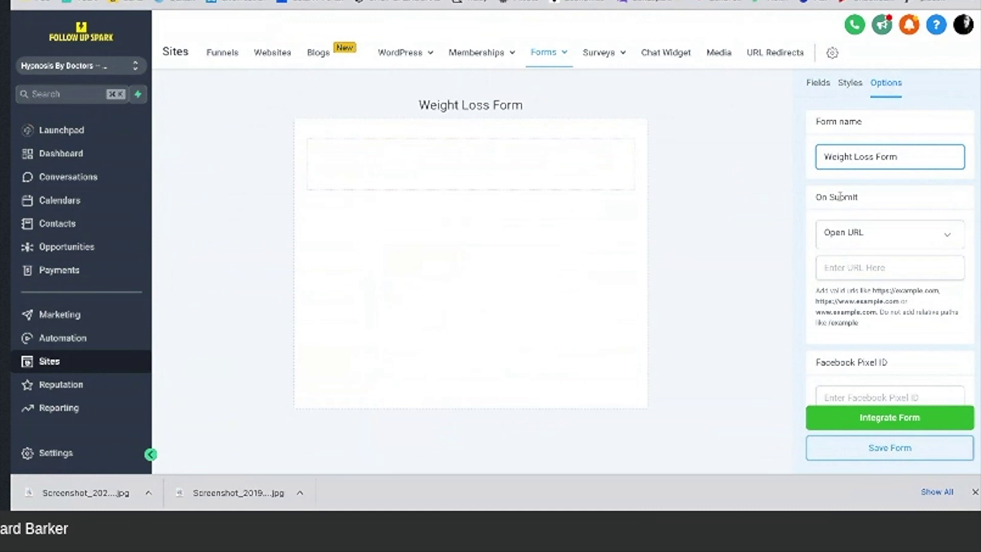
# Step: Make the form show 'Thank you for your repistration, we will be in touch soon' on submit
pyautogui.click(868, 239)
pyautogui.click(857, 283)
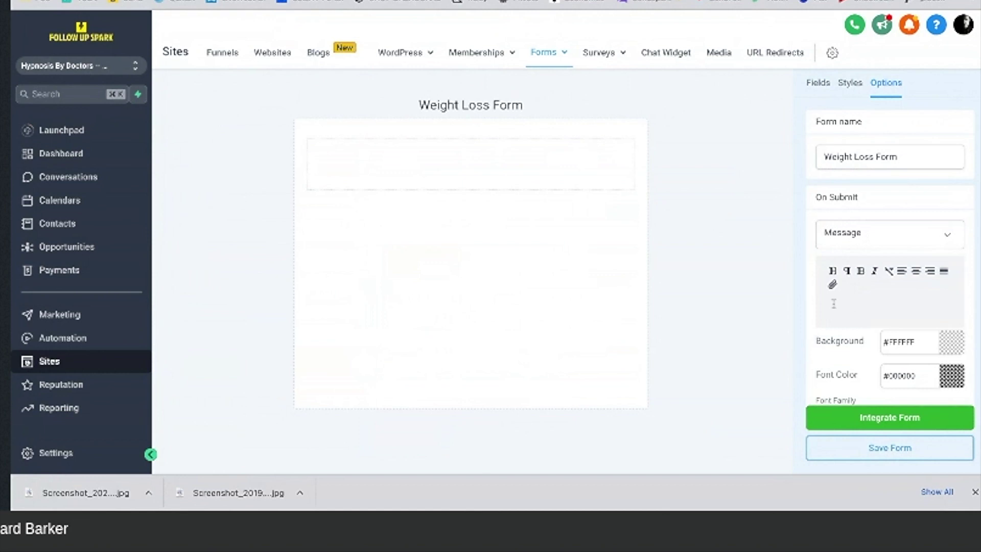
pyautogui.click(830, 304)
pyautogui.write('Thank you for your rep')
pyautogui.write('istration')
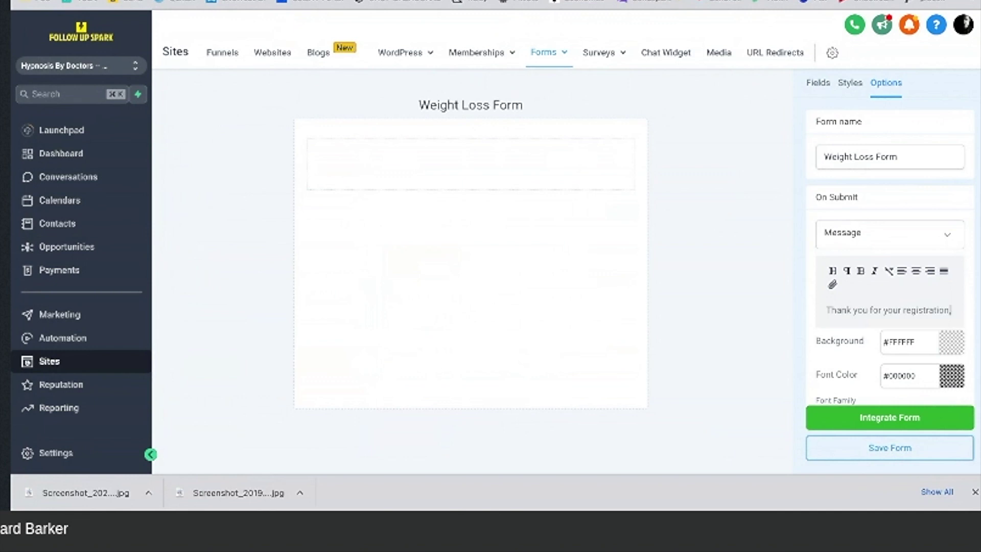
pyautogui.write(', we will be')
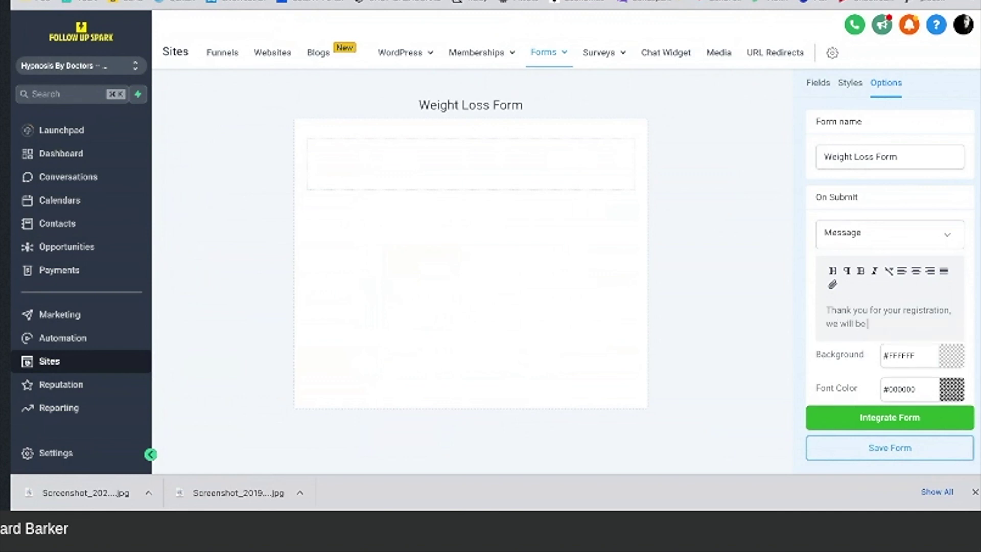
pyautogui.write(' in touch soon')
# Step: Add First Name, Last Name, Email and Phone fields to the form
pyautogui.click(820, 86)
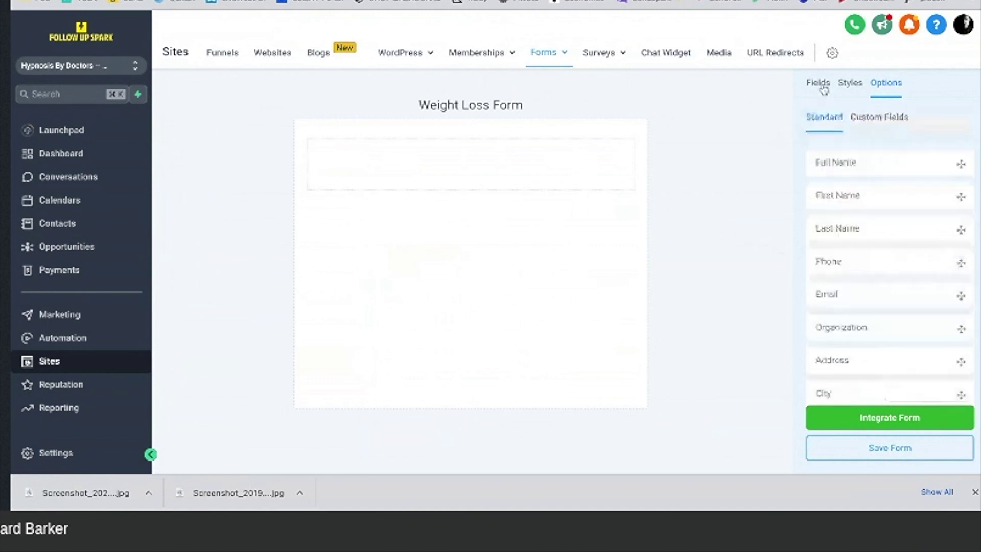
pyautogui.moveTo(848, 191); pyautogui.dragTo(560, 158)
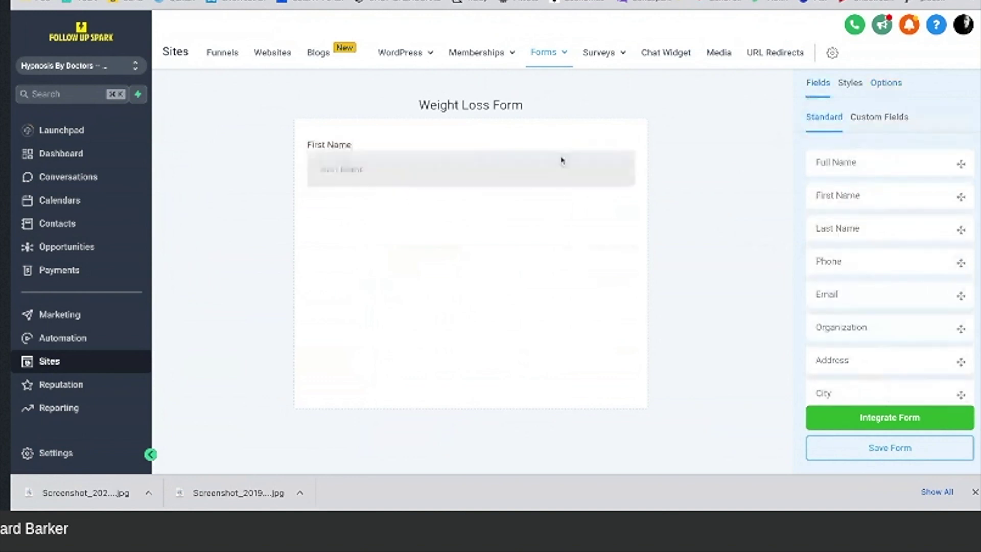
pyautogui.click(846, 231)
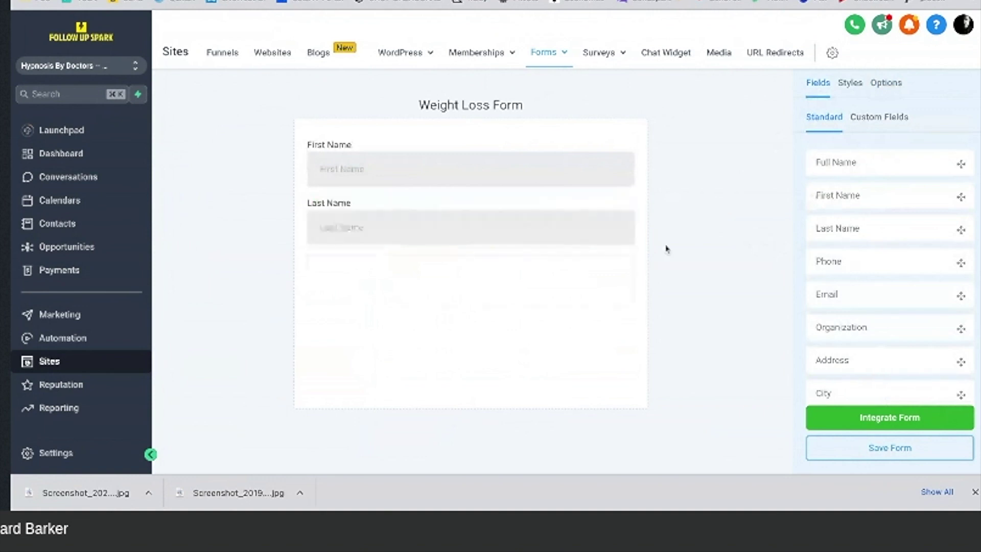
pyautogui.click(845, 298)
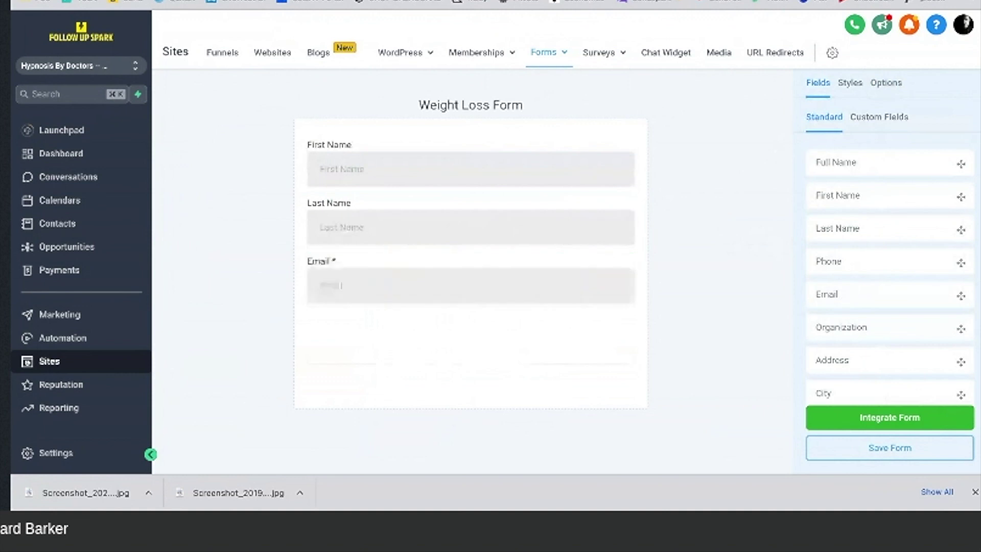
pyautogui.click(828, 260)
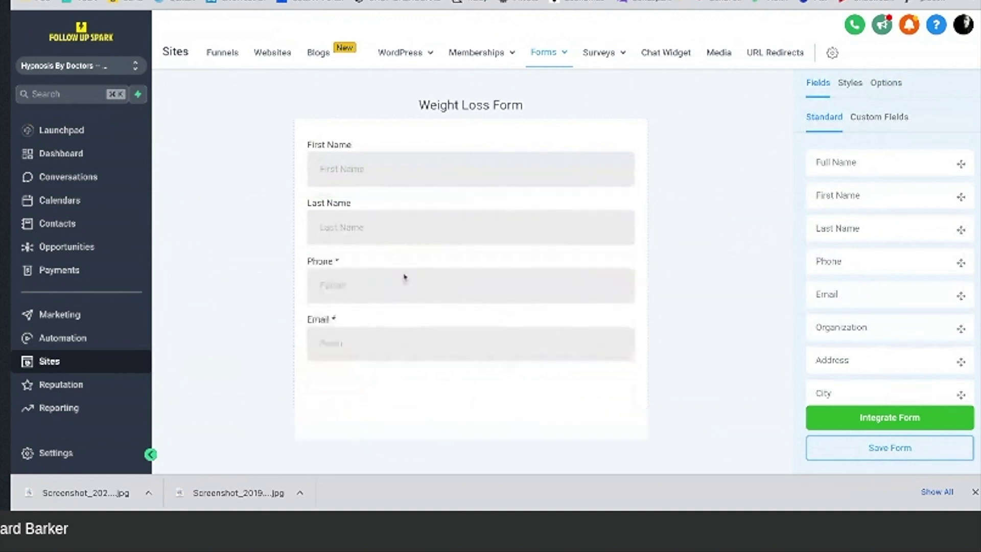
# Step: Retitle the Phone field 'Mobile Phone', after first trying 'Cellphone'
pyautogui.click(373, 289)
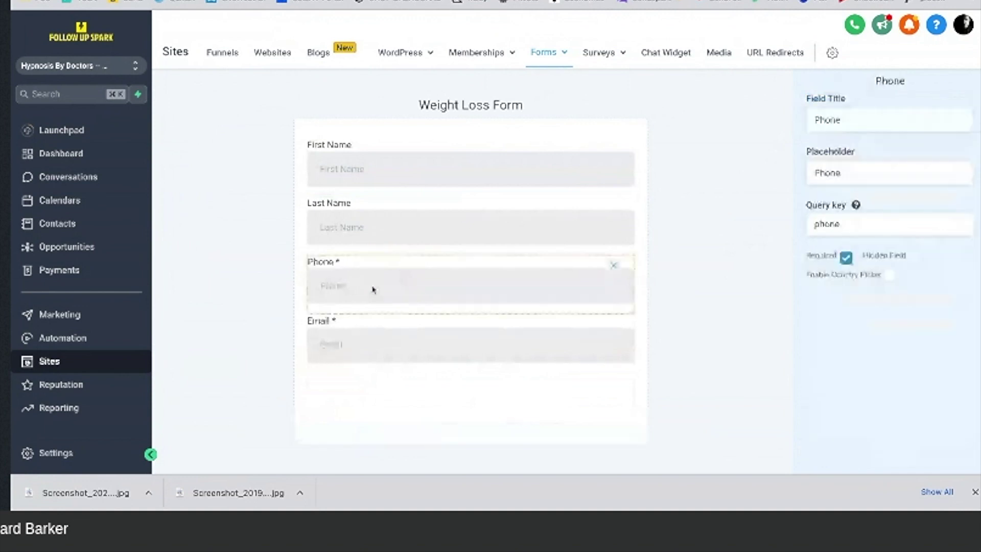
pyautogui.doubleClick(855, 121)
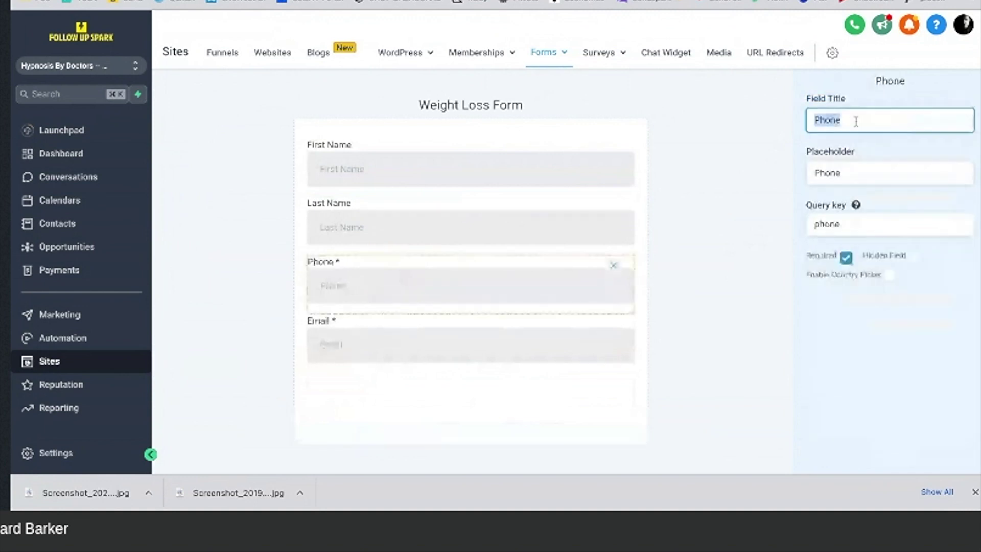
pyautogui.write('Cellph')
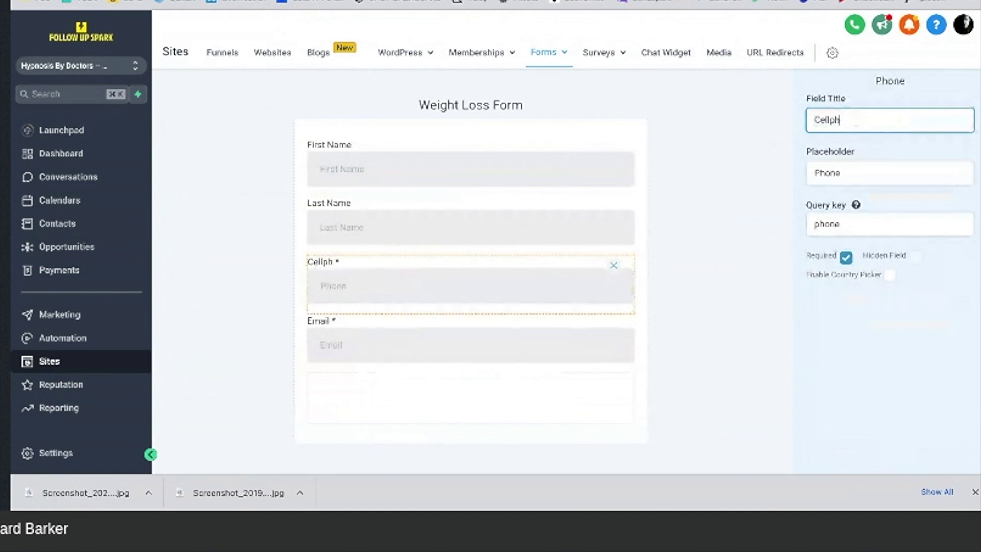
pyautogui.write('one')
pyautogui.doubleClick(859, 120)
pyautogui.click(757, 122)
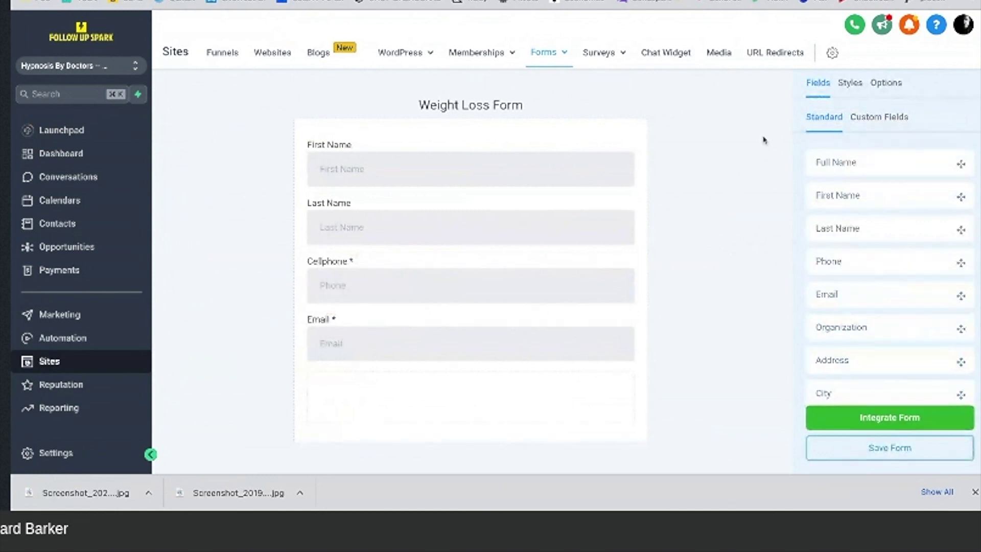
pyautogui.click(412, 280)
pyautogui.moveTo(858, 120); pyautogui.dragTo(796, 124)
pyautogui.write('Mob')
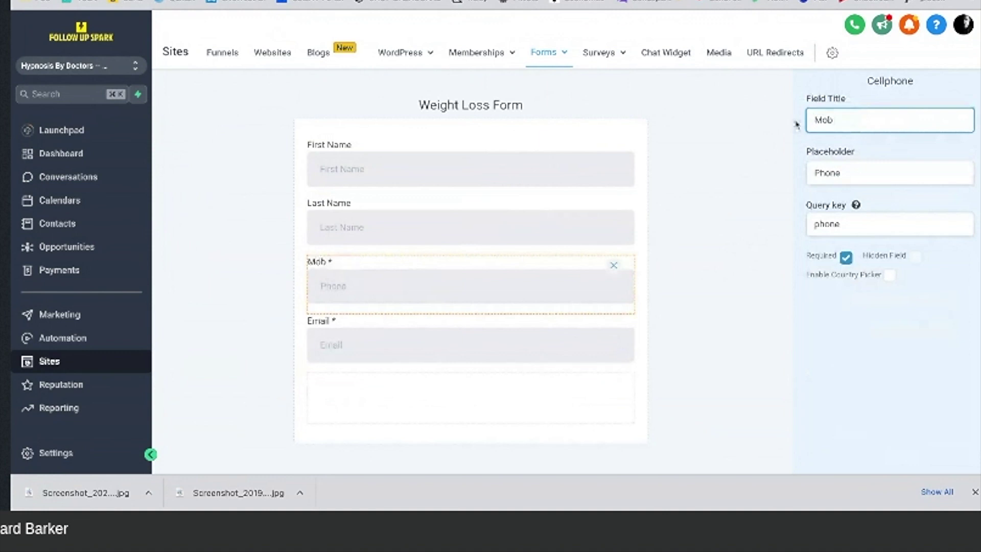
pyautogui.write('ile Phone')
pyautogui.click(746, 191)
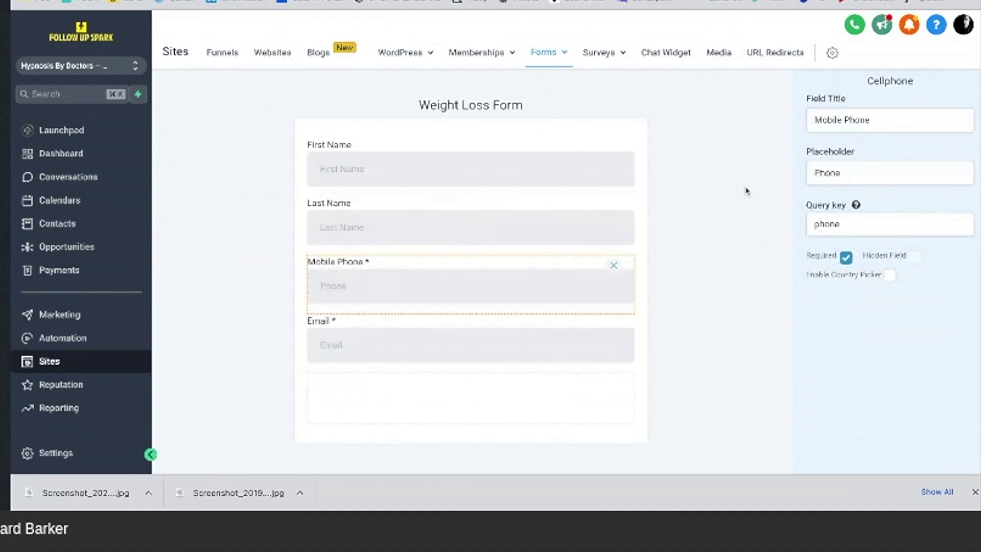
pyautogui.click(746, 191)
pyautogui.scroll(-3, 850, 309)
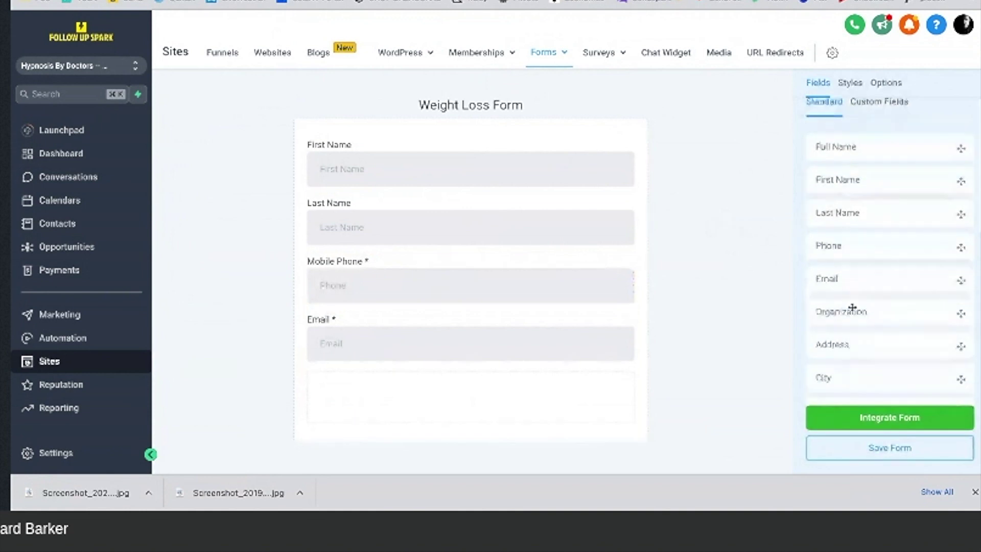
# Step: Add a Captcha and a button labelled 'Submit' below the Email field
pyautogui.scroll(-5, 852, 308)
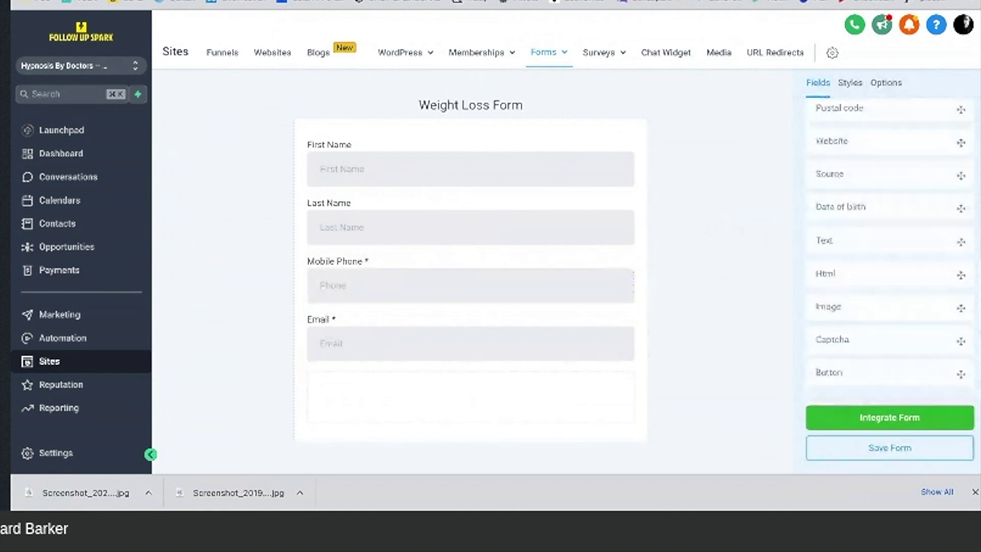
pyautogui.moveTo(846, 322); pyautogui.dragTo(552, 386)
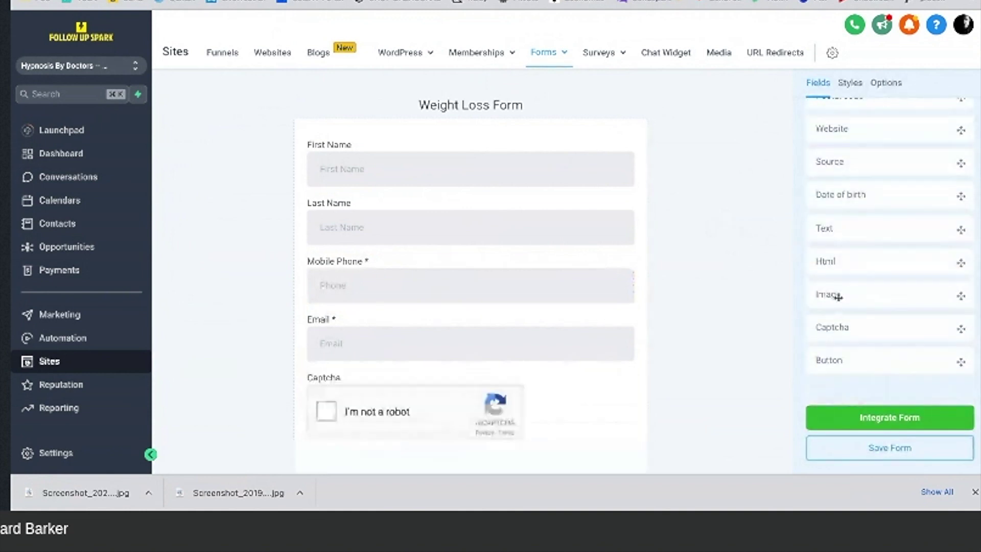
pyautogui.click(837, 361)
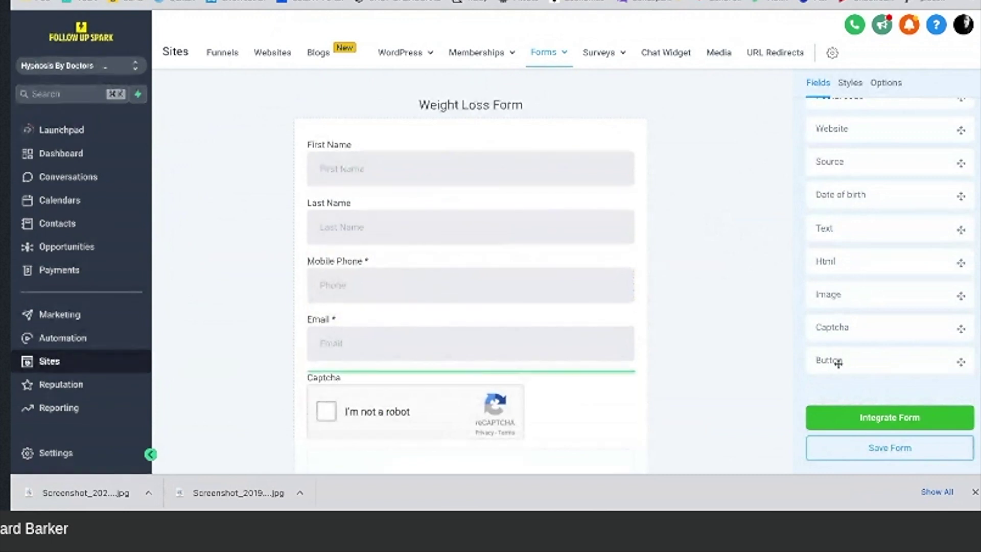
pyautogui.scroll(-3, 511, 357)
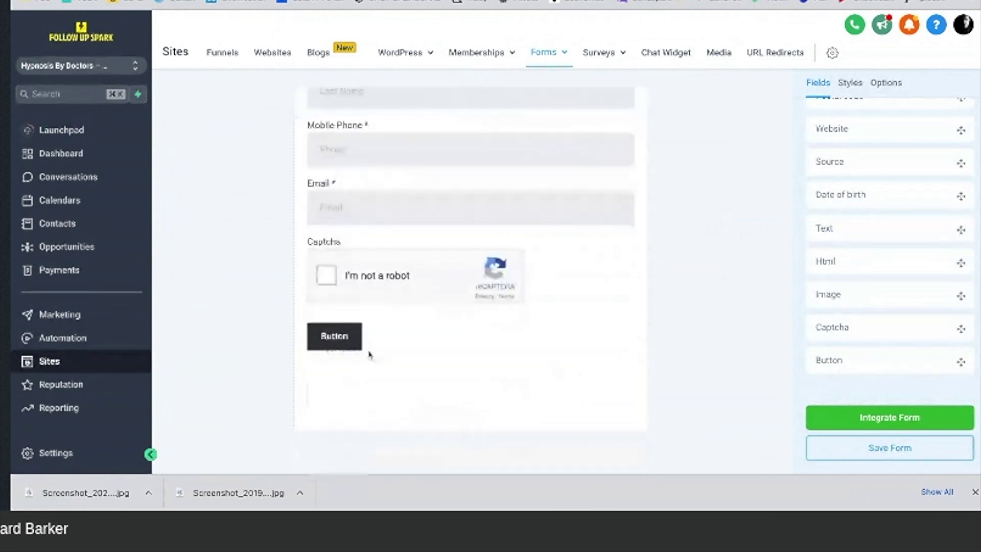
pyautogui.click(339, 338)
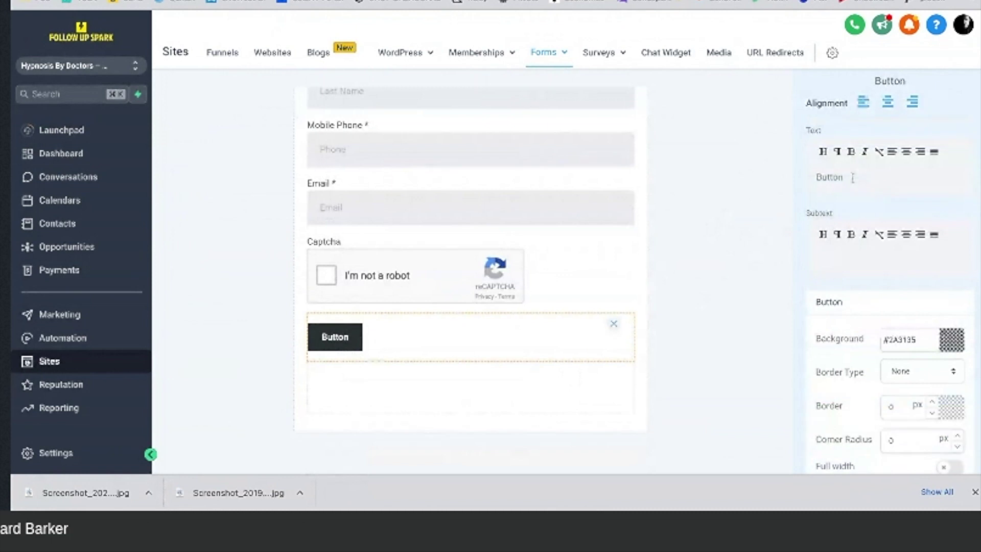
pyautogui.moveTo(826, 177); pyautogui.dragTo(852, 177)
pyautogui.hotkey('ctrl', 'a')
pyautogui.write('S')
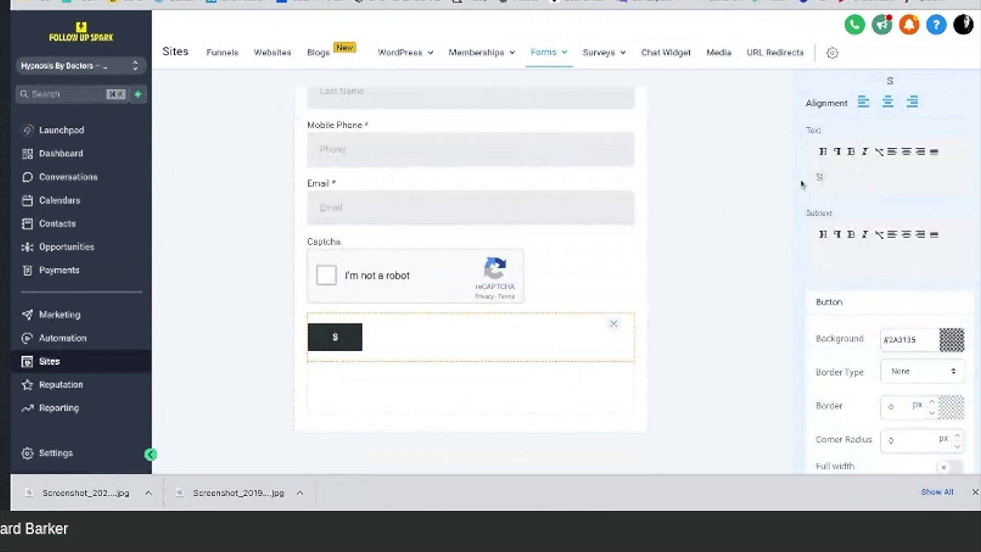
pyautogui.write('ubmit')
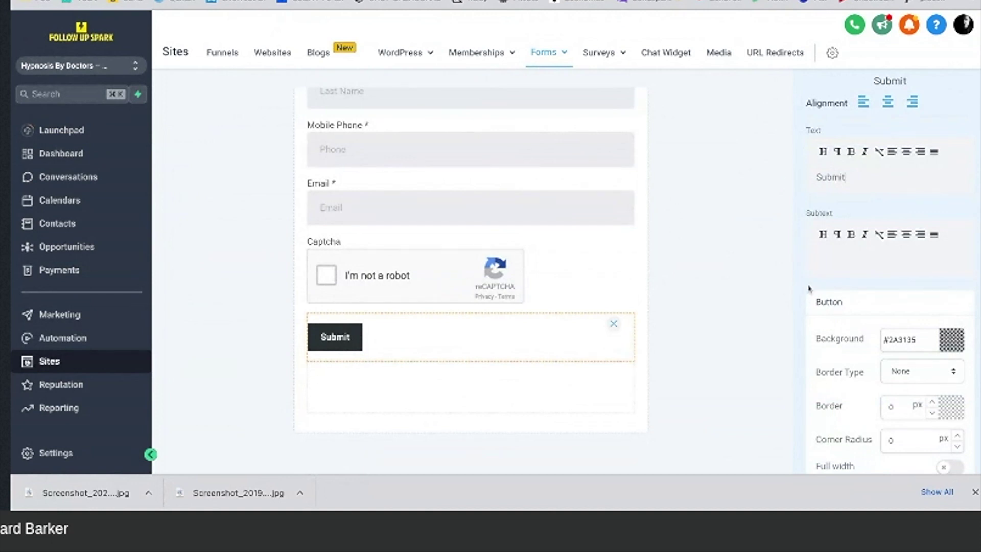
# Step: Give the Submit button a dark green (#178417) background
pyautogui.scroll(-1, 812, 276)
pyautogui.scroll(-2, 812, 274)
pyautogui.click(951, 229)
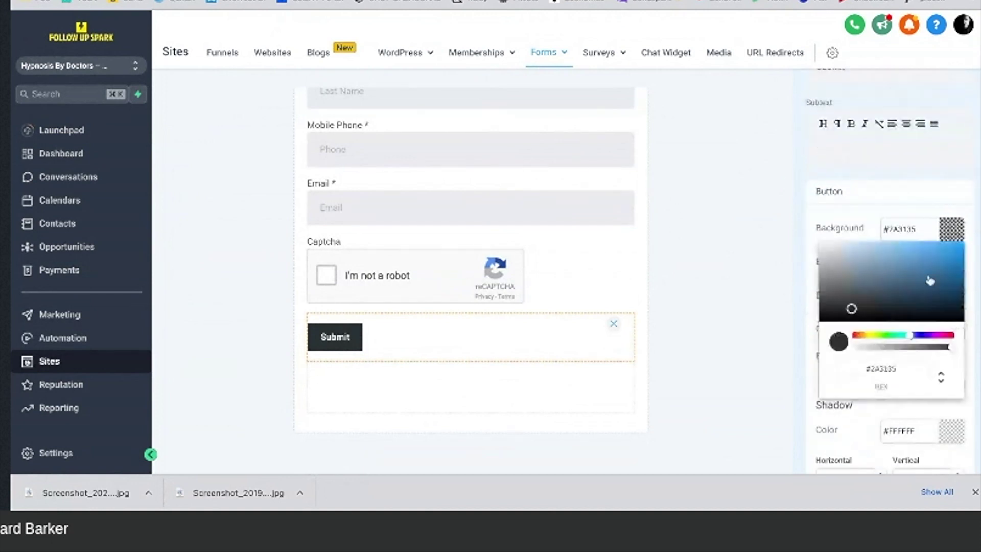
pyautogui.click(888, 334)
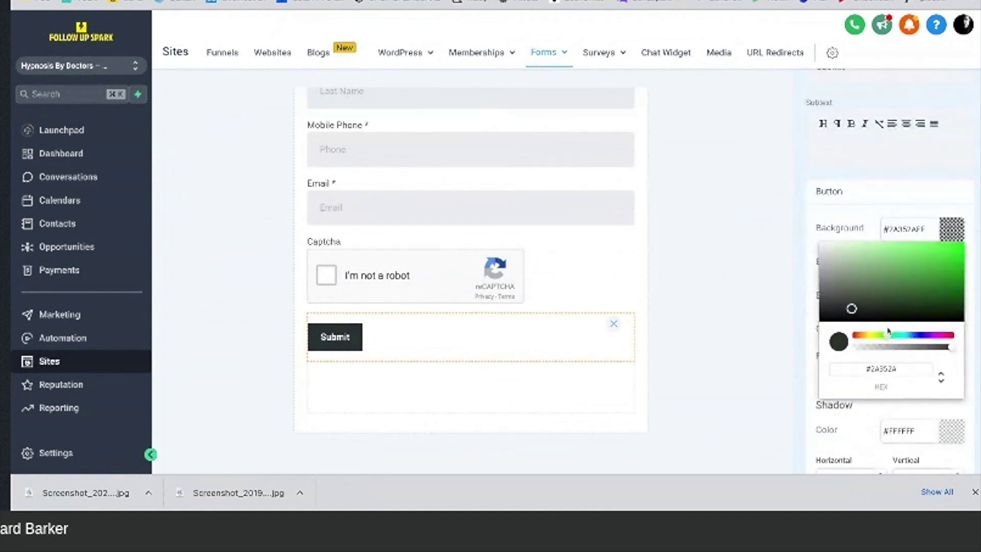
pyautogui.click(960, 252)
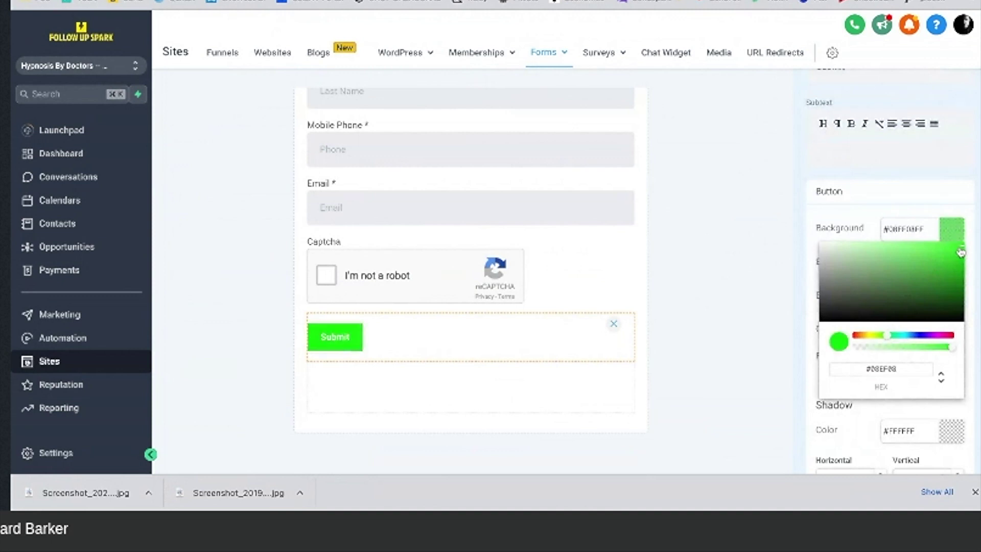
pyautogui.moveTo(960, 252); pyautogui.dragTo(941, 283)
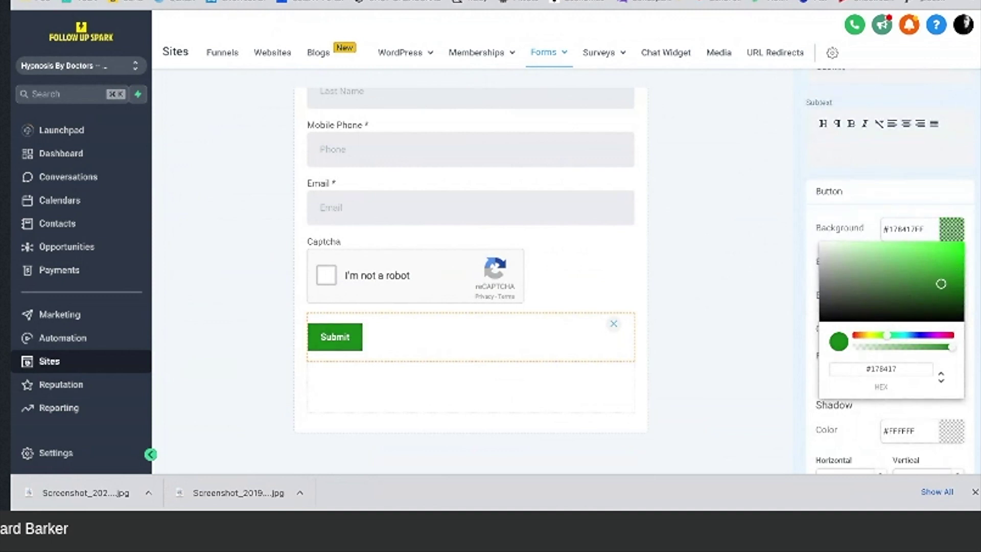
pyautogui.click(755, 231)
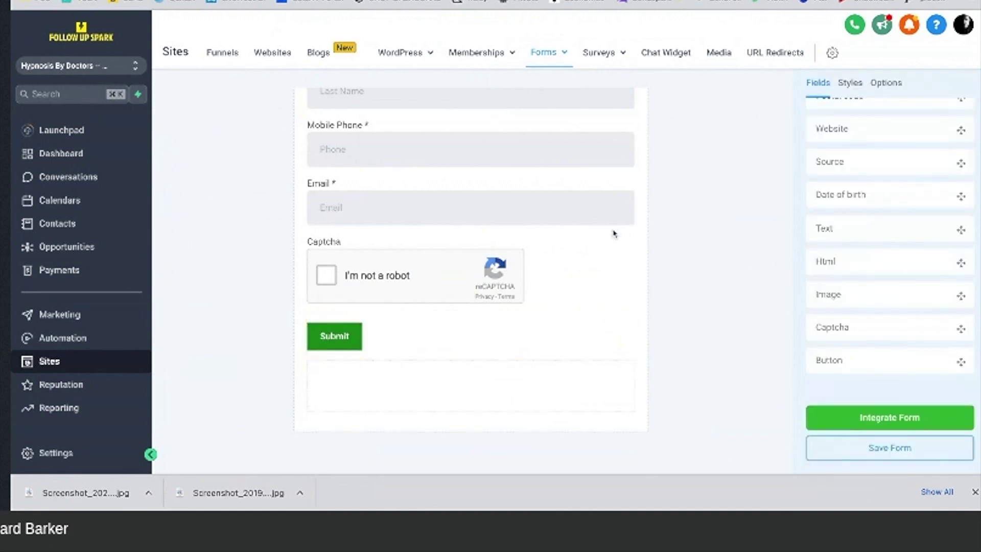
pyautogui.scroll(1, 613, 234)
pyautogui.scroll(8, 875, 167)
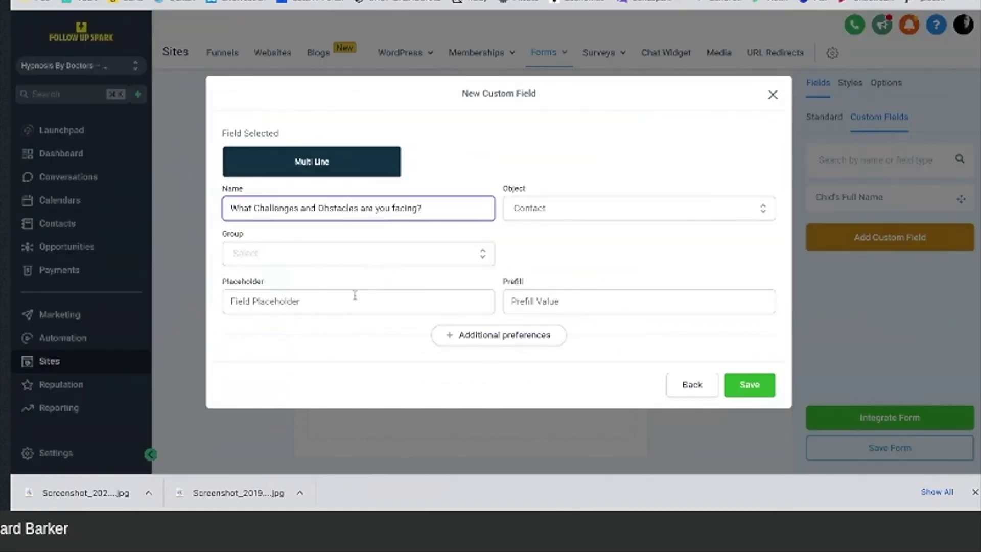
# Step: Save the multi-line challenges field under Additional Info and place it above the Captcha
pyautogui.click(746, 388)
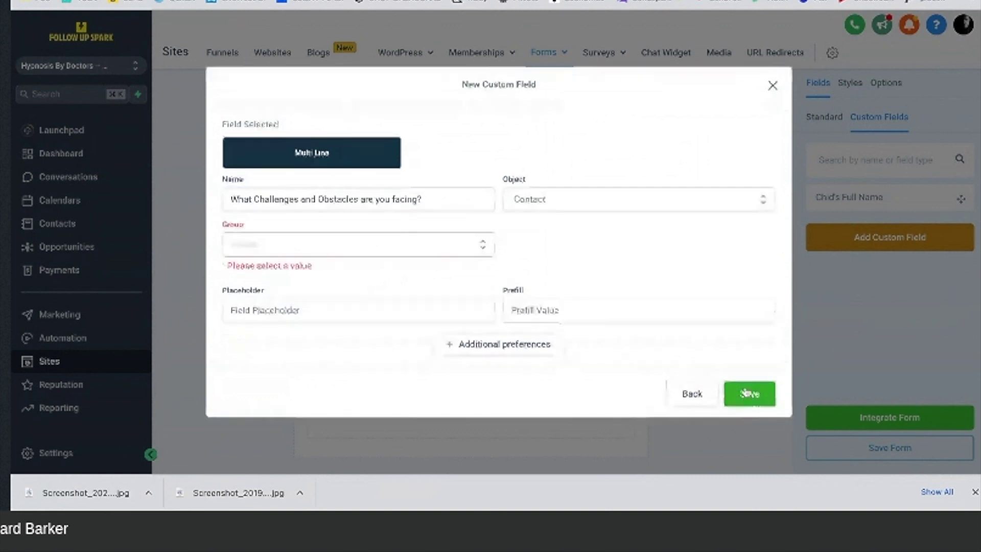
pyautogui.click(391, 251)
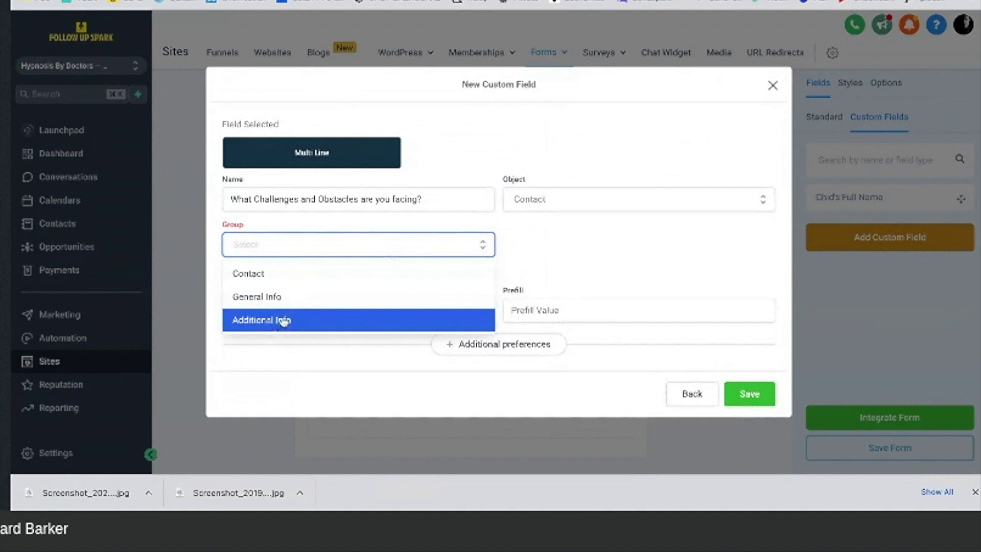
pyautogui.click(284, 320)
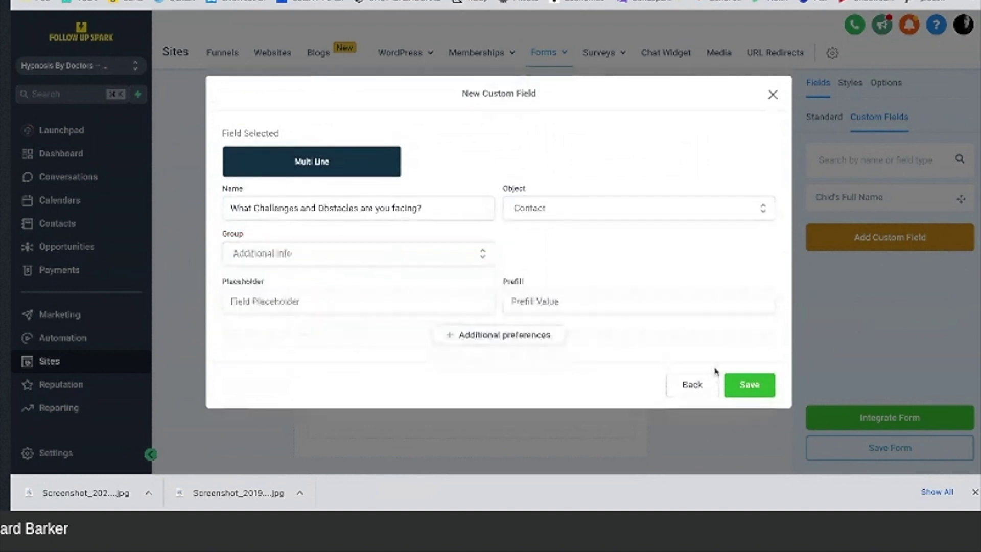
pyautogui.click(743, 386)
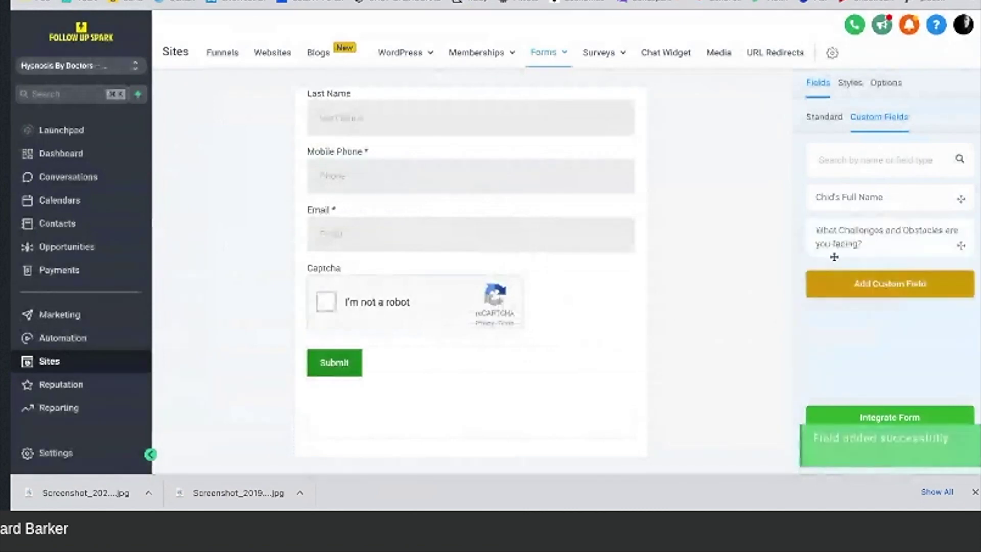
pyautogui.moveTo(834, 256); pyautogui.dragTo(844, 247)
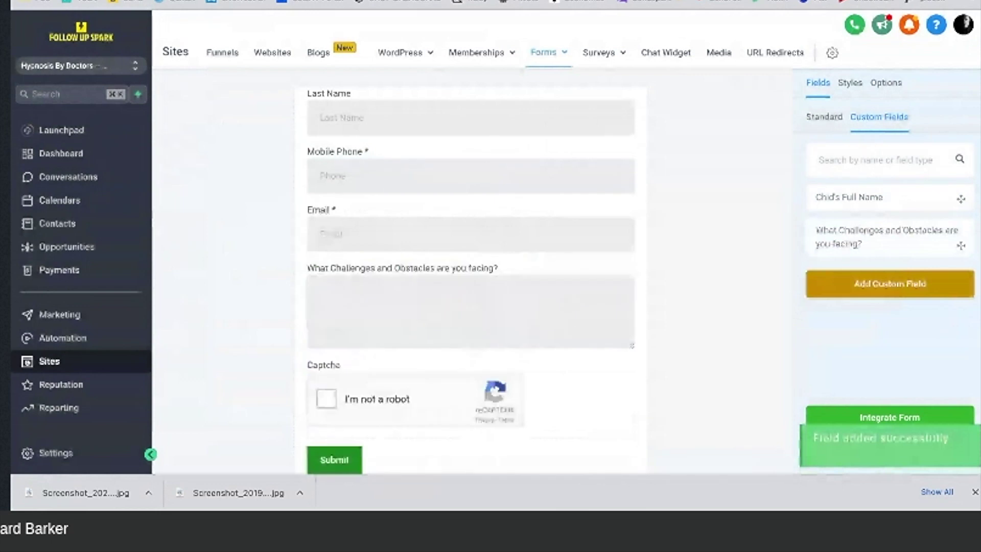
pyautogui.scroll(2, 558, 234)
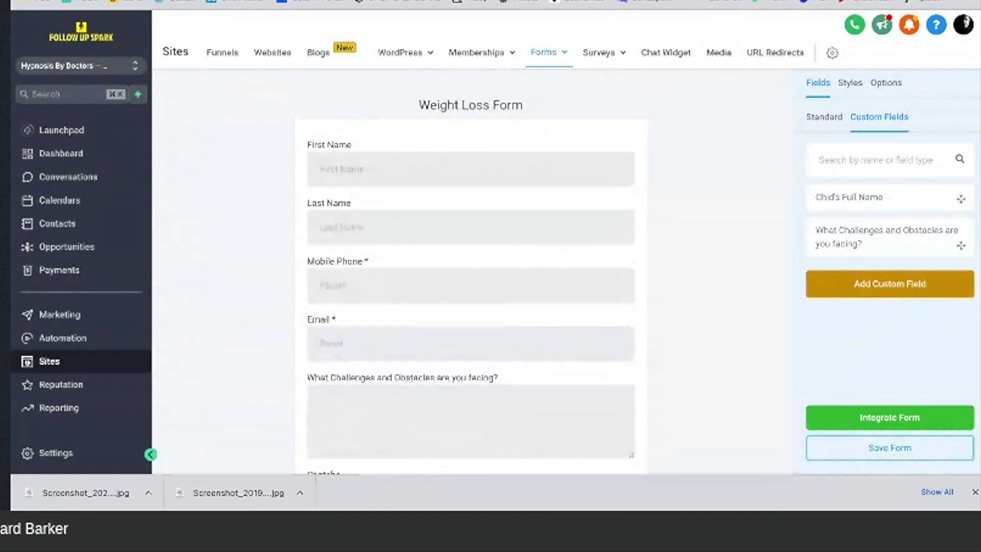
# Step: Dismiss the downloads bar and save the Weight Loss Form
pyautogui.click(974, 492)
pyautogui.scroll(-3, 541, 435)
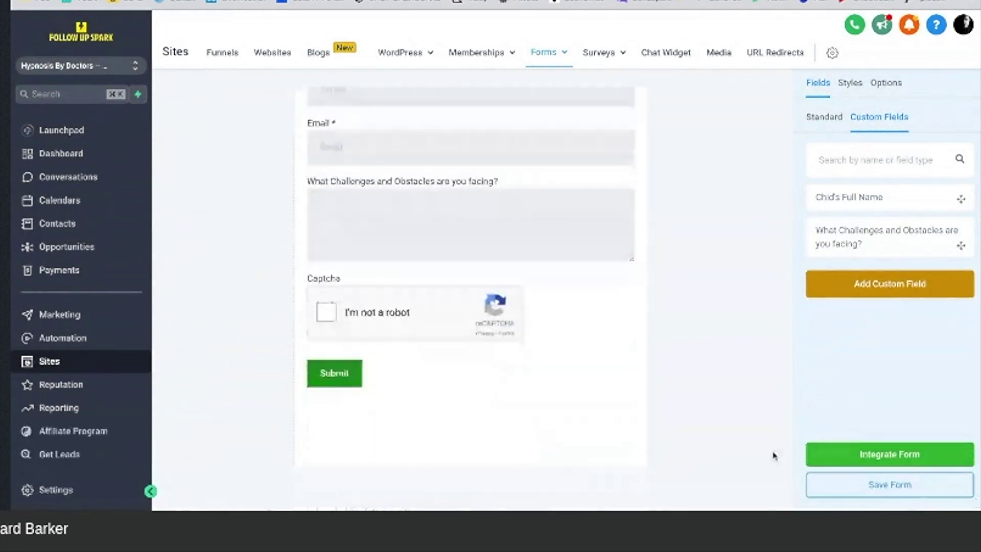
pyautogui.click(843, 486)
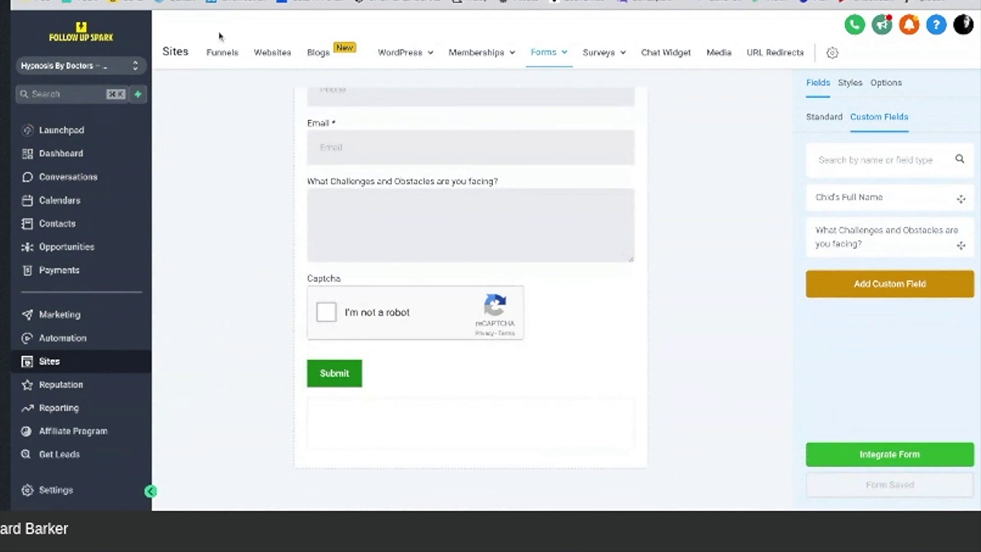
# Step: Open the Weight Loss funnel's page in the page editor
pyautogui.click(222, 52)
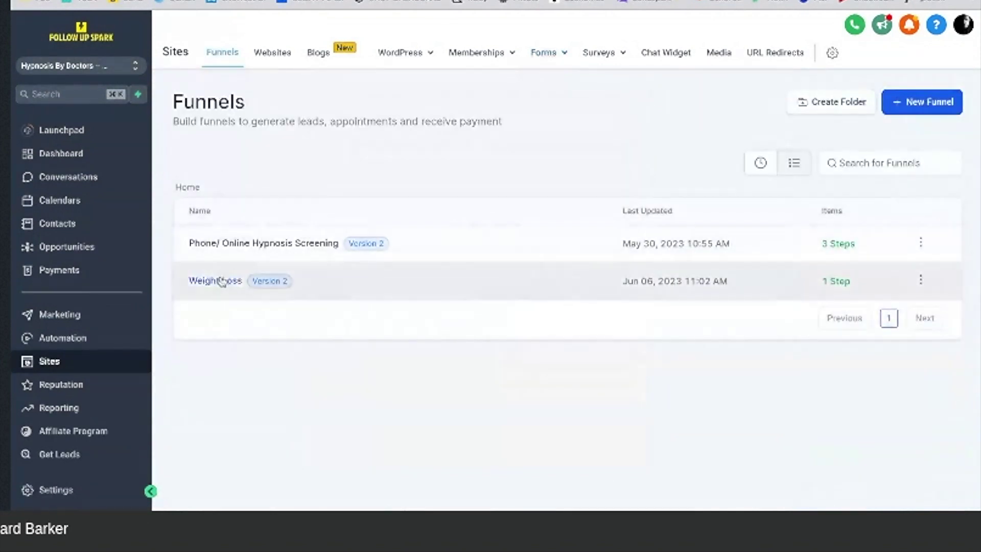
pyautogui.click(220, 281)
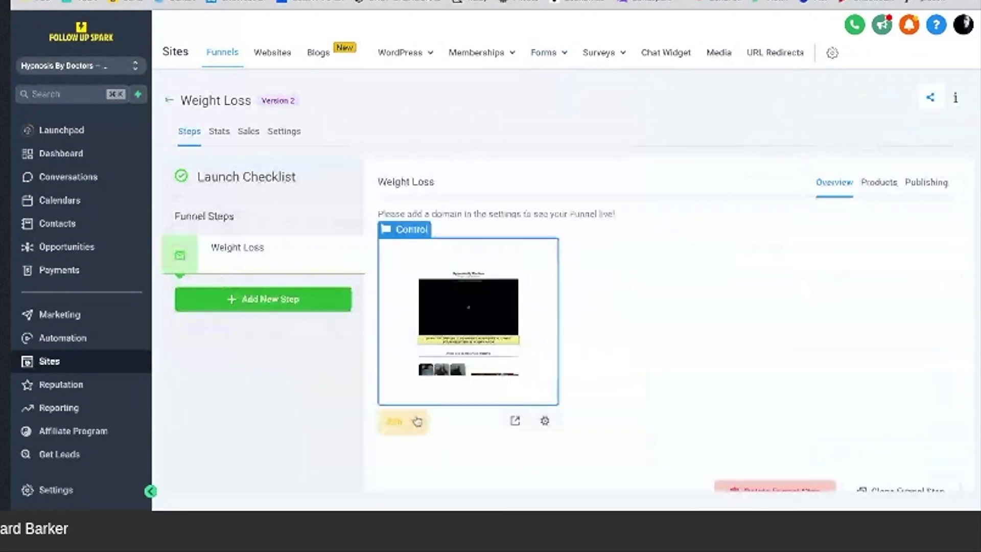
pyautogui.click(396, 424)
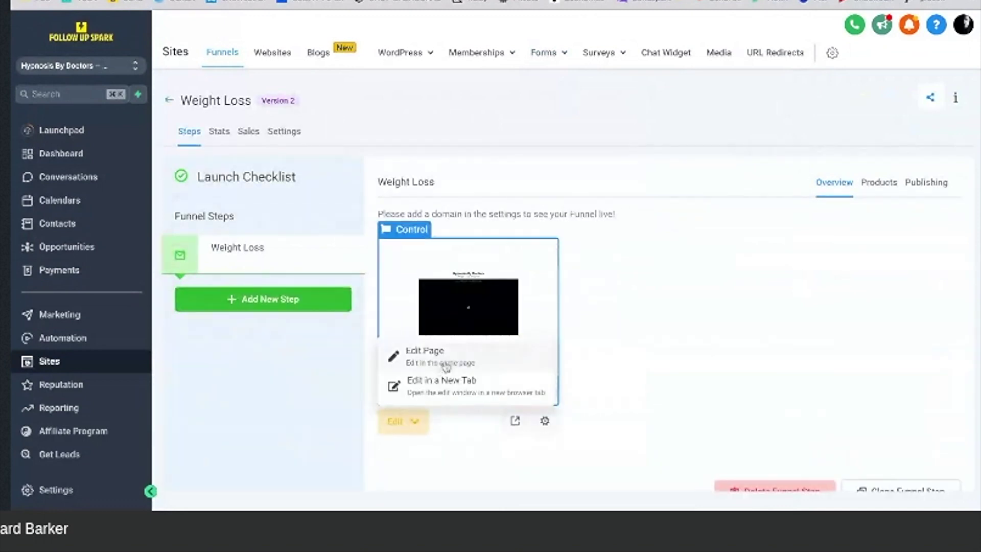
pyautogui.click(446, 363)
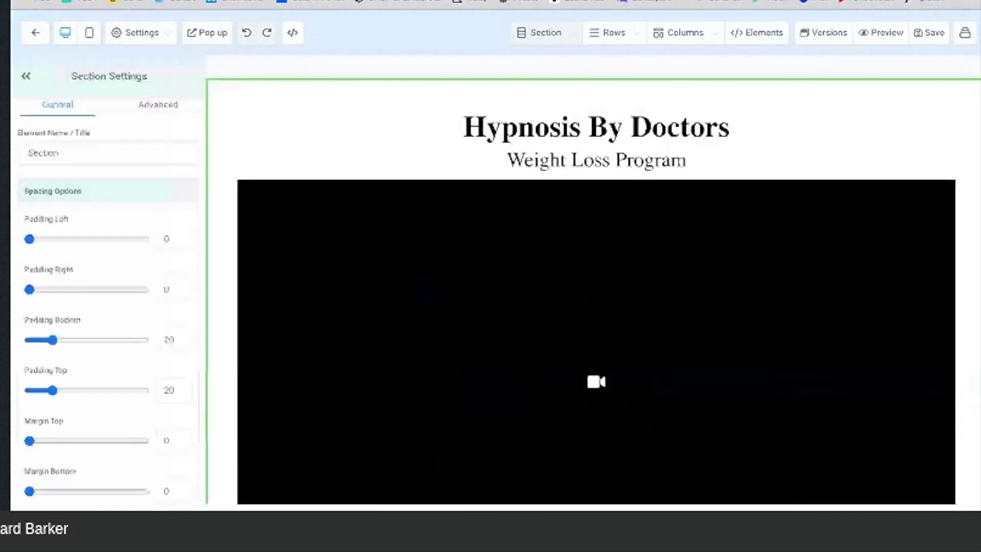
# Step: Scroll down to the Register Now button and view its Open popup button action
pyautogui.scroll(-6, 595, 291)
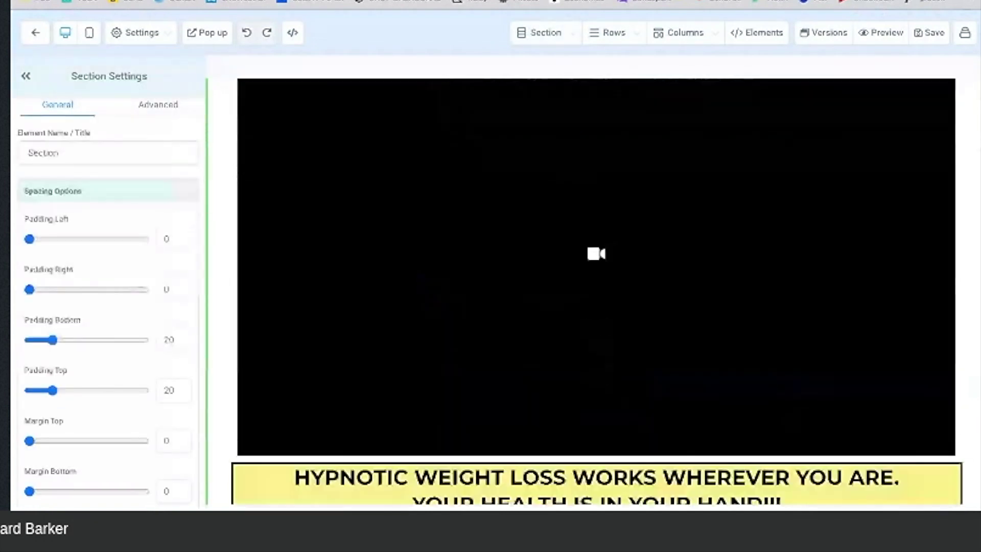
pyautogui.scroll(-1, 484, 262)
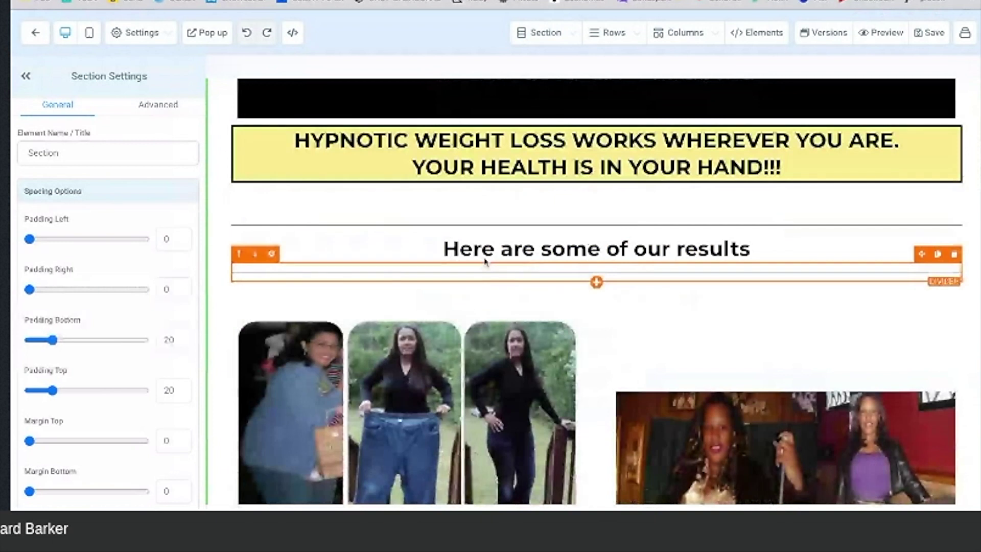
pyautogui.scroll(-9, 510, 212)
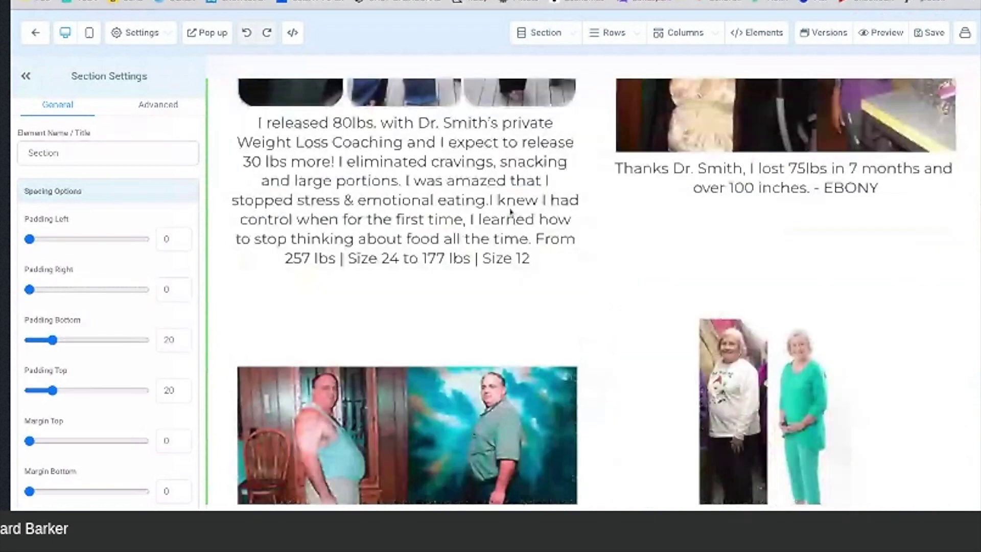
pyautogui.scroll(-5, 510, 212)
pyautogui.scroll(12, 511, 212)
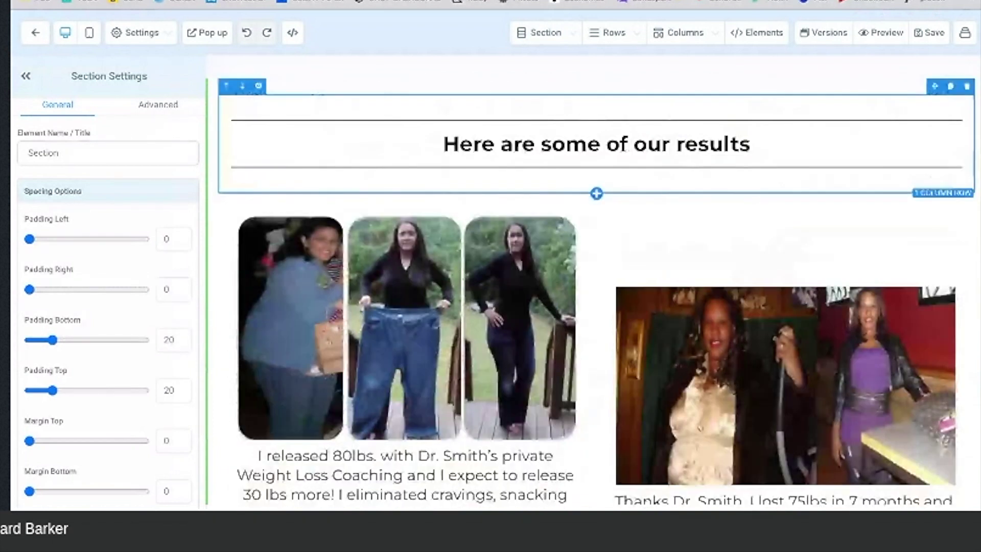
pyautogui.scroll(8, 596, 292)
pyautogui.scroll(-8, 596, 292)
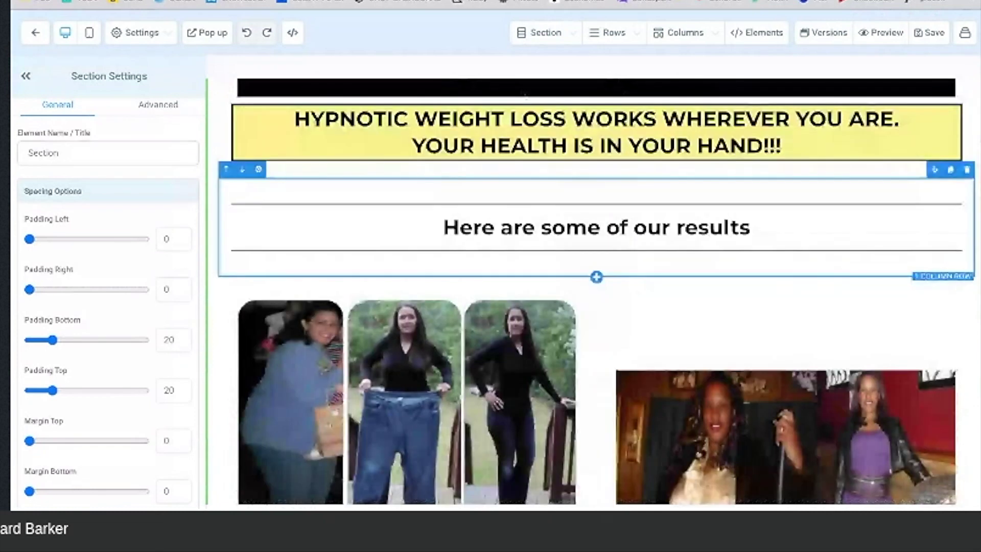
pyautogui.scroll(-8, 596, 291)
pyautogui.scroll(-4, 557, 446)
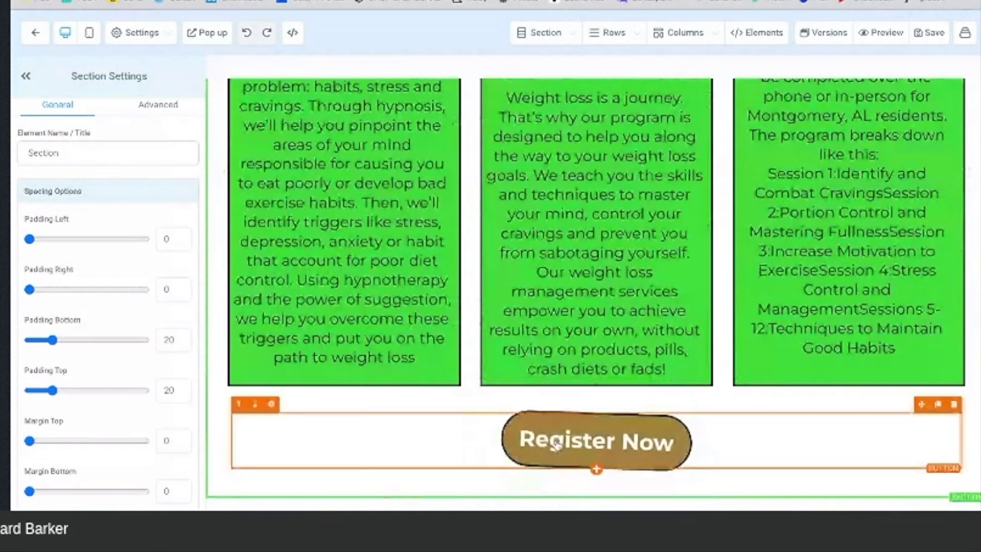
pyautogui.click(557, 446)
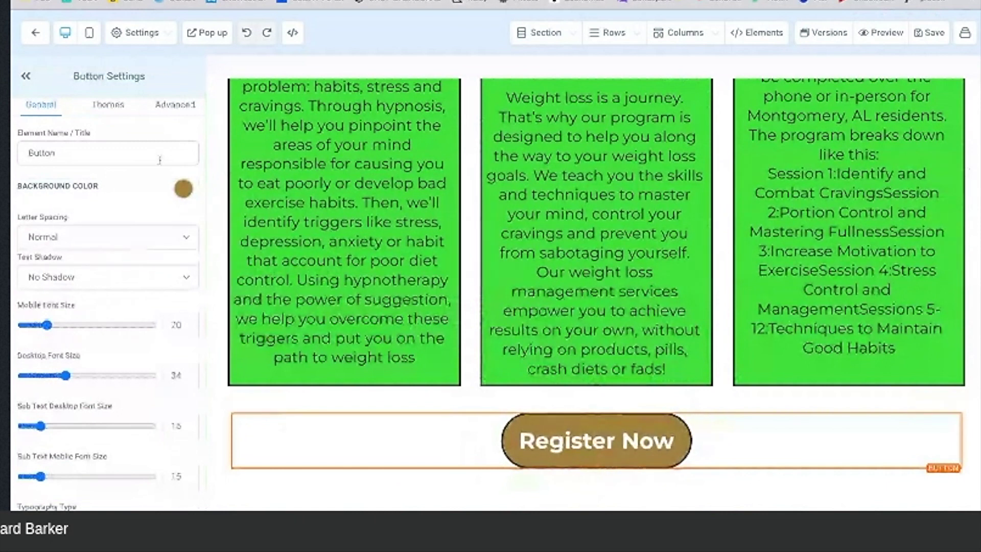
pyautogui.scroll(-10, 134, 239)
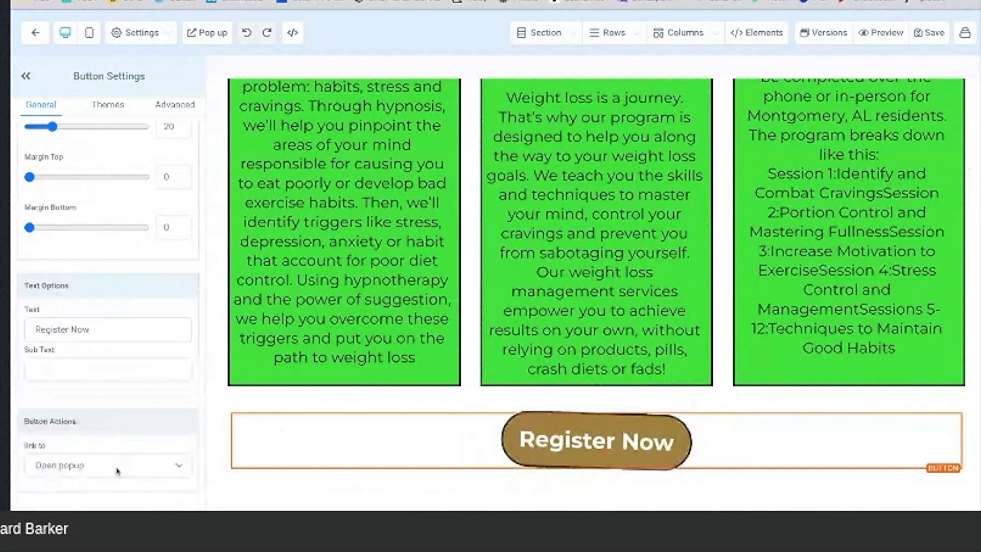
# Step: Add a one-column row with a Form element to the popup, using Weight Loss Form
pyautogui.click(198, 41)
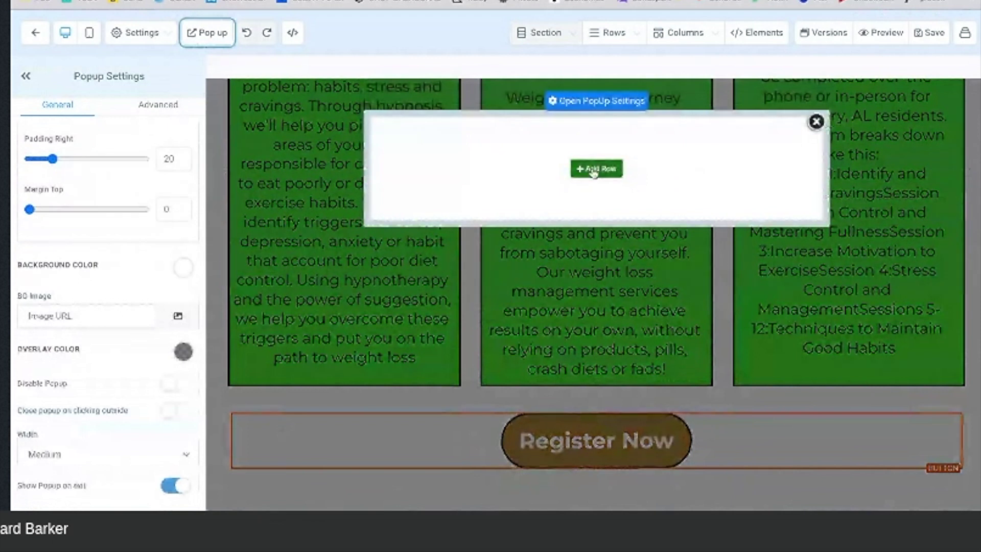
pyautogui.click(594, 173)
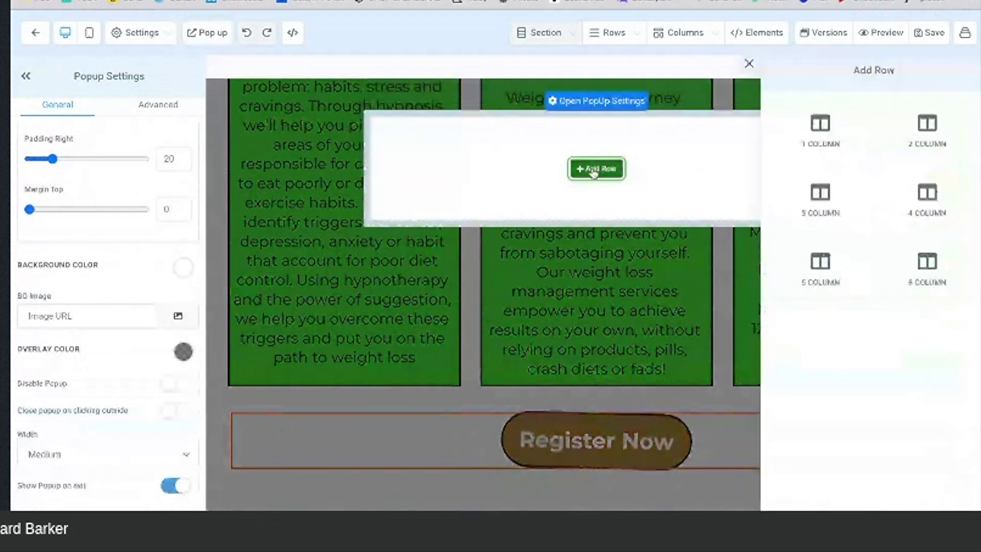
pyautogui.click(818, 143)
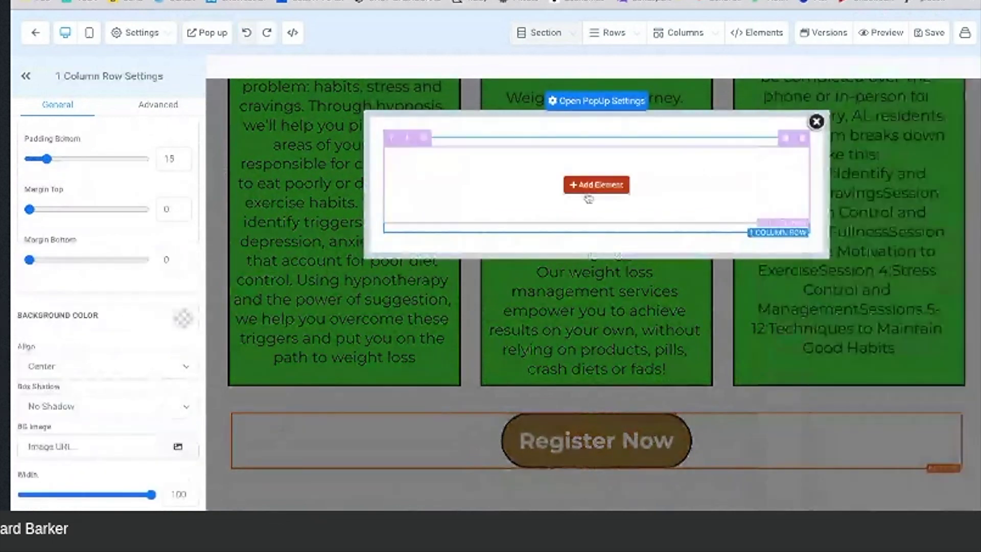
pyautogui.click(593, 186)
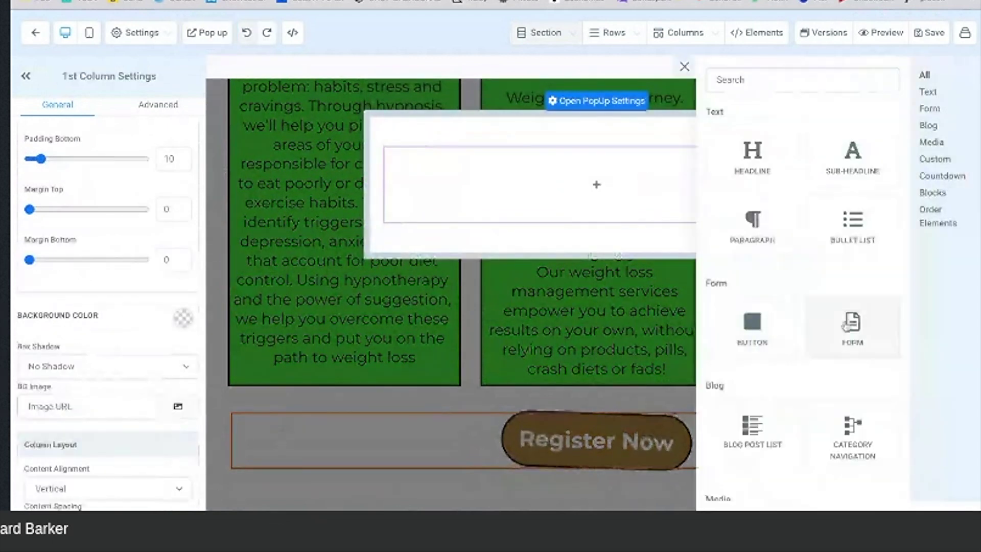
pyautogui.click(851, 327)
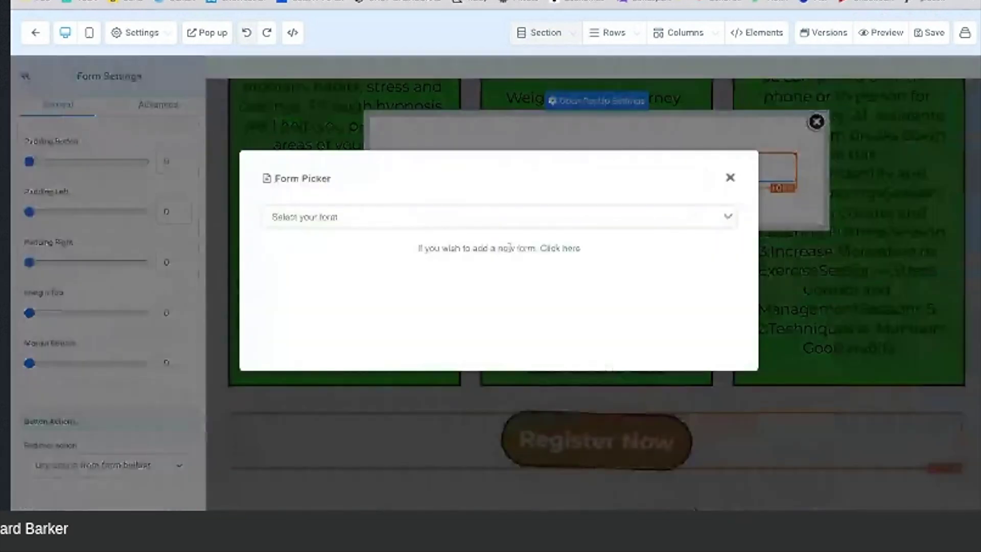
pyautogui.click(484, 220)
pyautogui.click(471, 245)
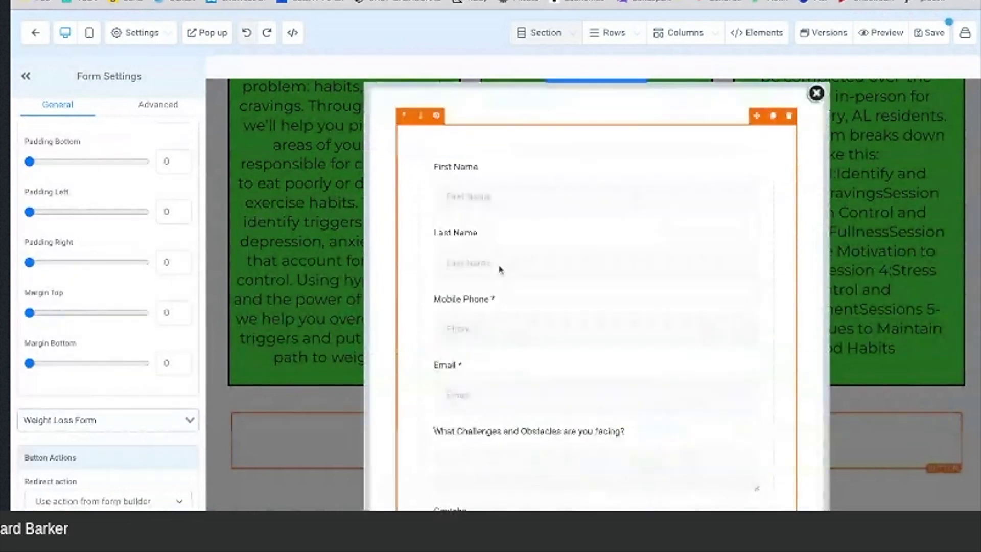
pyautogui.scroll(-4, 499, 269)
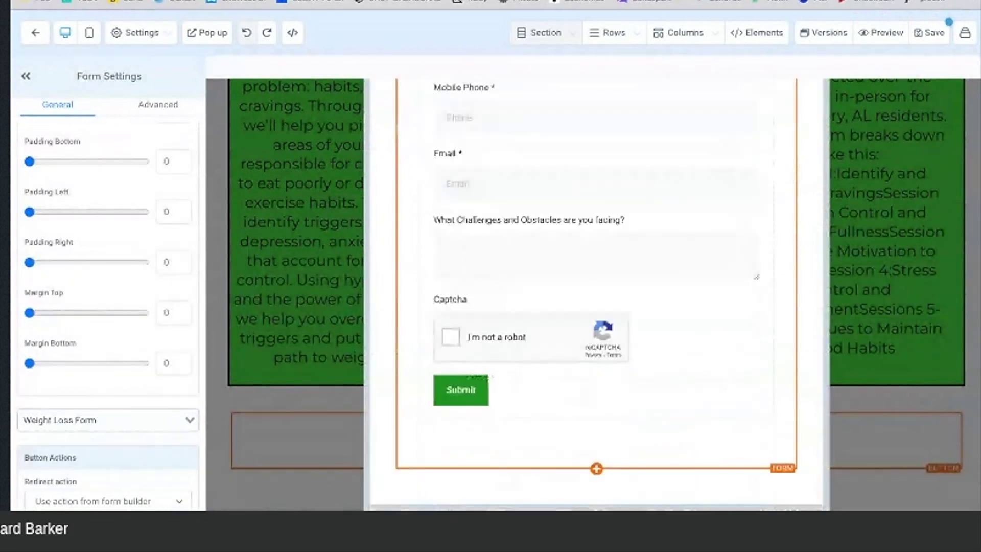
pyautogui.scroll(5, 596, 291)
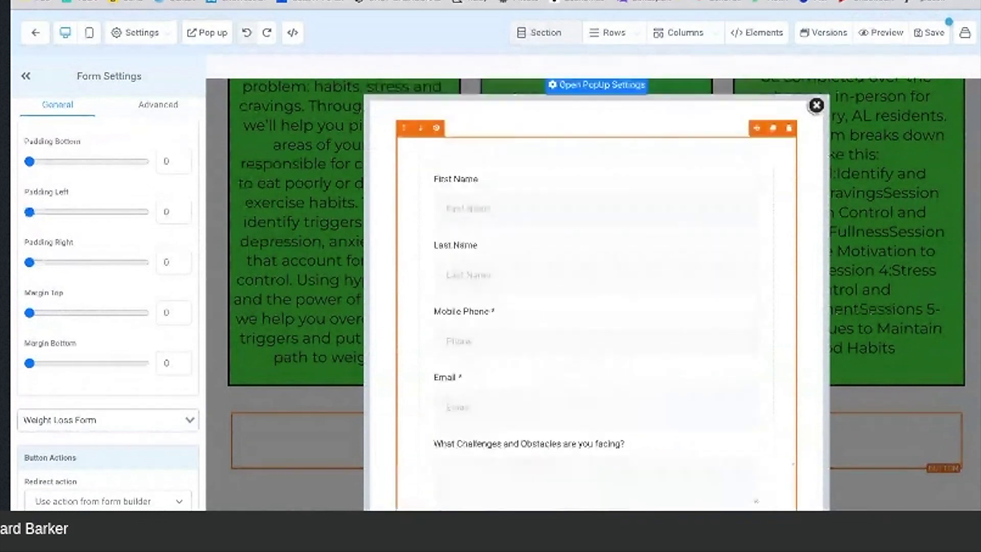
pyautogui.scroll(1, 596, 292)
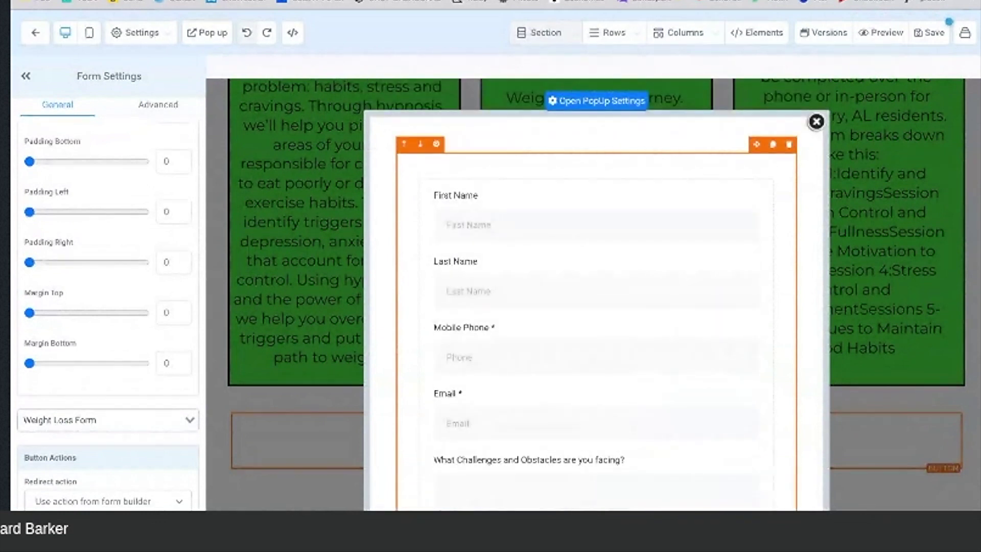
pyautogui.scroll(-5, 596, 291)
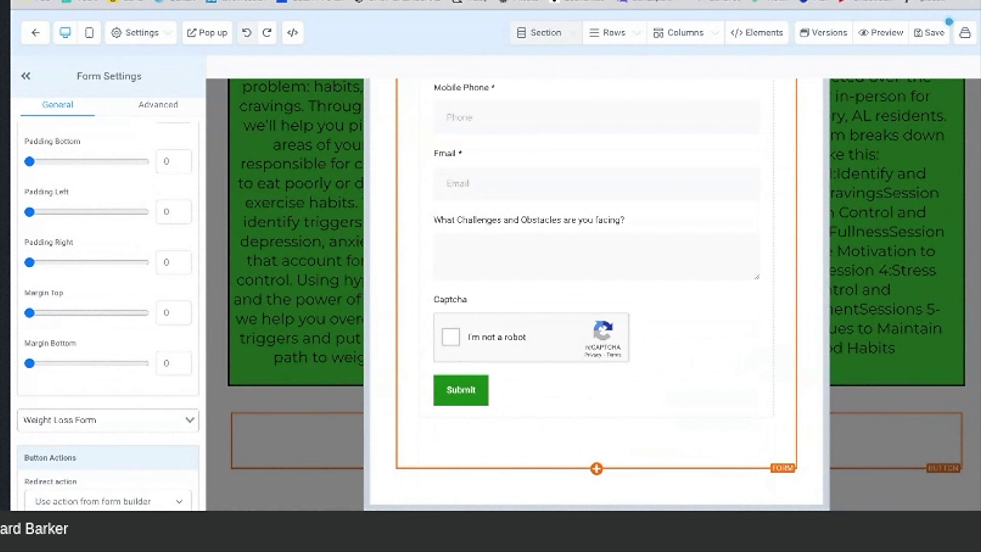
# Step: Scroll the popup form back to the top and save the page, bringing up its SEO Meta Data panel
pyautogui.scroll(5, 596, 307)
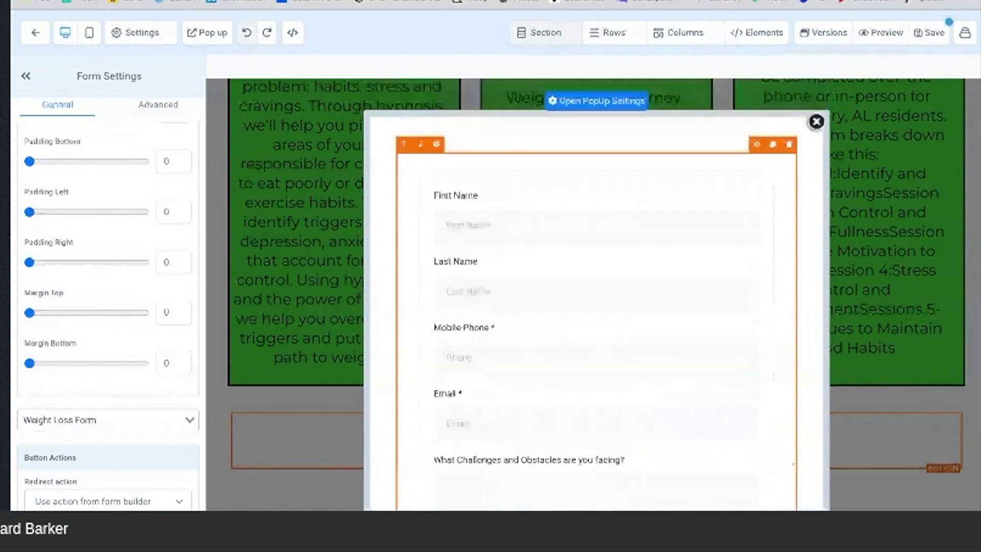
pyautogui.click(930, 36)
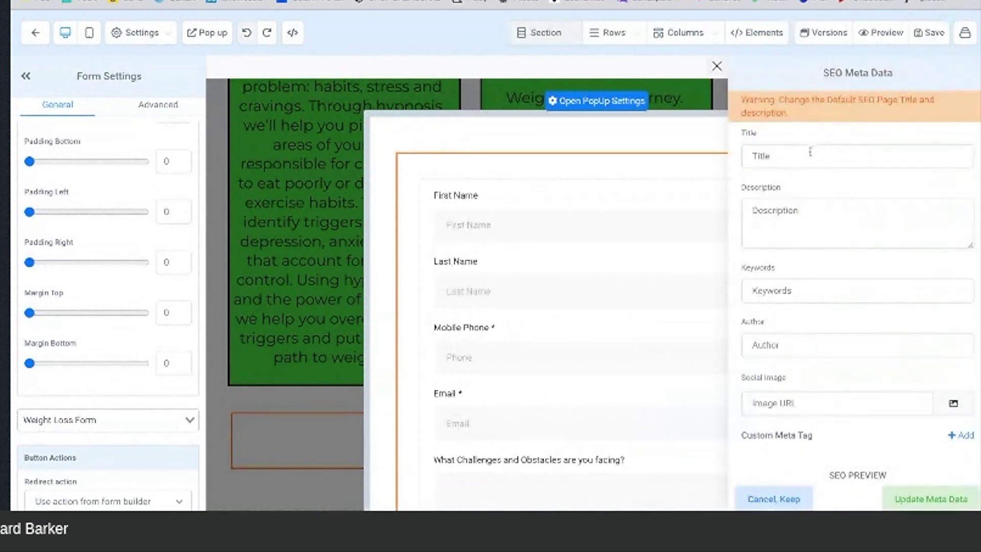
pyautogui.click(805, 155)
pyautogui.write('Hypnosis By')
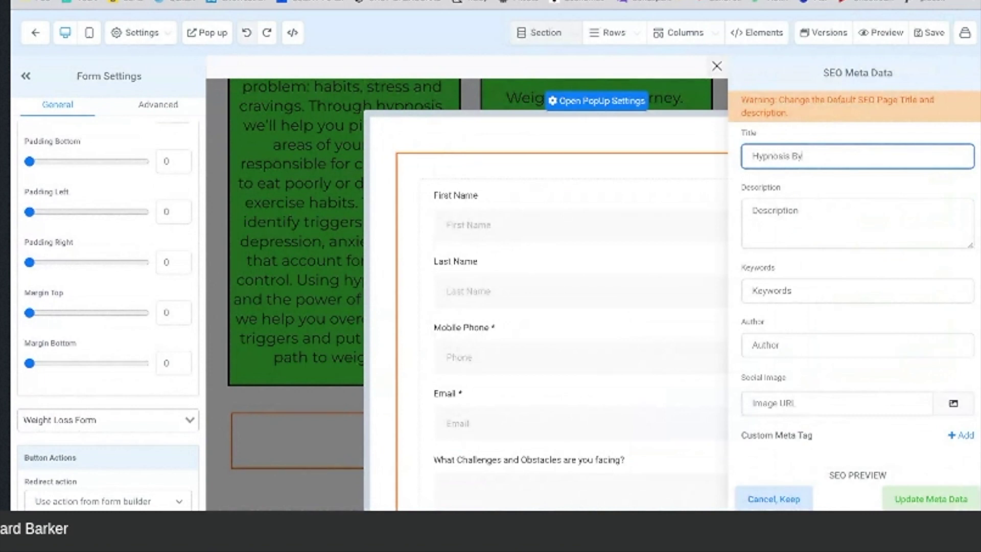
pyautogui.write(' Doctors- Weight Loss')
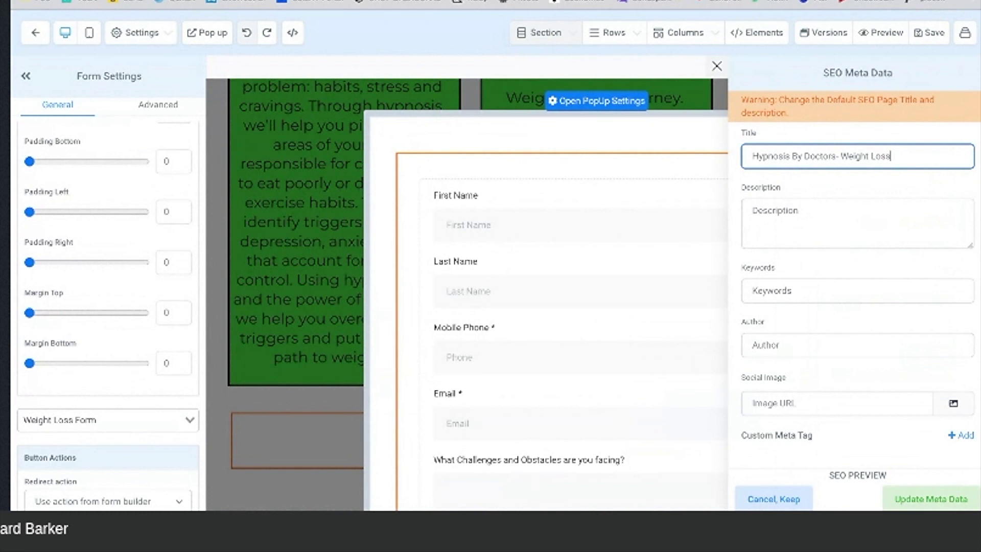
pyautogui.scroll(-1, 820, 334)
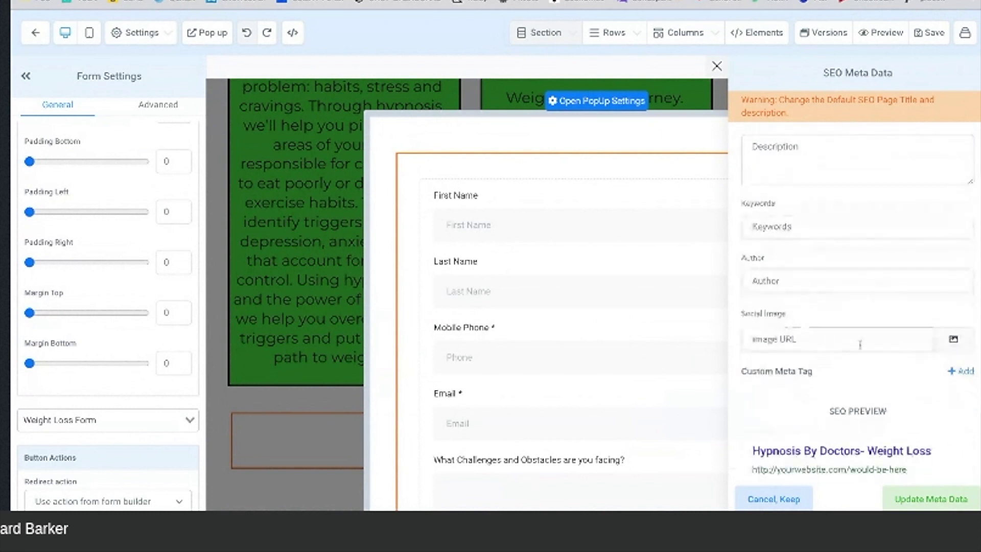
pyautogui.click(953, 339)
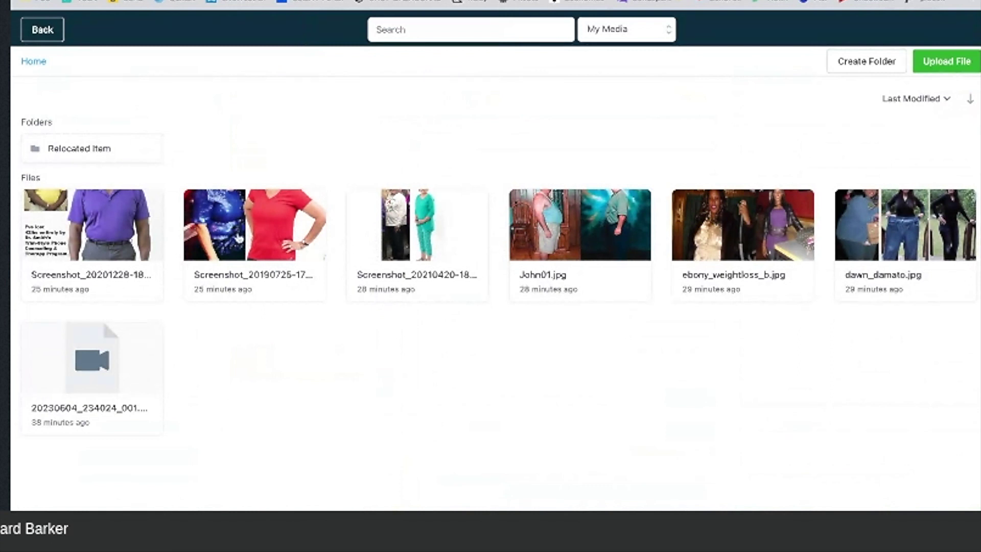
pyautogui.click(904, 229)
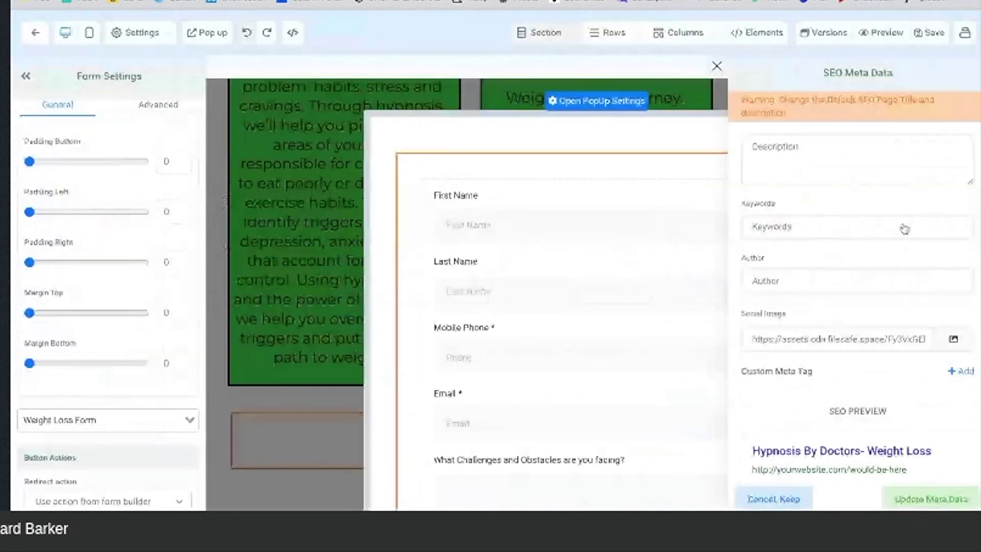
pyautogui.scroll(-1, 857, 306)
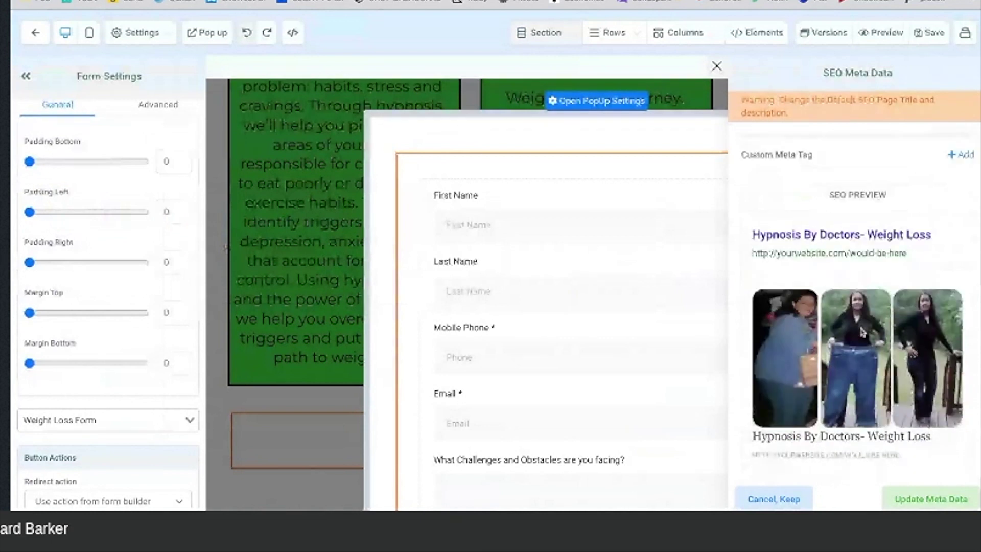
pyautogui.scroll(5, 857, 307)
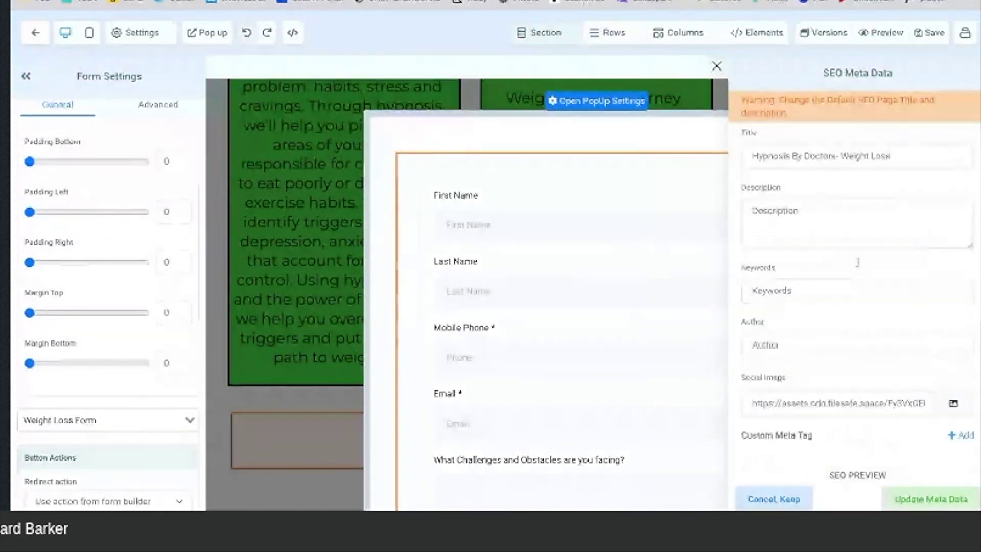
# Step: Copy the 'Millions of people struggle…' paragraph from the website's Weight Loss Therapy in Montgomery, AL section
pyautogui.hotkey('ctrl', 'Tab')
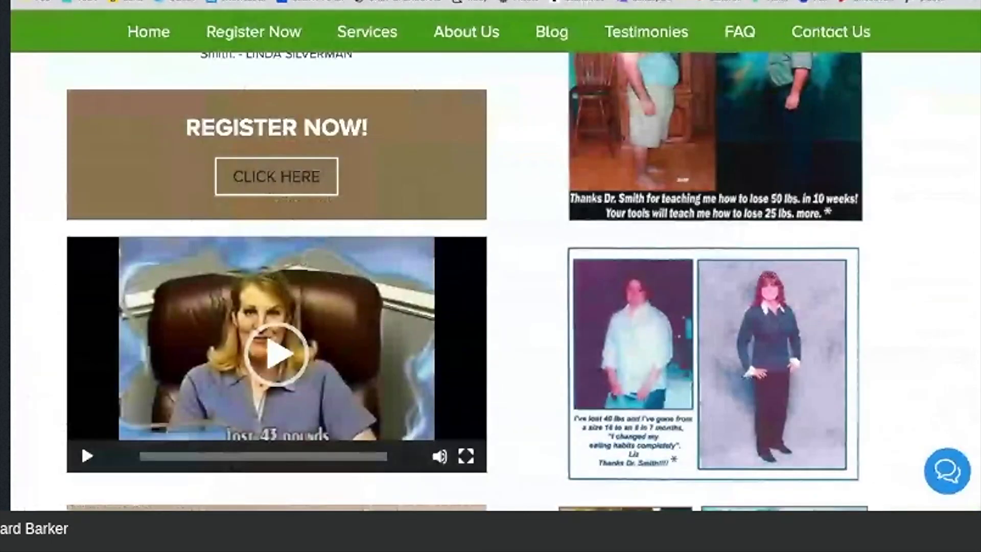
pyautogui.scroll(-10, 544, 204)
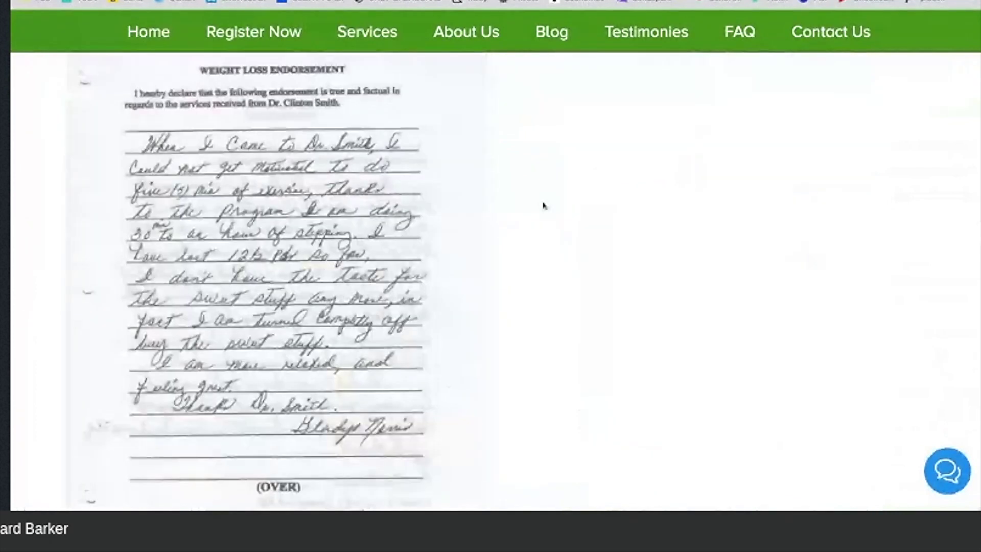
pyautogui.scroll(5, 544, 204)
pyautogui.scroll(5, 544, 205)
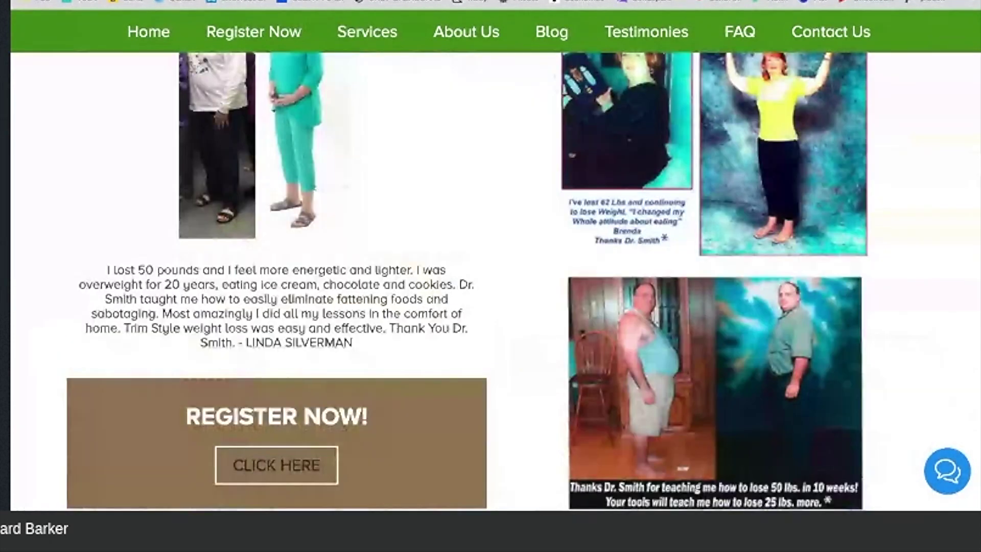
pyautogui.scroll(10, 544, 204)
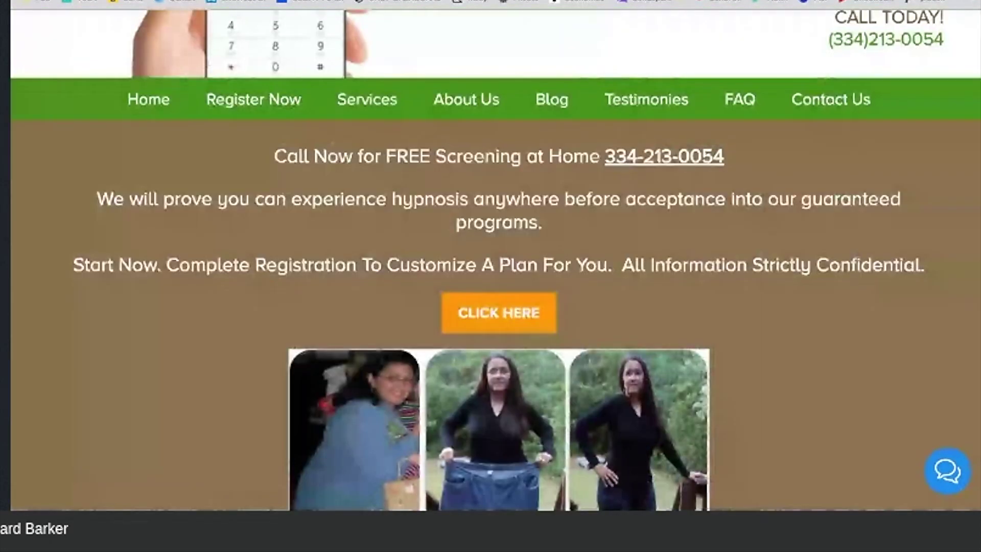
pyautogui.scroll(-10, 495, 276)
pyautogui.scroll(-1, 261, 239)
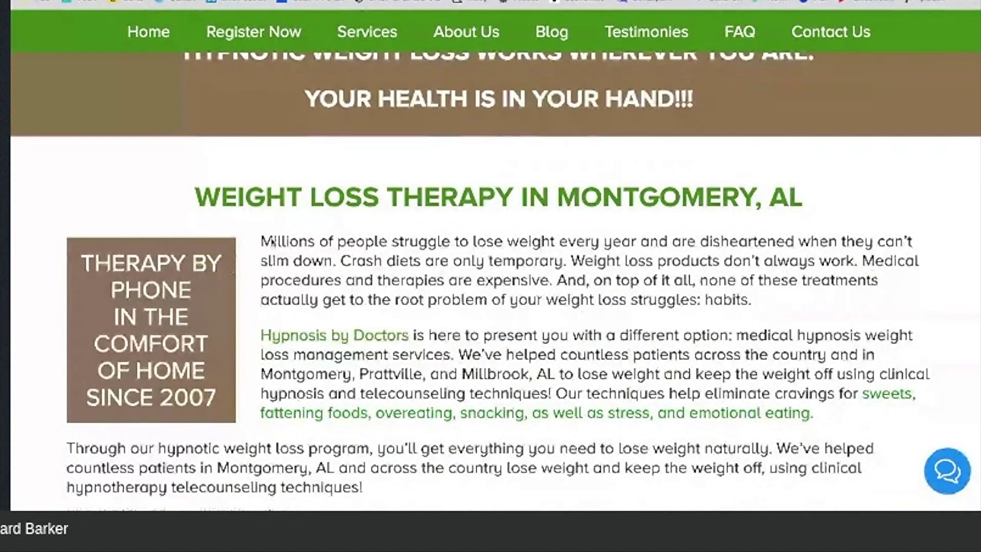
pyautogui.moveTo(261, 243); pyautogui.dragTo(465, 300)
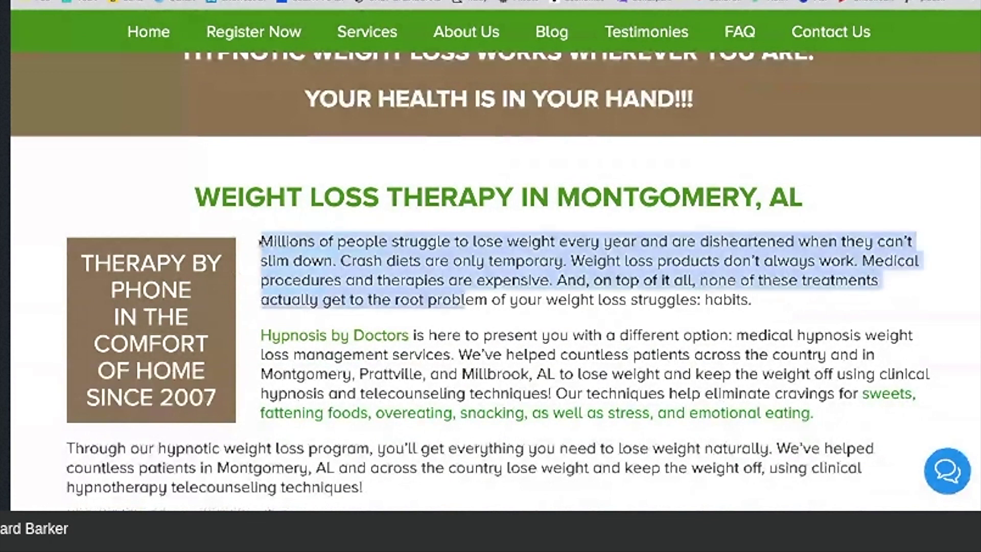
pyautogui.click(261, 241)
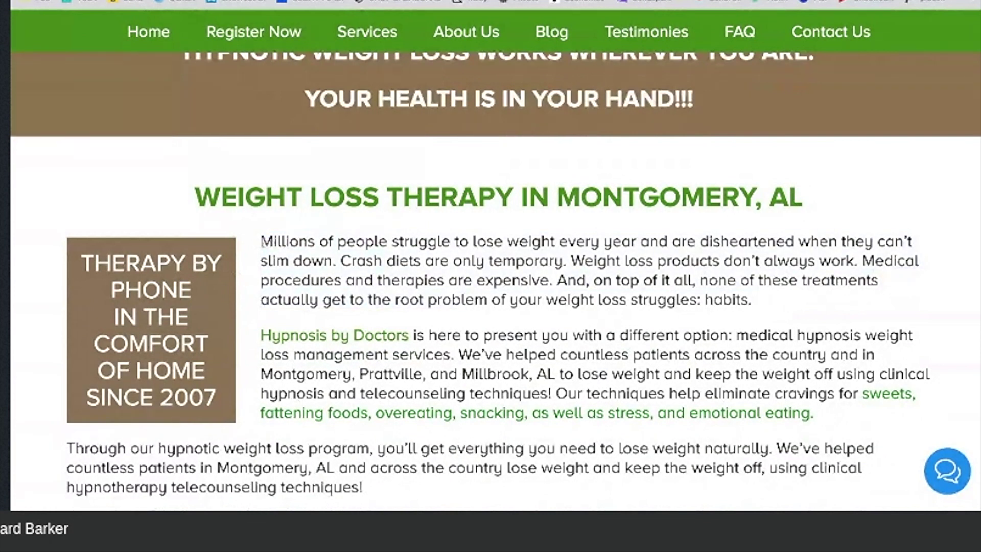
pyautogui.moveTo(261, 241); pyautogui.dragTo(753, 301)
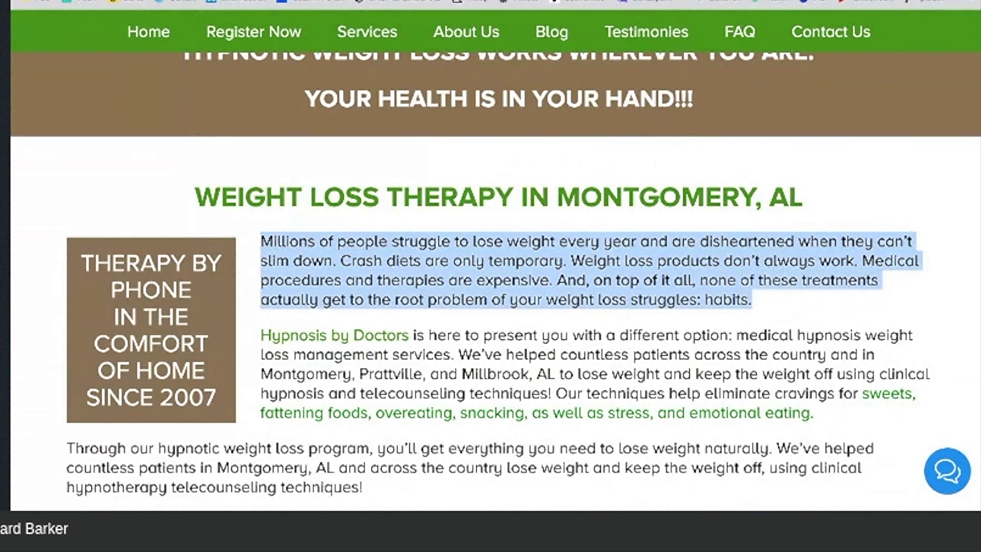
pyautogui.hotkey('ctrl', 'Tab')
pyautogui.click(753, 206)
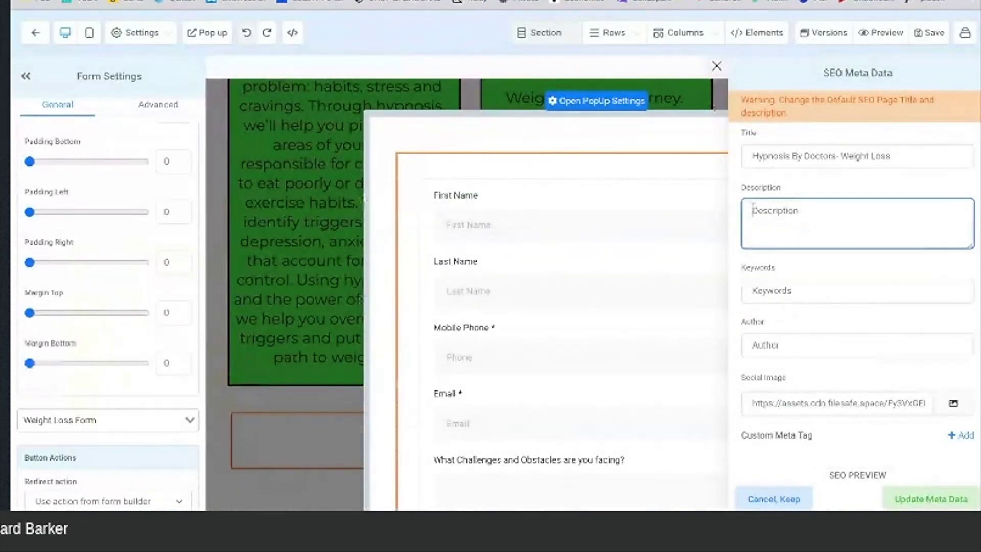
# Step: Paste the paragraph as SEO description, add keywords 'weight loss,hypnosis by doctors', and update the meta data
pyautogui.hotkey('ctrl', 'v')
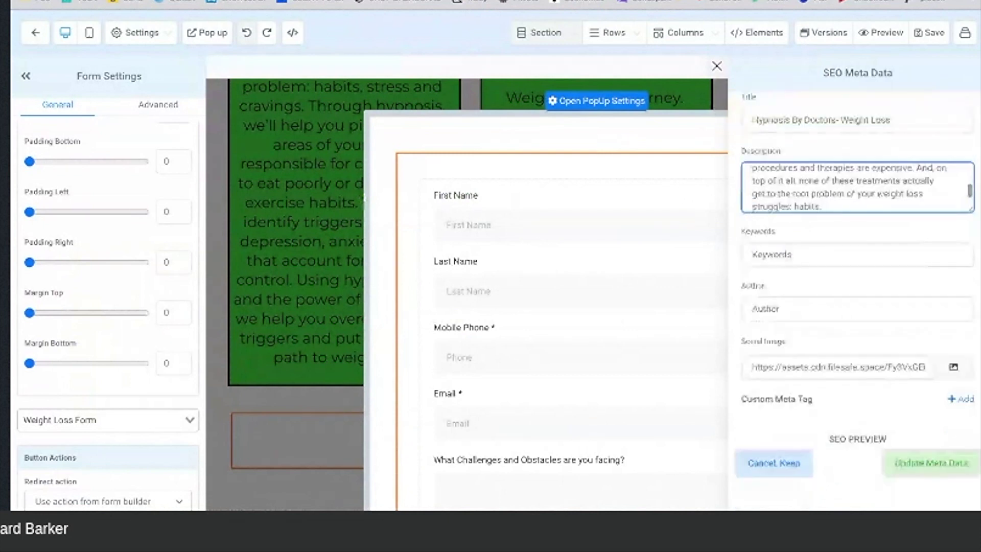
pyautogui.click(793, 254)
pyautogui.write('wei')
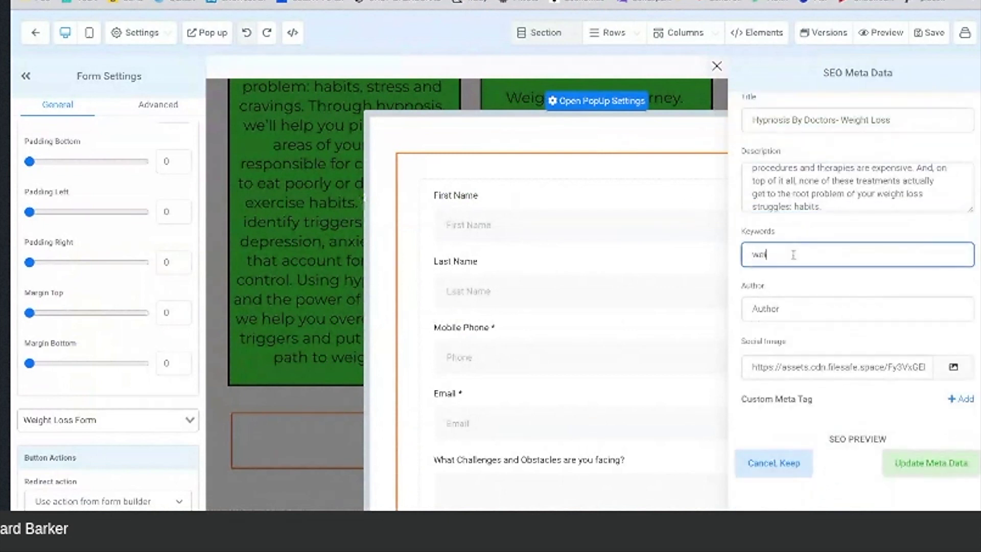
pyautogui.write('ght loss,hypnosis by do')
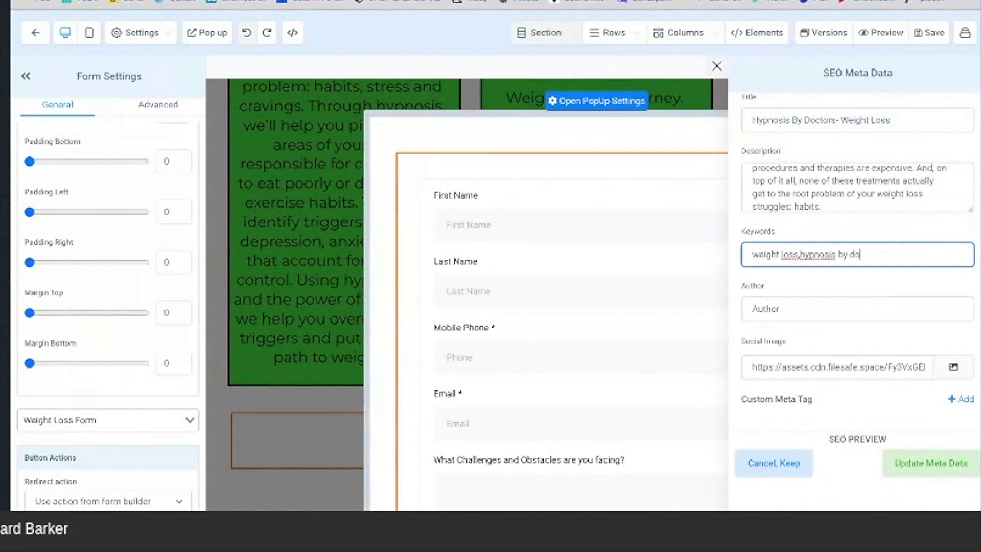
pyautogui.write('ctors')
pyautogui.scroll(-3, 808, 307)
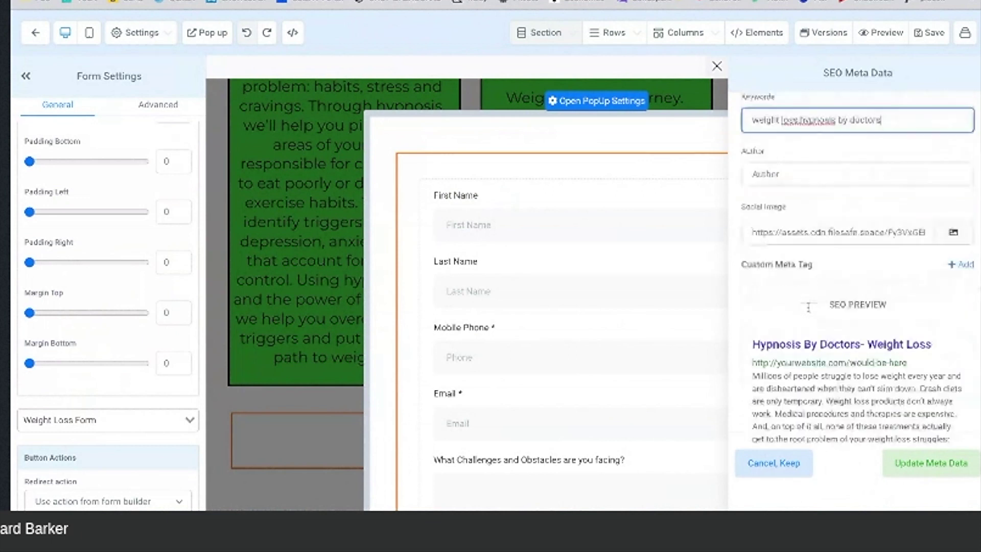
pyautogui.scroll(-3, 808, 307)
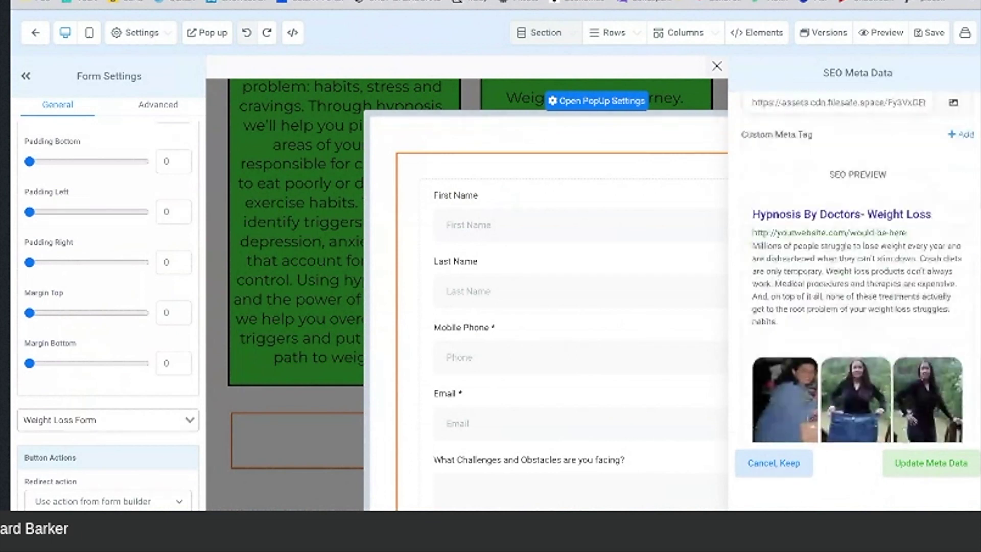
pyautogui.scroll(-3, 856, 307)
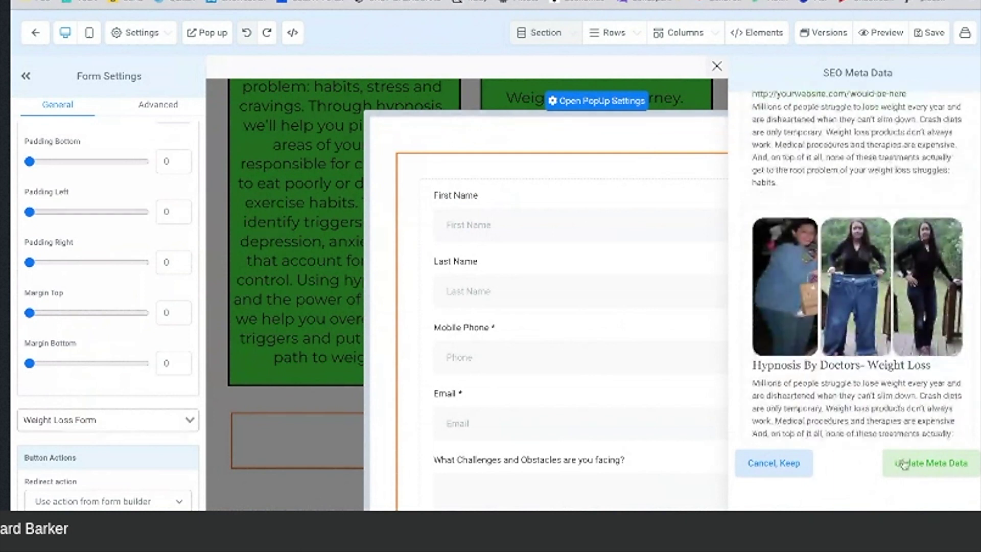
pyautogui.click(914, 469)
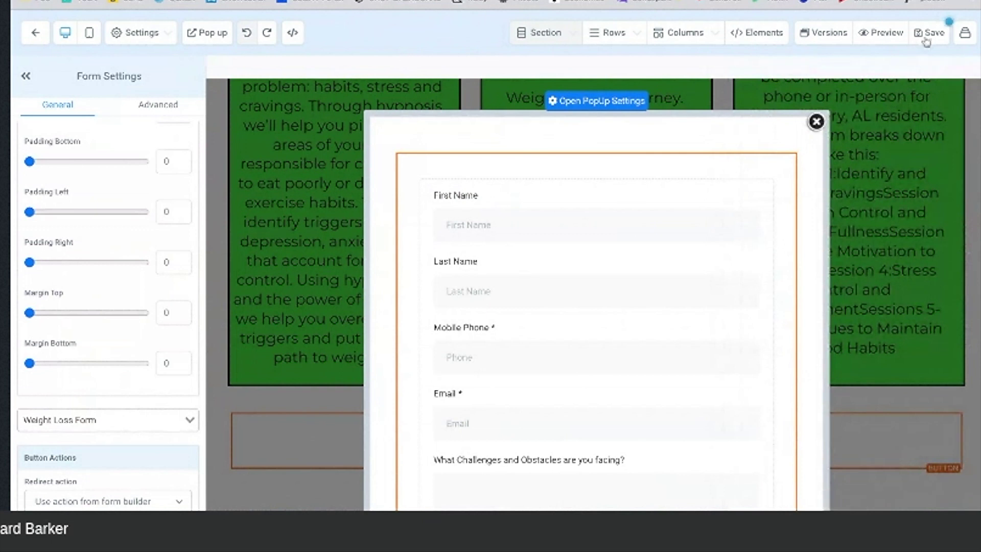
# Step: Save the page and turn off Show Popup on exit in the popup settings
pyautogui.click(929, 36)
pyautogui.click(618, 101)
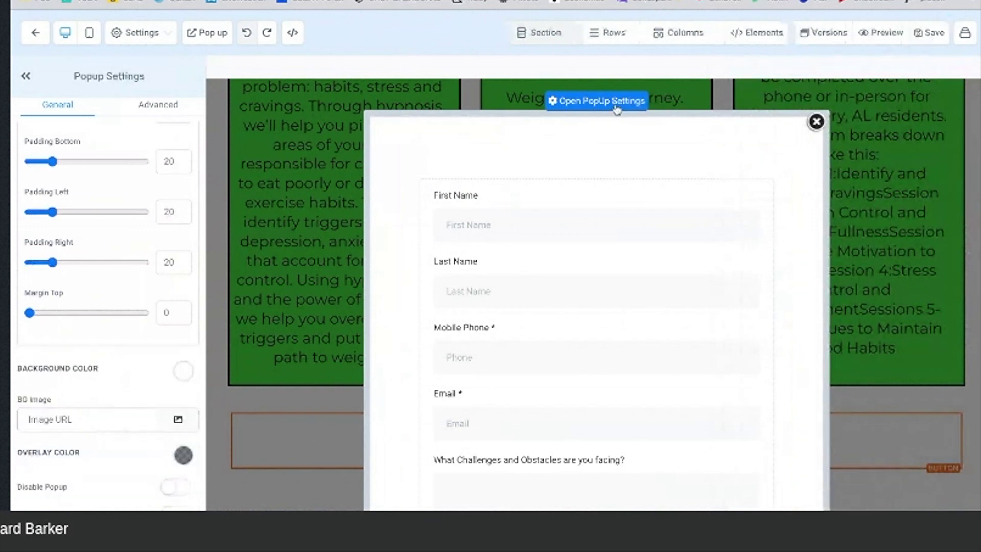
pyautogui.scroll(-5, 79, 268)
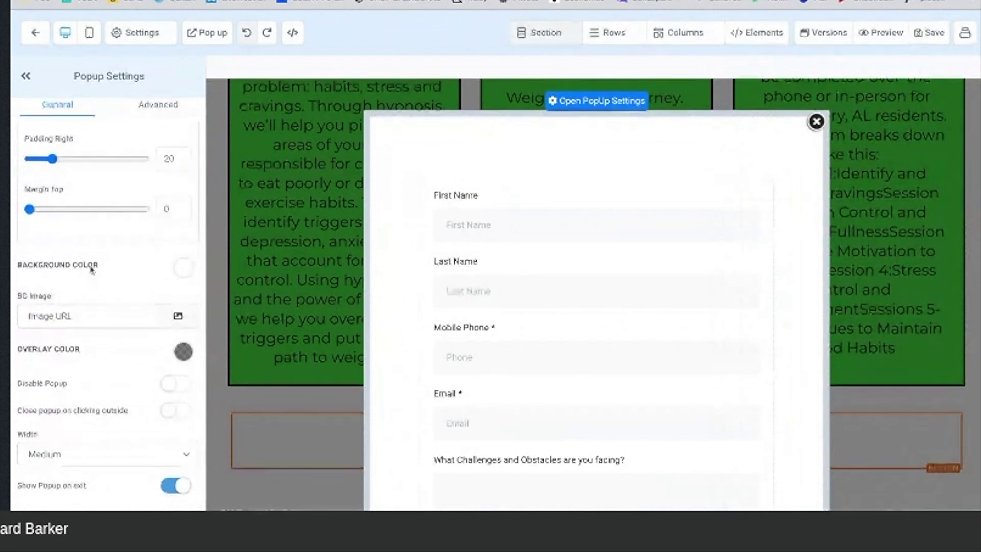
pyautogui.click(167, 488)
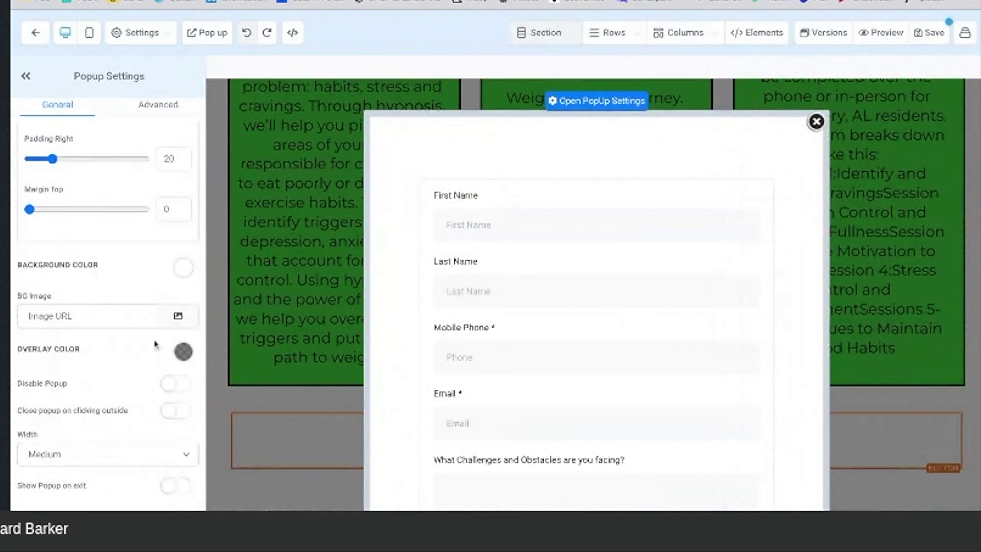
# Step: Make the popup overlay colour transparent, save, and preview the page
pyautogui.click(182, 351)
pyautogui.click(76, 431)
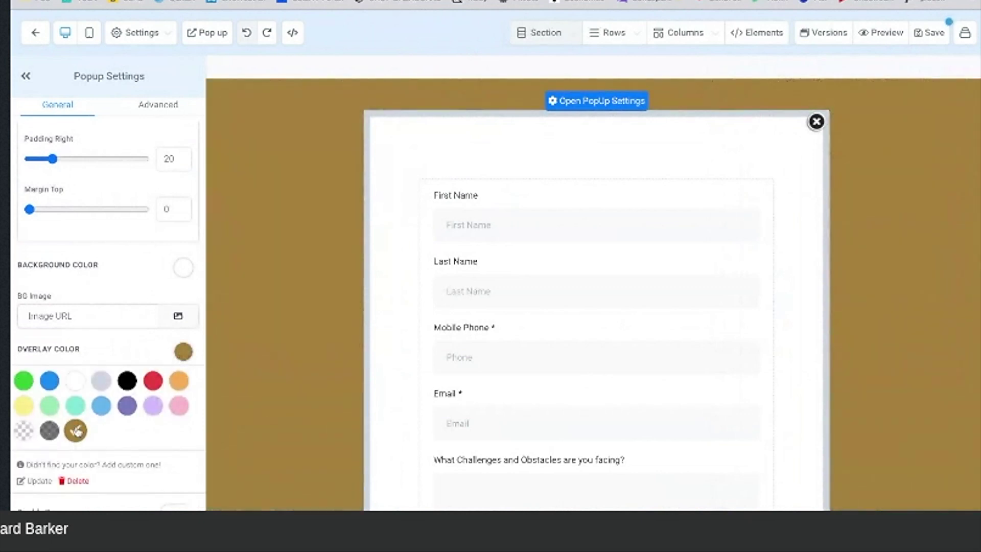
pyautogui.click(25, 434)
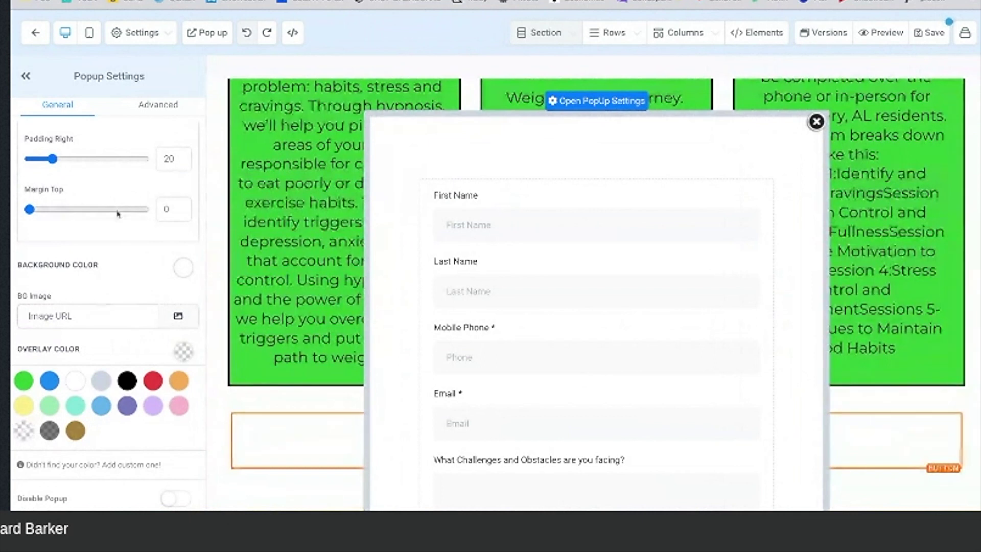
pyautogui.click(932, 35)
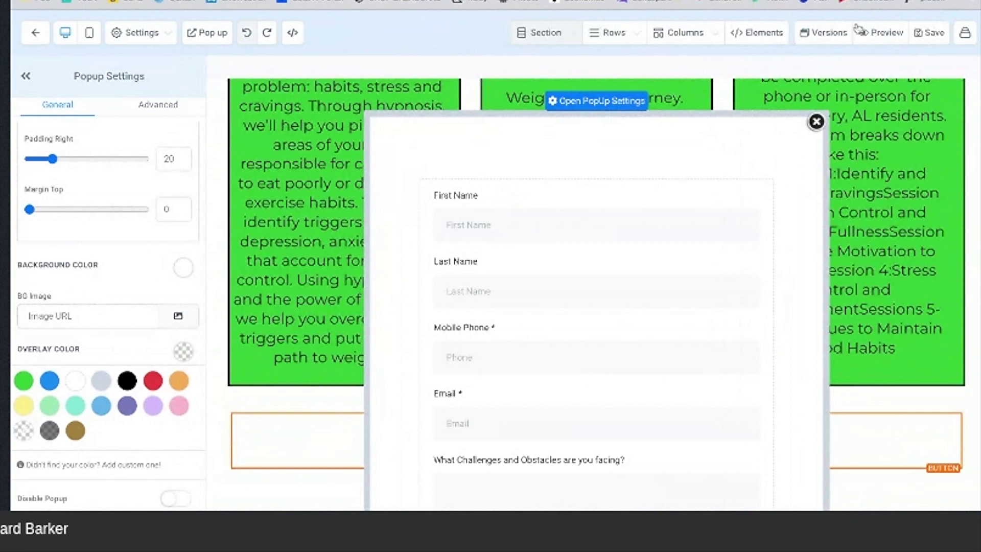
pyautogui.click(877, 34)
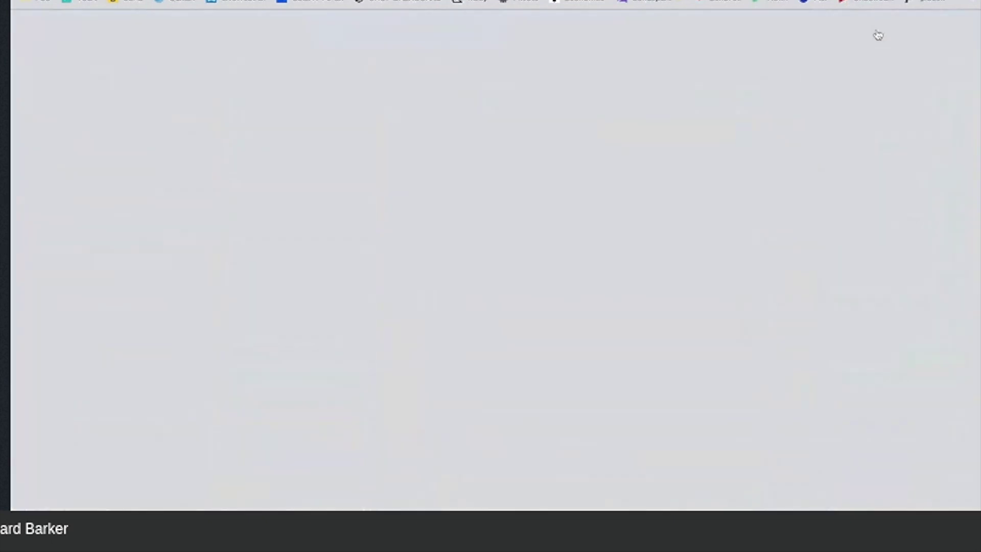
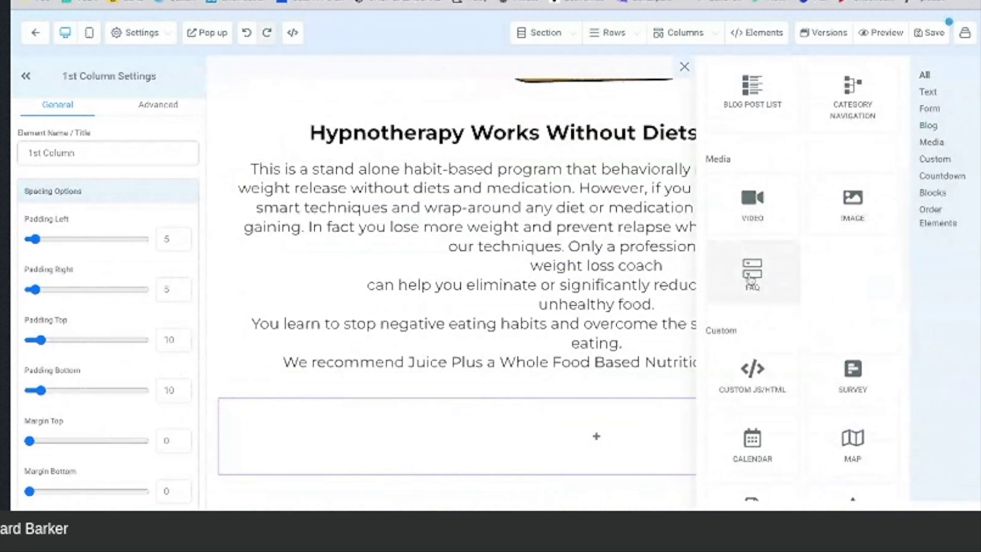
# Step: Replace the first three FAQ placeholder titles with Session 1, Session 2 and Session 3
pyautogui.scroll(-1, 378, 383)
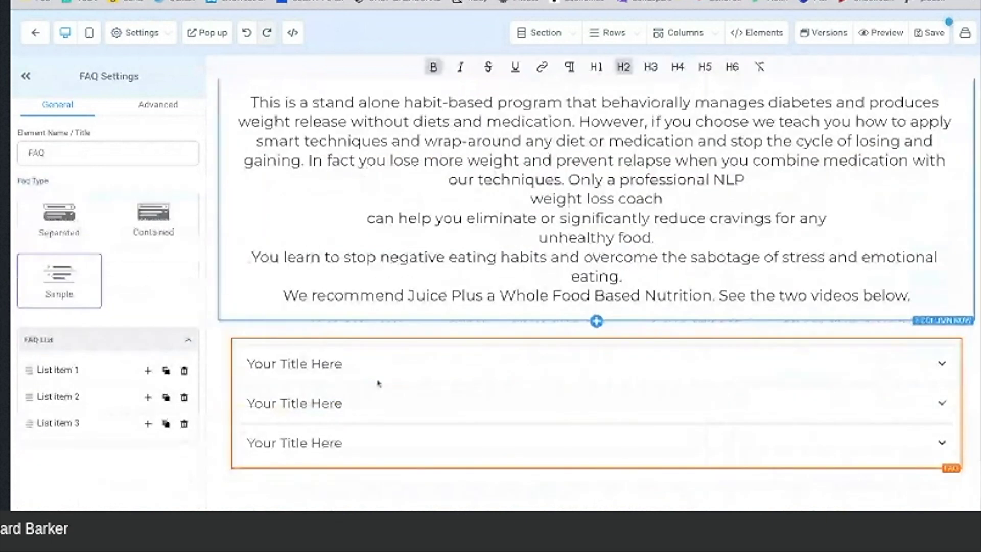
pyautogui.click(334, 363)
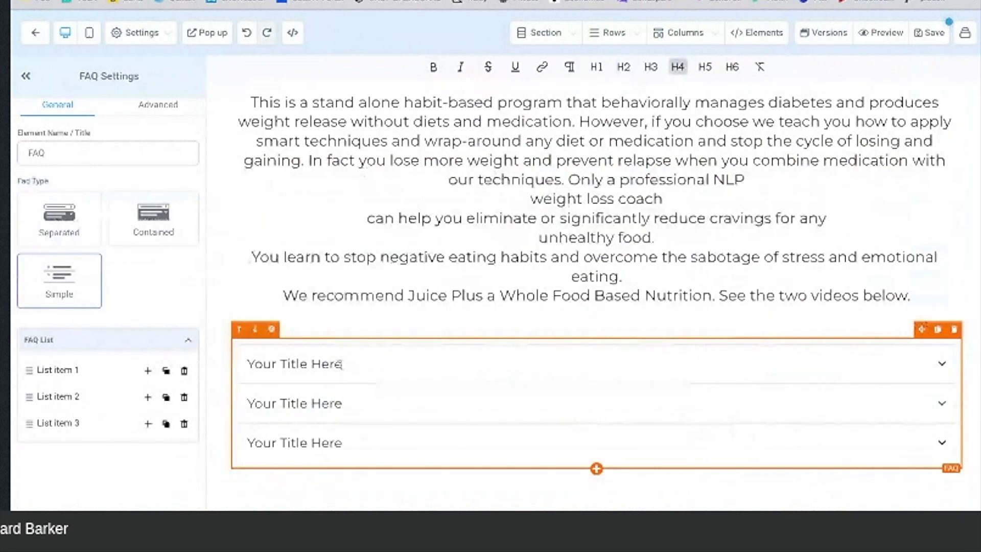
pyautogui.tripleClick(341, 364)
pyautogui.write('Se')
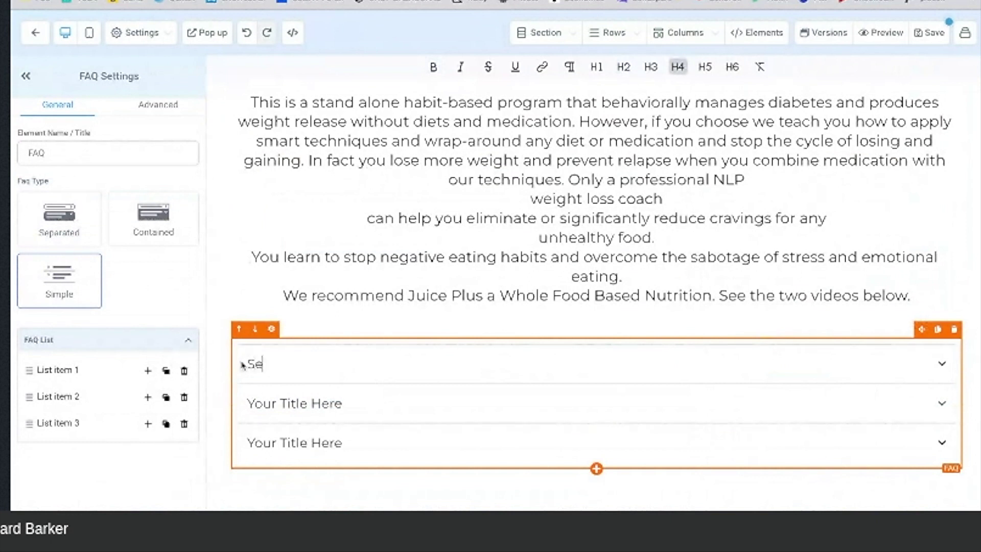
pyautogui.write('ssion 1')
pyautogui.hotkey('shift', 'Left')
pyautogui.hotkey('shift', 'Left')
pyautogui.hotkey('shift', 'Left')
pyautogui.hotkey('shift', 'Left')
pyautogui.hotkey('shift', 'Left')
pyautogui.hotkey('shift', 'Left')
pyautogui.hotkey('shift', 'Left')
pyautogui.hotkey('shift', 'Left')
pyautogui.hotkey('shift', 'Left')
pyautogui.hotkey('shift', 'Left')
pyautogui.hotkey('shift', 'Left')
pyautogui.hotkey('shift', 'Left')
pyautogui.hotkey('shift', 'Left')
pyautogui.hotkey('shift', 'Left')
pyautogui.hotkey('shift', 'Left')
pyautogui.write('Session')
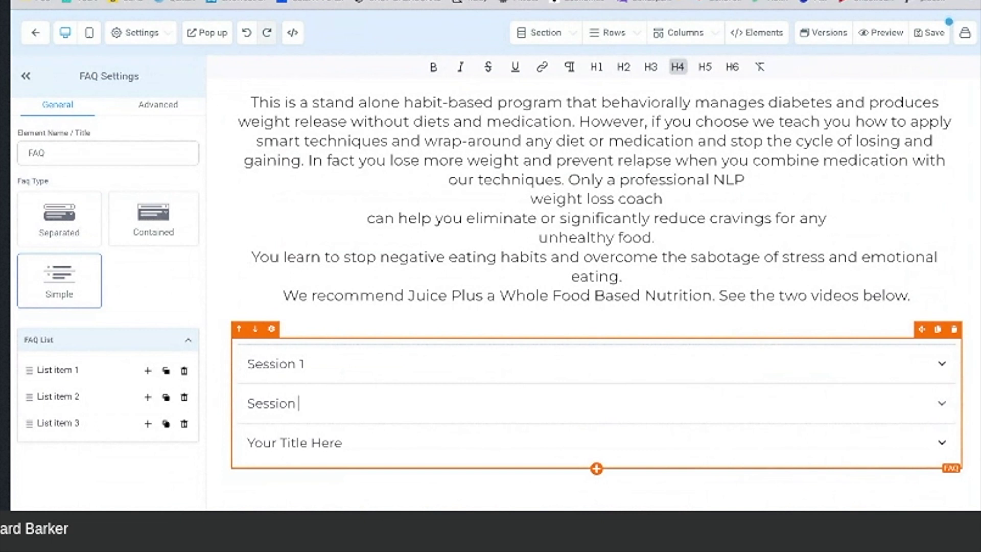
pyautogui.write(' 2')
pyautogui.click(342, 442)
pyautogui.hotkey('shift', 'Left')
pyautogui.hotkey('shift', 'Left')
pyautogui.hotkey('shift', 'Left')
pyautogui.hotkey('shift', 'Left')
pyautogui.hotkey('shift', 'Left')
pyautogui.hotkey('shift', 'Left')
pyautogui.hotkey('shift', 'Left')
pyautogui.hotkey('shift', 'Left')
pyautogui.hotkey('shift', 'Left')
pyautogui.hotkey('shift', 'Left')
pyautogui.hotkey('shift', 'Left')
pyautogui.hotkey('shift', 'Left')
pyautogui.hotkey('shift', 'Left')
pyautogui.hotkey('shift', 'Left')
pyautogui.hotkey('shift', 'Left')
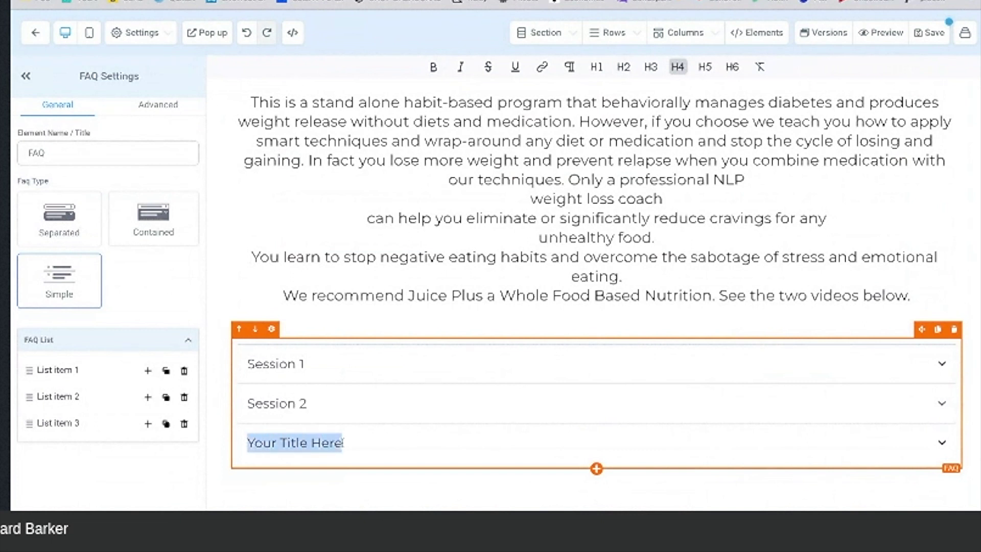
pyautogui.write('Session 3')
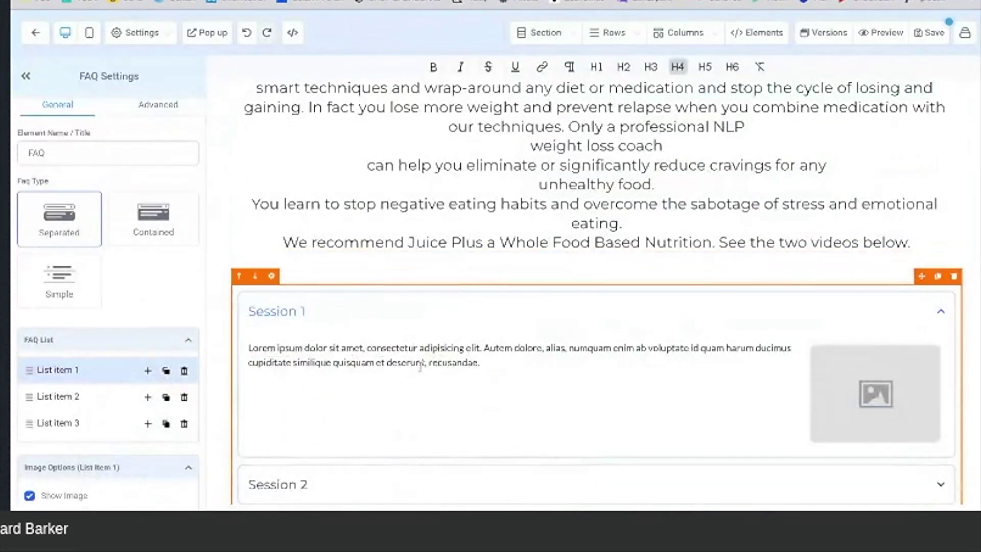
# Step: Paste the Session 1 description over its placeholder text, hide the item image, and save
pyautogui.tripleClick(484, 362)
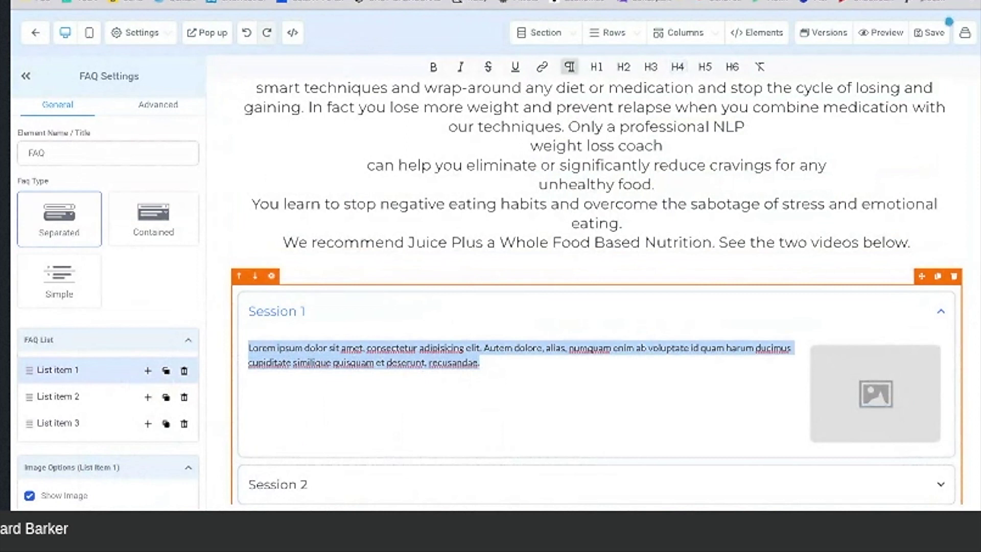
pyautogui.write("The goal is to eliminate or significantly reduce any number of unhealthy foods. This includes fast foods, sweets, and high carbohydrates; virtually any fattening foods or soft drinks. You will be taught several psychological techniques to instantly stop cravings and learn how to alter your thinking and behavior towards unhealthy food. Also, only clinical hypnosis can help you easily increase the desire for foods that will promote good health and weight loss. For example, the preference for fruits, vegetables, lean meat and salads will become more highly desired. Following the session there will be a natural reduction in portions, and a substantial increase for the desire to drink water. Medication and Diets Alone Can't Create Weight Loss Habits for Life.")
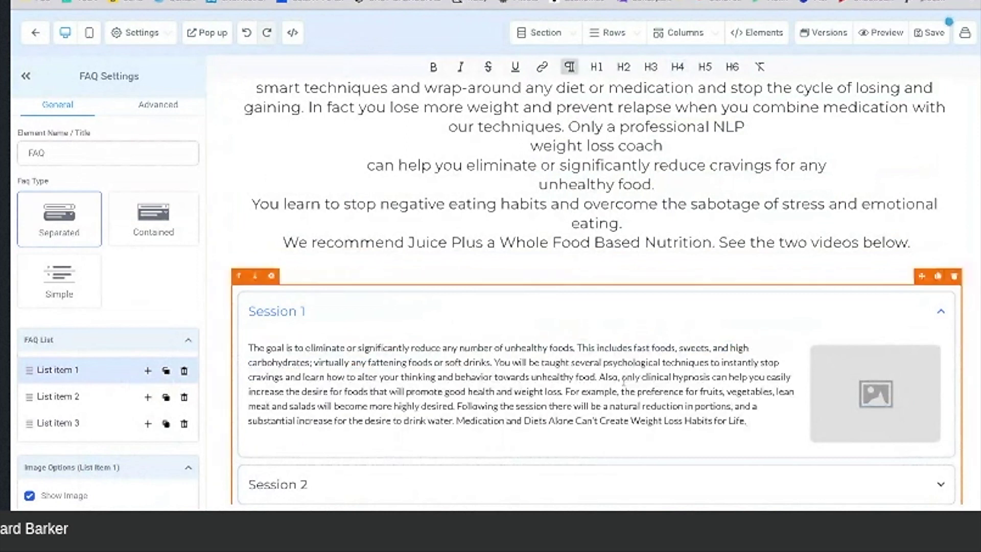
pyautogui.scroll(-2, 111, 372)
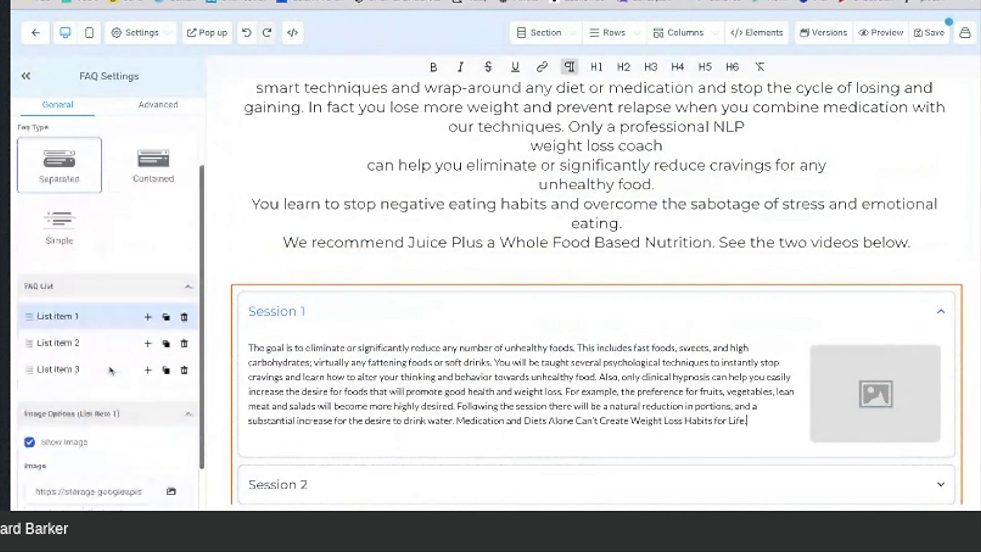
pyautogui.click(29, 391)
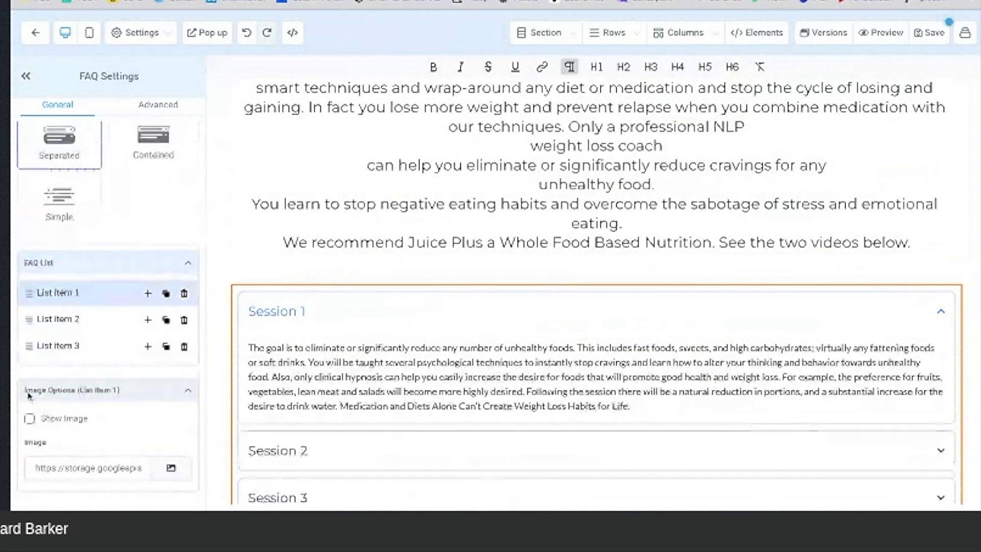
pyautogui.scroll(2, 121, 243)
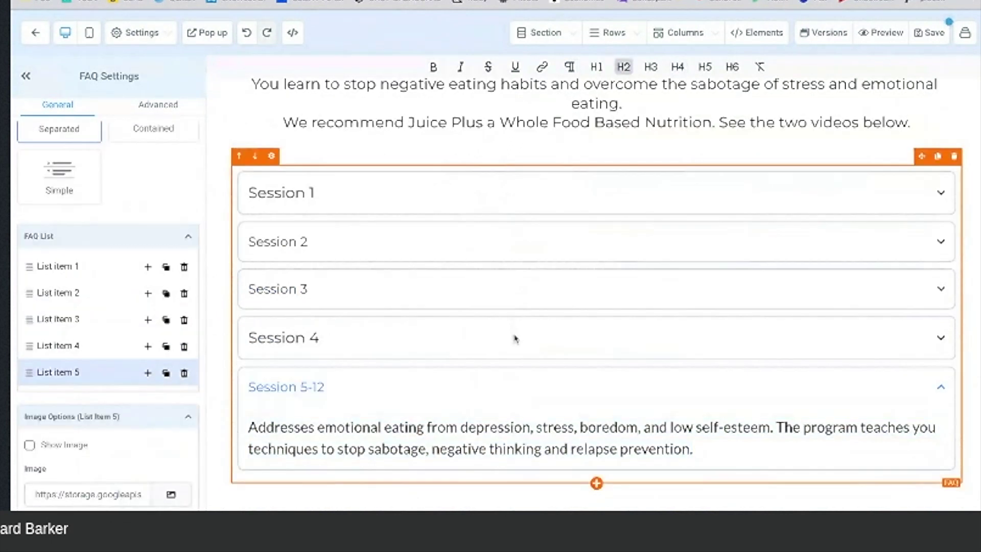
pyautogui.click(938, 38)
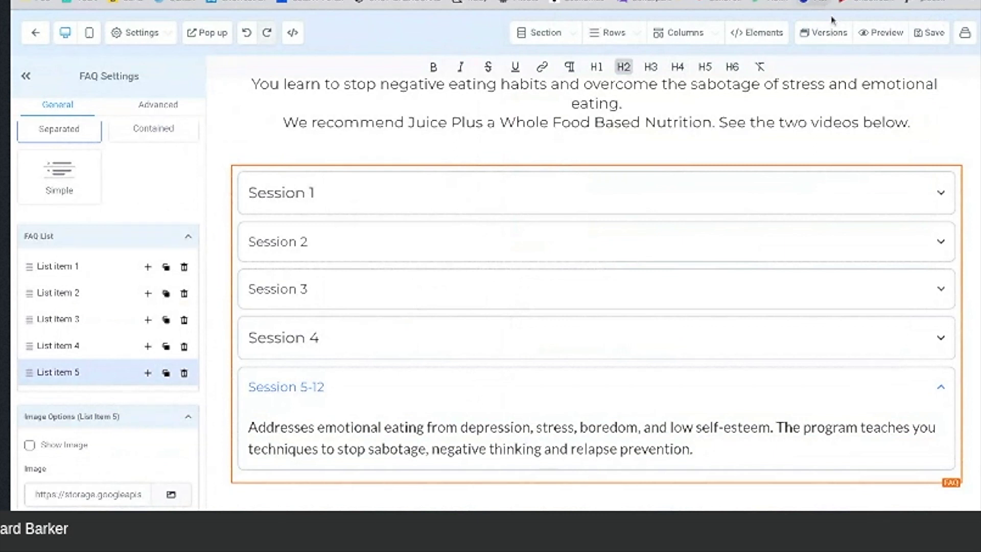
pyautogui.click(885, 34)
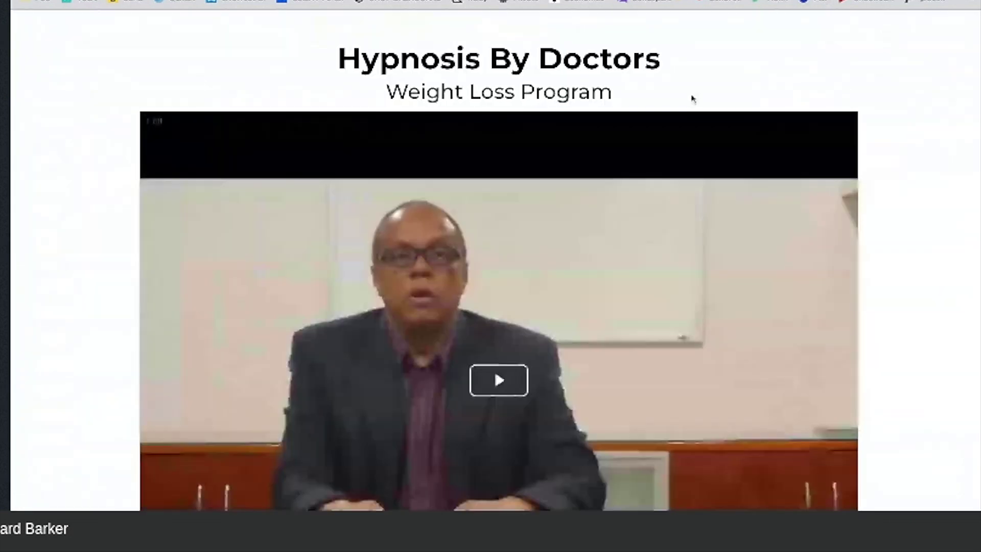
pyautogui.scroll(-5, 421, 215)
pyautogui.scroll(-7, 421, 215)
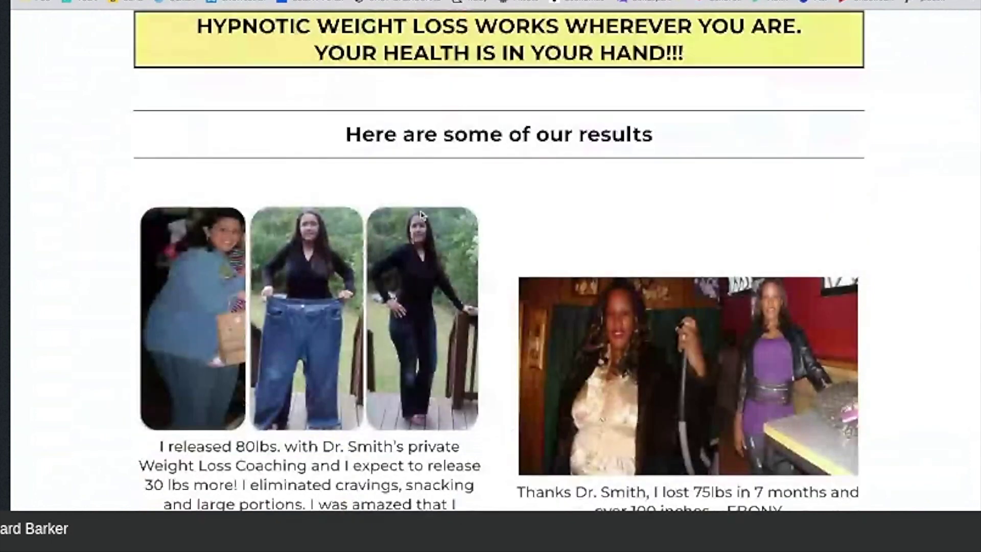
pyautogui.scroll(-9, 422, 215)
pyautogui.scroll(-7, 422, 215)
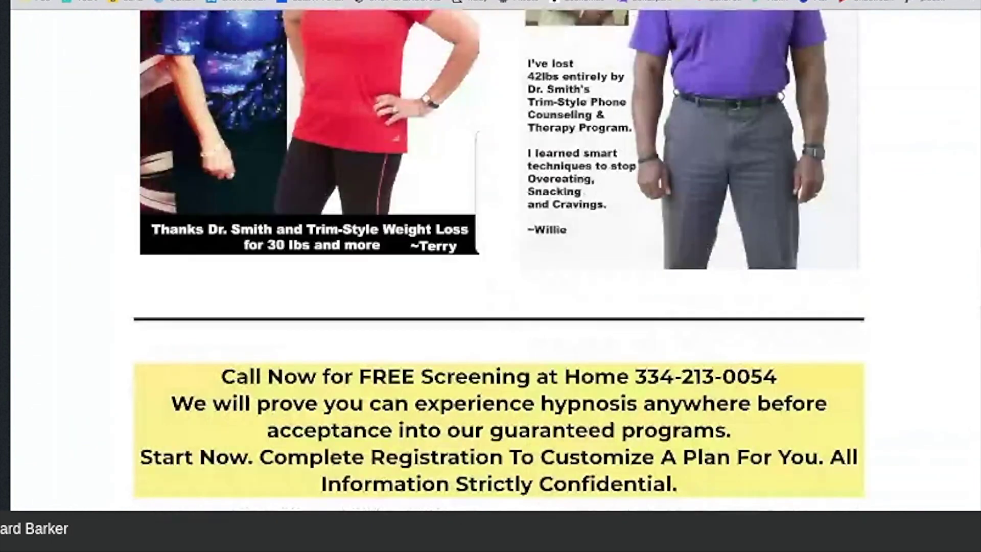
pyautogui.scroll(-5, 422, 215)
pyautogui.scroll(-8, 490, 261)
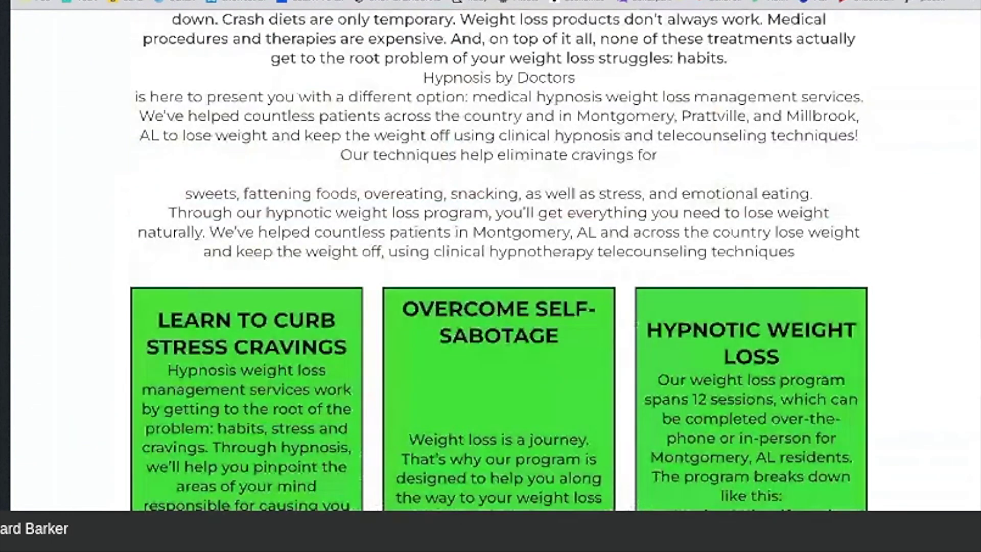
pyautogui.scroll(-15, 490, 260)
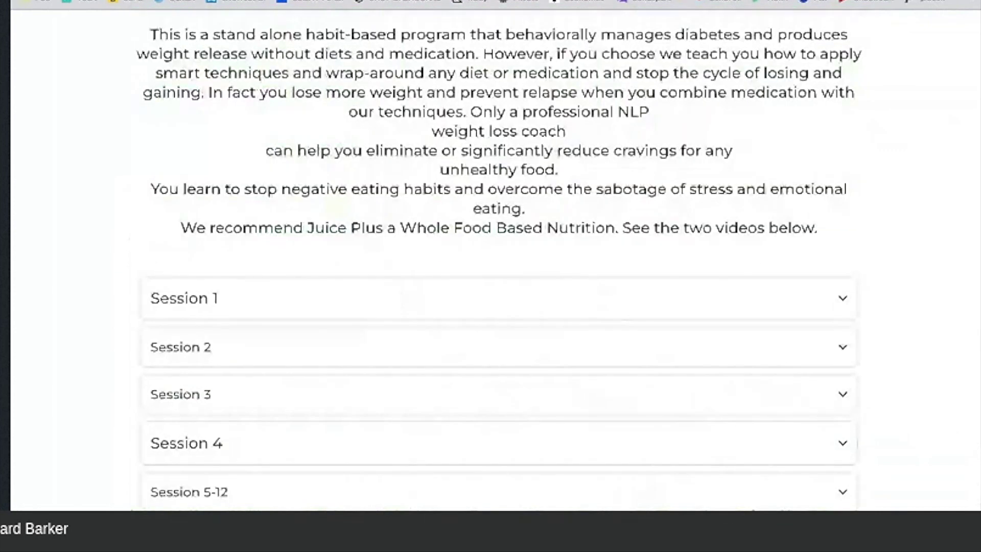
pyautogui.scroll(-1, 696, 225)
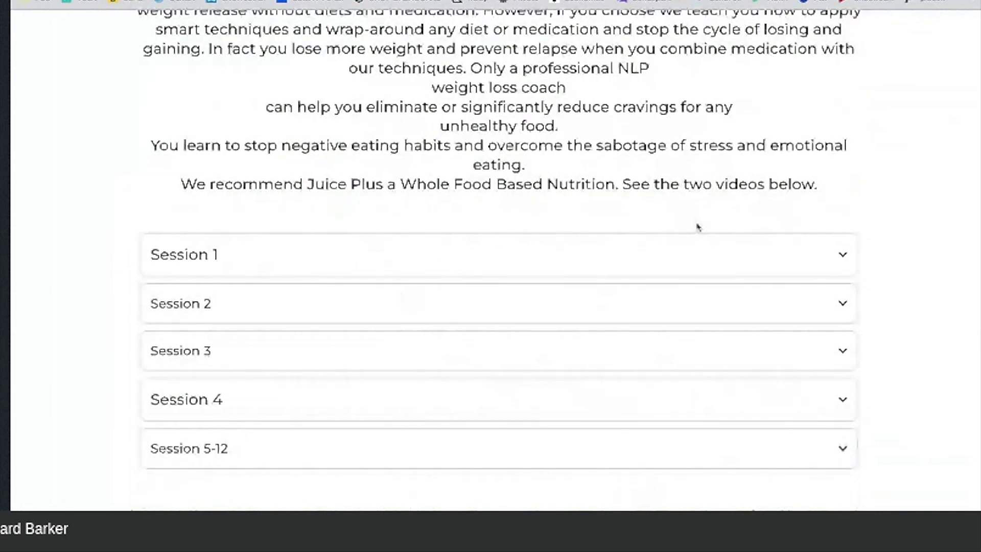
pyautogui.click(792, 255)
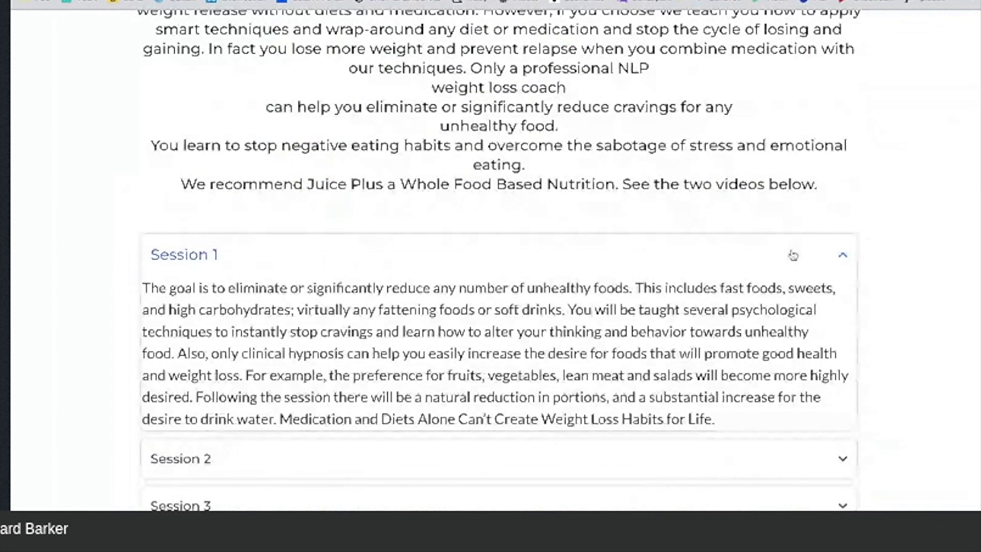
pyautogui.scroll(-2, 792, 255)
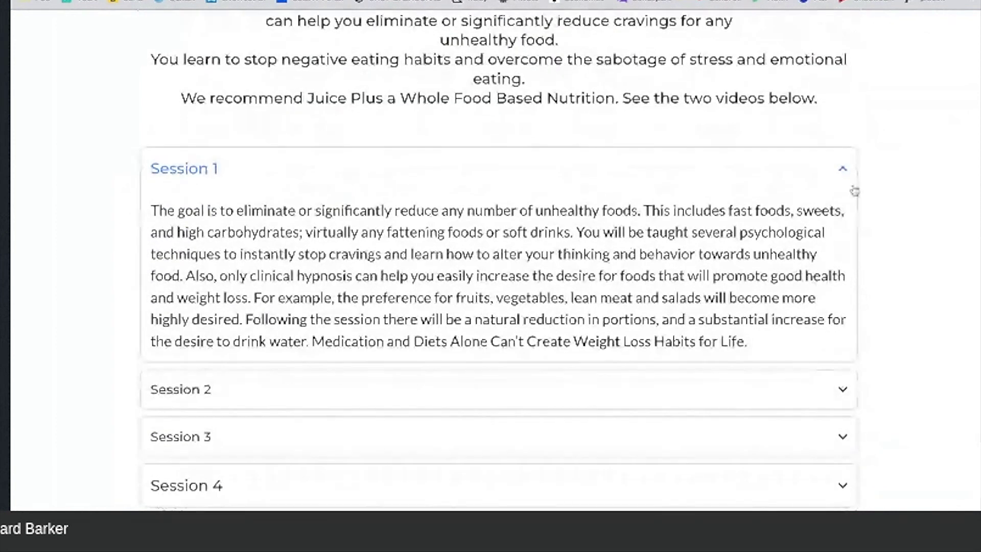
pyautogui.click(844, 172)
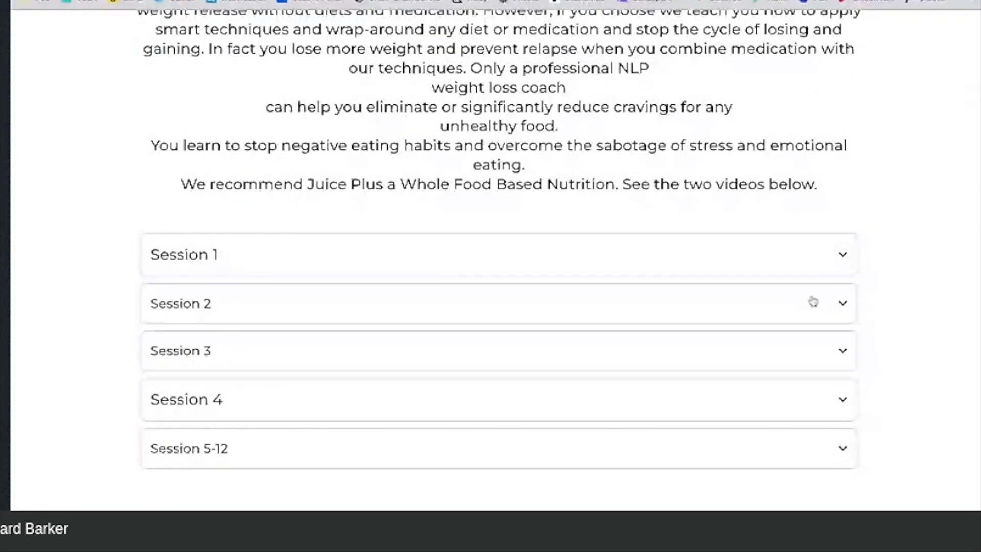
pyautogui.click(813, 302)
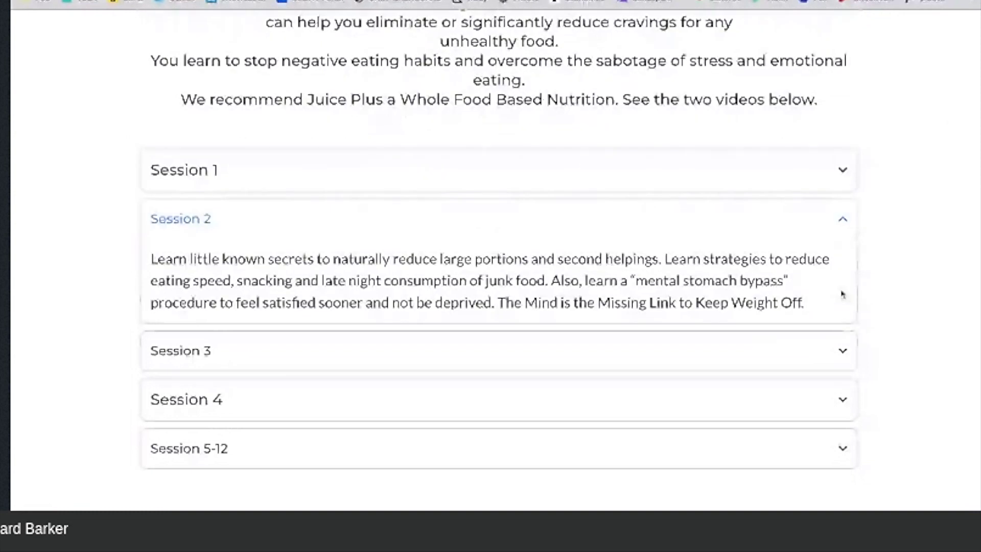
pyautogui.click(829, 236)
pyautogui.click(833, 350)
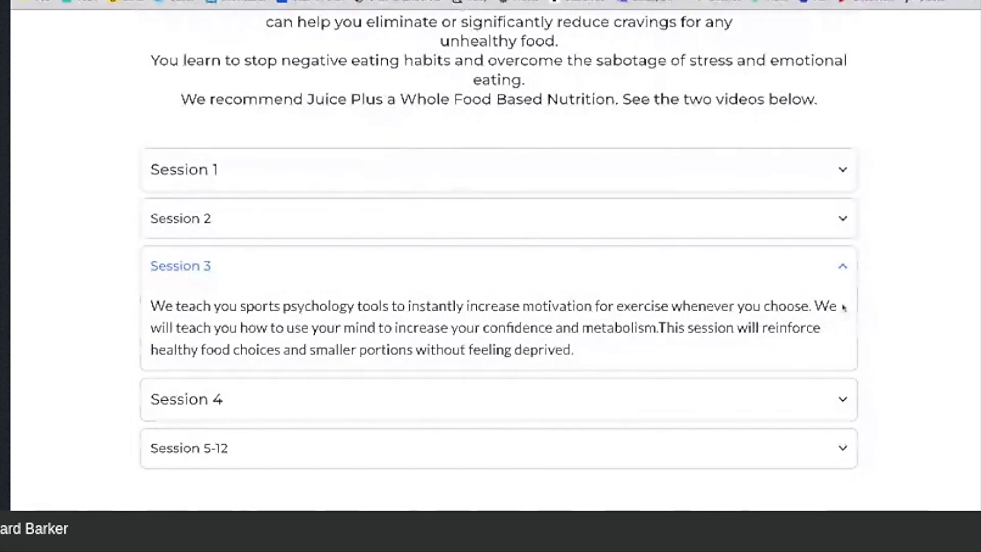
pyautogui.click(827, 273)
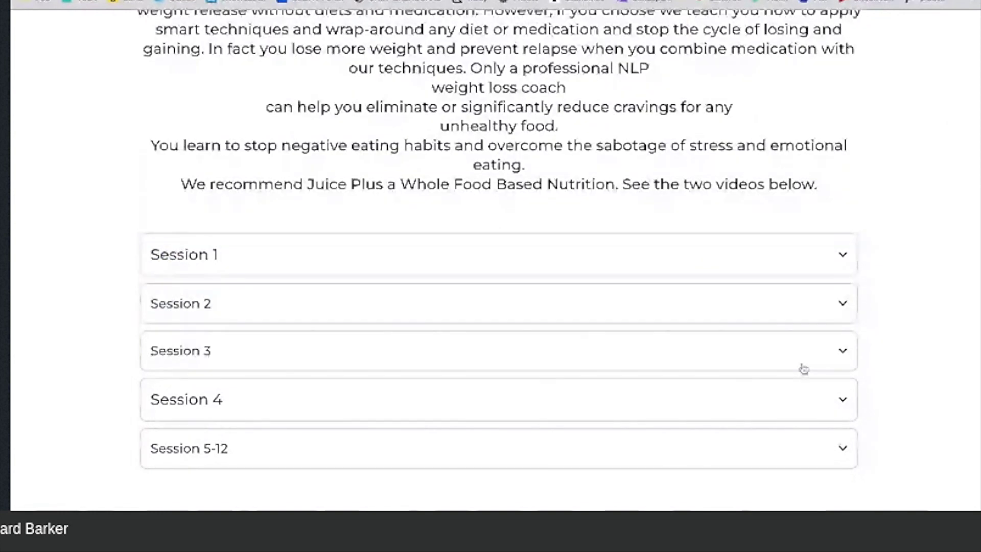
pyautogui.click(837, 399)
pyautogui.click(838, 329)
pyautogui.click(840, 447)
pyautogui.click(840, 388)
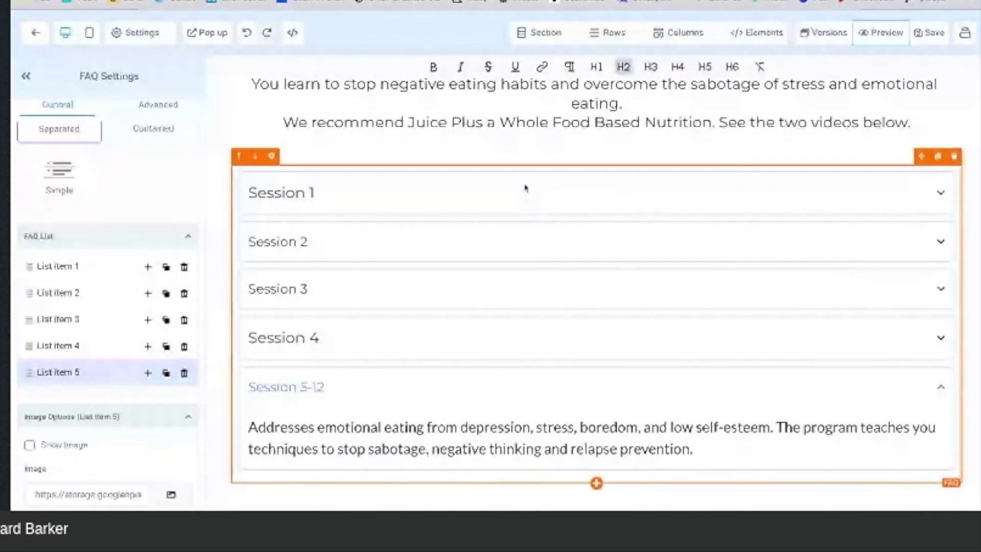
# Step: Duplicate the Register Now button and move the copy below the Juice Plus paragraph
pyautogui.scroll(5, 526, 188)
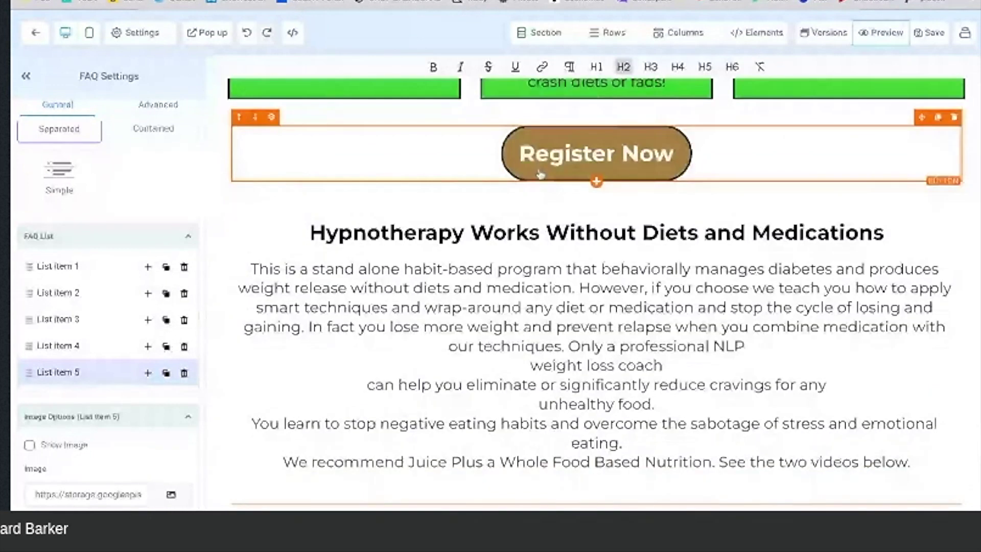
pyautogui.click(476, 163)
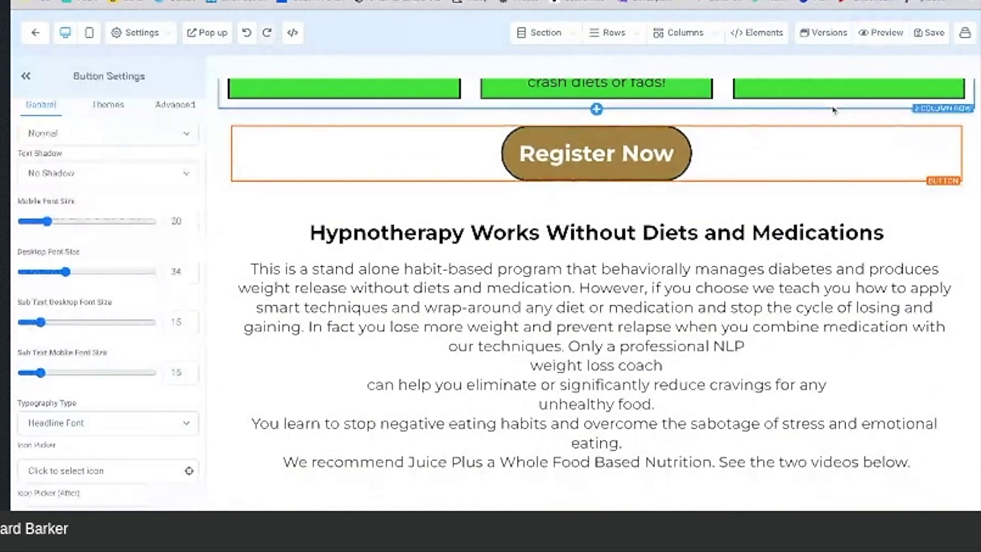
pyautogui.click(937, 117)
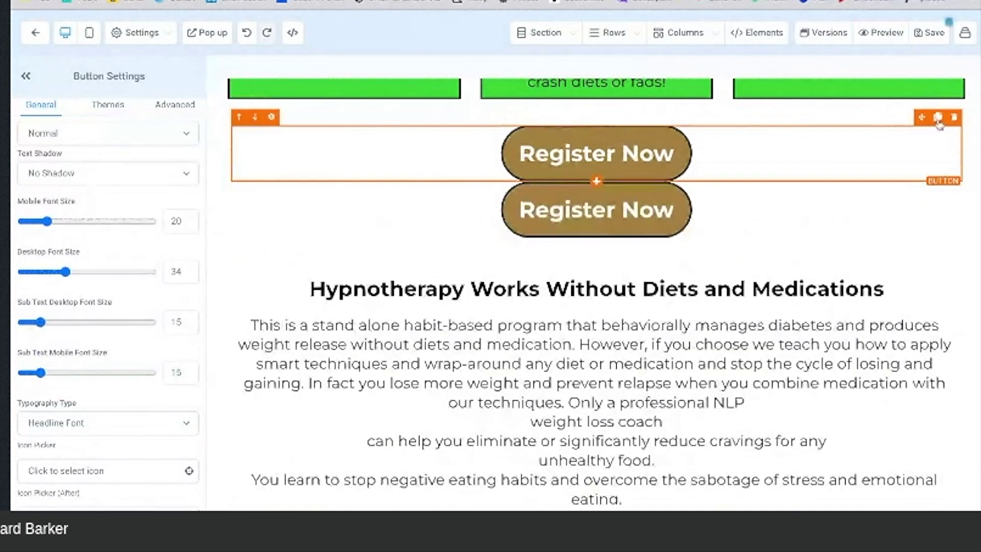
pyautogui.click(255, 174)
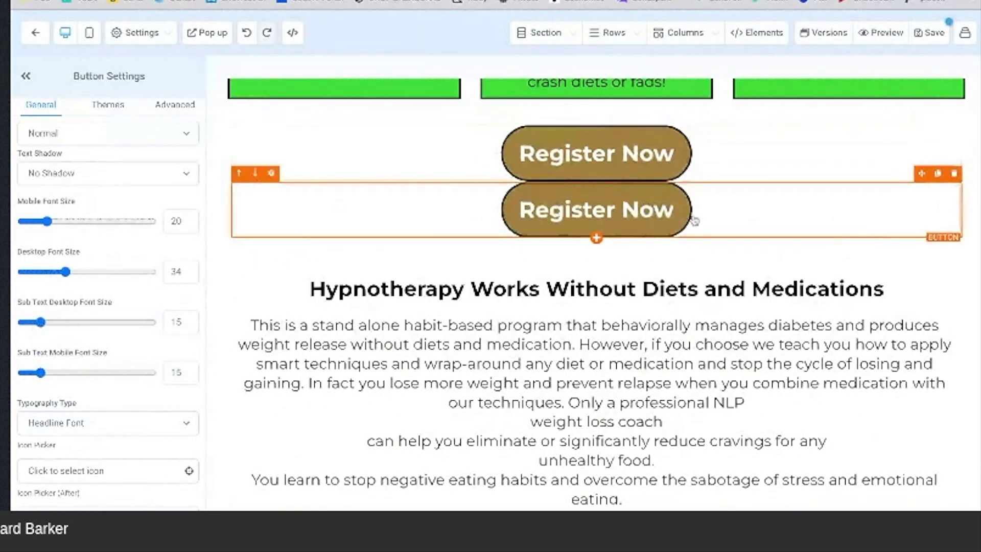
pyautogui.moveTo(923, 180); pyautogui.dragTo(924, 182)
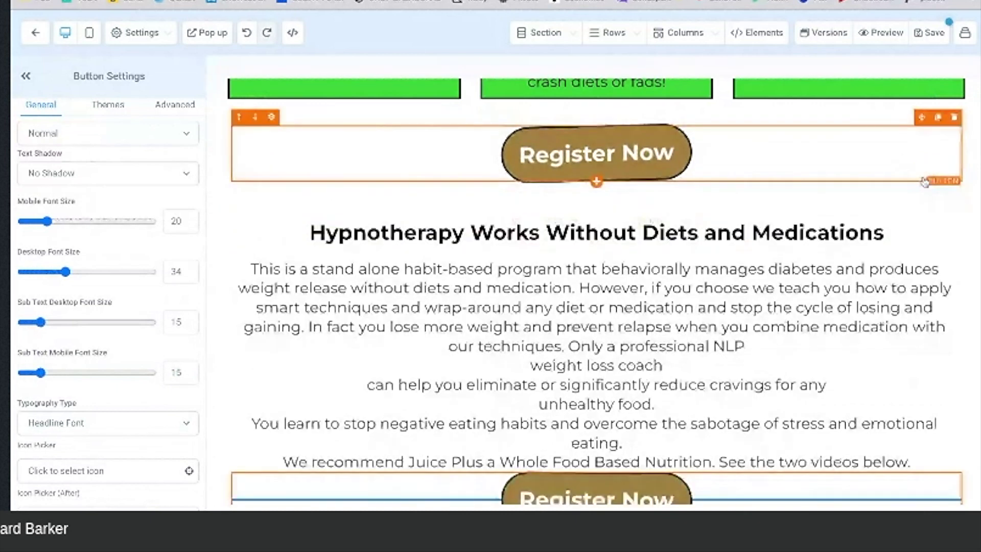
# Step: Give the moved Register Now button a top margin of 50 and save the page
pyautogui.scroll(-3, 924, 182)
pyautogui.scroll(-3, 799, 173)
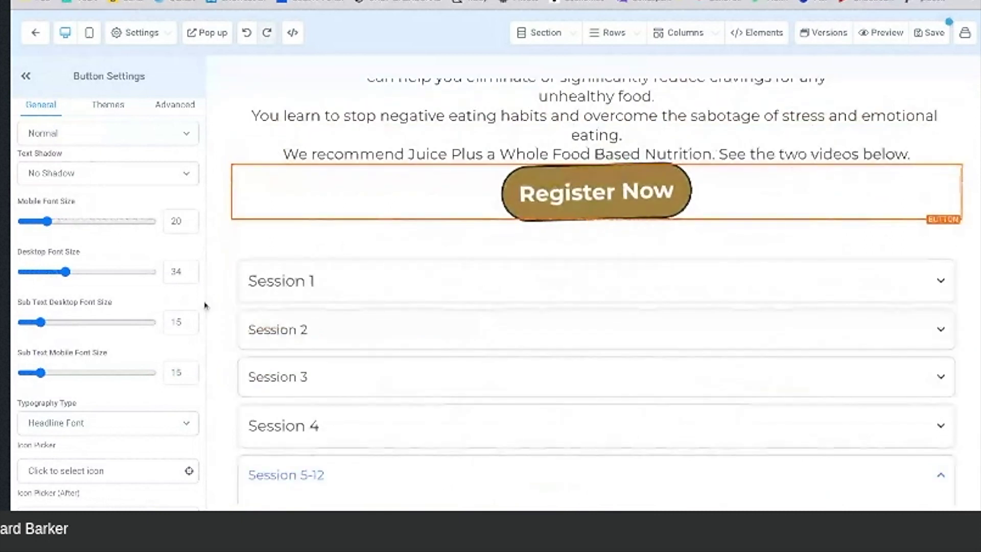
pyautogui.scroll(-7, 122, 334)
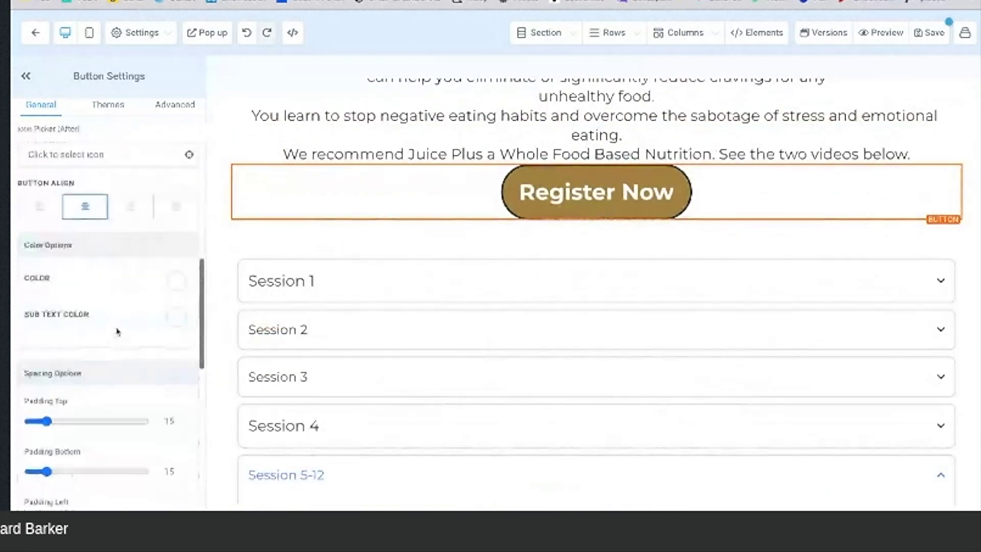
pyautogui.scroll(-3, 116, 343)
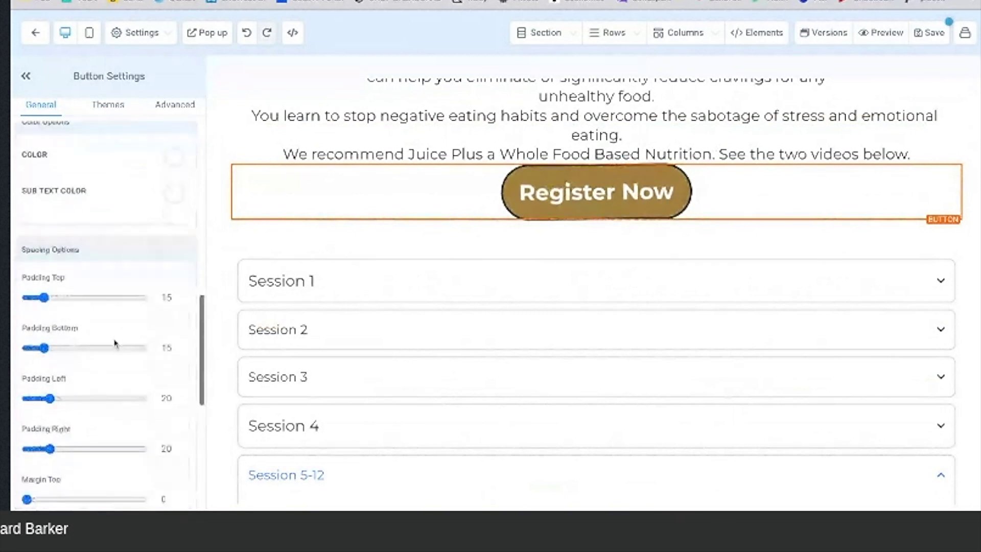
pyautogui.scroll(-1, 115, 343)
pyautogui.moveTo(26, 416); pyautogui.dragTo(94, 415)
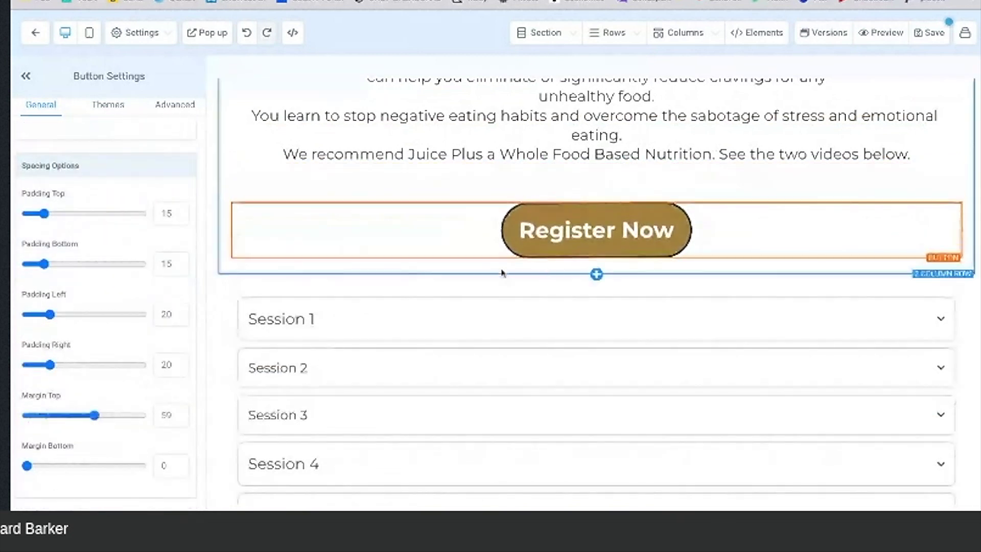
pyautogui.scroll(1, 545, 272)
pyautogui.scroll(4, 545, 272)
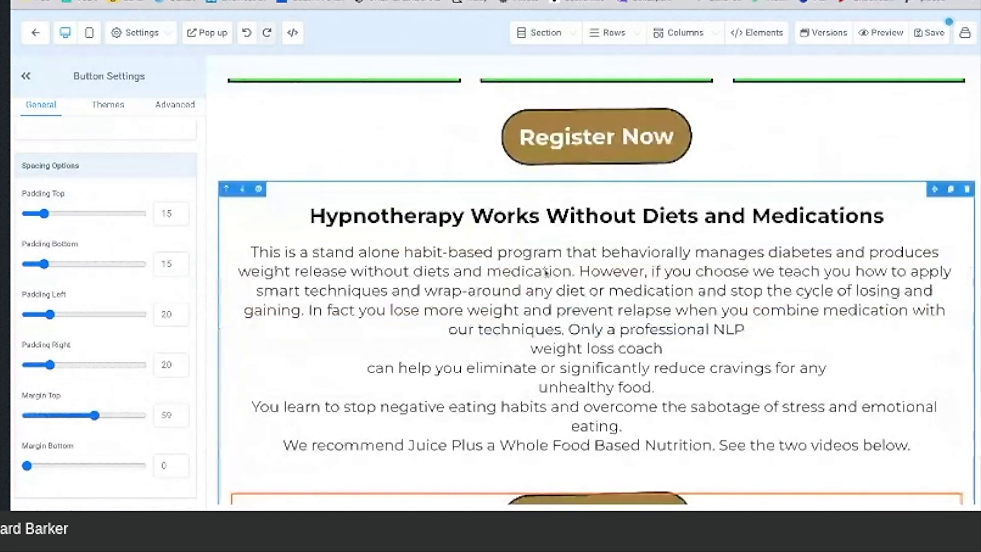
pyautogui.scroll(-7, 545, 272)
pyautogui.scroll(4, 545, 272)
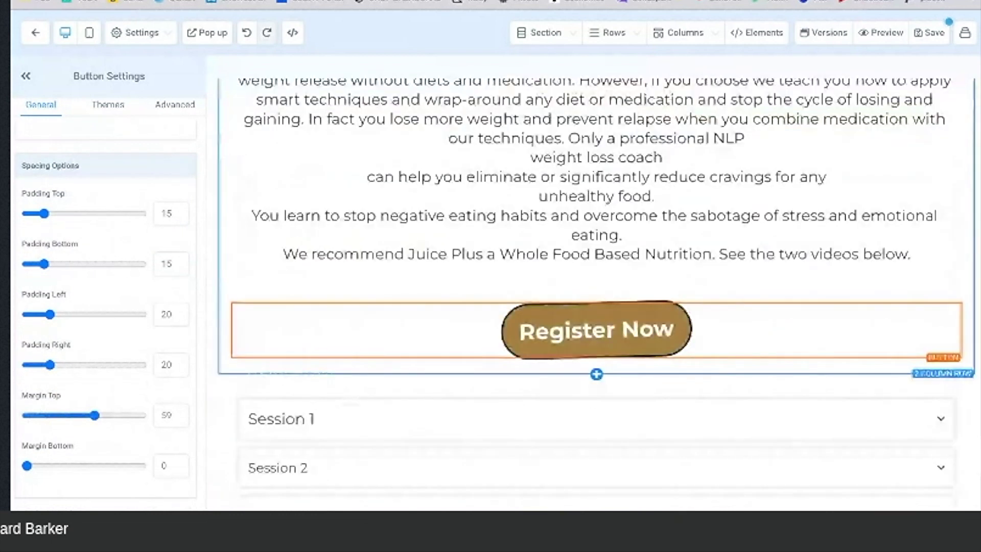
pyautogui.scroll(5, 544, 272)
pyautogui.scroll(7, 544, 272)
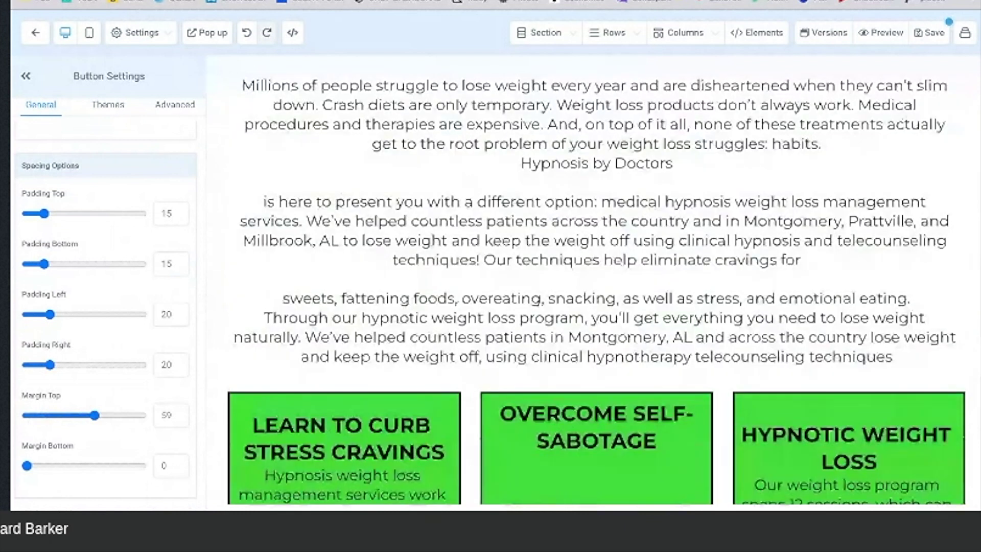
pyautogui.scroll(7, 545, 272)
pyautogui.scroll(10, 545, 273)
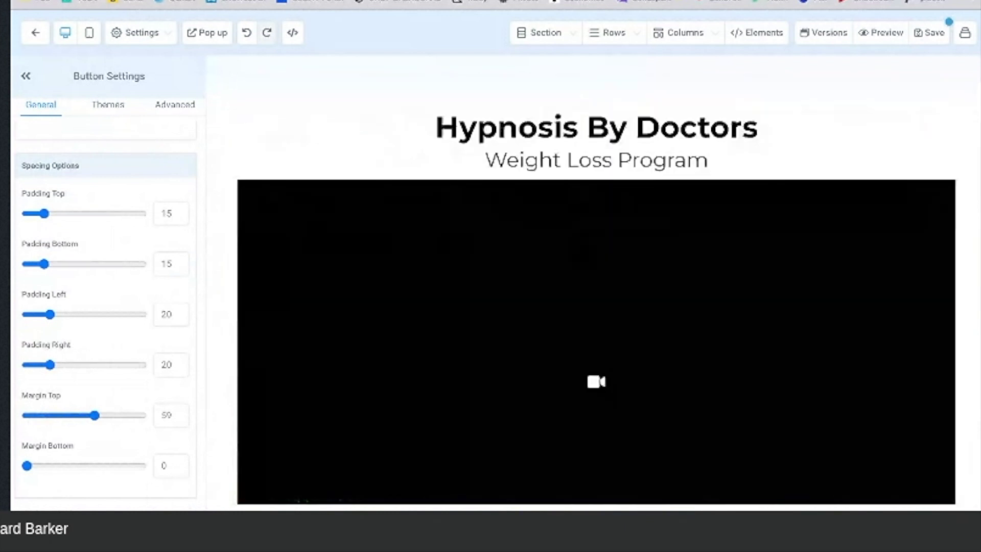
pyautogui.click(934, 33)
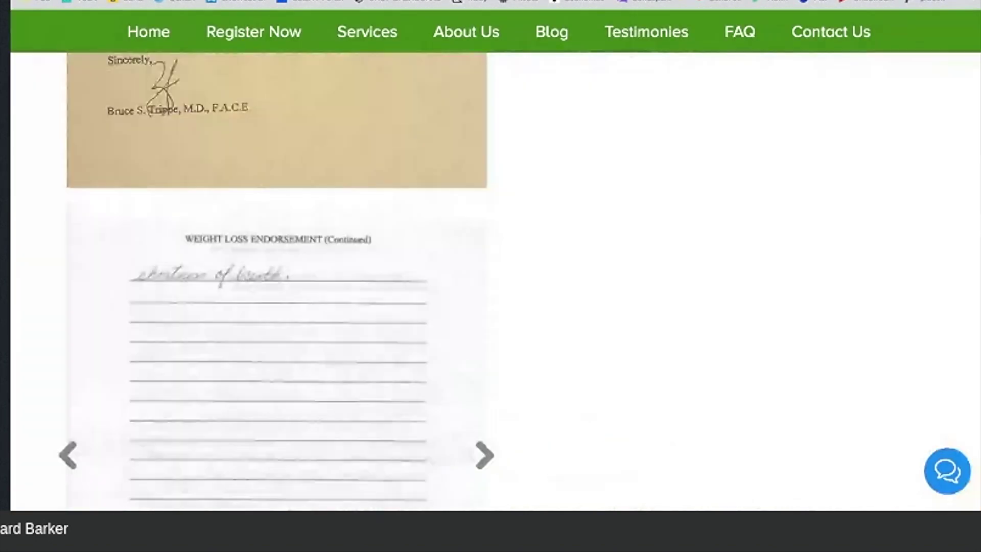
# Step: Copy the Dr. Oz YouTube video URL from the Hypnosis by Doctors site, then return to the editor
pyautogui.scroll(10, 491, 281)
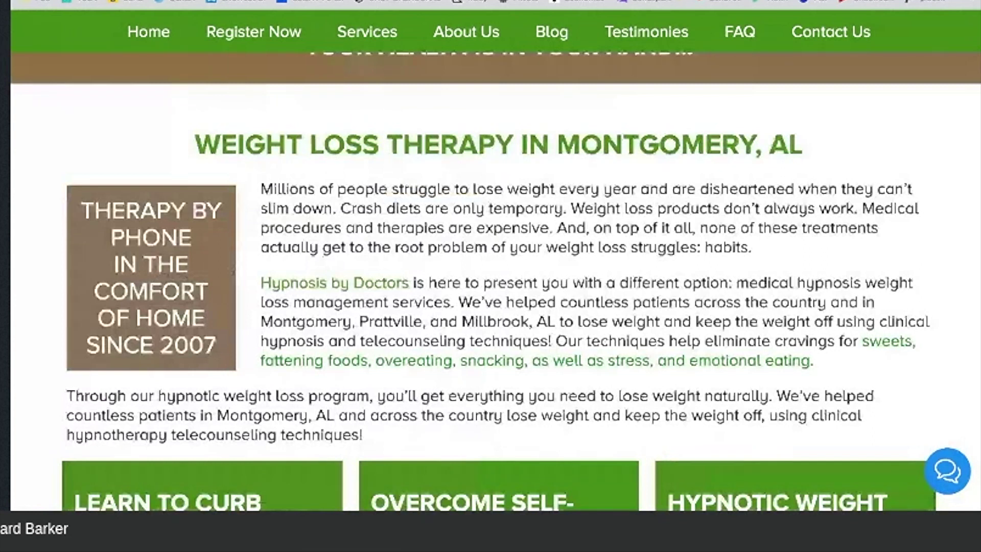
pyautogui.scroll(10, 490, 281)
pyautogui.scroll(-10, 490, 281)
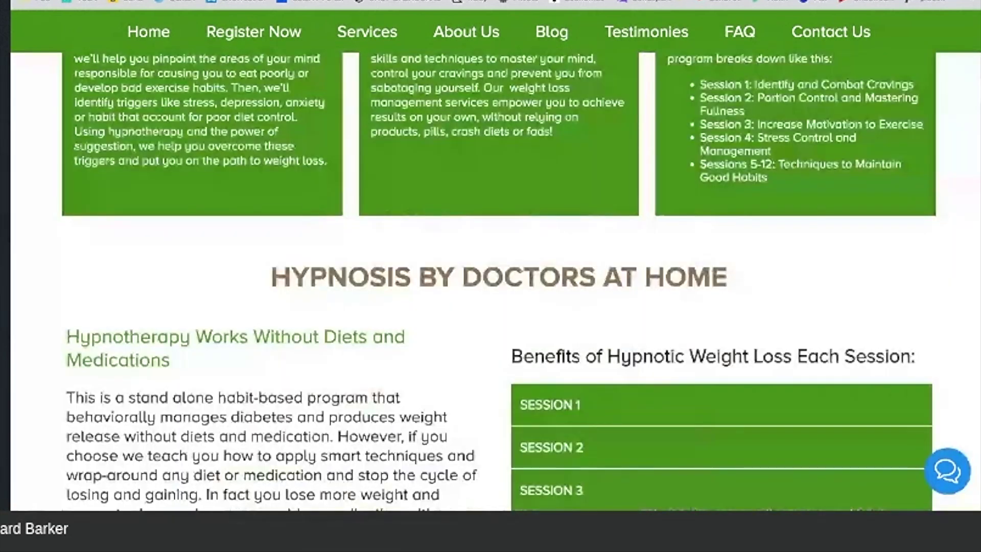
pyautogui.scroll(-10, 490, 281)
pyautogui.scroll(-15, 490, 280)
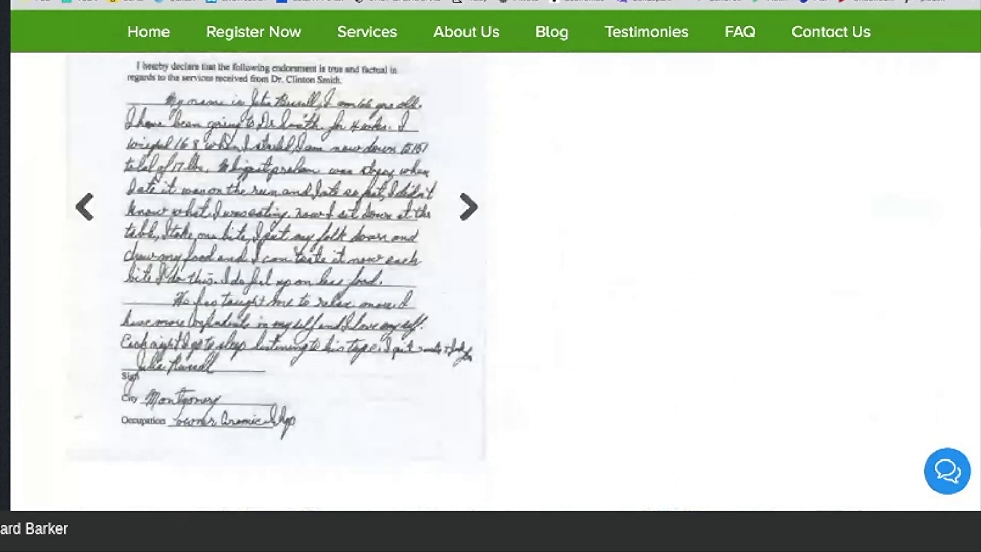
pyautogui.scroll(10, 453, 229)
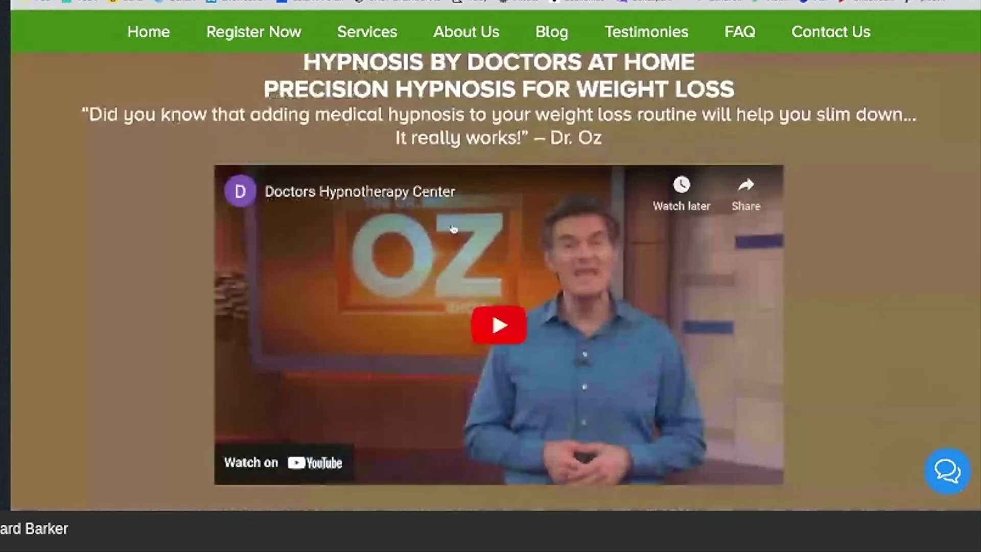
pyautogui.rightClick(577, 276)
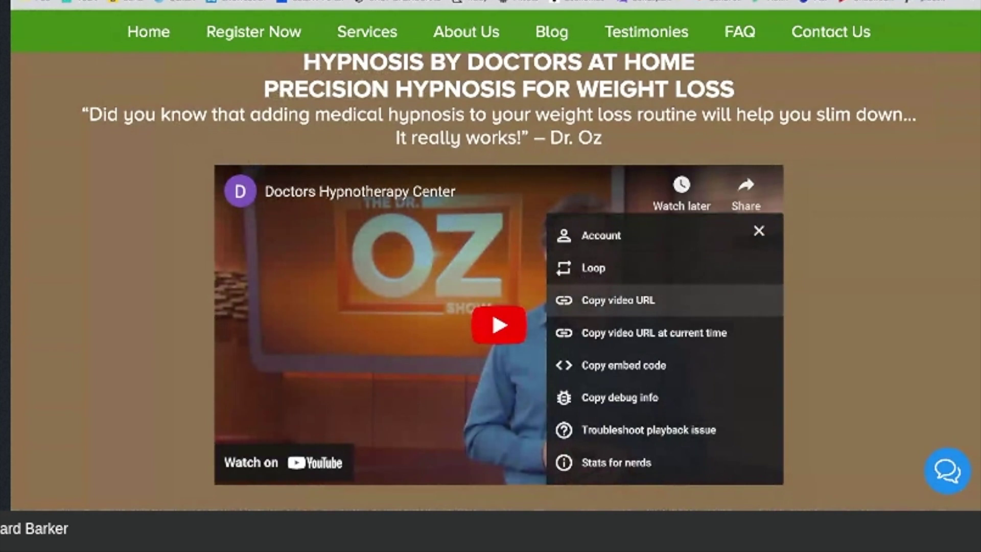
pyautogui.press('Escape')
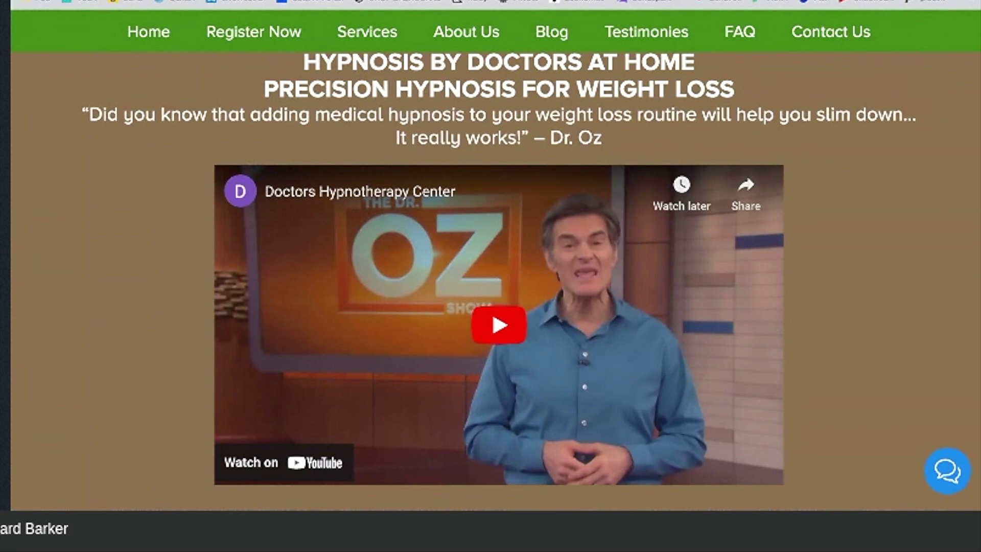
pyautogui.hotkey('ctrl', 'Tab')
# Step: Add a single-column row below the sessions containing a video element
pyautogui.scroll(-5, 352, 255)
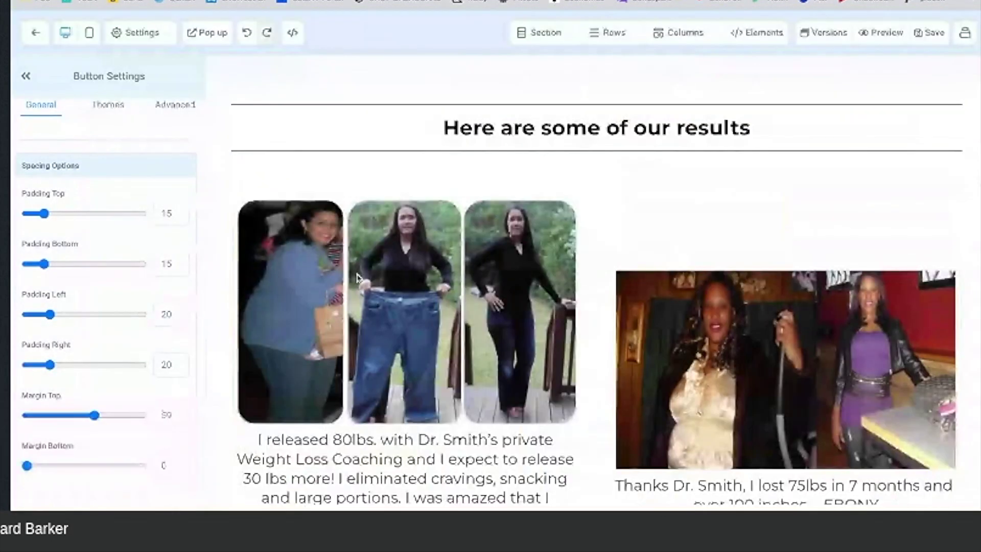
pyautogui.scroll(-10, 356, 278)
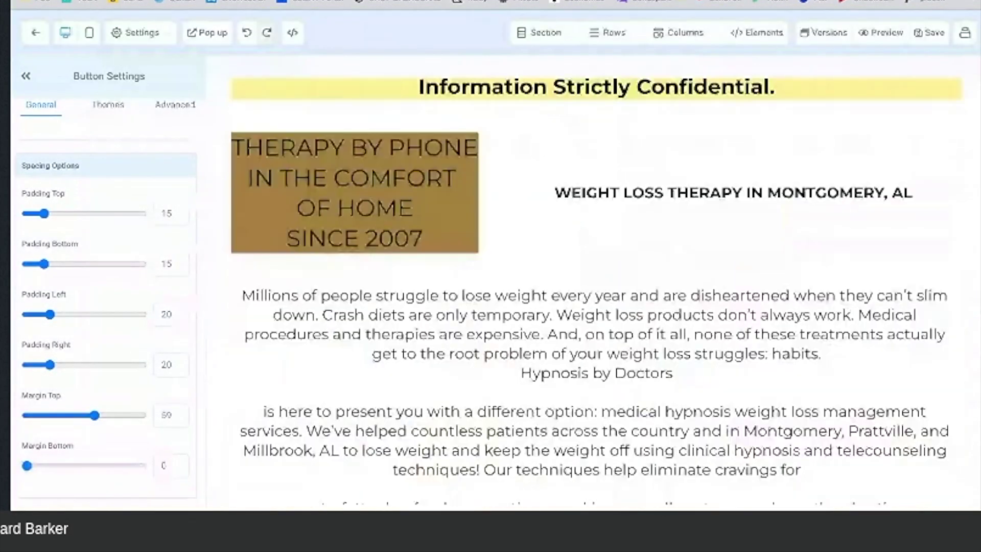
pyautogui.scroll(-10, 596, 280)
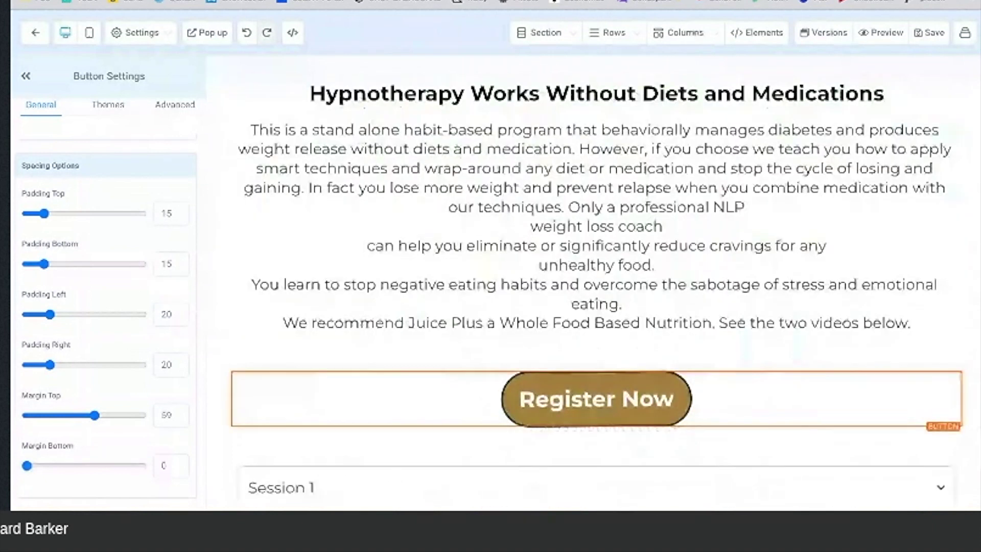
pyautogui.scroll(-5, 415, 243)
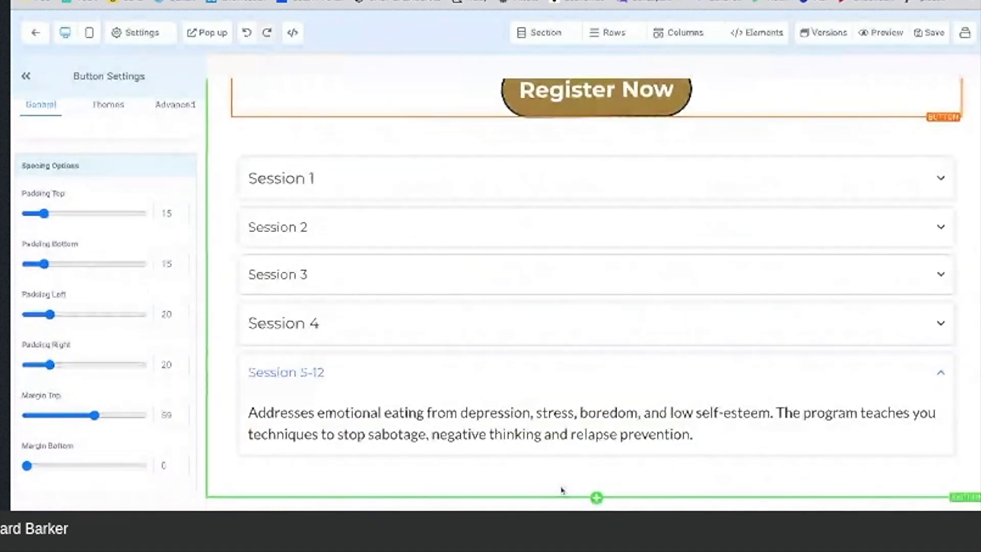
pyautogui.click(596, 485)
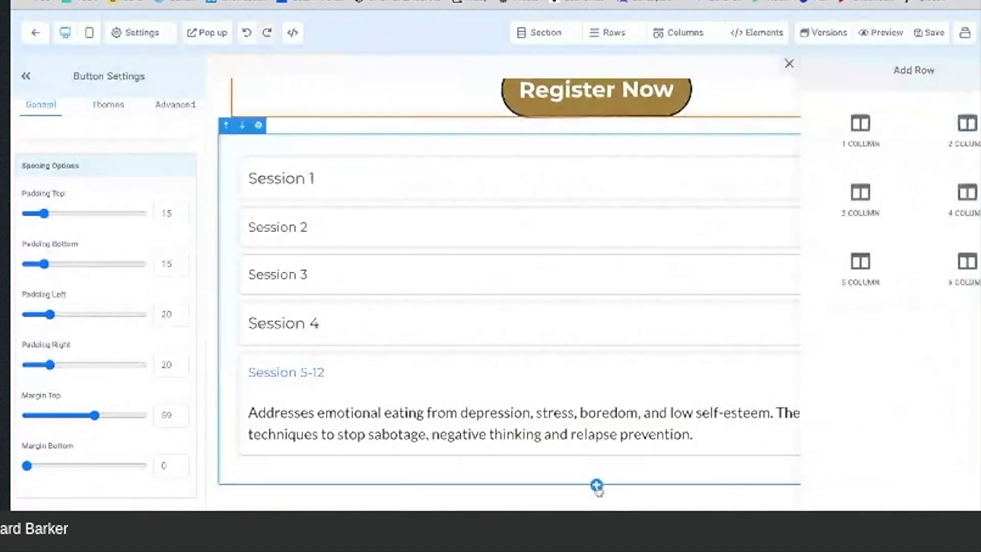
pyautogui.click(828, 143)
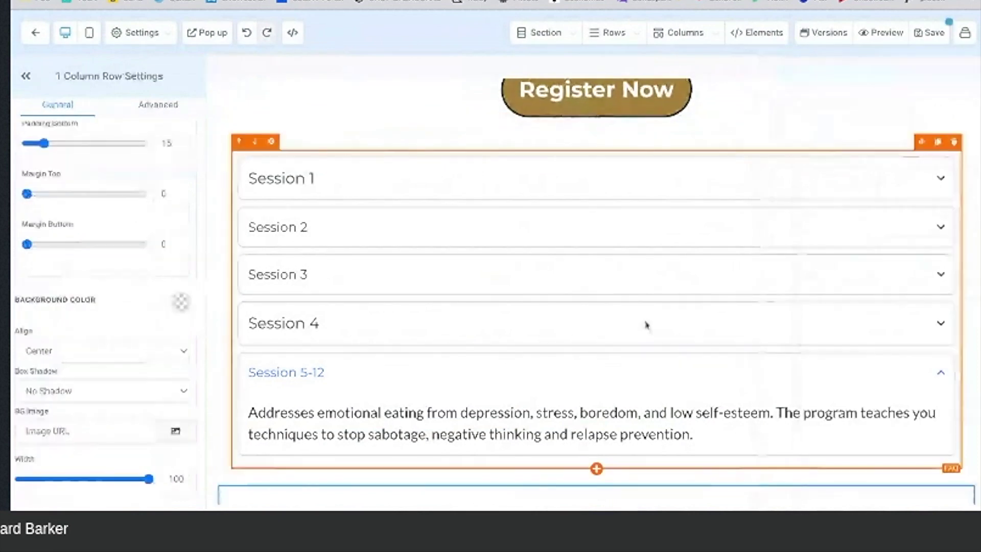
pyautogui.scroll(-2, 628, 367)
pyautogui.click(597, 436)
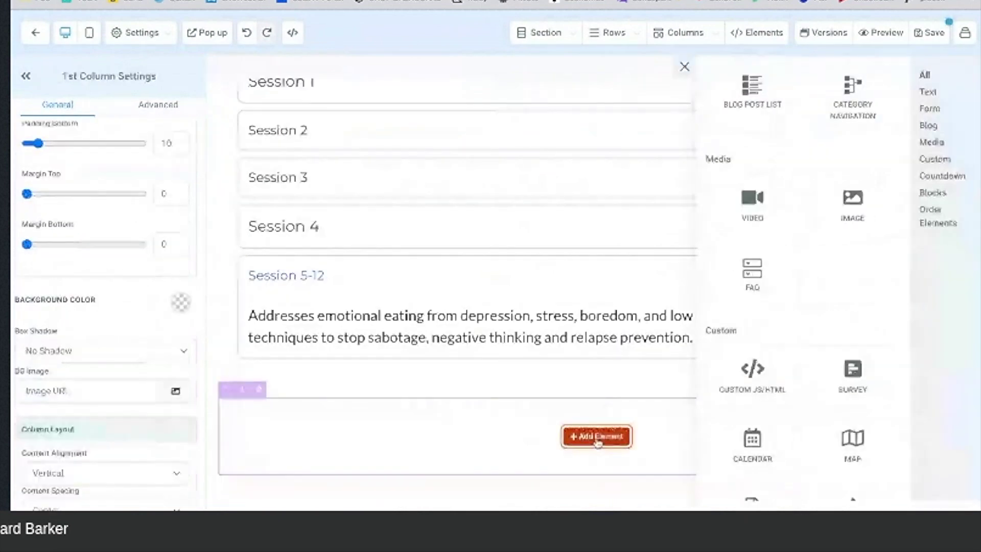
pyautogui.click(752, 202)
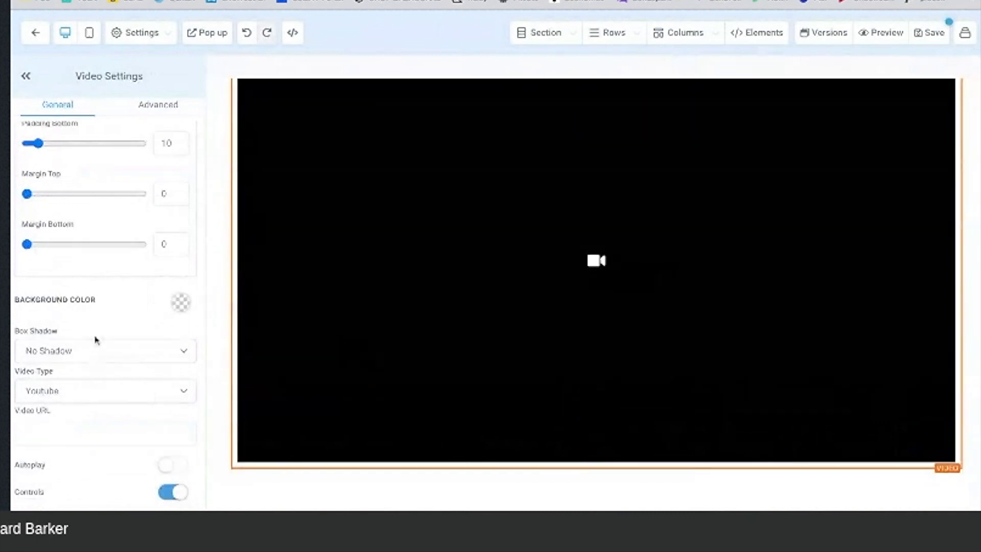
# Step: Paste the Dr. Oz video link into the video element and set it to 3/4 Width
pyautogui.click(46, 430)
pyautogui.hotkey('ctrl', 'v')
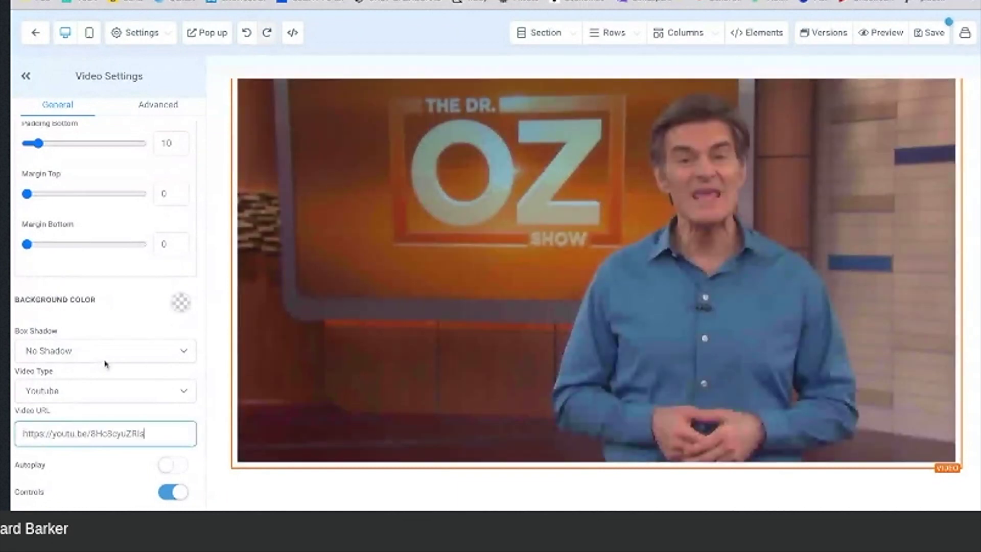
pyautogui.scroll(-1, 105, 363)
pyautogui.click(102, 489)
pyautogui.click(105, 456)
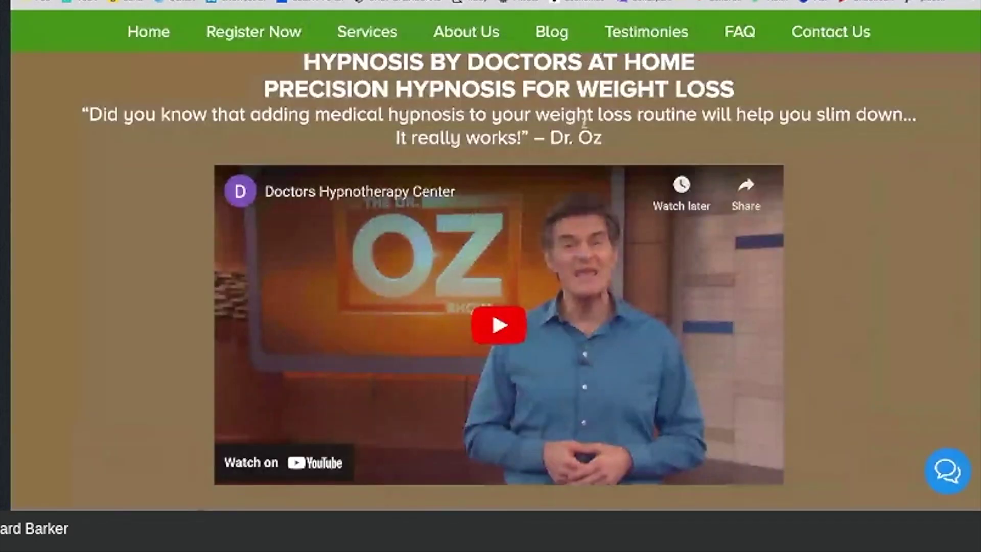
# Step: Select the weight-loss headings and Dr. Oz quote, then scroll the Weight Loss Program page's results
pyautogui.scroll(2, 583, 123)
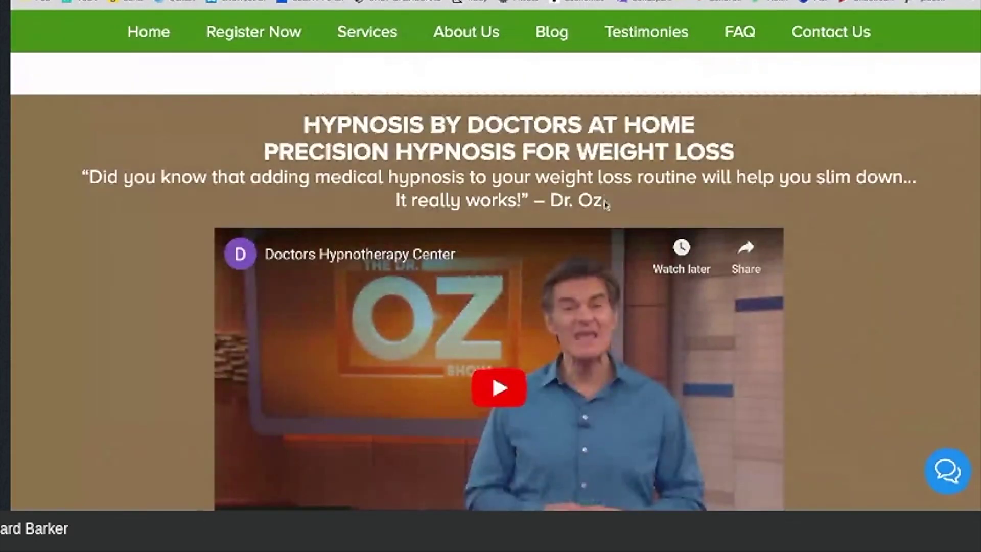
pyautogui.moveTo(603, 201); pyautogui.dragTo(303, 122)
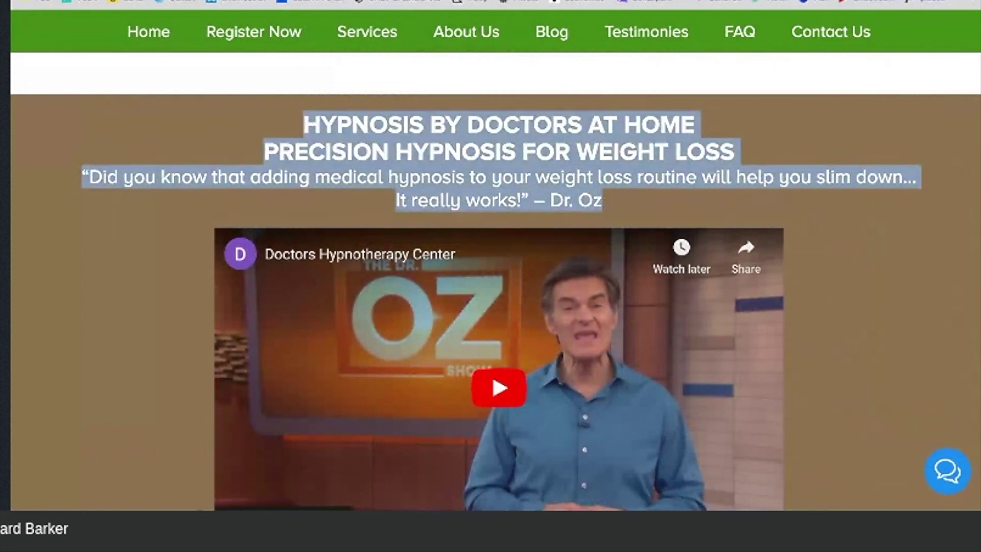
pyautogui.click(656, 1)
pyautogui.scroll(-1, 563, 253)
pyautogui.scroll(-15, 563, 254)
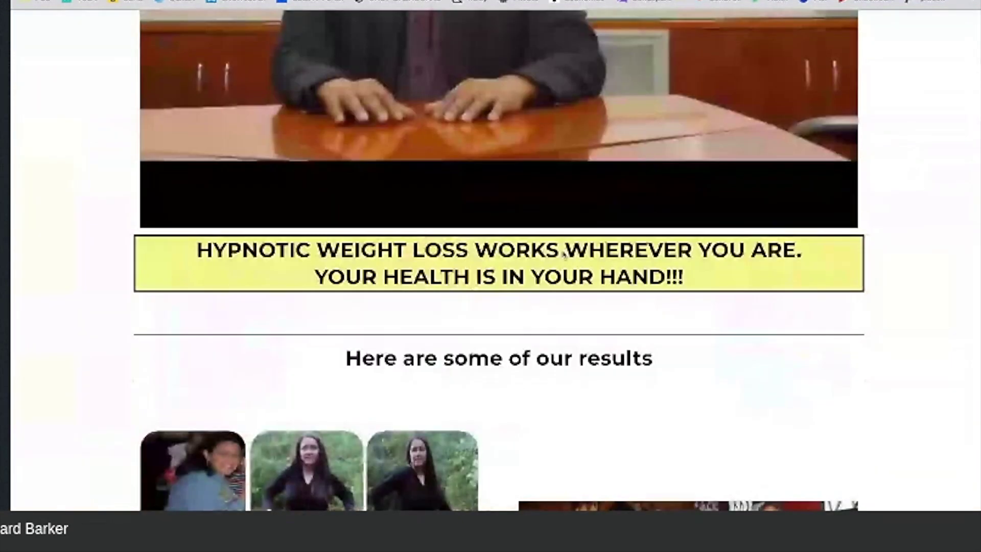
# Step: Add a single-column row above the Dr. Oz video with a headline, selecting its placeholder text
pyautogui.click(541, 1)
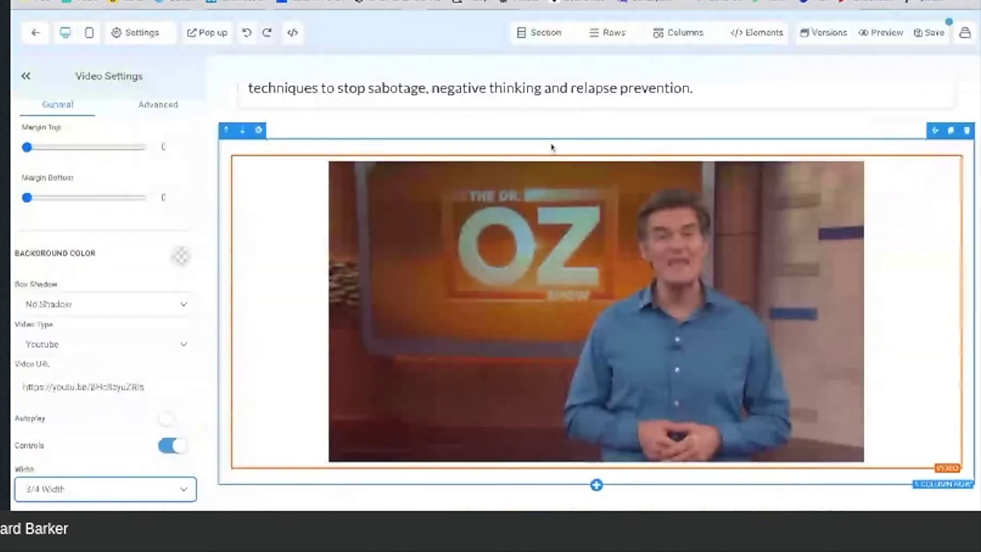
pyautogui.click(596, 138)
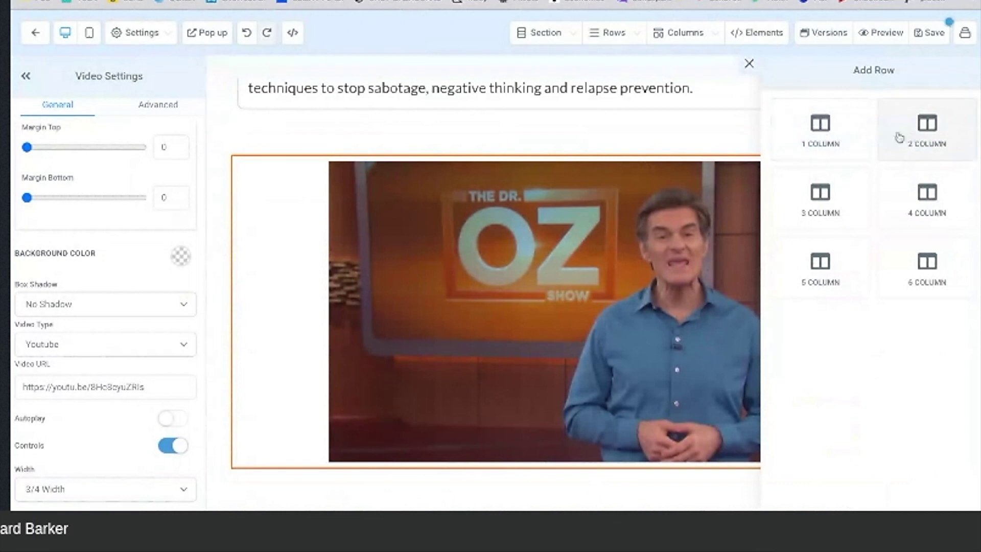
pyautogui.click(830, 141)
pyautogui.click(600, 190)
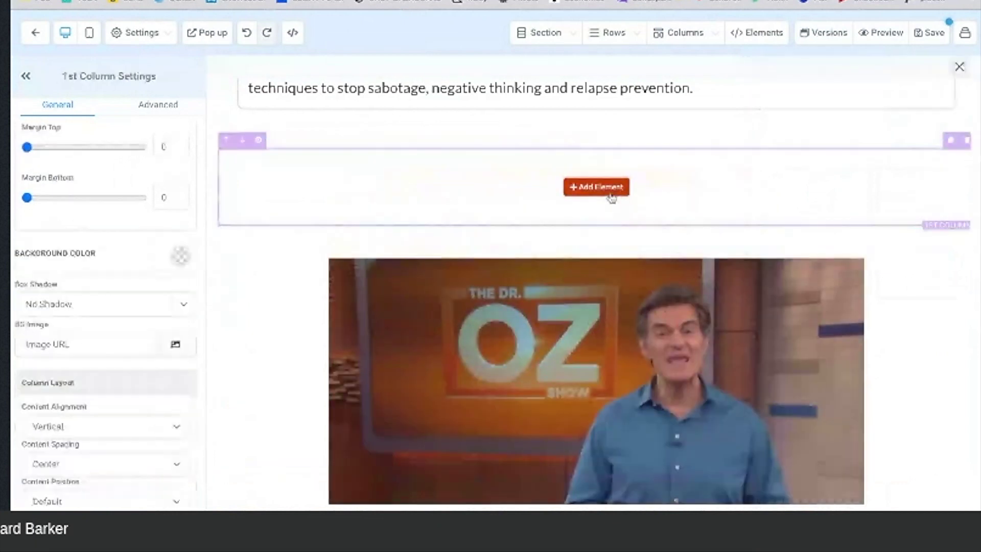
pyautogui.scroll(5, 761, 164)
pyautogui.click(752, 215)
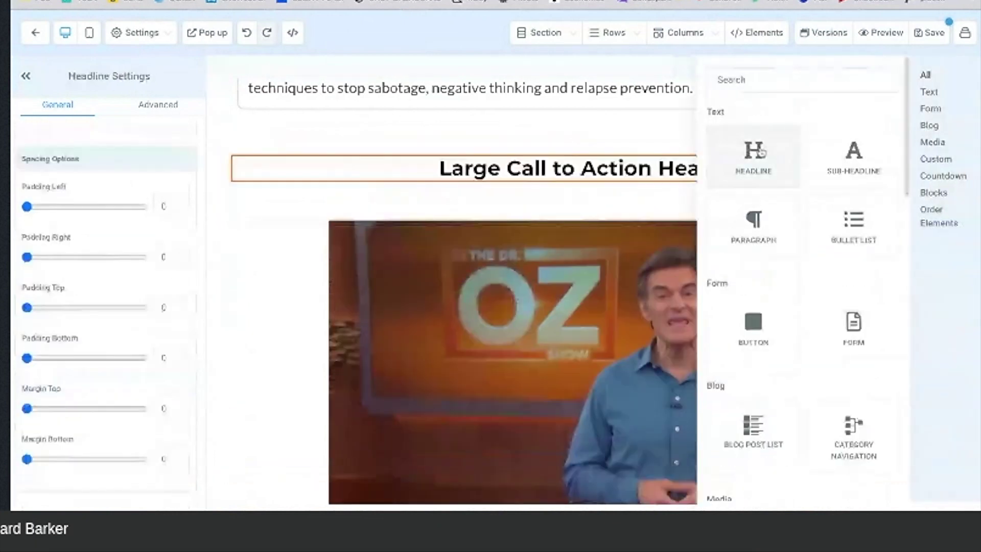
pyautogui.hotkey('ctrl', 'shift', 'Left')
pyautogui.hotkey('ctrl', 'shift', 'Left')
pyautogui.hotkey('ctrl', 'shift', 'Left')
pyautogui.hotkey('ctrl', 'shift', 'Left')
pyautogui.hotkey('ctrl', 'shift', 'Left')
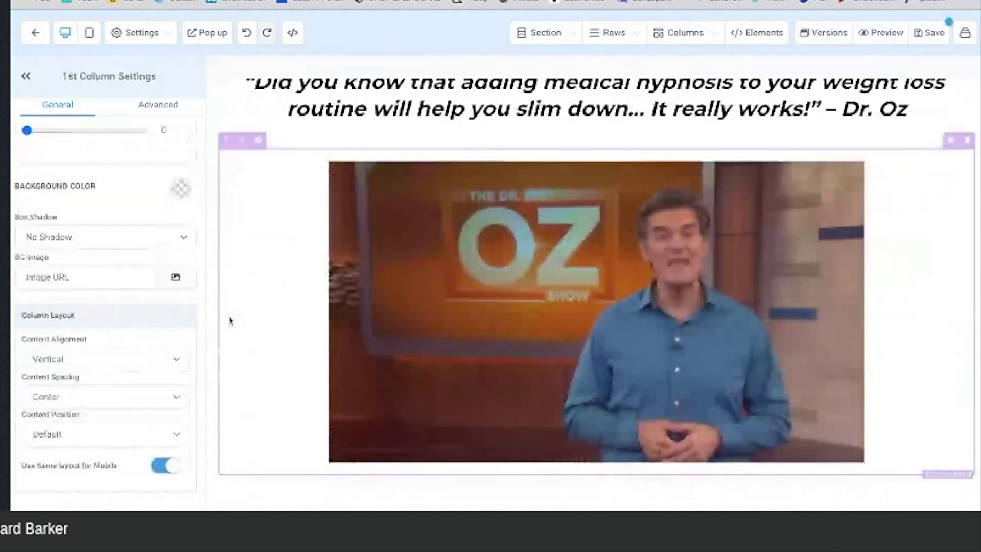
pyautogui.scroll(7, 230, 320)
# Step: Scroll down through the sections of the original Hypnosis by Doctors weight-loss page
pyautogui.hotkey('ctrl', 'Tab')
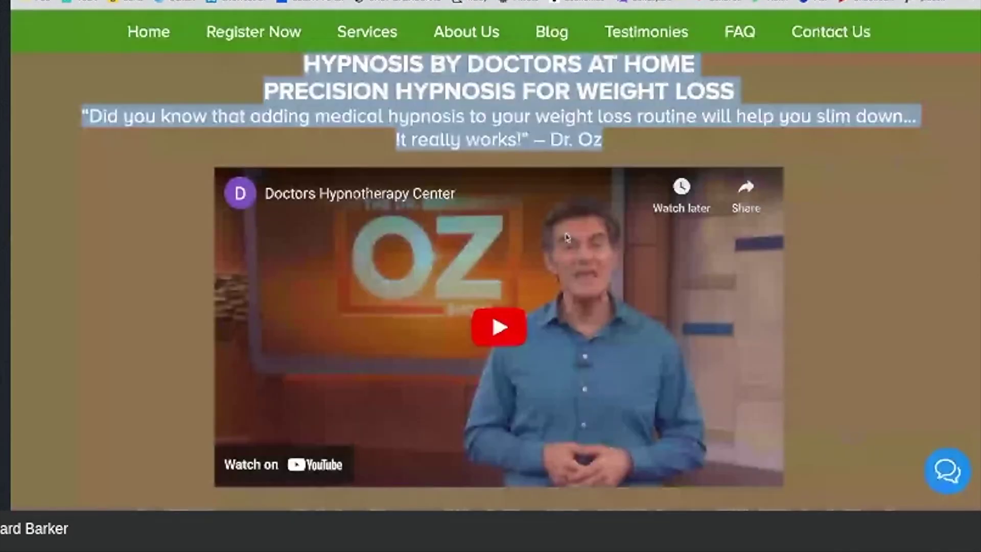
pyautogui.scroll(-5, 565, 236)
pyautogui.scroll(-8, 566, 236)
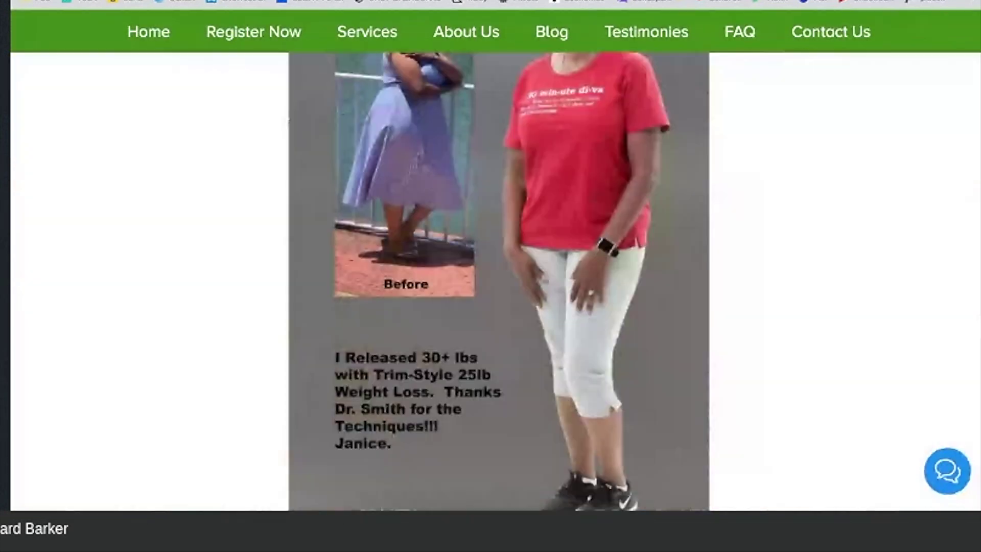
pyautogui.scroll(-8, 495, 280)
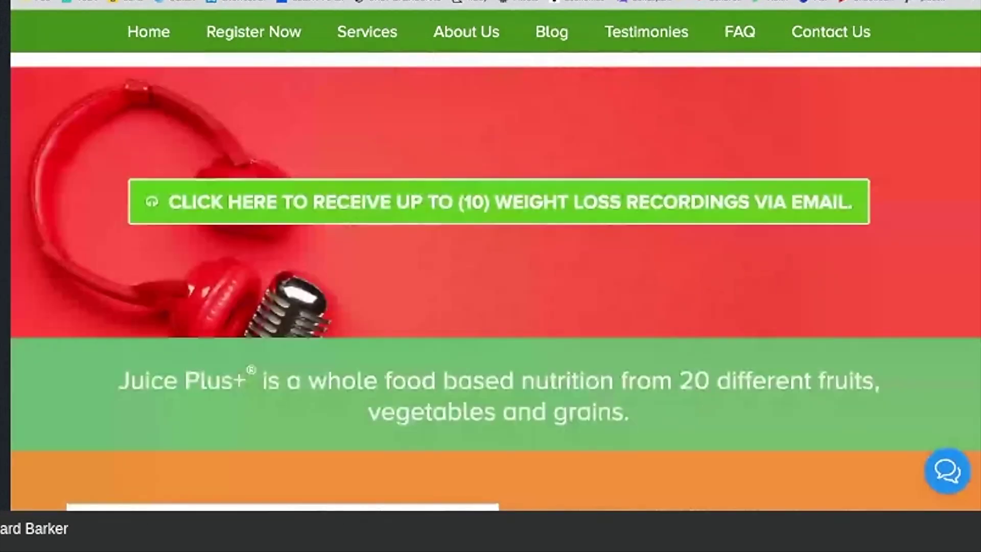
pyautogui.scroll(-3, 495, 280)
pyautogui.scroll(-10, 494, 281)
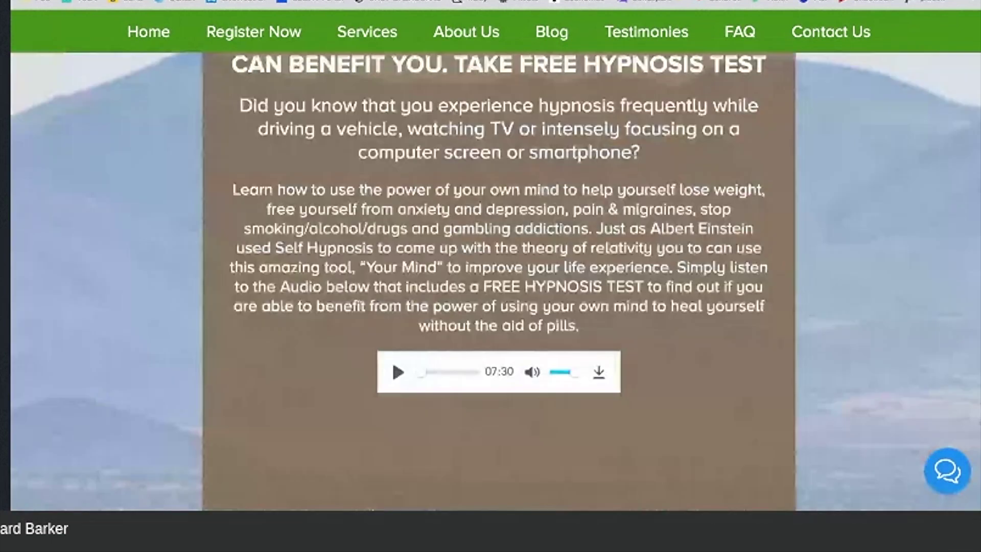
pyautogui.scroll(-7, 495, 281)
pyautogui.scroll(-9, 495, 281)
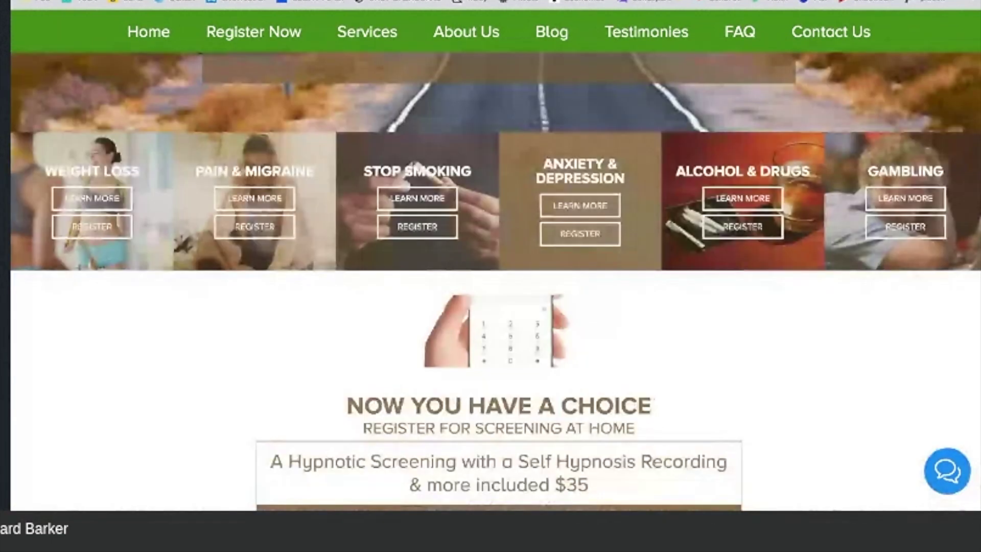
pyautogui.scroll(10, 586, 192)
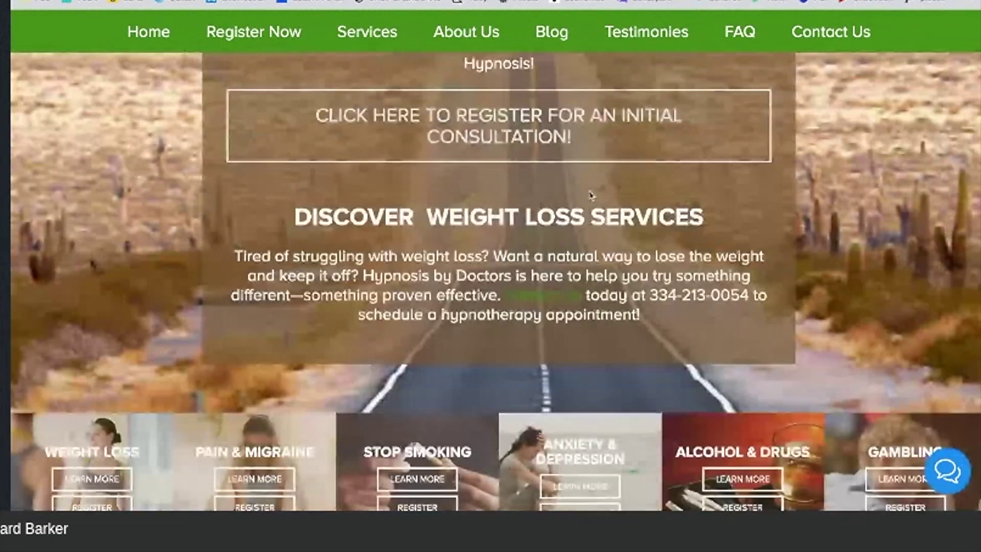
pyautogui.scroll(-15, 591, 204)
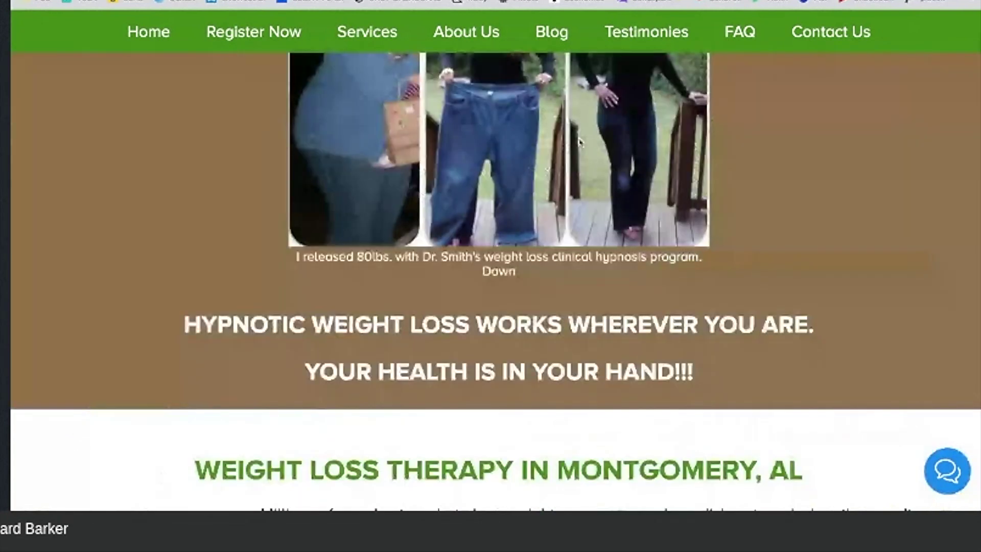
pyautogui.scroll(-10, 579, 141)
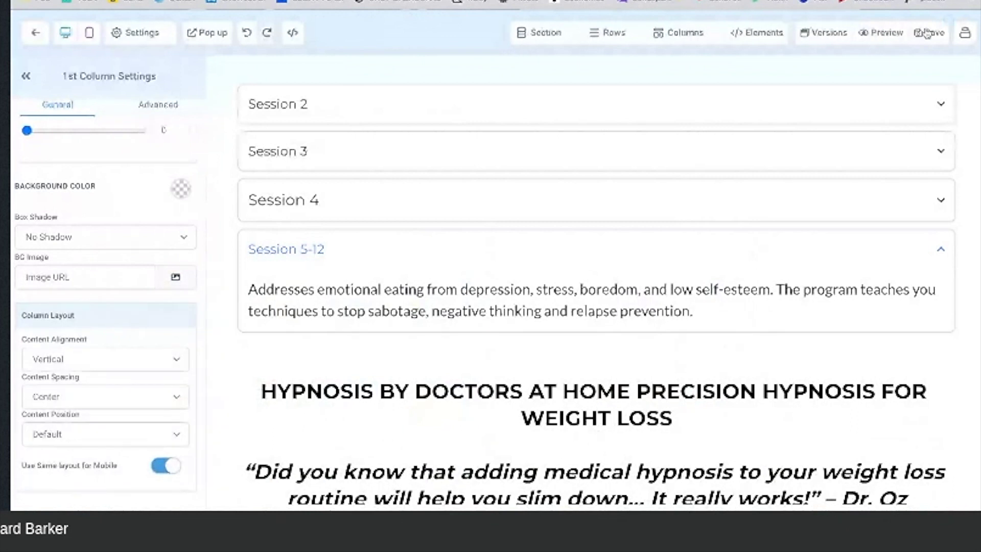
pyautogui.scroll(15, 629, 212)
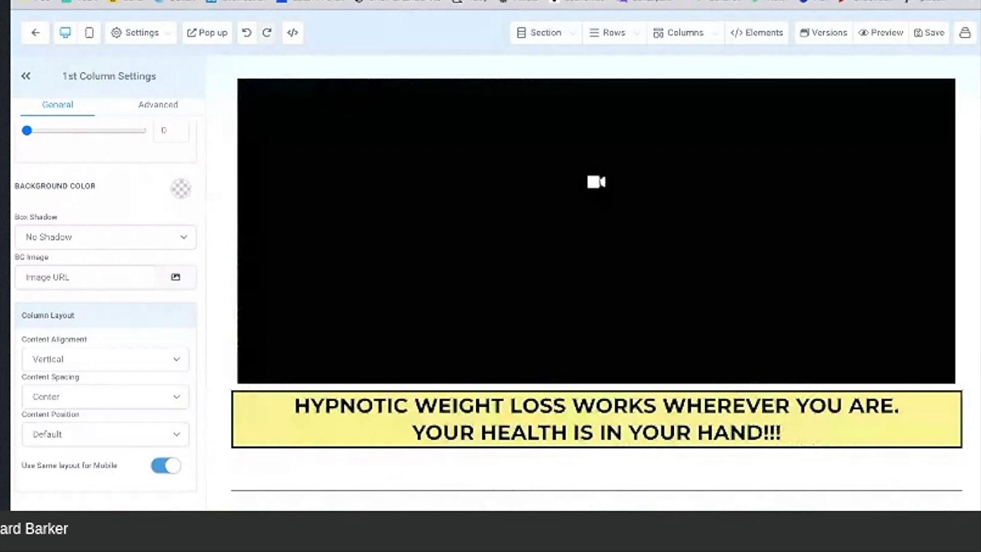
# Step: Insert a Paragraph element into the empty row beneath the Dr. Oz video
pyautogui.scroll(4, 418, 110)
pyautogui.scroll(-6, 389, 241)
pyautogui.scroll(4, 389, 241)
pyautogui.scroll(-4, 389, 242)
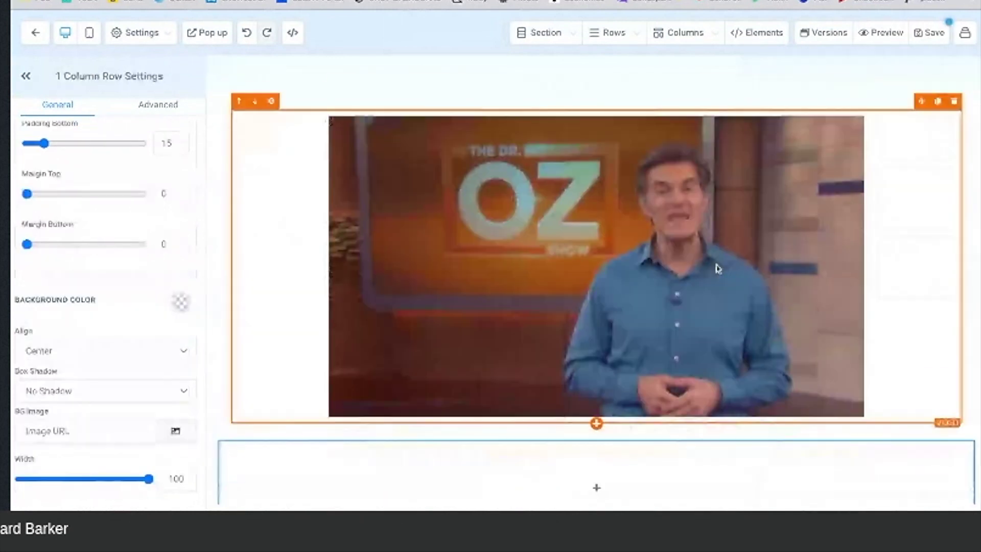
pyautogui.scroll(-1, 717, 268)
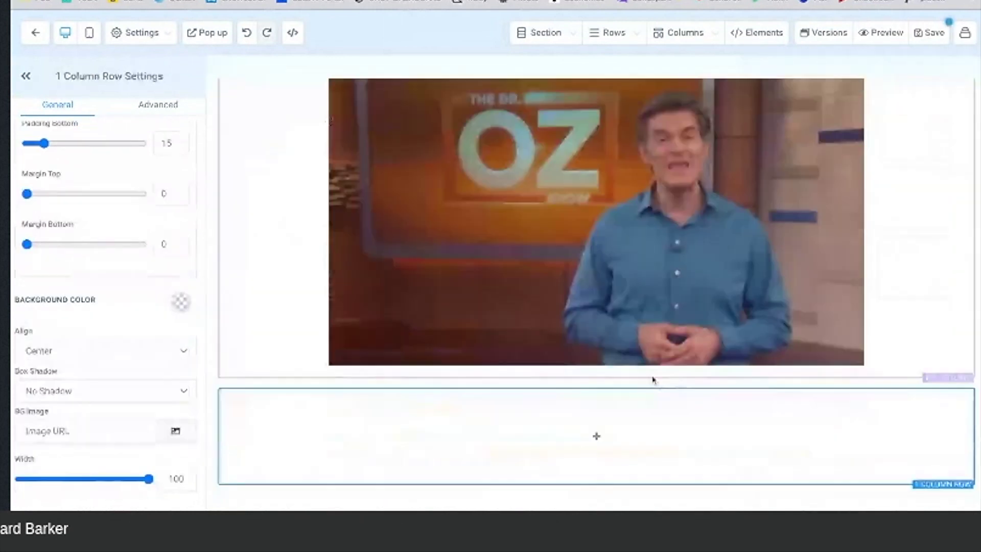
pyautogui.click(663, 434)
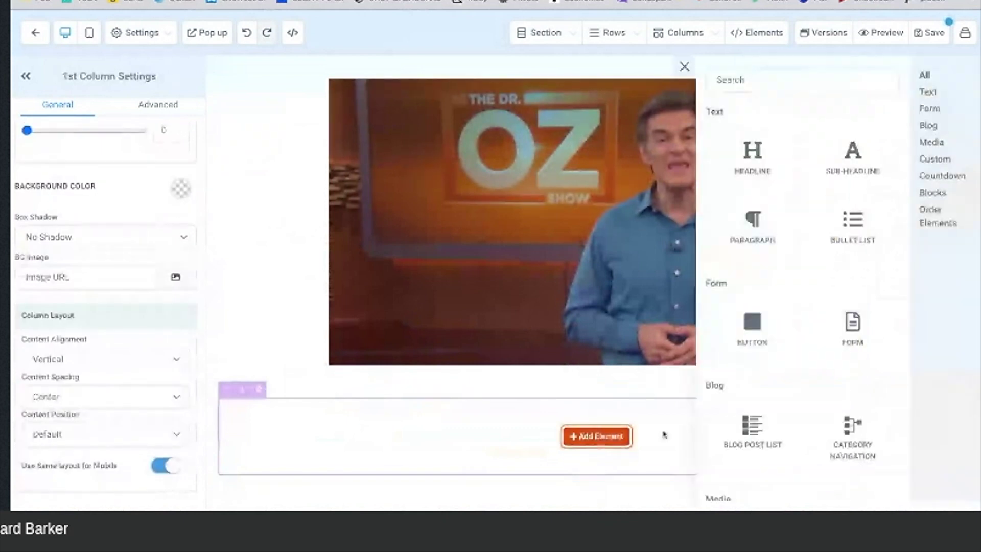
pyautogui.click(758, 238)
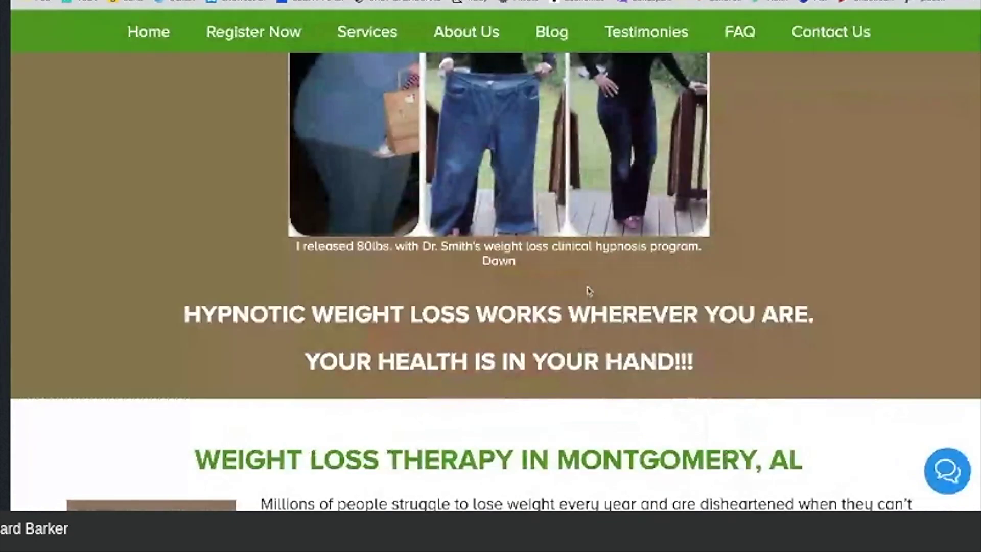
pyautogui.scroll(-10, 587, 291)
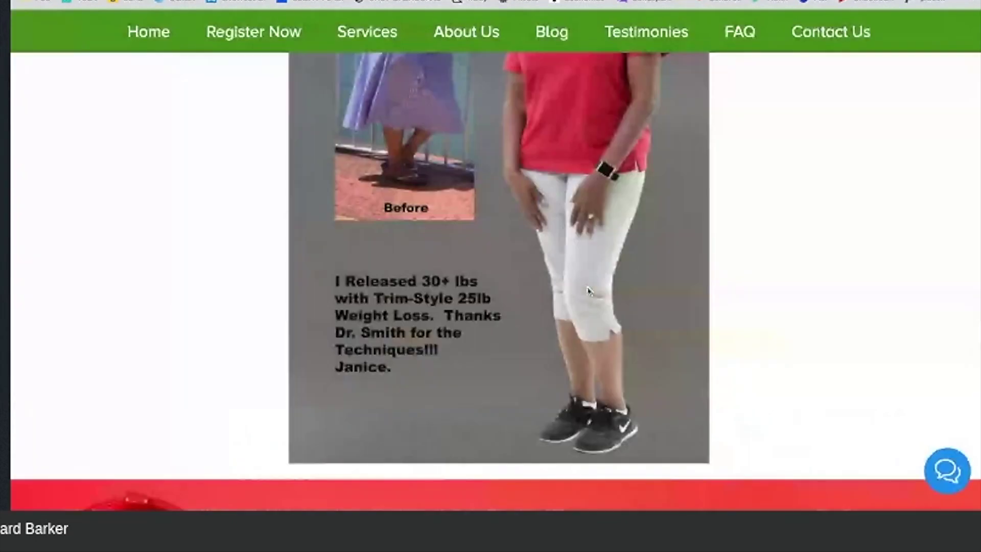
# Step: Select the footer's doctor name, phone, e-mail and office address block on the original site
pyautogui.scroll(-10, 587, 292)
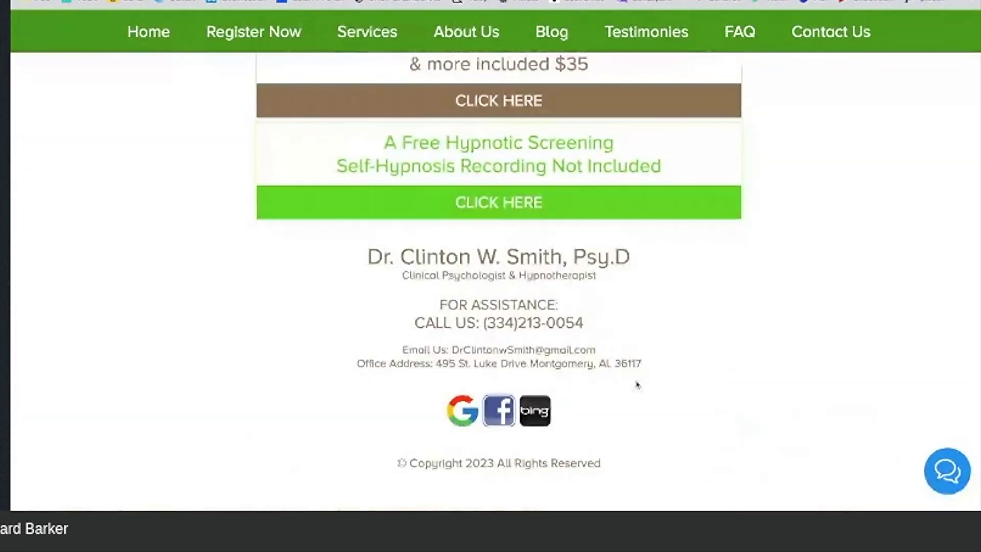
pyautogui.moveTo(637, 384); pyautogui.dragTo(384, 255)
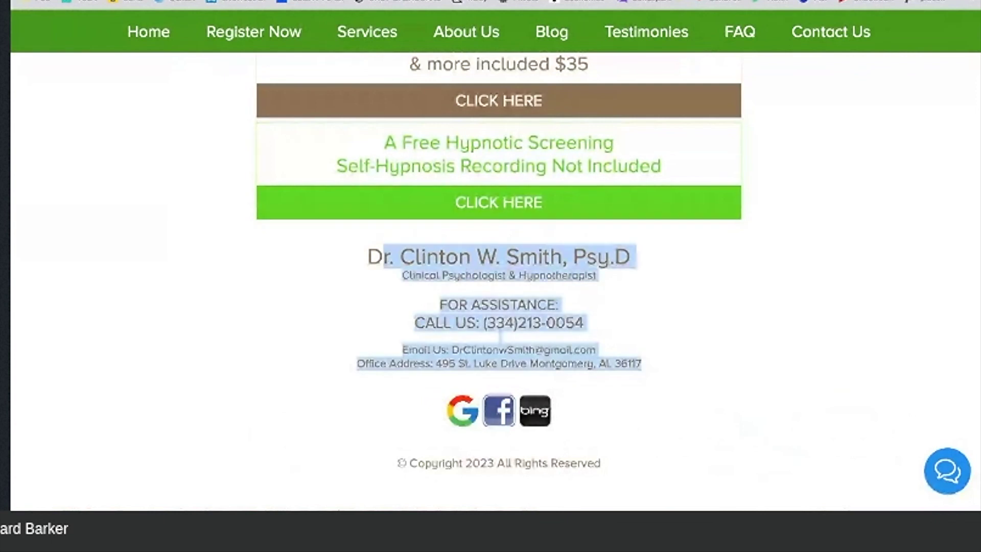
pyautogui.moveTo(384, 255); pyautogui.dragTo(367, 255)
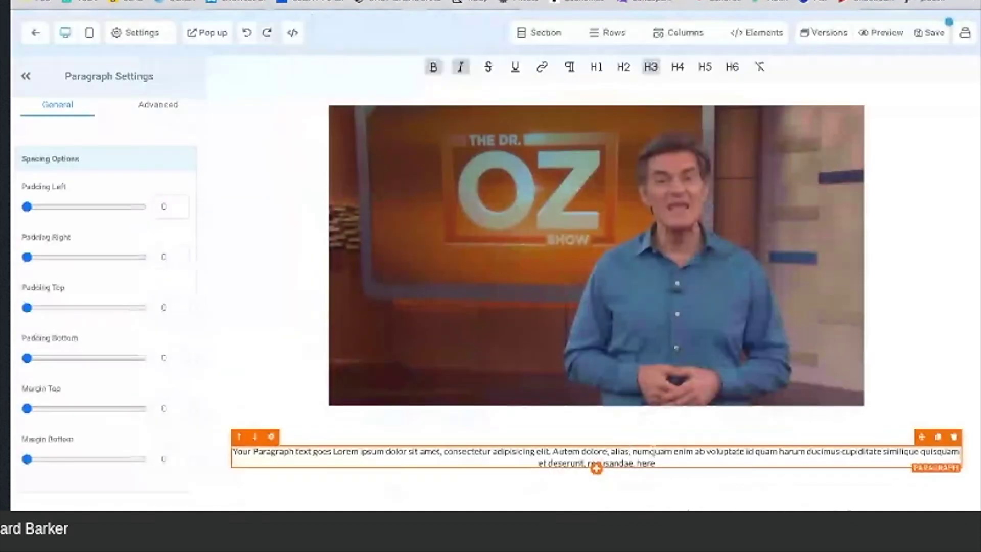
# Step: Set the placeholder paragraph's background colour to the gold swatch
pyautogui.click(243, 459)
pyautogui.scroll(10, 114, 248)
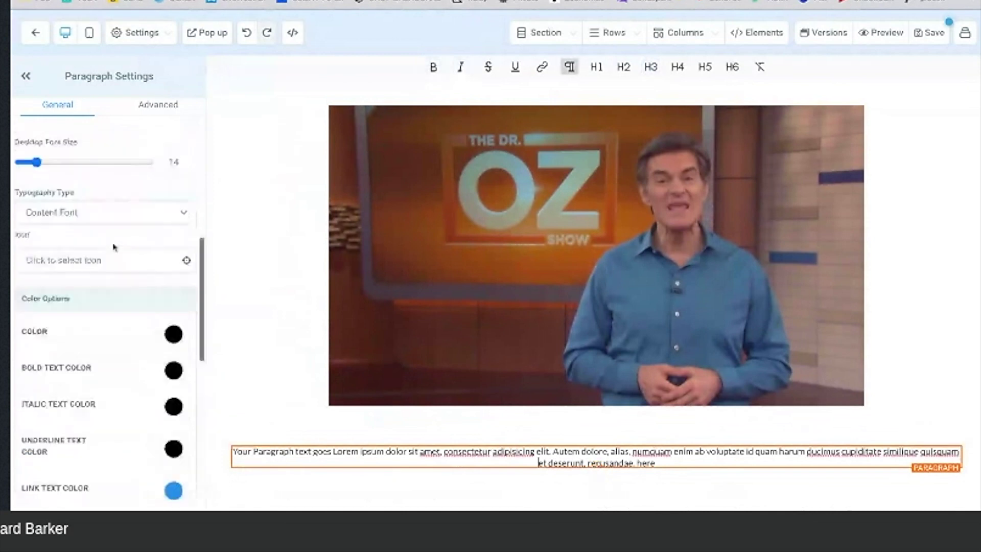
pyautogui.scroll(-2, 114, 247)
pyautogui.scroll(5, 147, 314)
pyautogui.scroll(2, 148, 316)
pyautogui.click(182, 190)
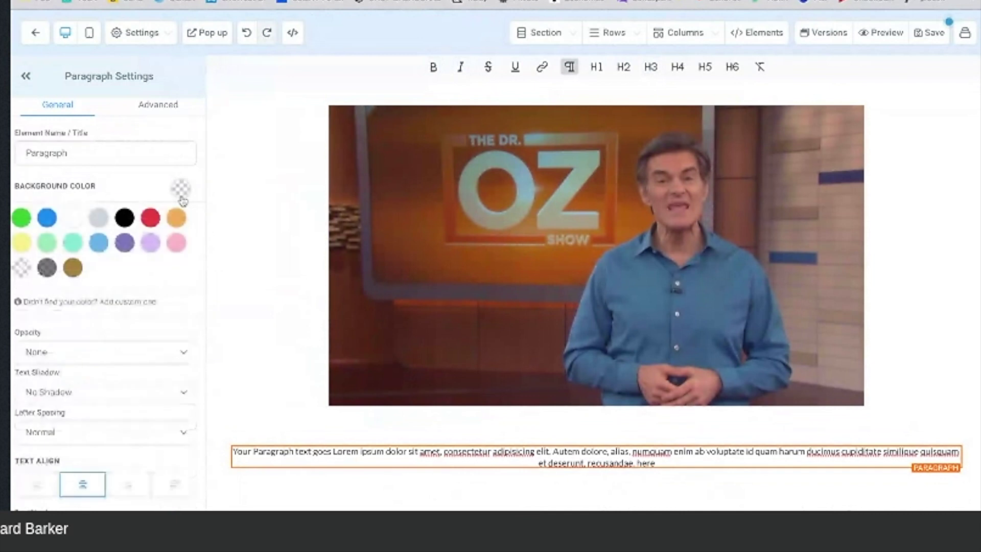
pyautogui.click(121, 219)
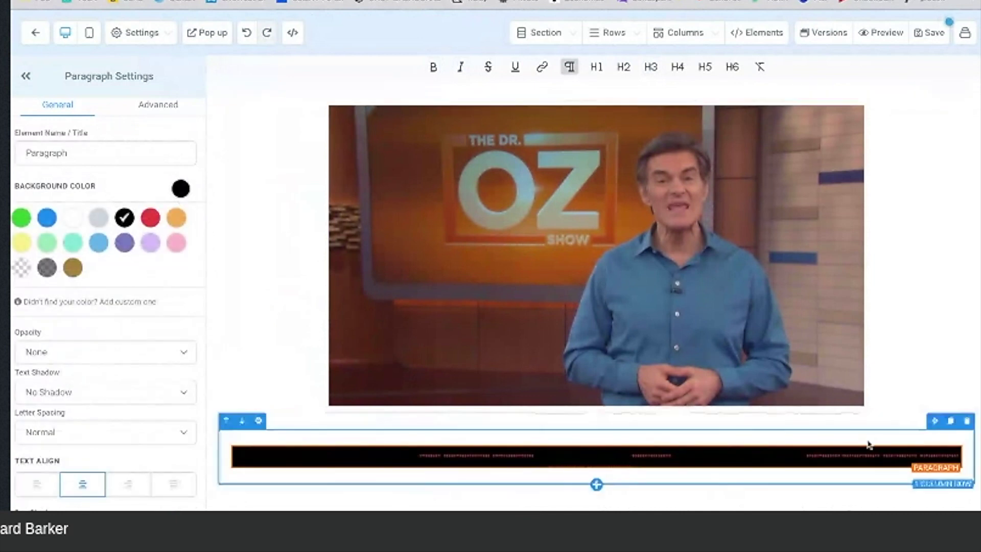
pyautogui.click(69, 272)
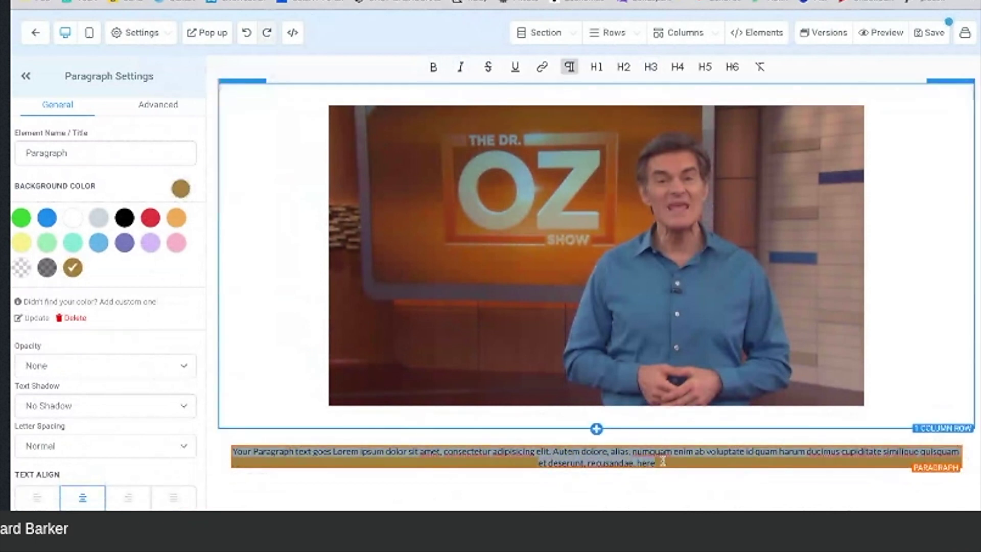
# Step: Replace the placeholder with the pasted contact details and raise the desktop font size to 18
pyautogui.click(289, 430)
pyautogui.press('super+v')
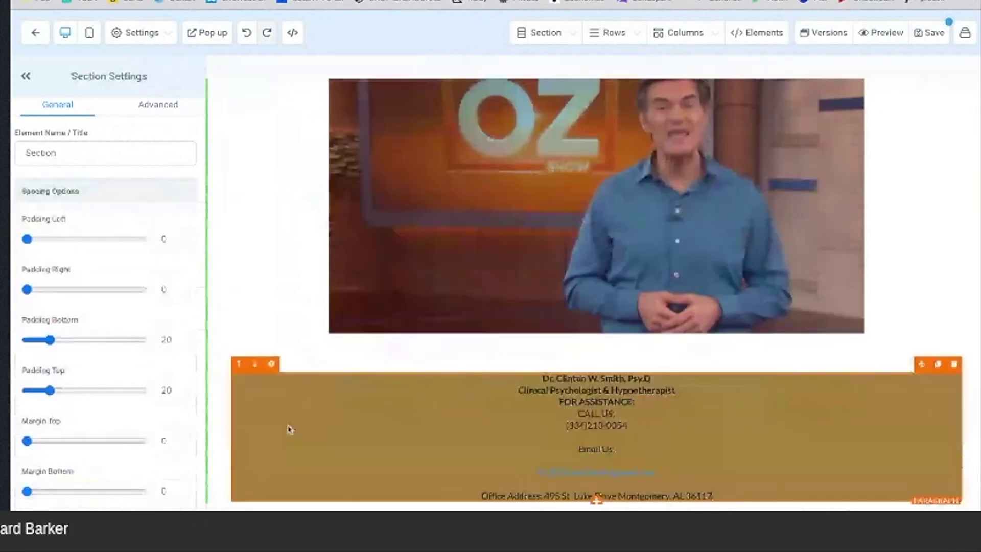
pyautogui.scroll(-1, 668, 493)
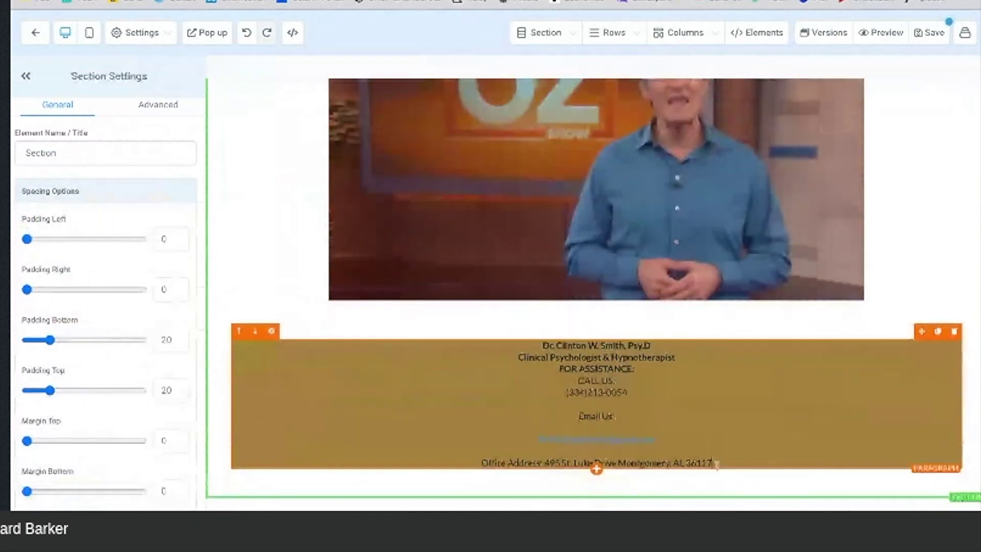
pyautogui.press('super+a')
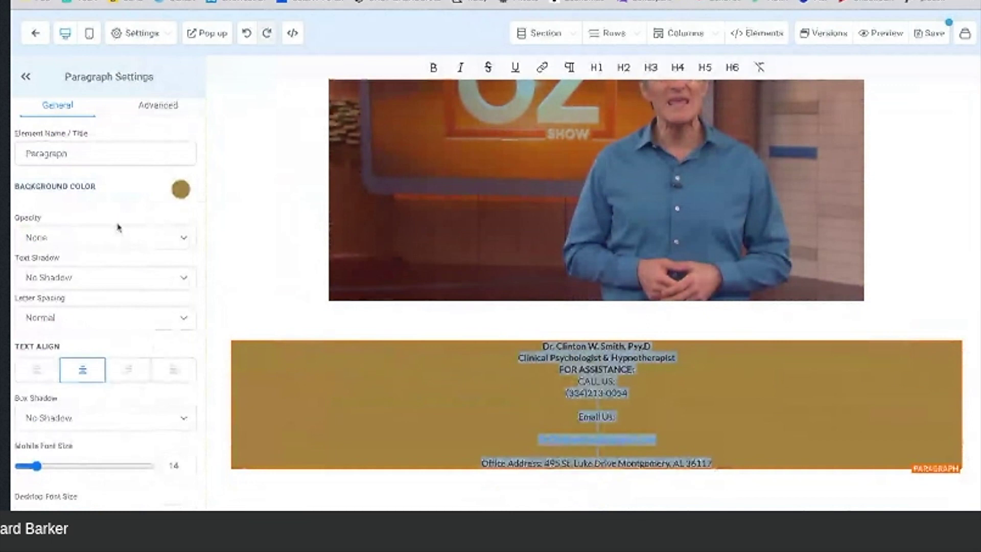
pyautogui.scroll(-6, 117, 227)
pyautogui.scroll(1, 118, 227)
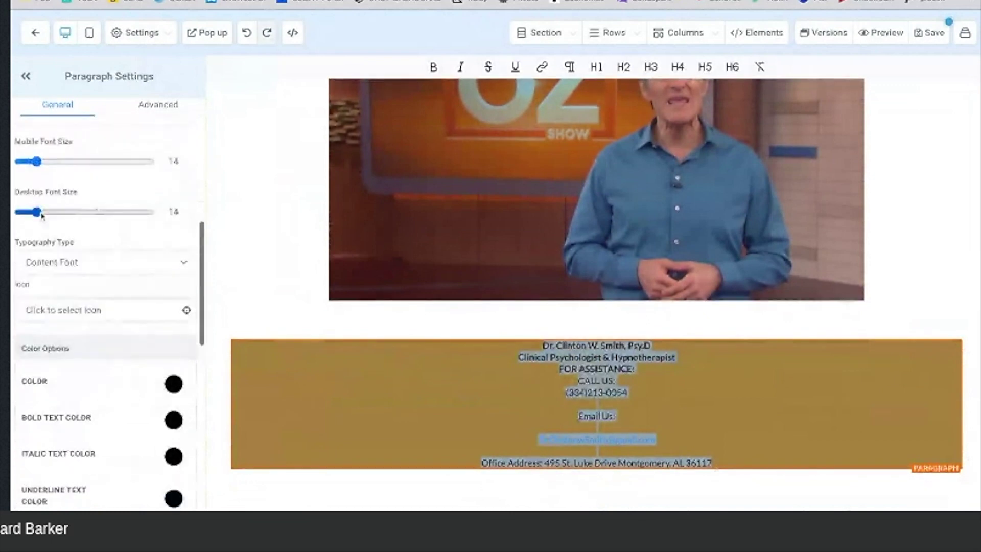
pyautogui.moveTo(36, 211); pyautogui.dragTo(41, 212)
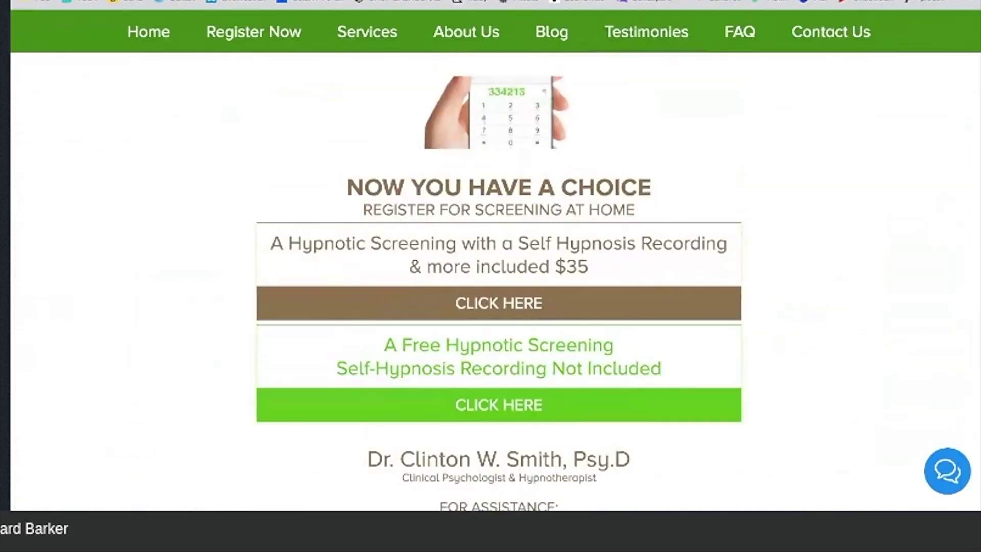
pyautogui.scroll(-10, 490, 256)
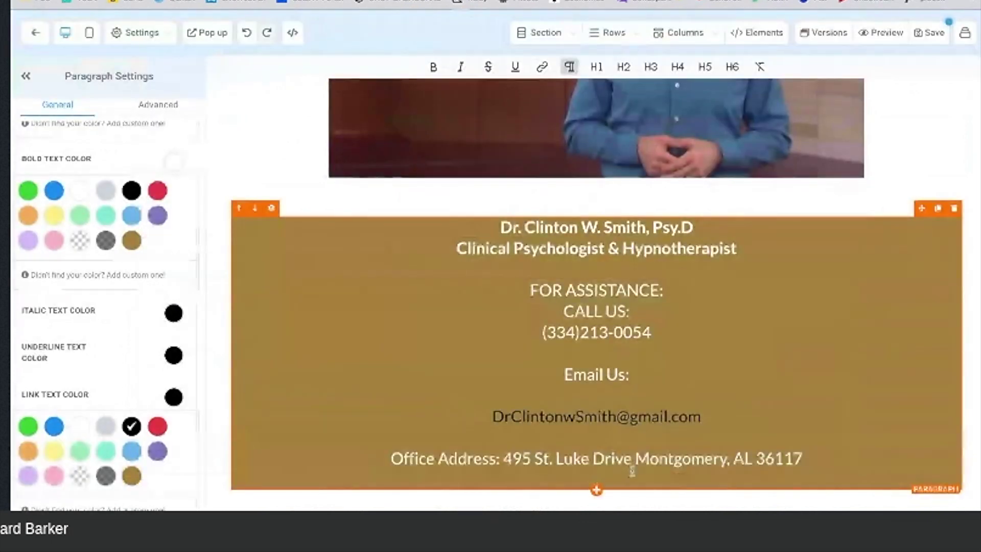
pyautogui.scroll(2, 716, 212)
# Step: Duplicate the Register Now button, undoing the copy dropped into the third green column
pyautogui.scroll(6, 716, 212)
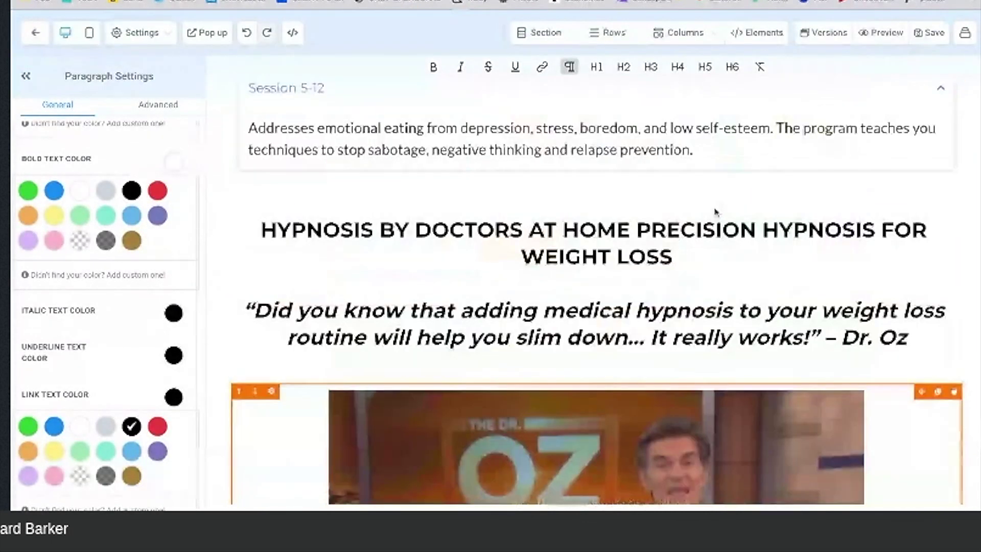
pyautogui.scroll(10, 715, 212)
pyautogui.scroll(4, 608, 361)
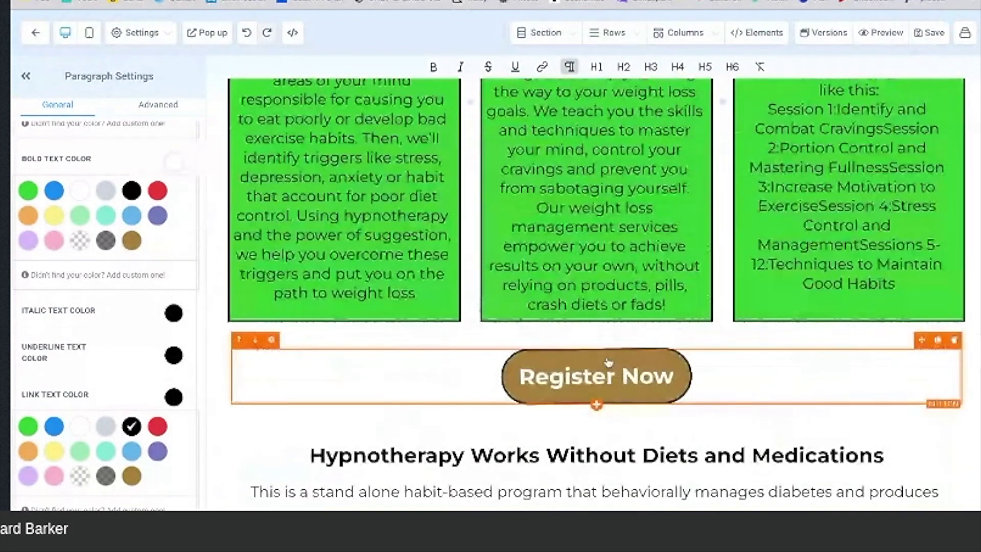
pyautogui.click(608, 362)
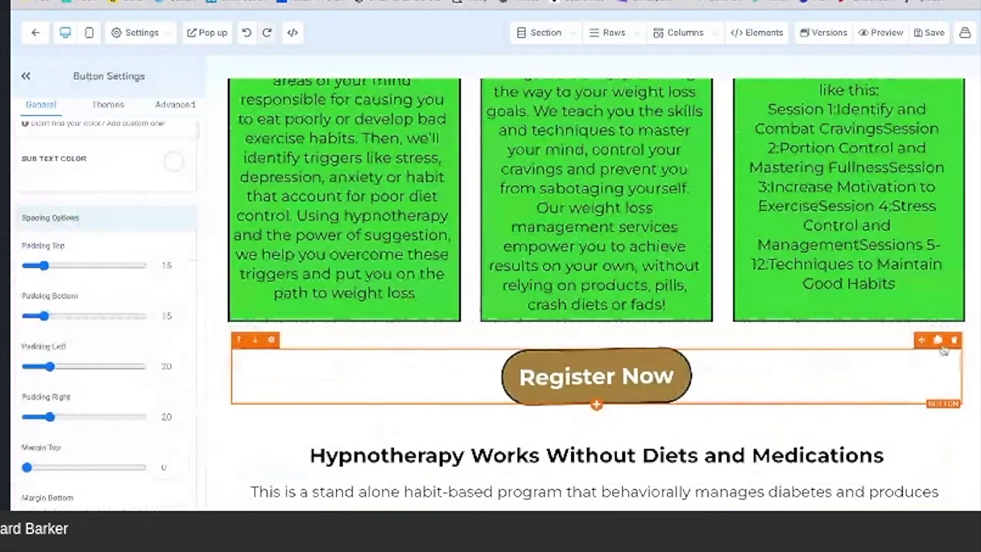
pyautogui.click(938, 341)
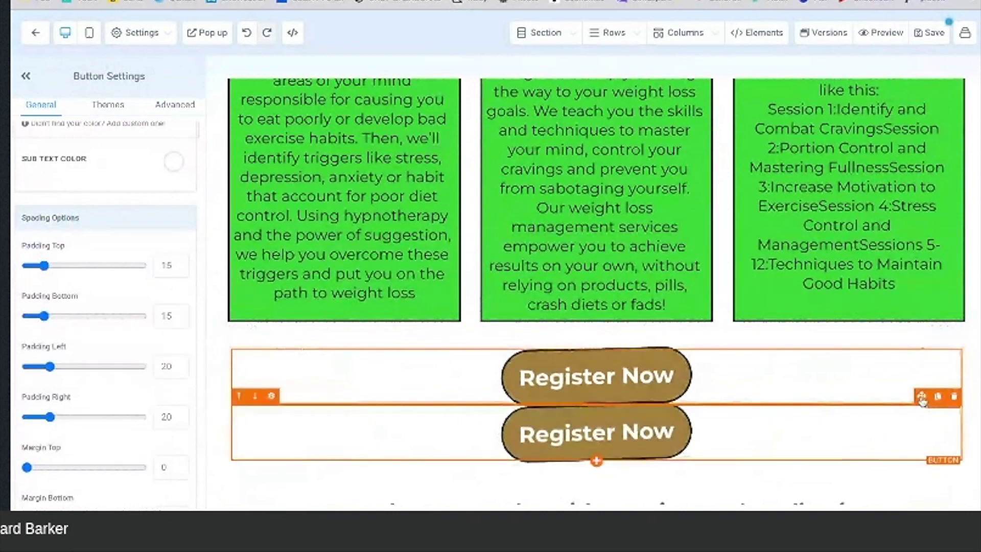
pyautogui.moveTo(596, 432); pyautogui.dragTo(831, 296)
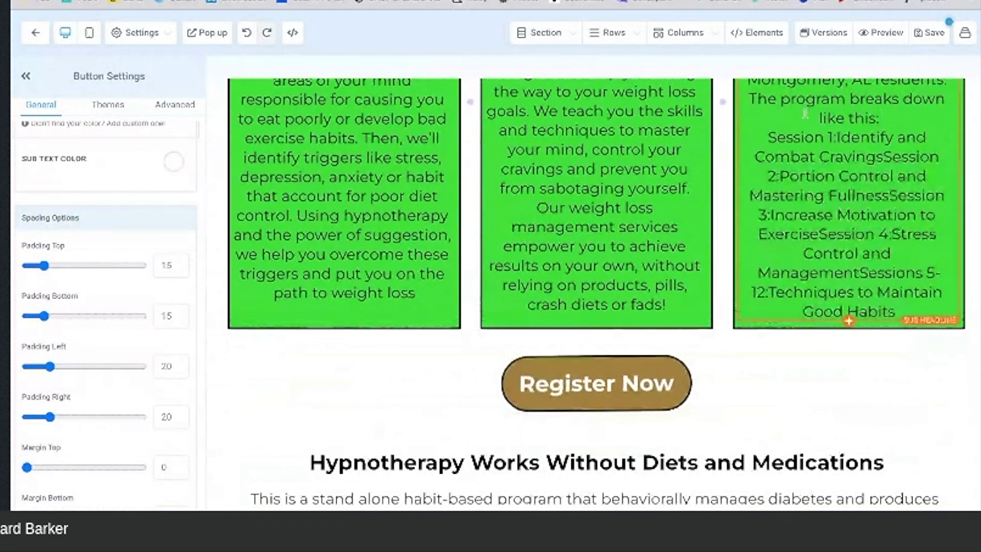
pyautogui.scroll(2, 805, 114)
pyautogui.scroll(3, 805, 113)
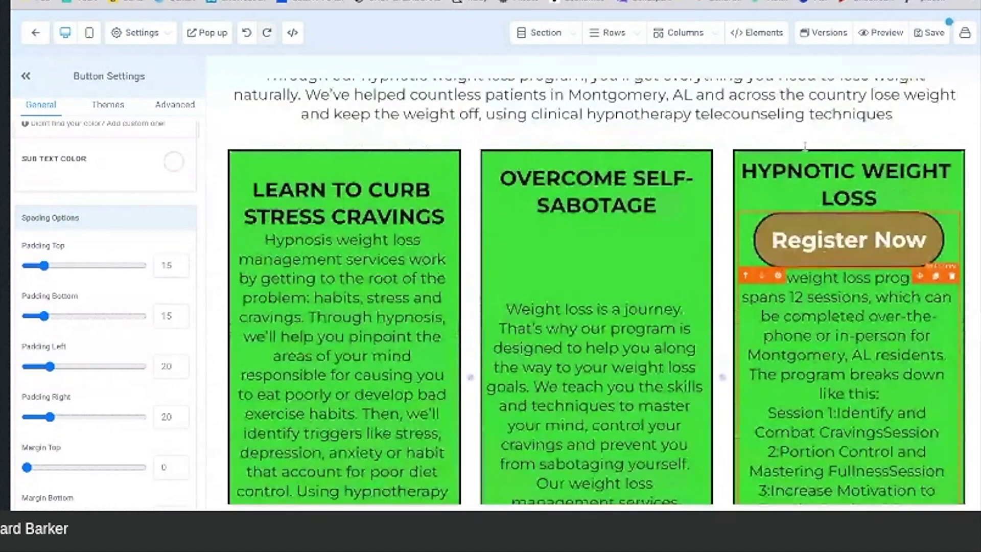
pyautogui.scroll(4, 805, 145)
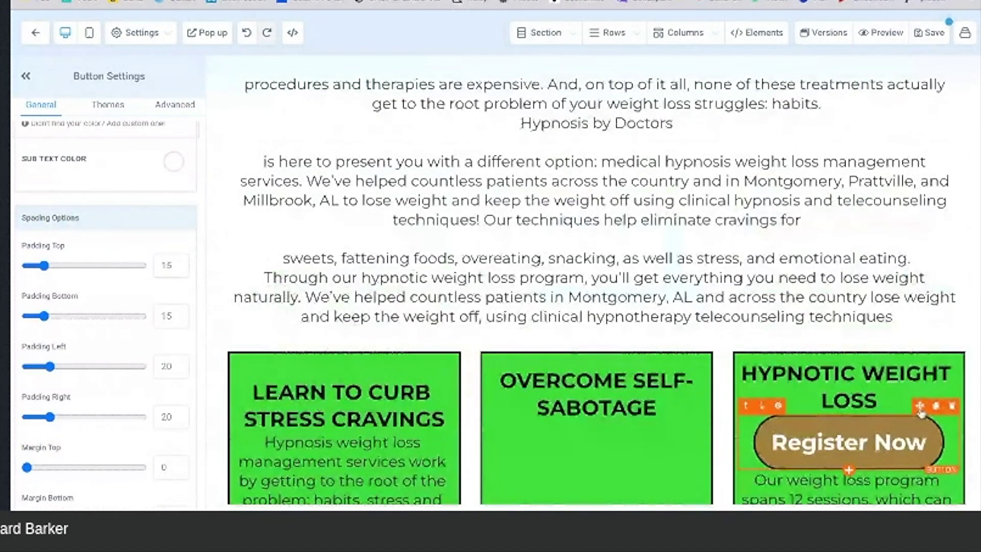
pyautogui.hotkey('ctrl', 'z')
pyautogui.hotkey('ctrl', 'z')
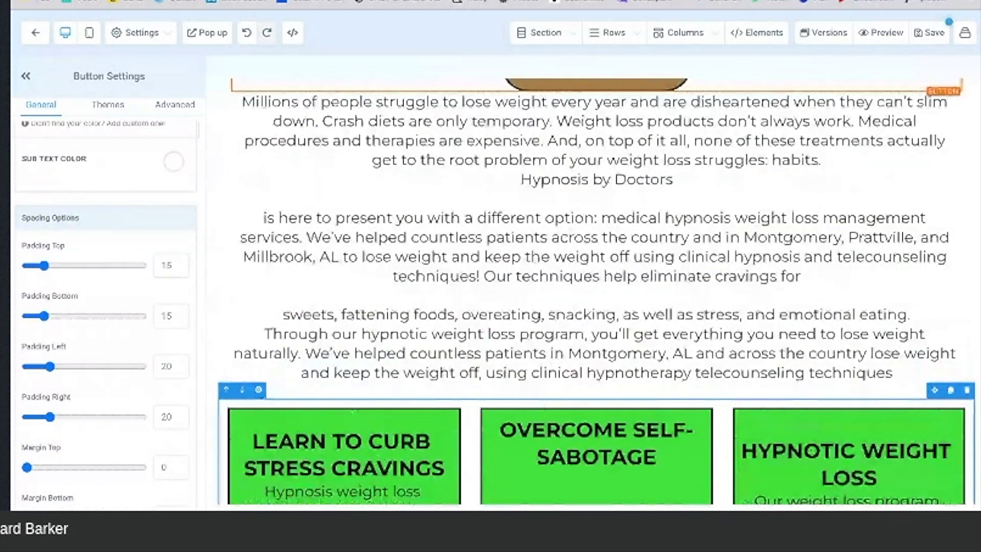
# Step: Move a Register Now button directly above the yellow 'Call Now for FREE Screening' banner
pyautogui.scroll(5, 595, 291)
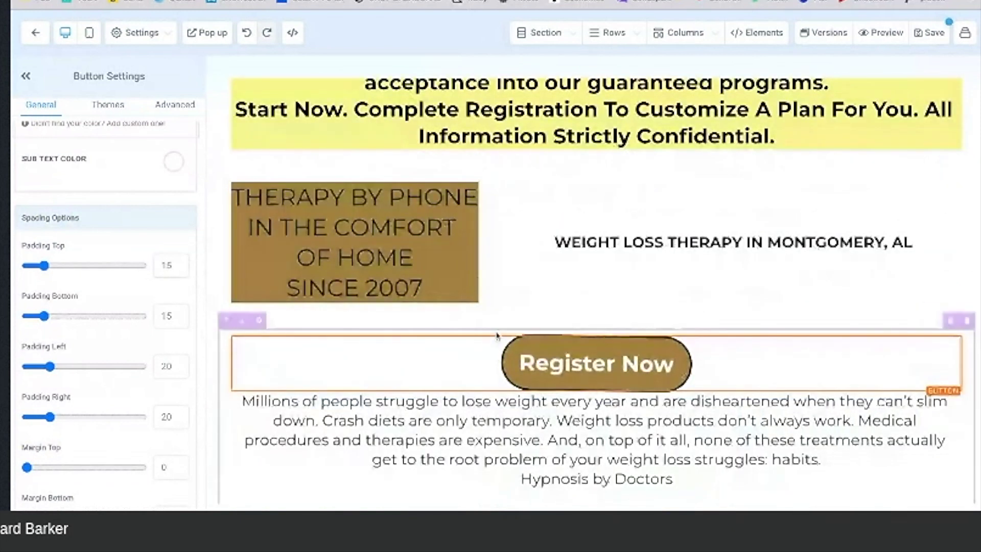
pyautogui.scroll(-5, 497, 336)
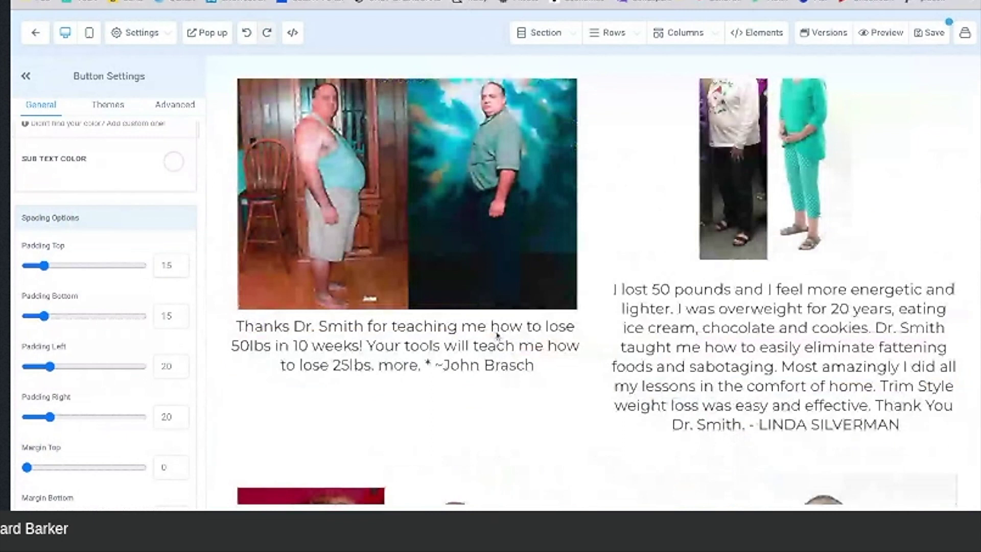
pyautogui.scroll(5, 497, 335)
pyautogui.scroll(-4, 832, 280)
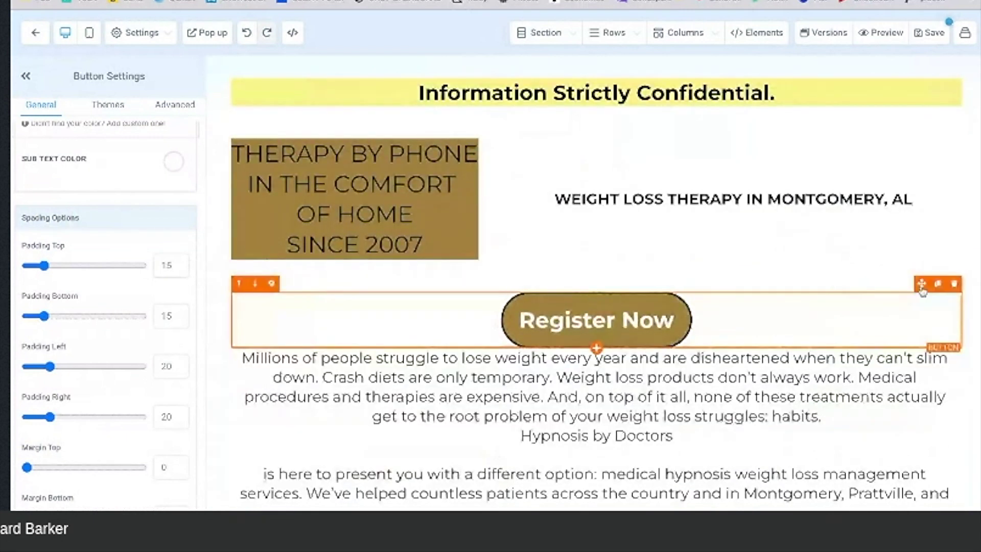
pyautogui.scroll(2, 922, 291)
pyautogui.scroll(1, 922, 293)
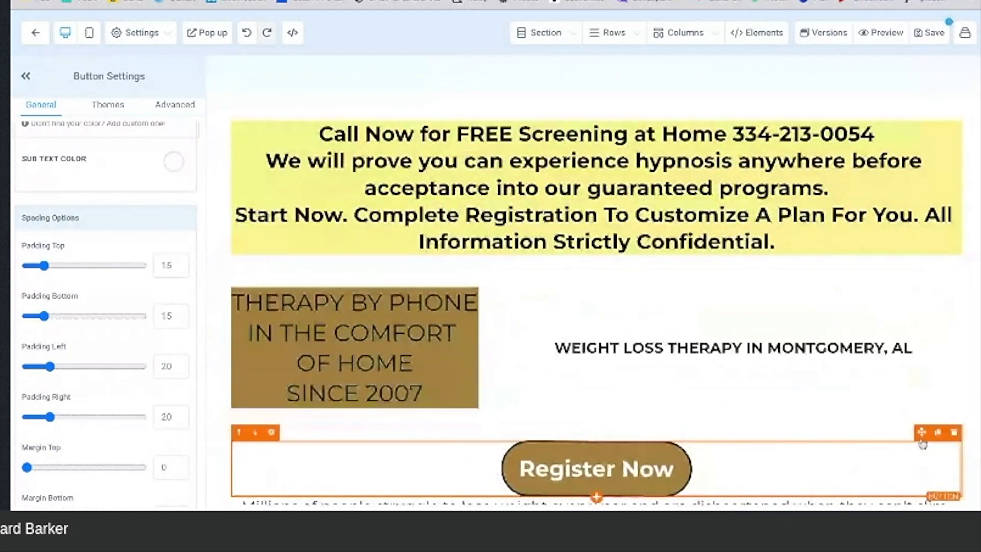
pyautogui.moveTo(921, 434); pyautogui.dragTo(921, 349)
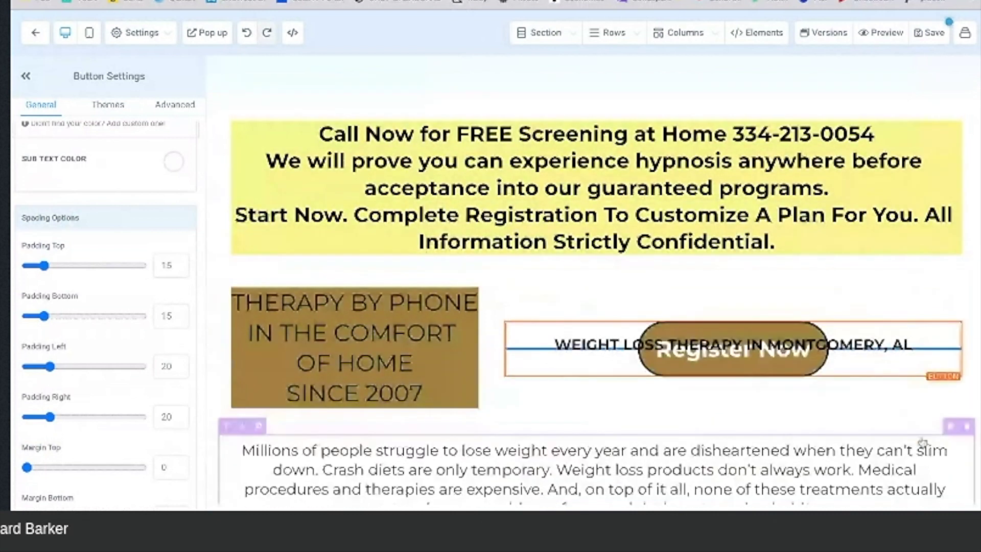
pyautogui.moveTo(922, 442); pyautogui.dragTo(921, 148)
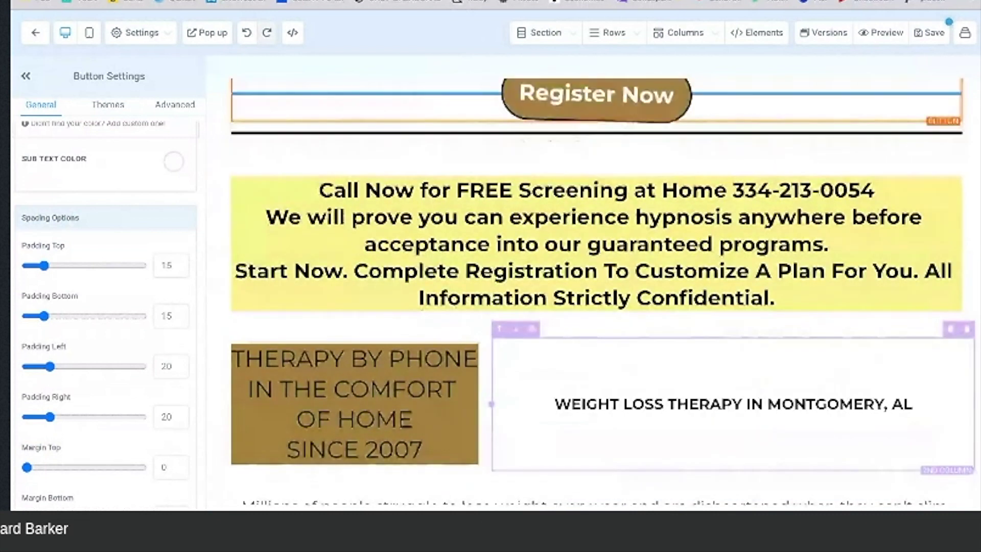
pyautogui.scroll(5, 799, 162)
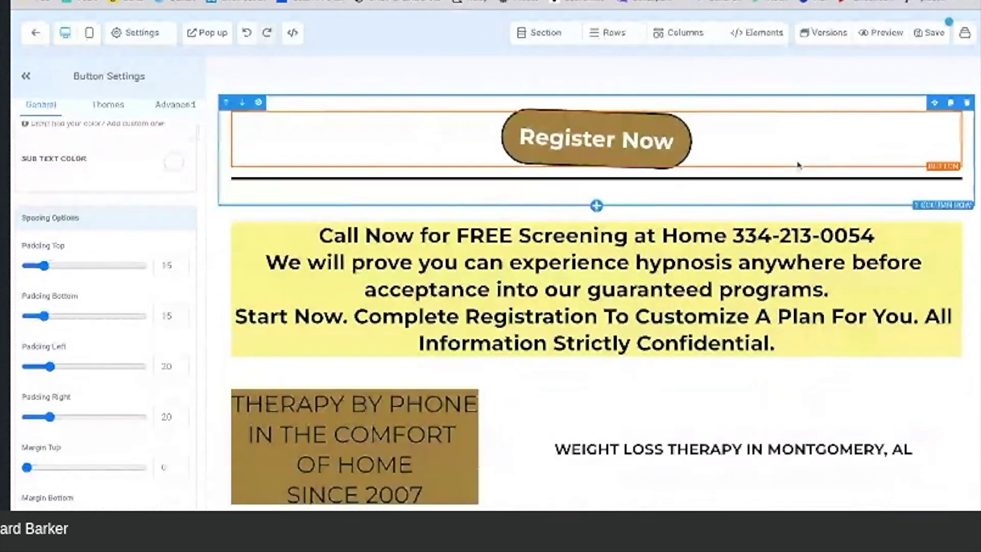
pyautogui.scroll(3, 799, 164)
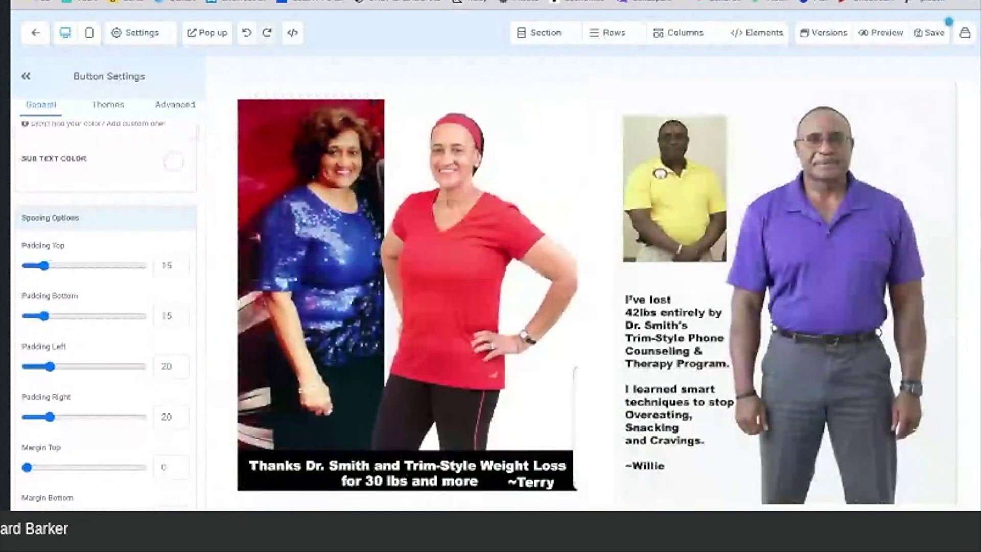
pyautogui.scroll(7, 798, 165)
pyautogui.scroll(2, 596, 281)
pyautogui.scroll(-3, 596, 281)
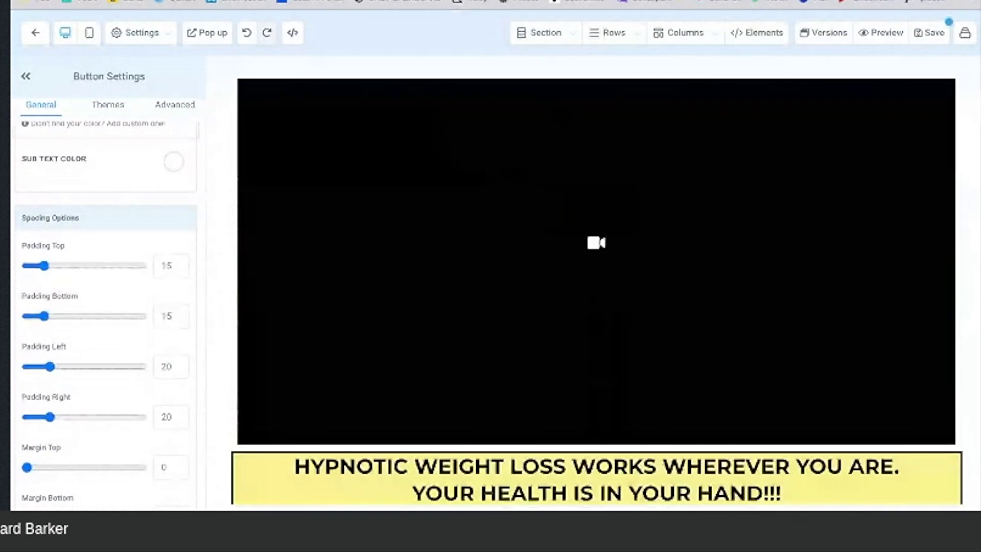
pyautogui.scroll(-7, 595, 291)
pyautogui.scroll(-5, 595, 291)
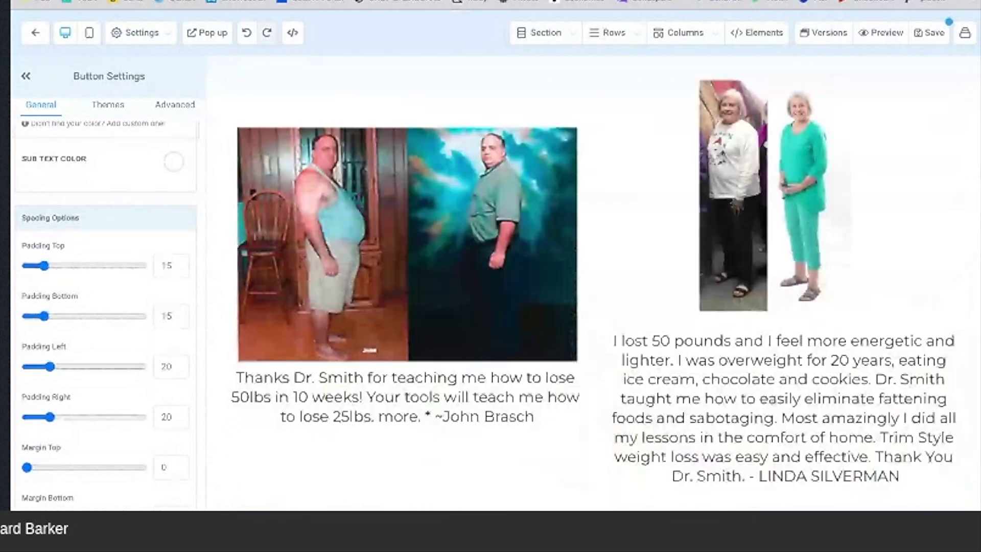